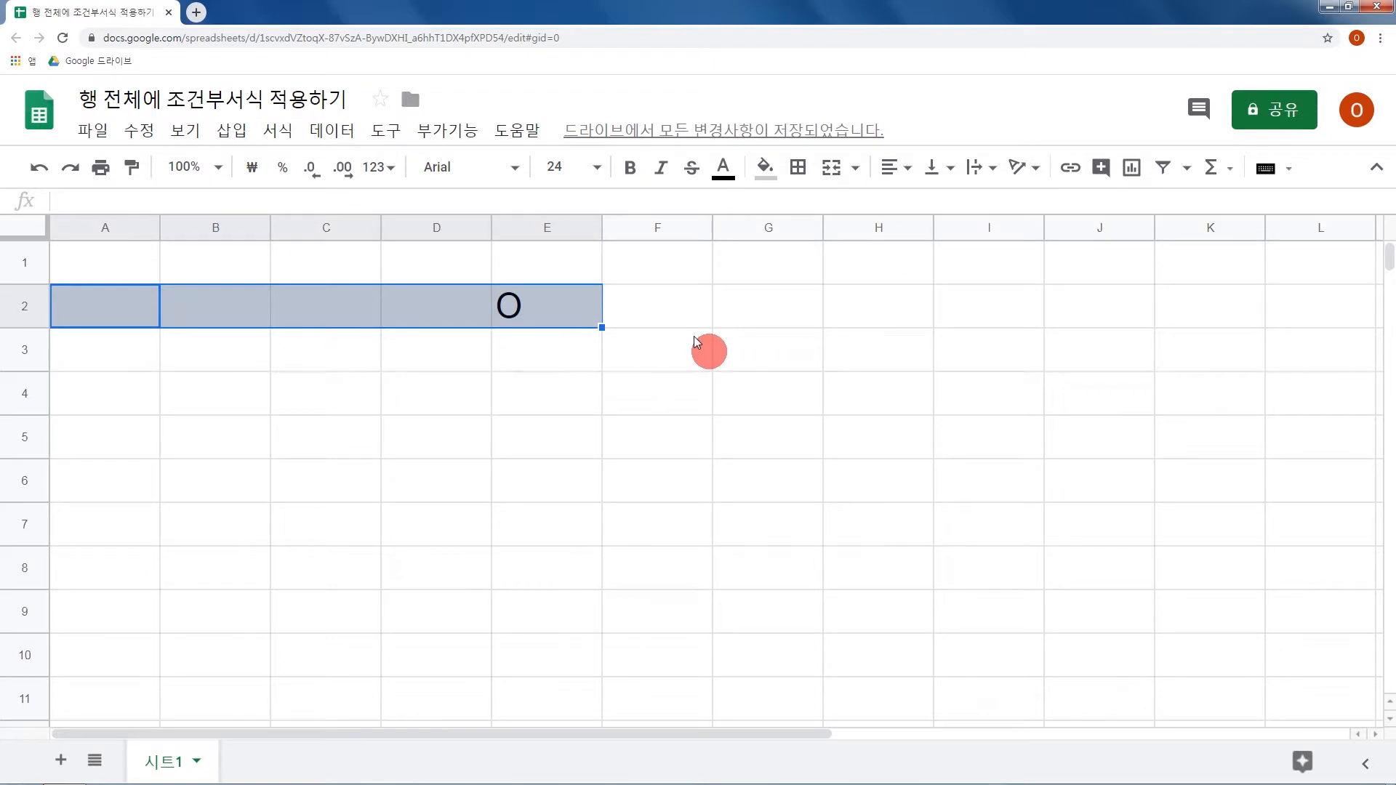
Undo the last fill and the O entry in row 2.
key(ctrl+z)
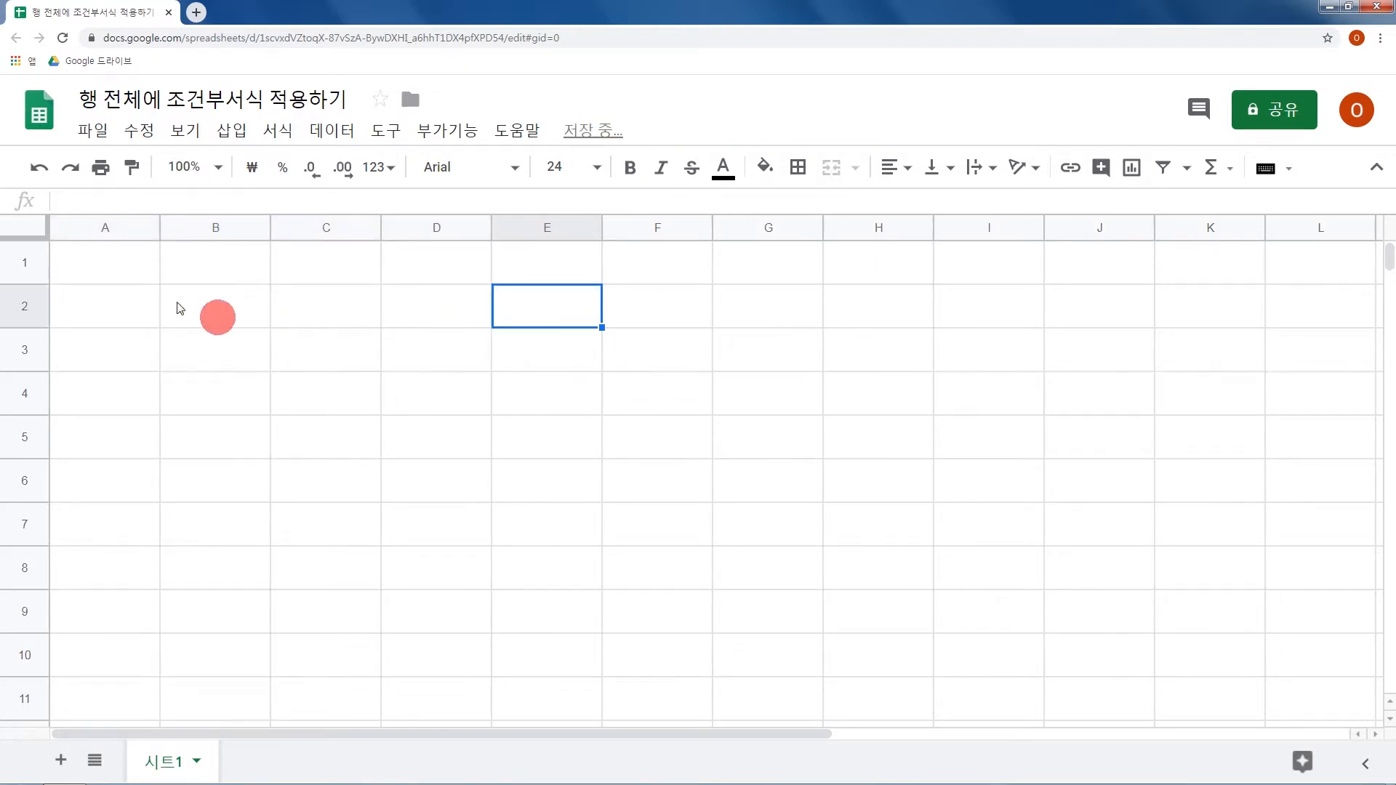
List the appliances 세탁기, 냉장고 and 전자렌지 in cells A2 to A4.
click(137, 303)
text(tpxk)
key(BackSpace)
key(BackSpace)
key(BackSpace)
key(BackSpace)
key(Hangul)
text(ㅅ세탁기)
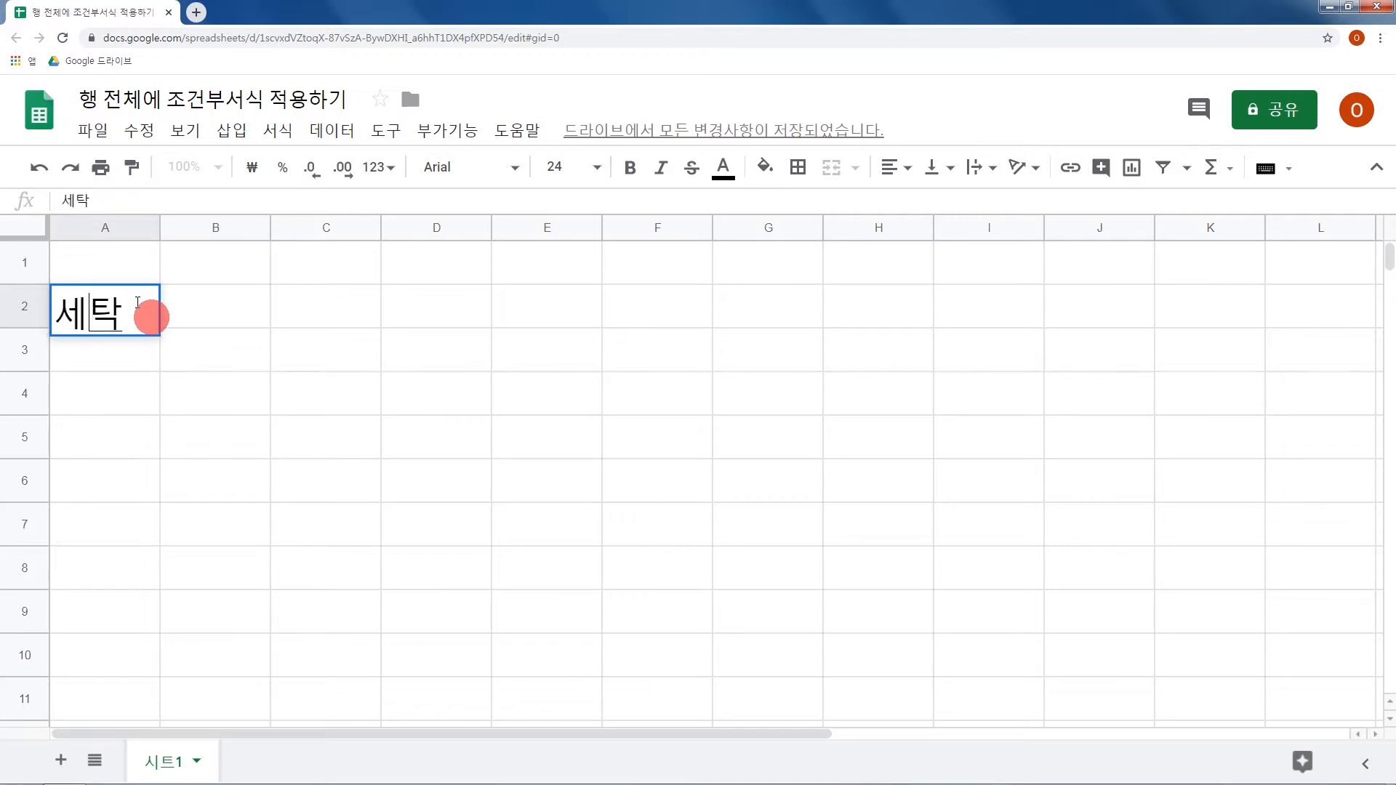
key(Return)
text(냉장고)
key(Return)
text(전자렍)
text(지)
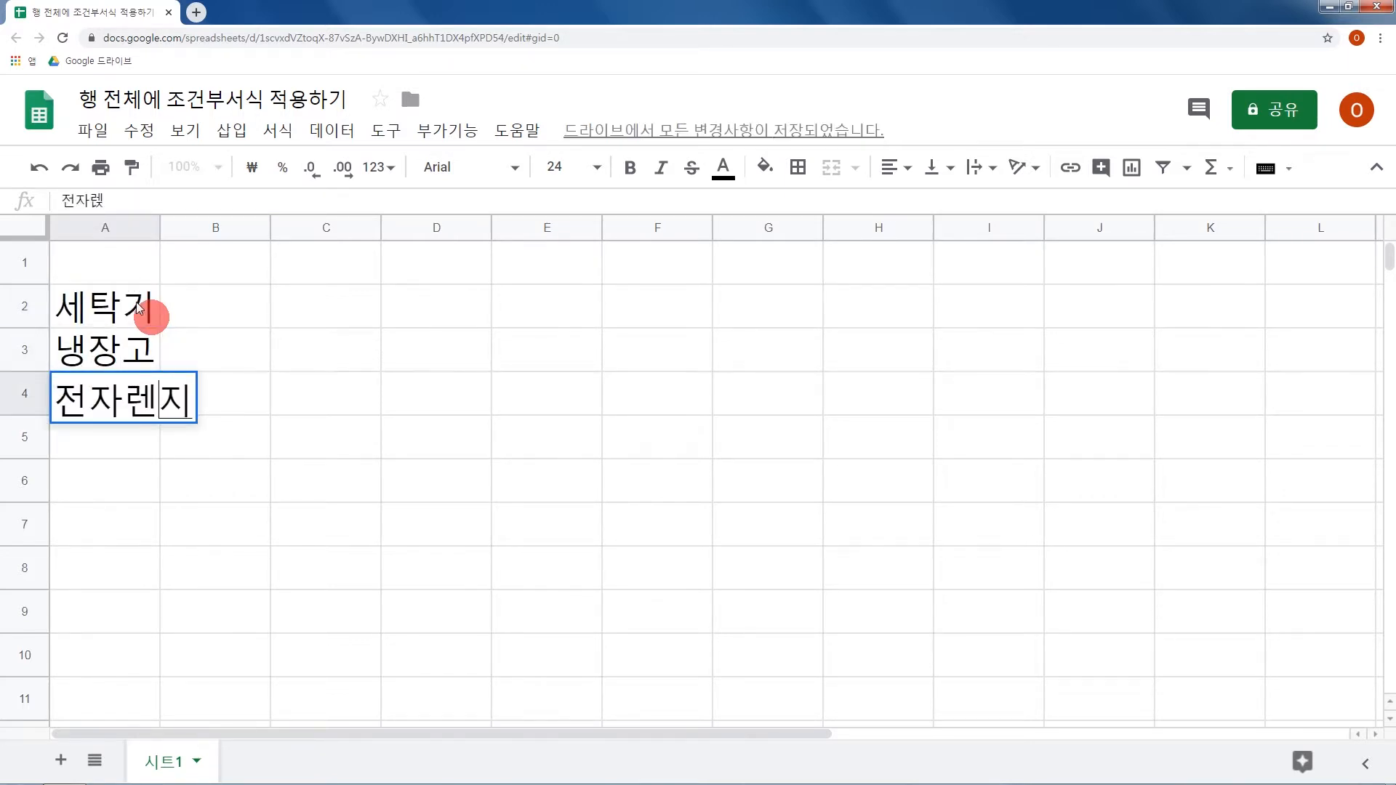
key(Tab)
Enter the header 부품 in cell B1 and fill it across to F1.
key(Up)
key(Up)
key(Up)
text(부품)
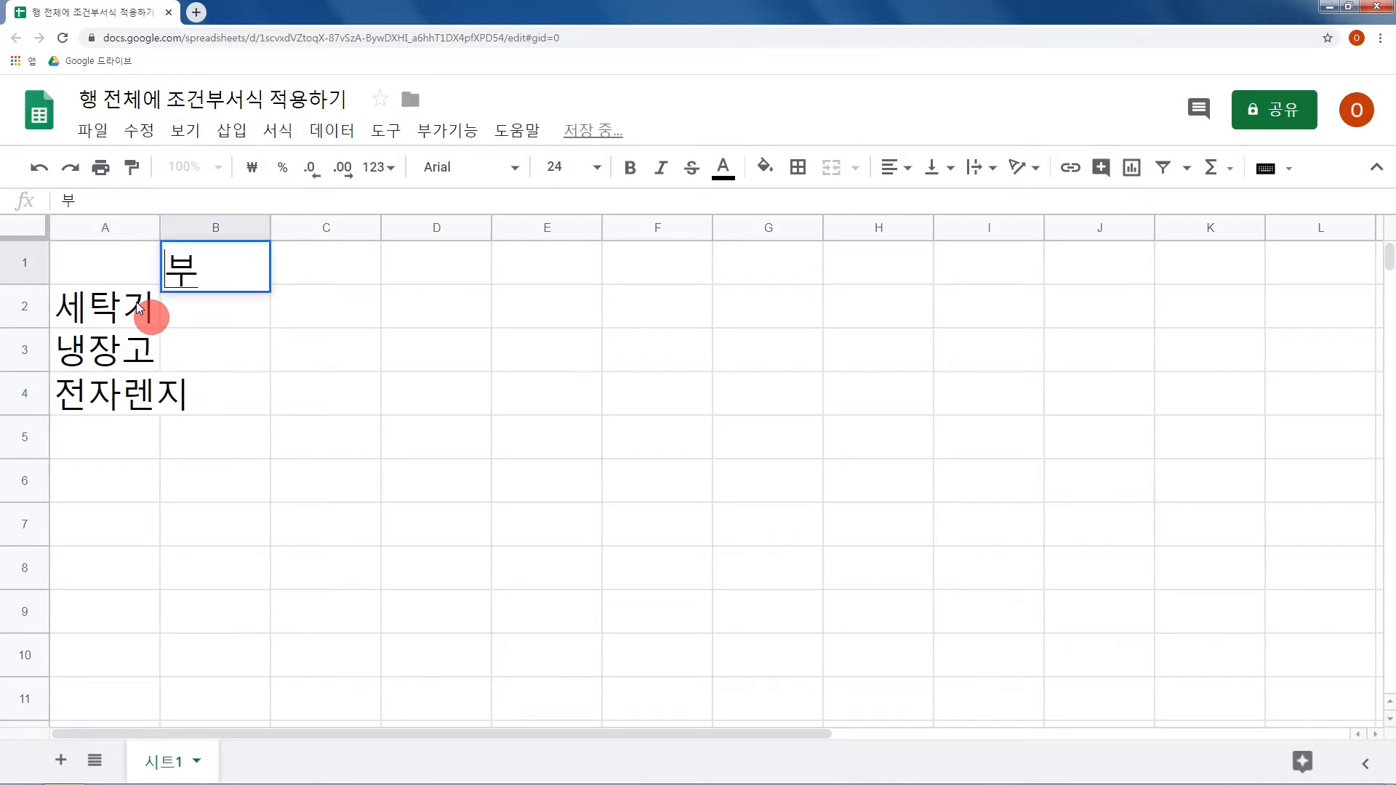
key(Tab)
key(Left)
key(shift+Right)
key(shift+Right)
key(shift+Right)
key(shift+Right)
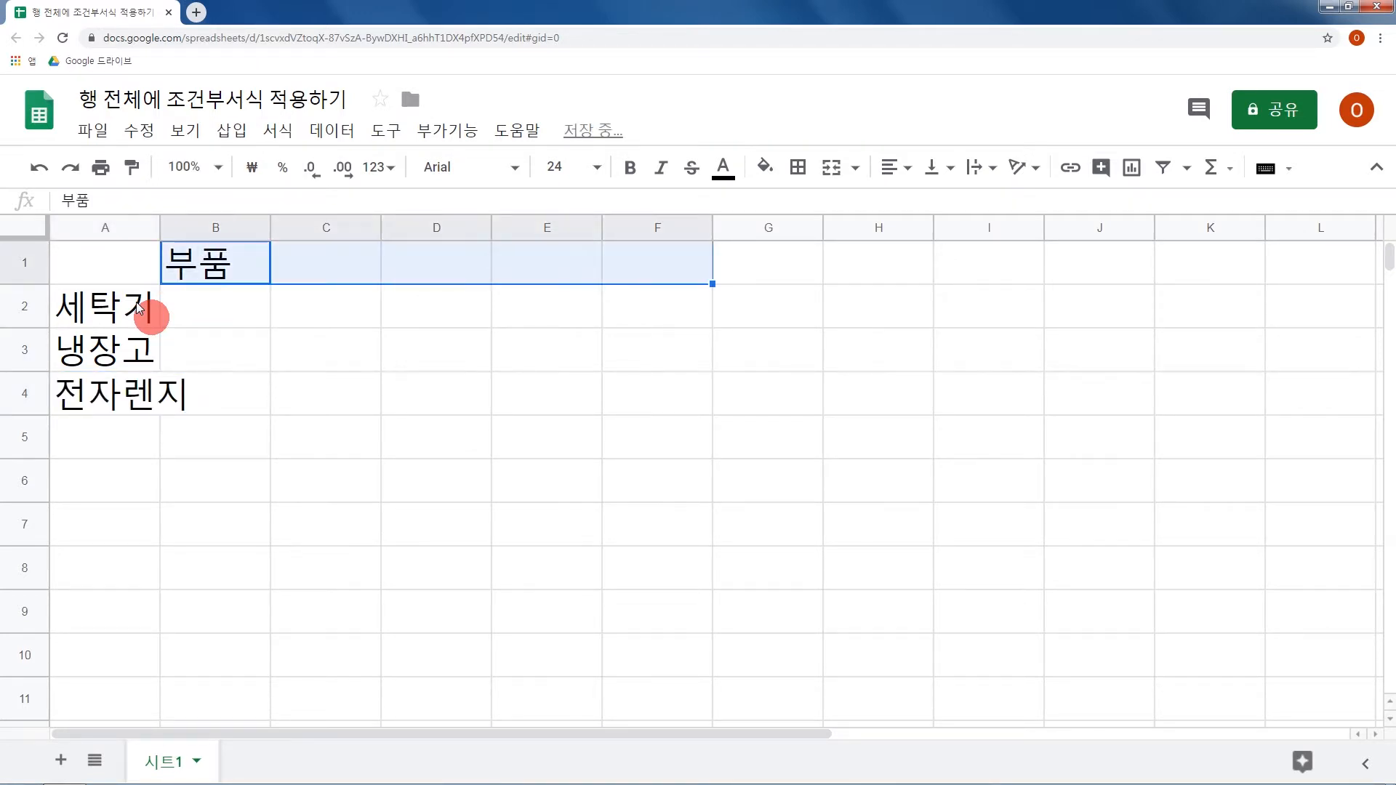
key(ctrl+r)
Enter the header 완료 in cell G1, after the 부품 columns.
key(Right)
key(Right)
key(Right)
key(Right)
key(Right)
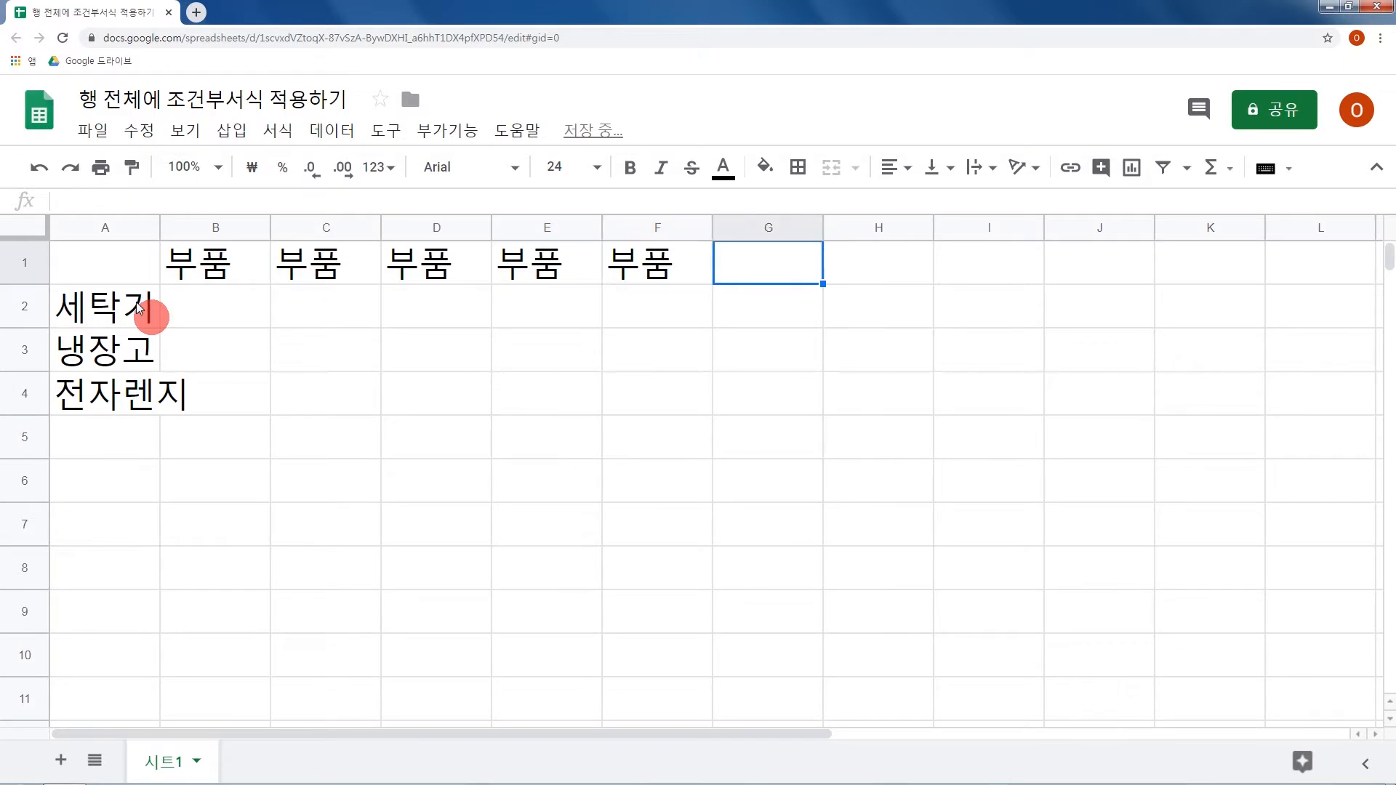
key(Down)
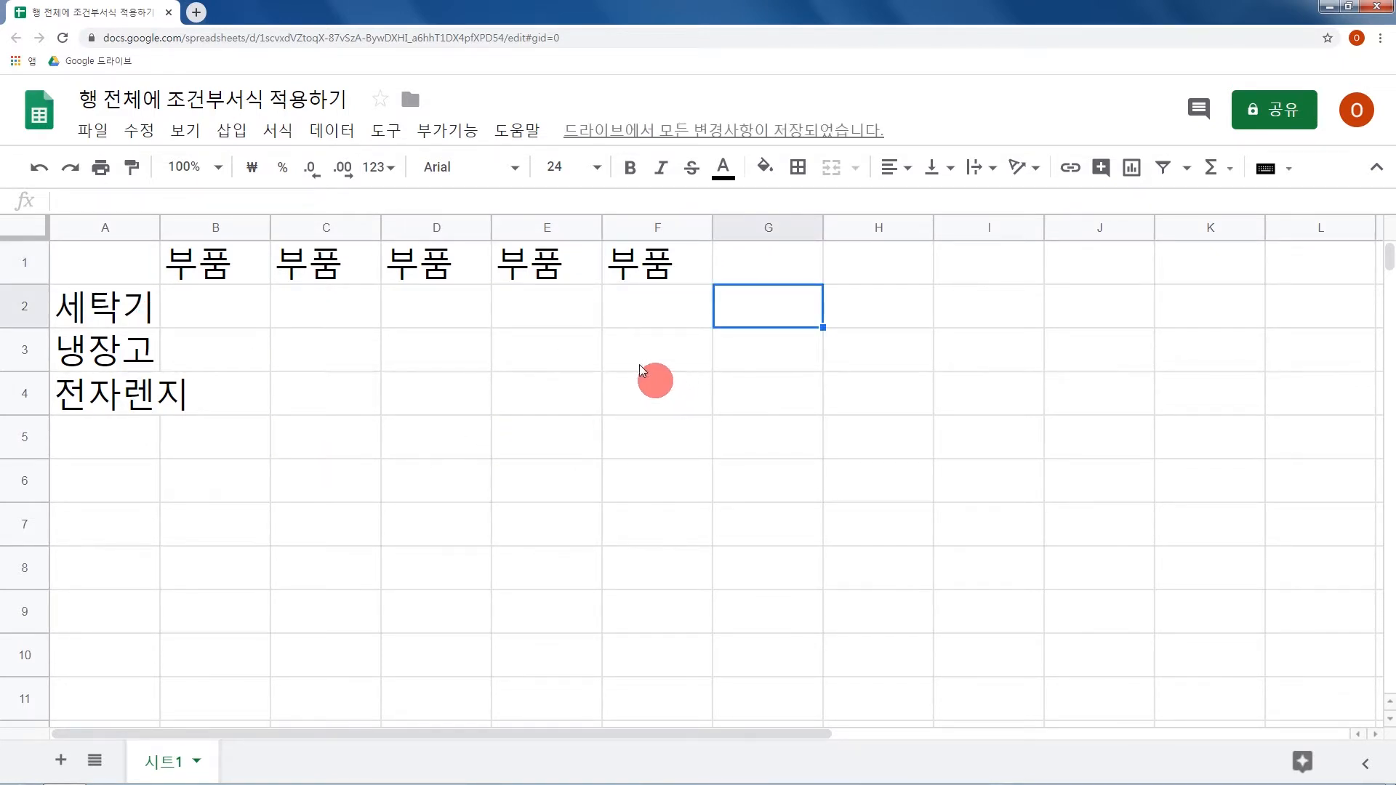
click(746, 278)
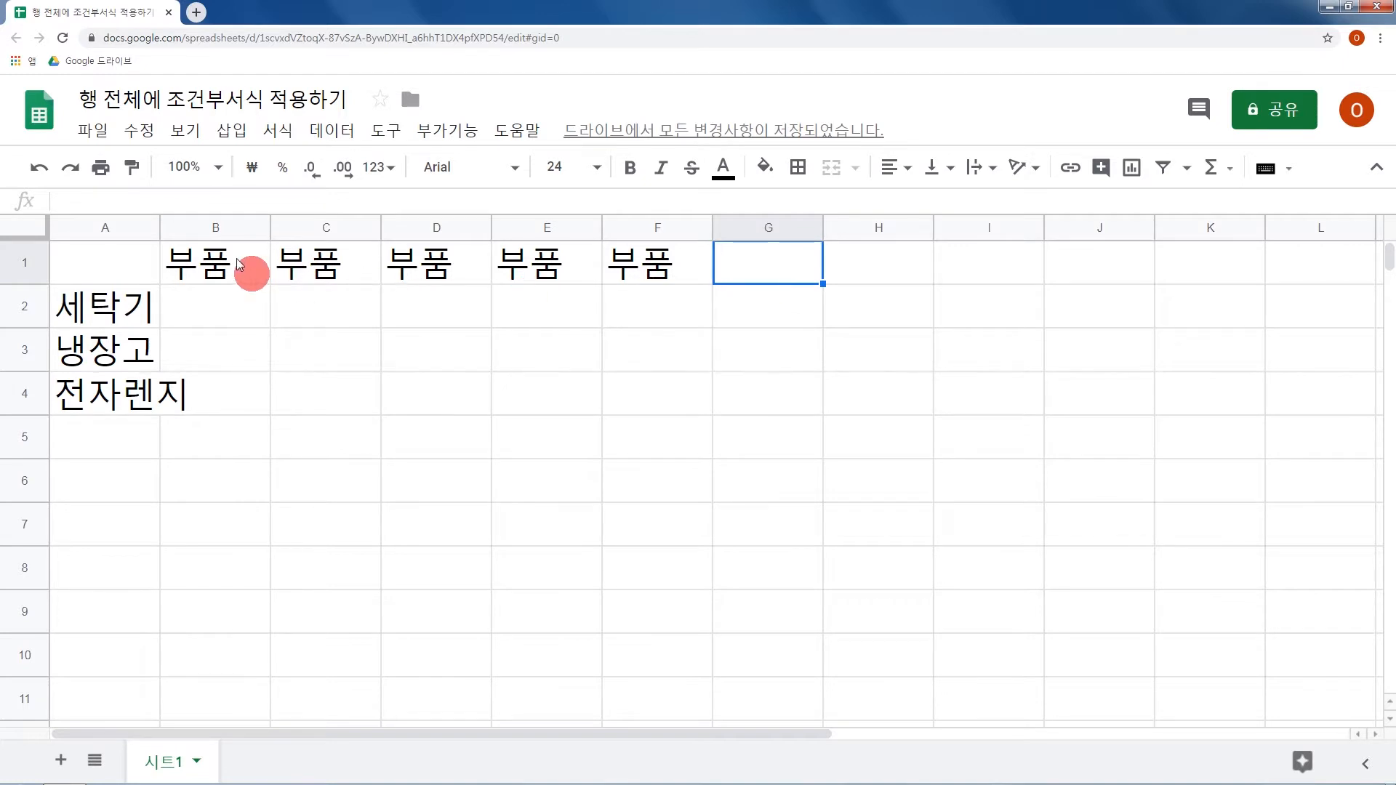
drag(249, 274, 631, 263)
click(771, 282)
text(완료)
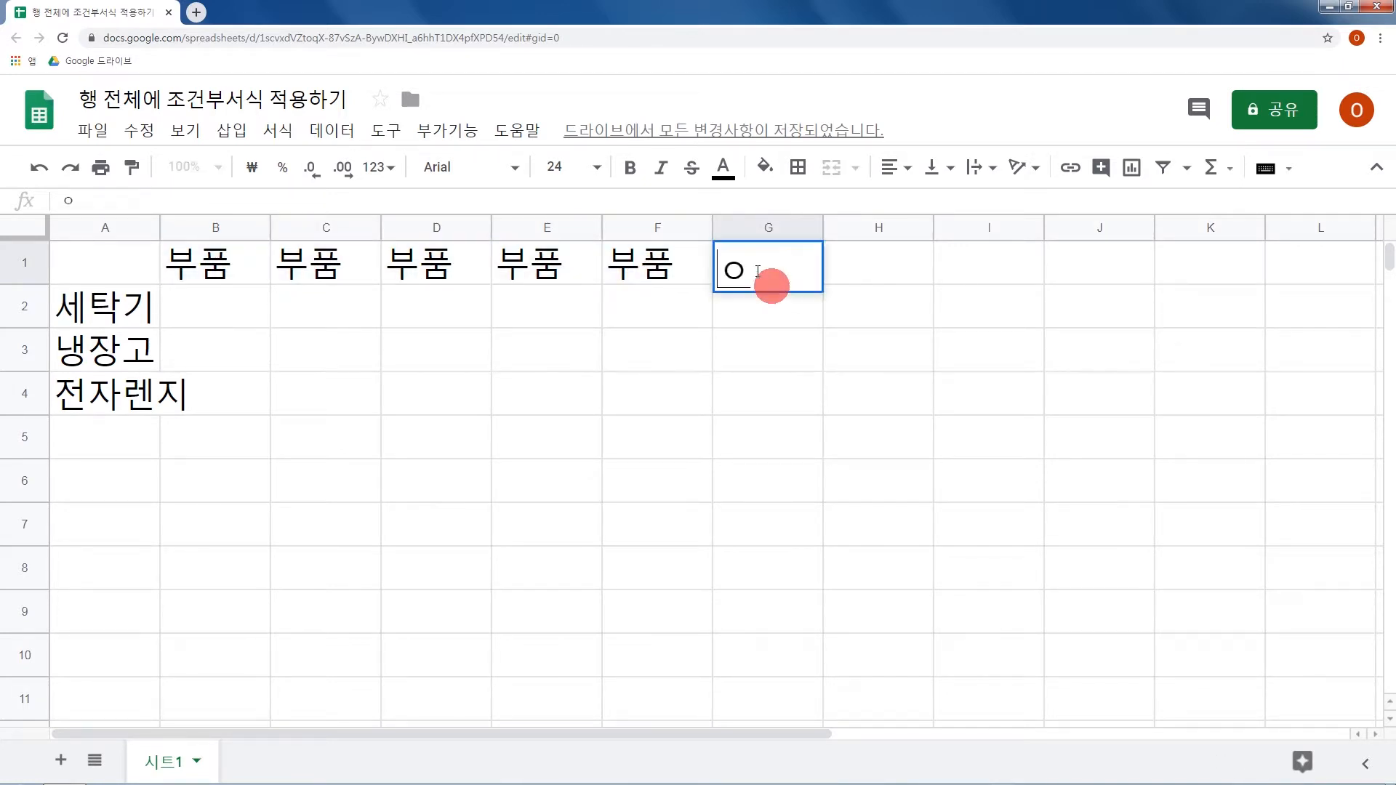
key(Return)
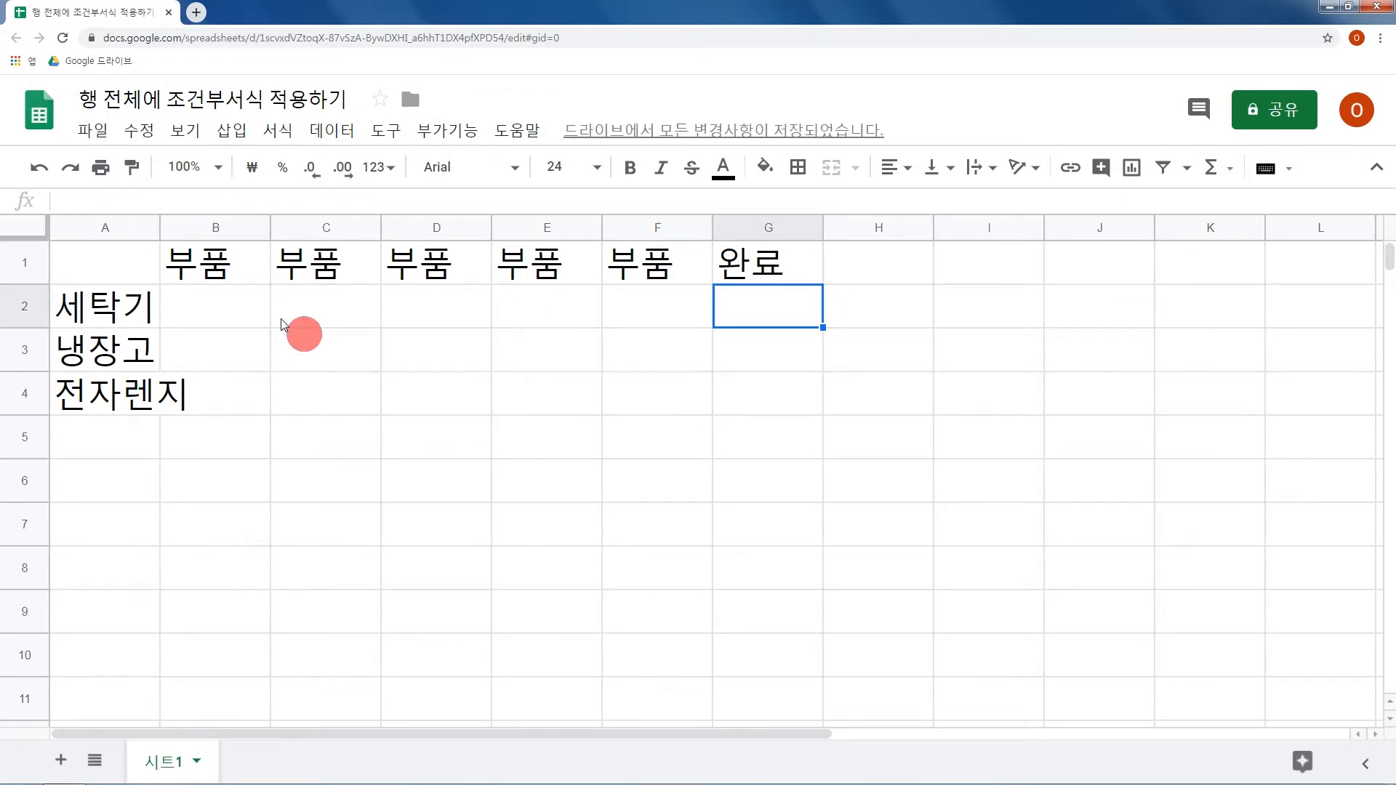
Mark the 세탁기 row with an O in B2, C2 and D2 and in its 완료 cell G2.
click(244, 320)
text(O)
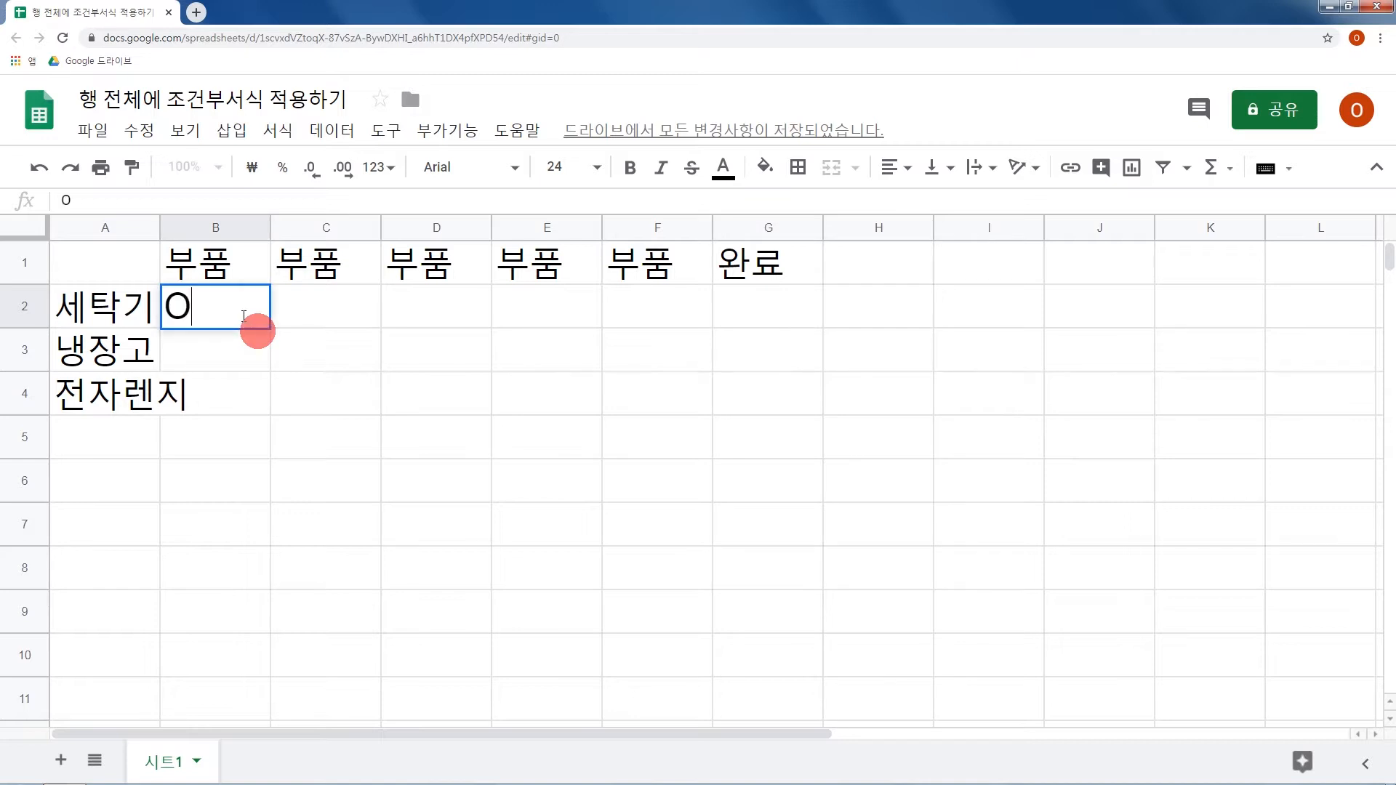
key(Tab)
text(O)
key(Tab)
text(O)
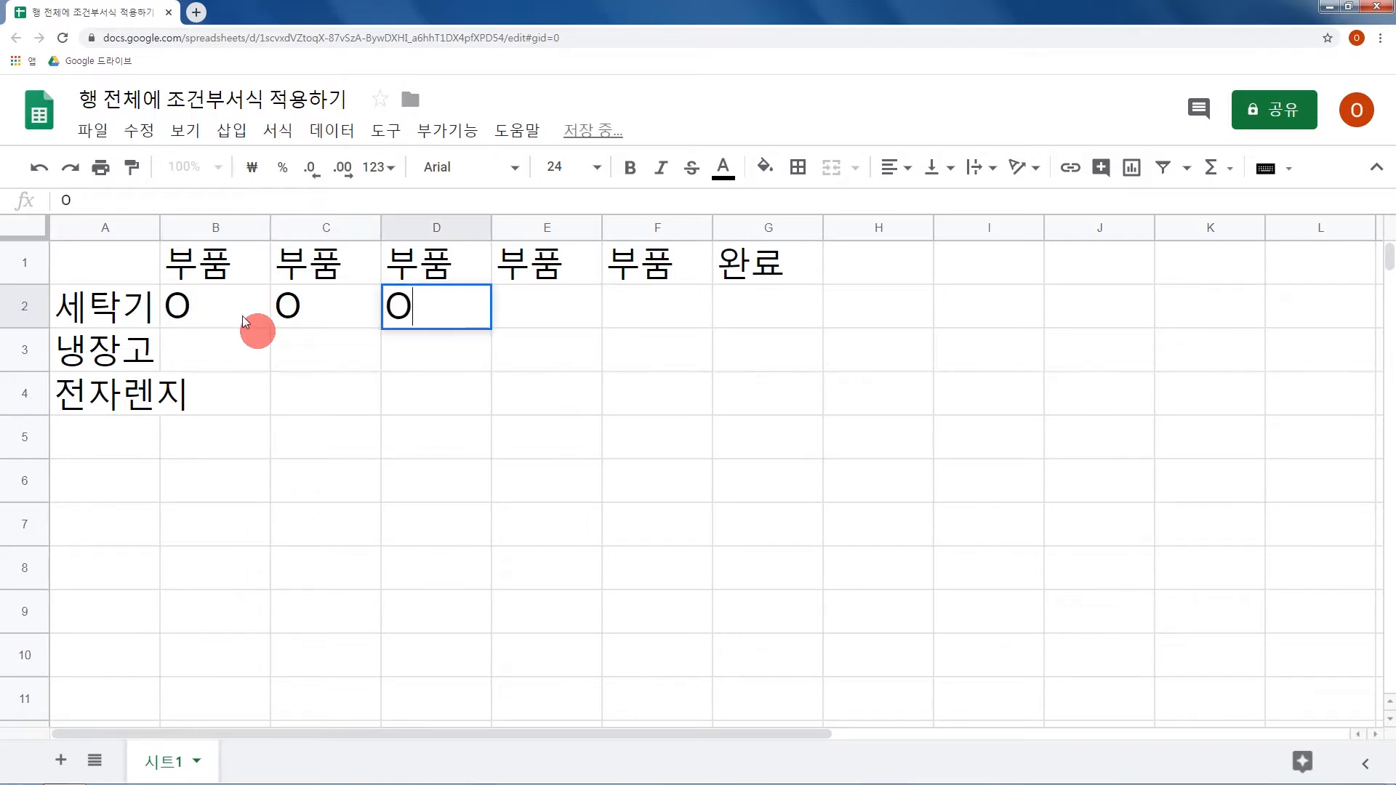
key(Tab)
key(Tab)
key(Tab)
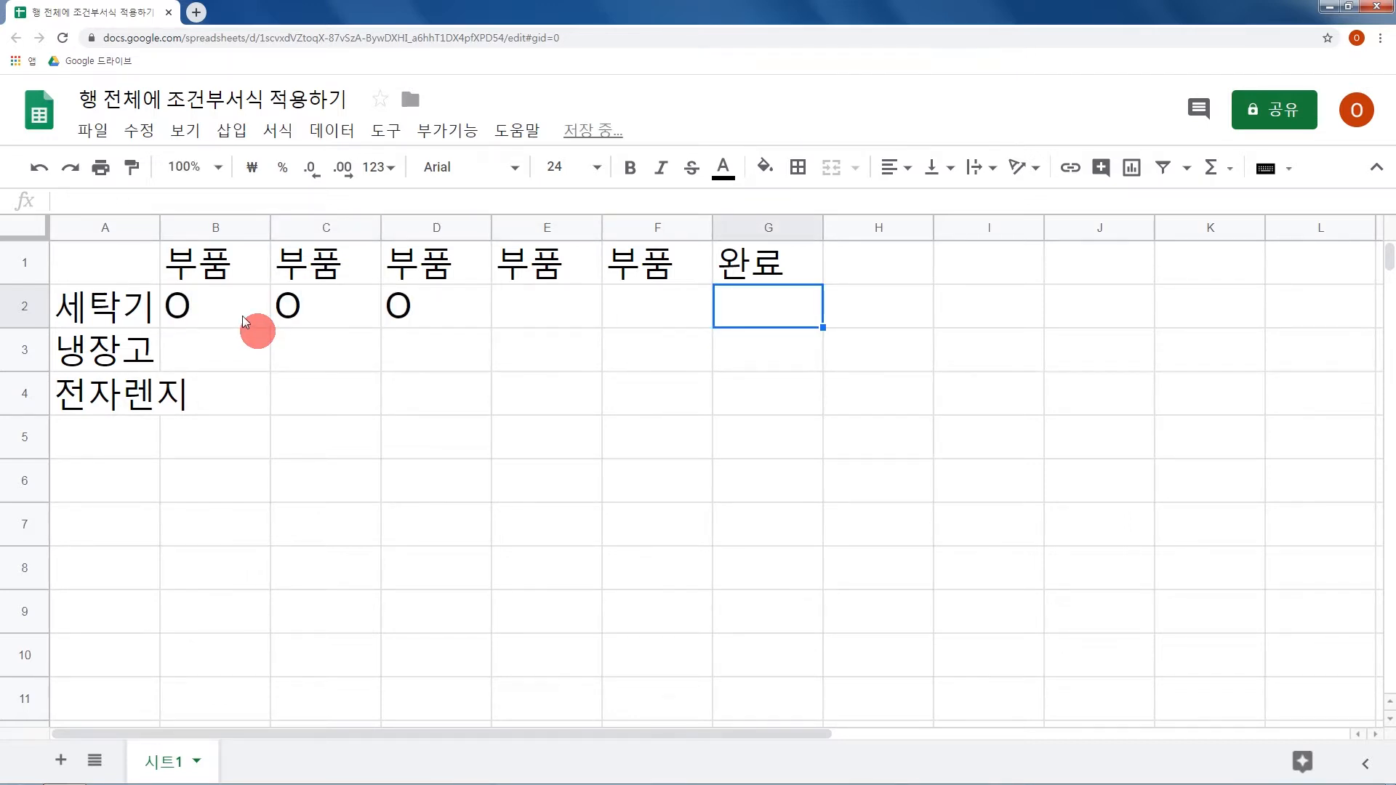
text(O)
key(Return)
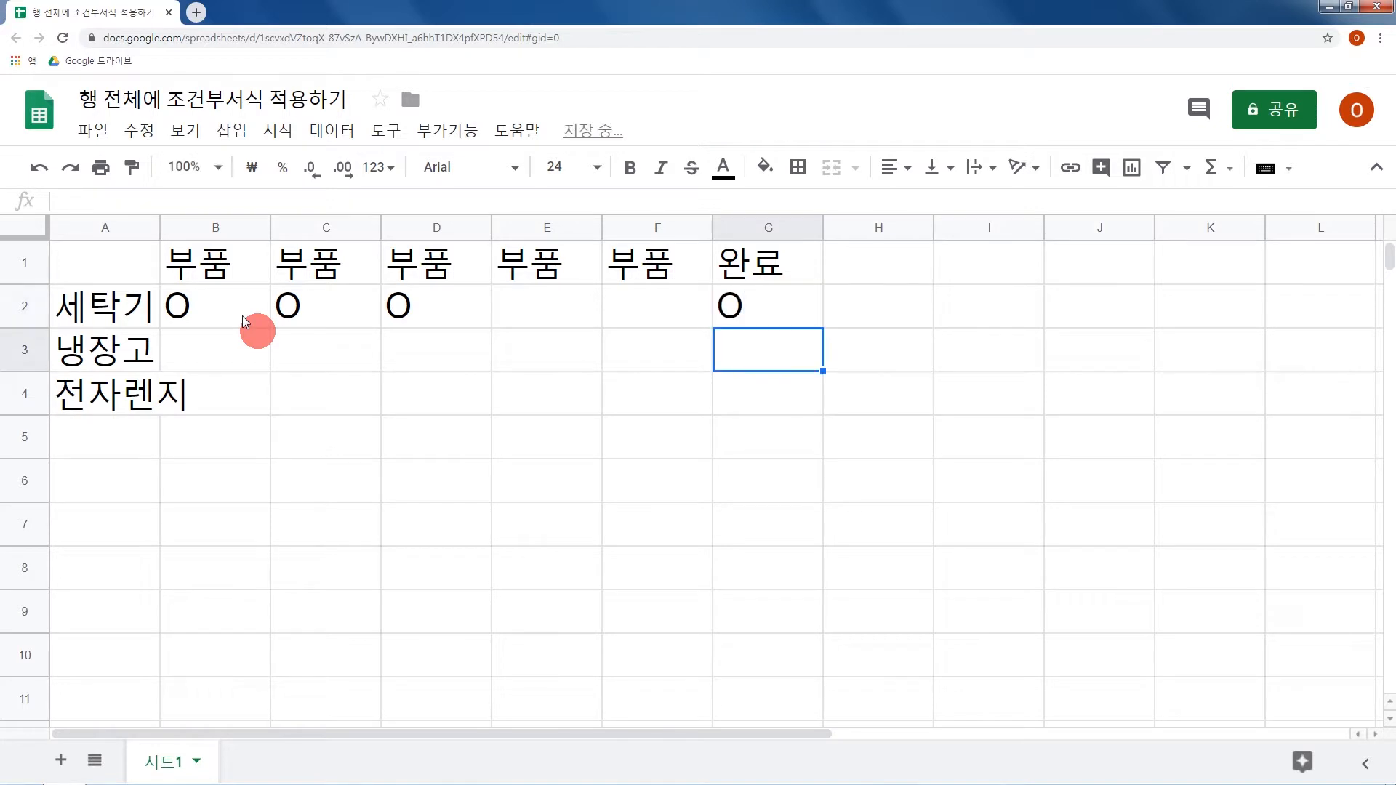
Fill the whole 세탁기 row, A2 to G2, with light grey.
click(175, 311)
drag(175, 311, 741, 327)
click(764, 174)
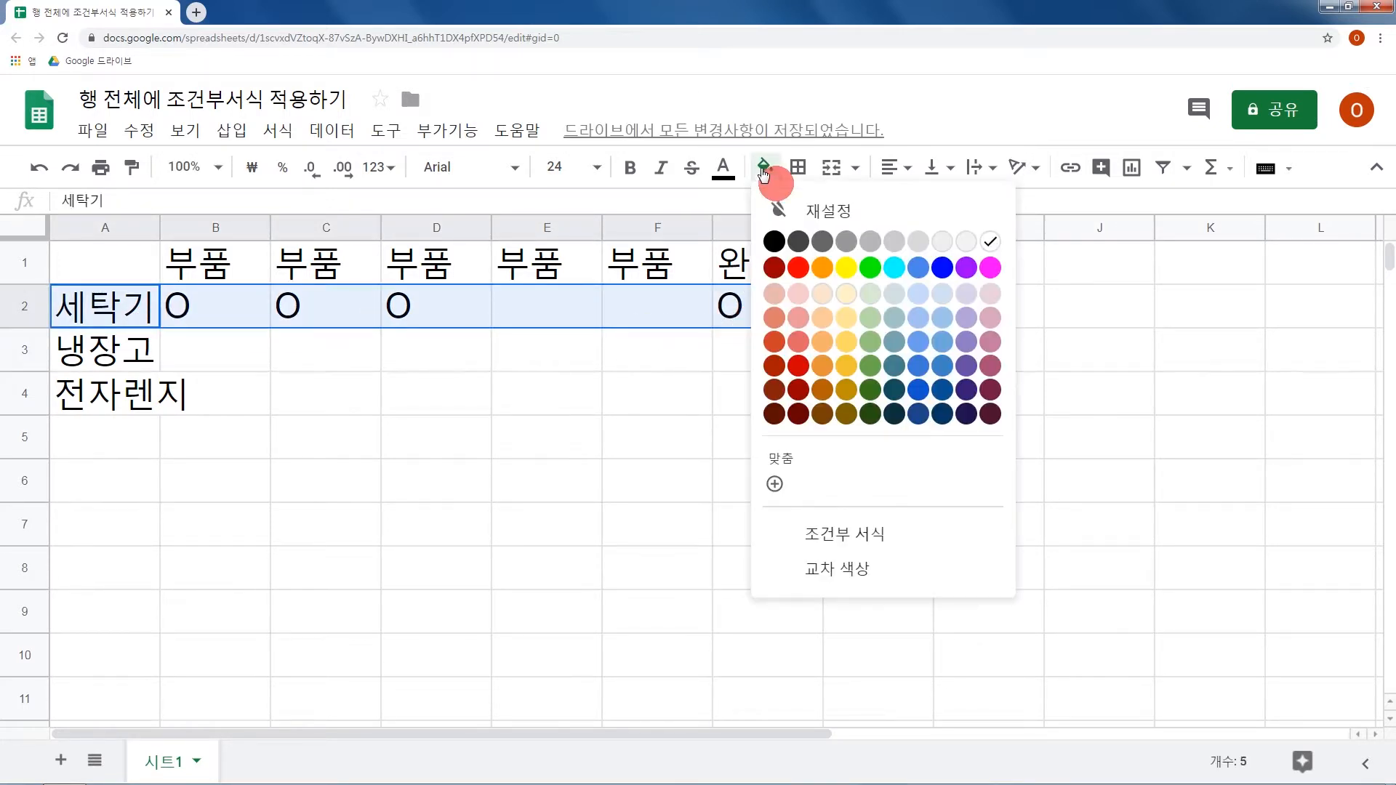
click(888, 247)
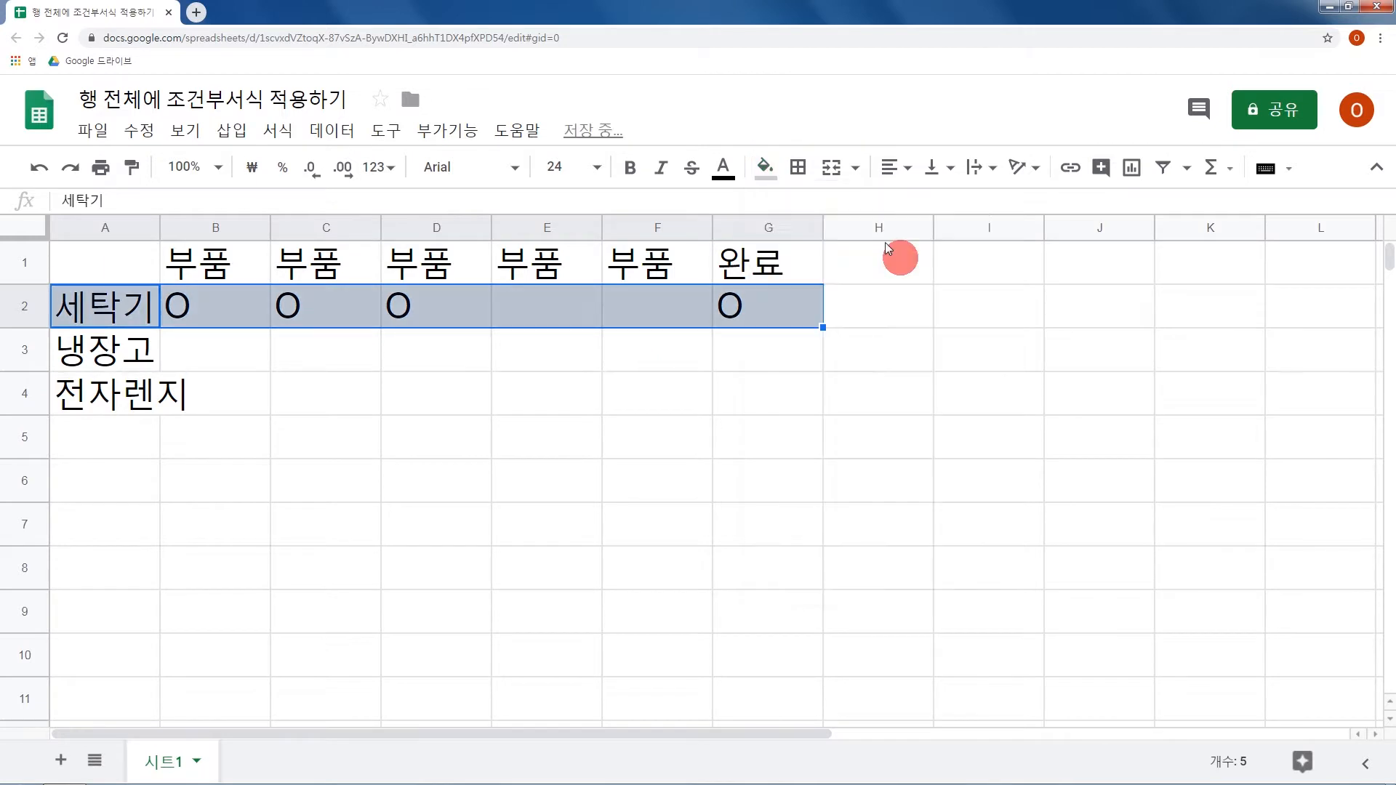
click(767, 320)
click(759, 364)
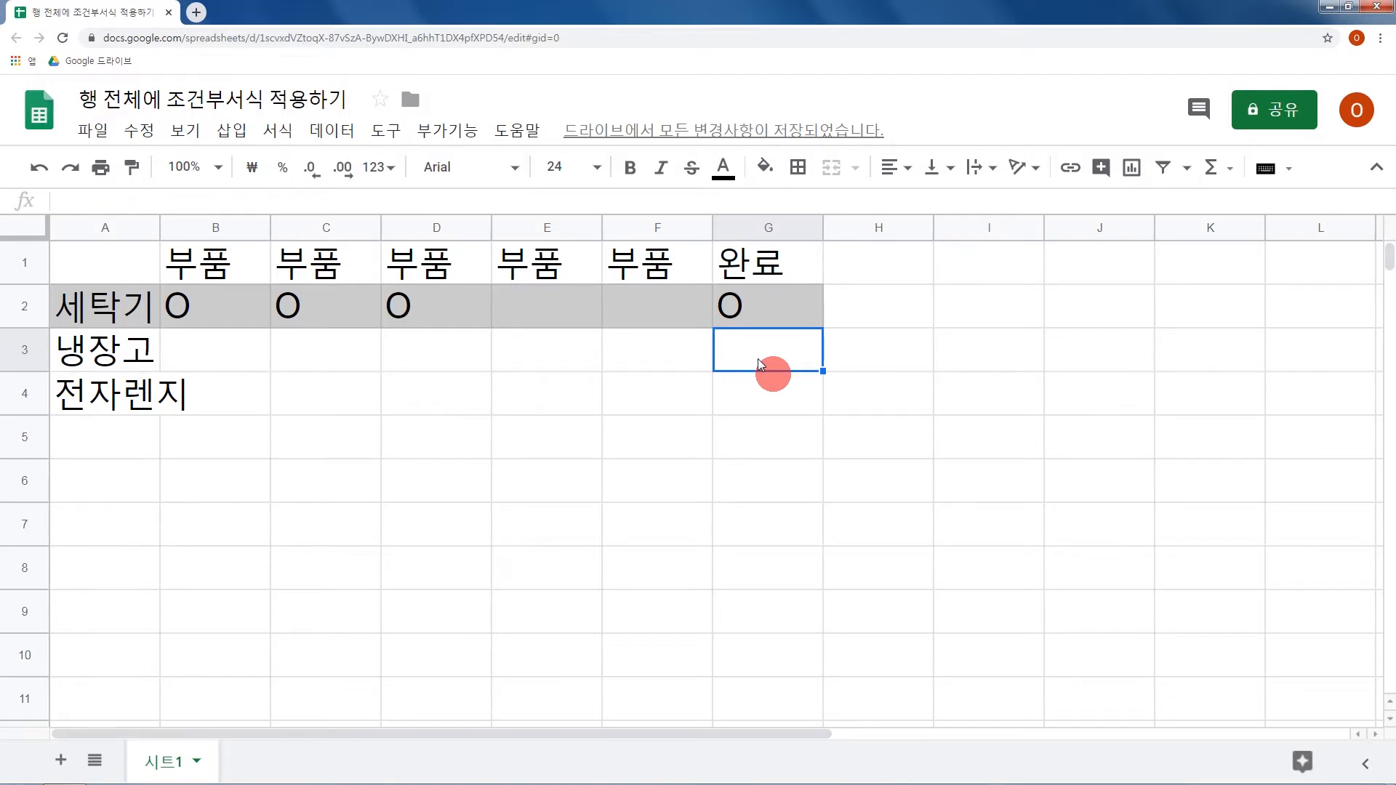
Remove the O in G2 and the row's grey fill, and clear the contents of A1:G4.
click(779, 318)
key(Delete)
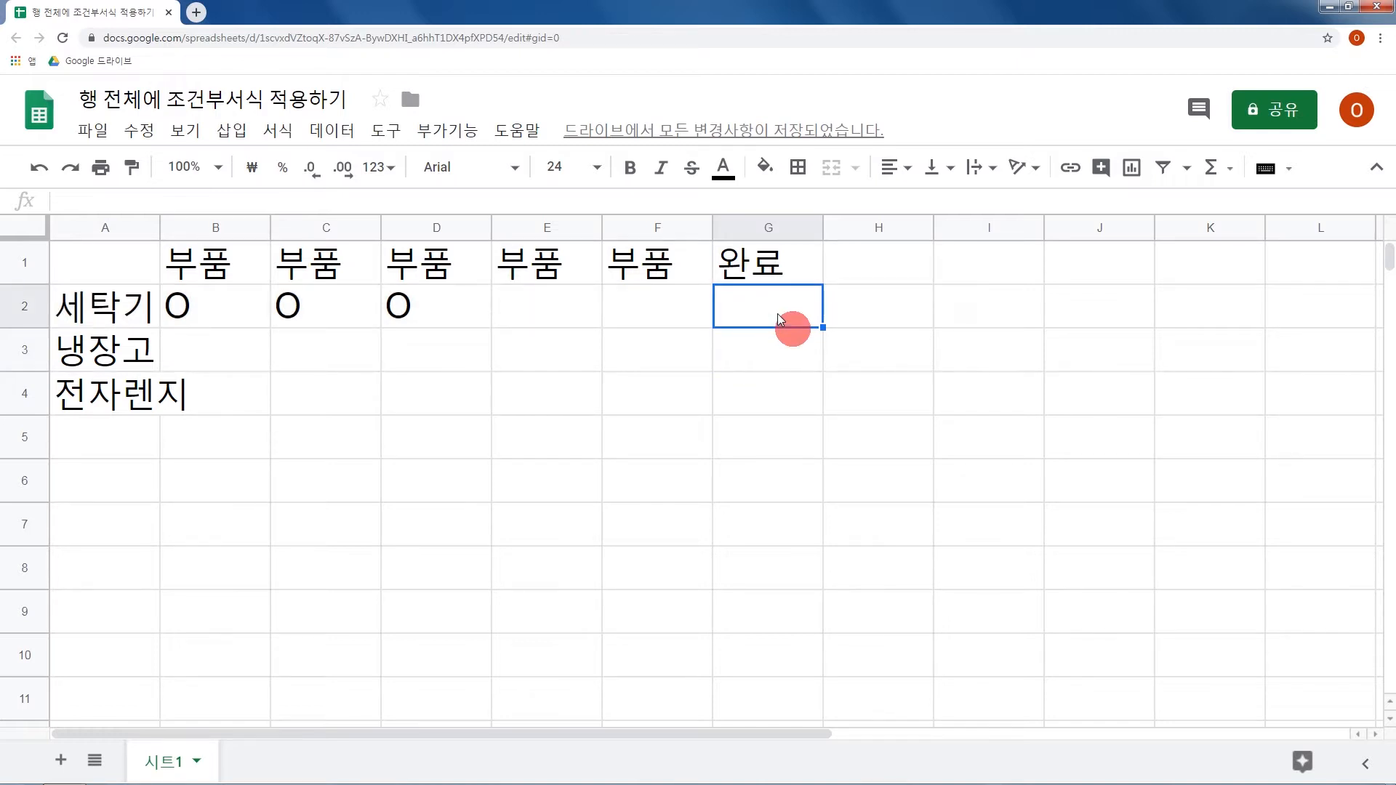
drag(132, 263, 751, 415)
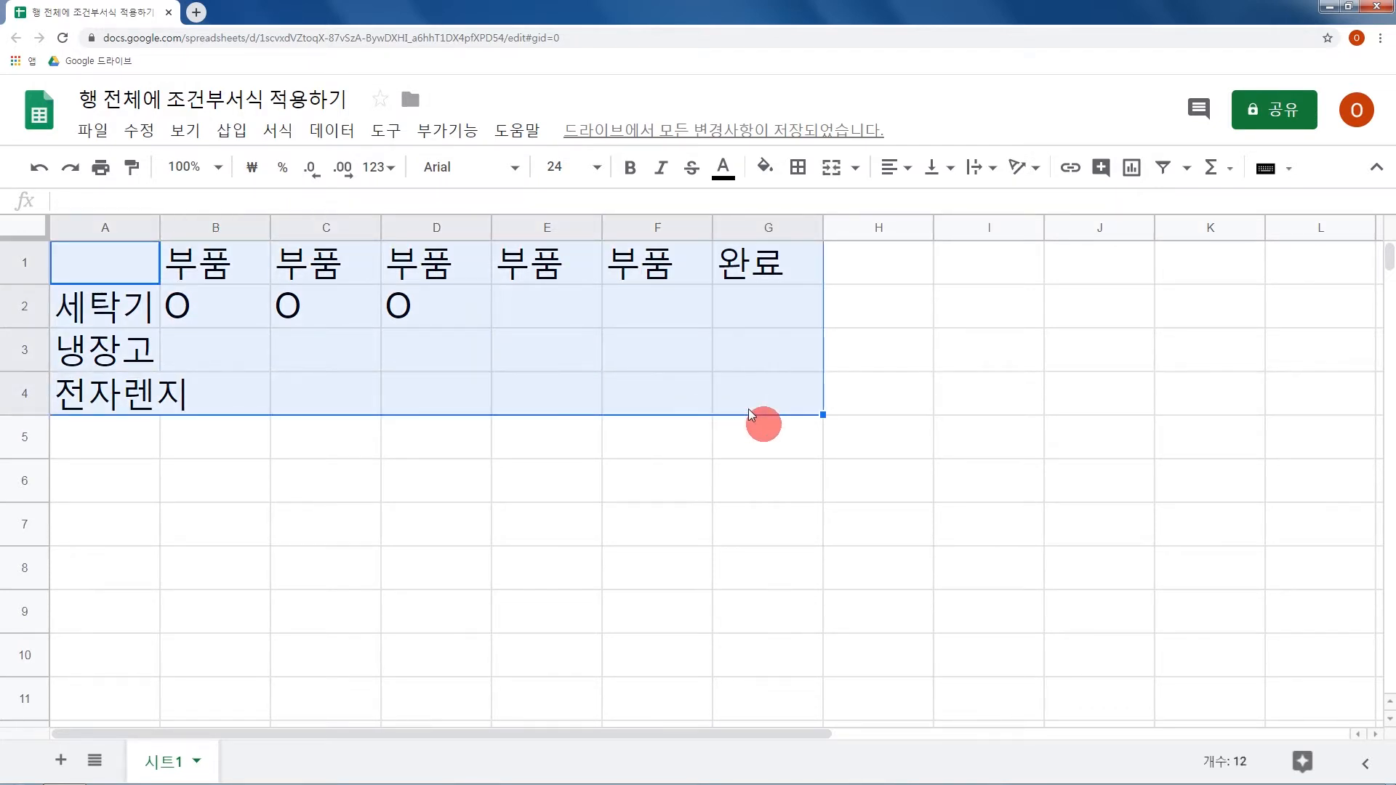
key(Delete)
click(665, 339)
Start a conditional formatting rule for A1:E1 with the custom formula condition (맞춤 수식).
drag(149, 271, 535, 271)
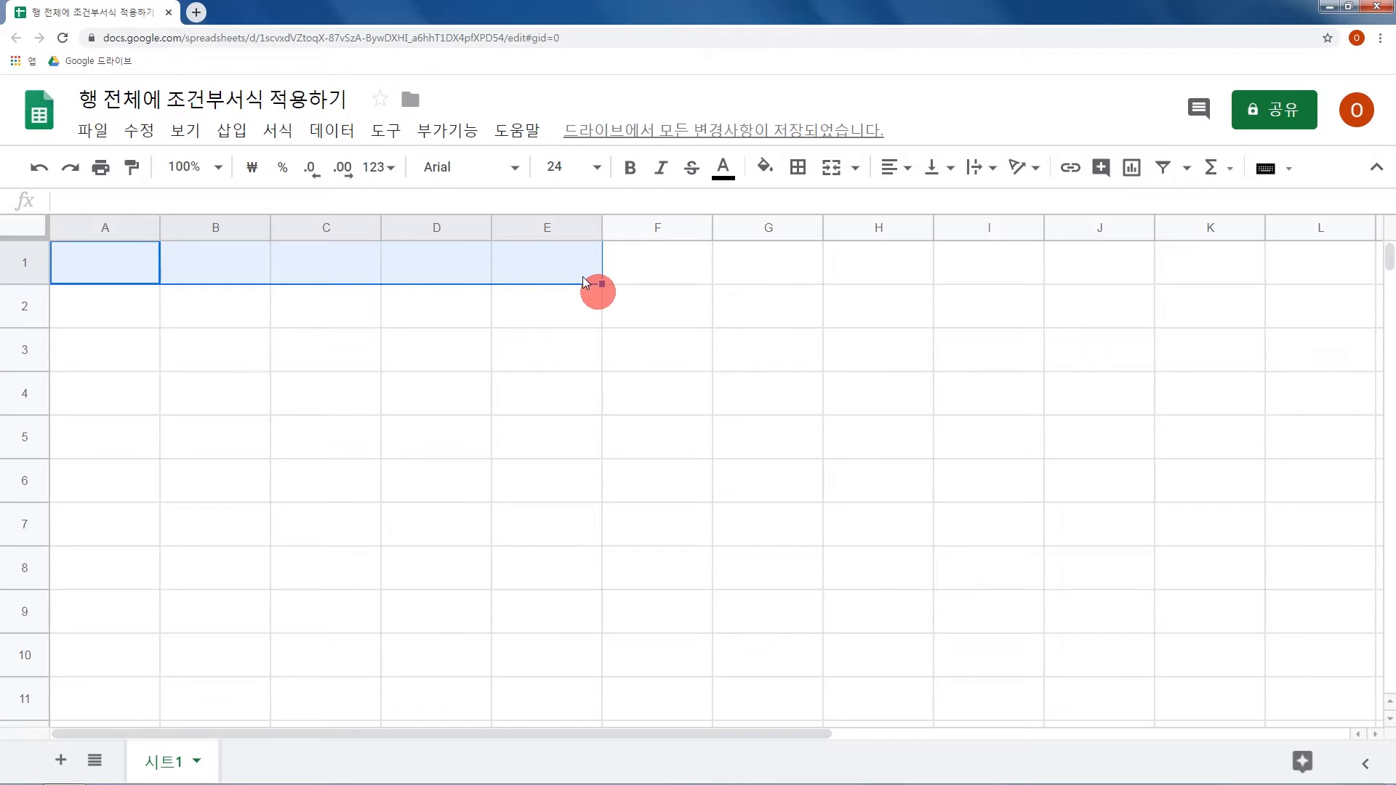
click(287, 133)
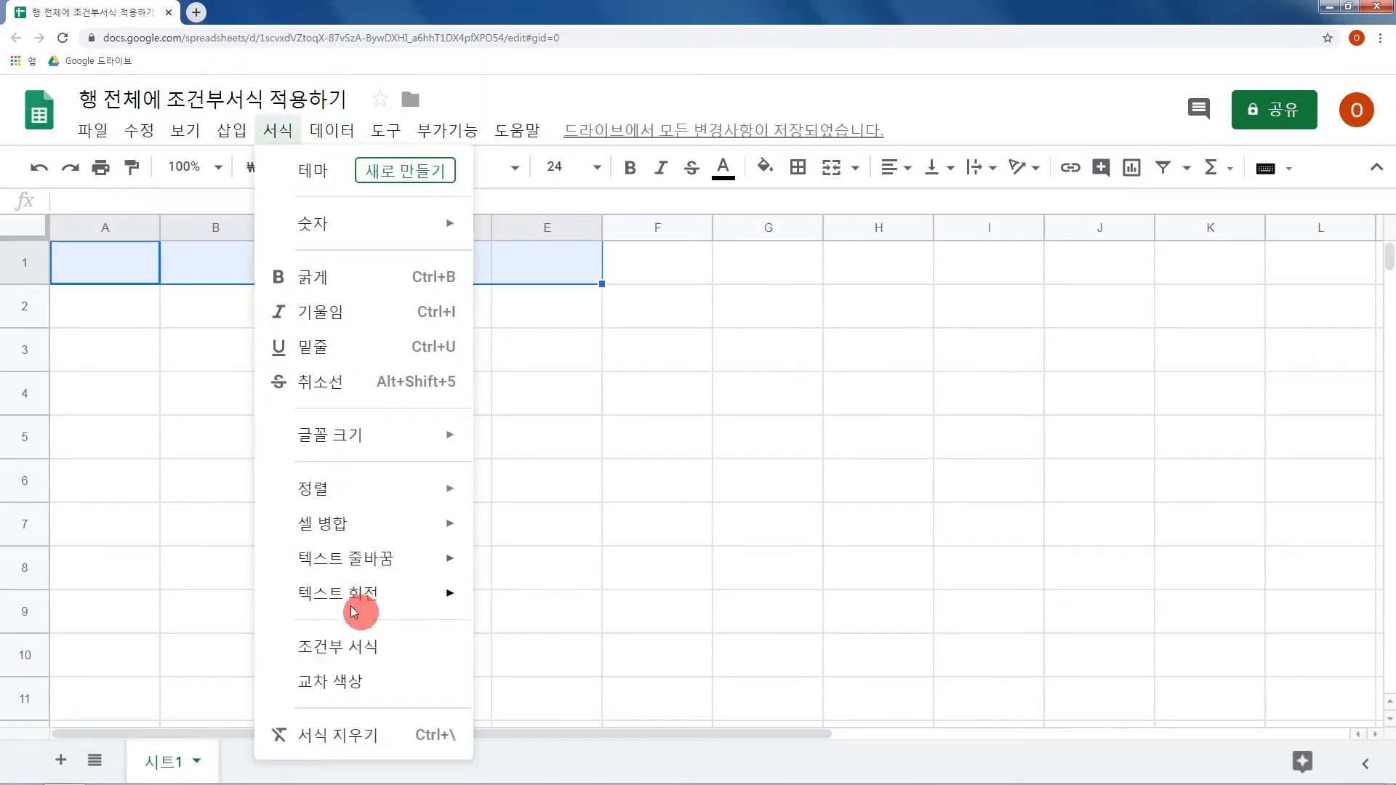
click(368, 646)
click(1181, 473)
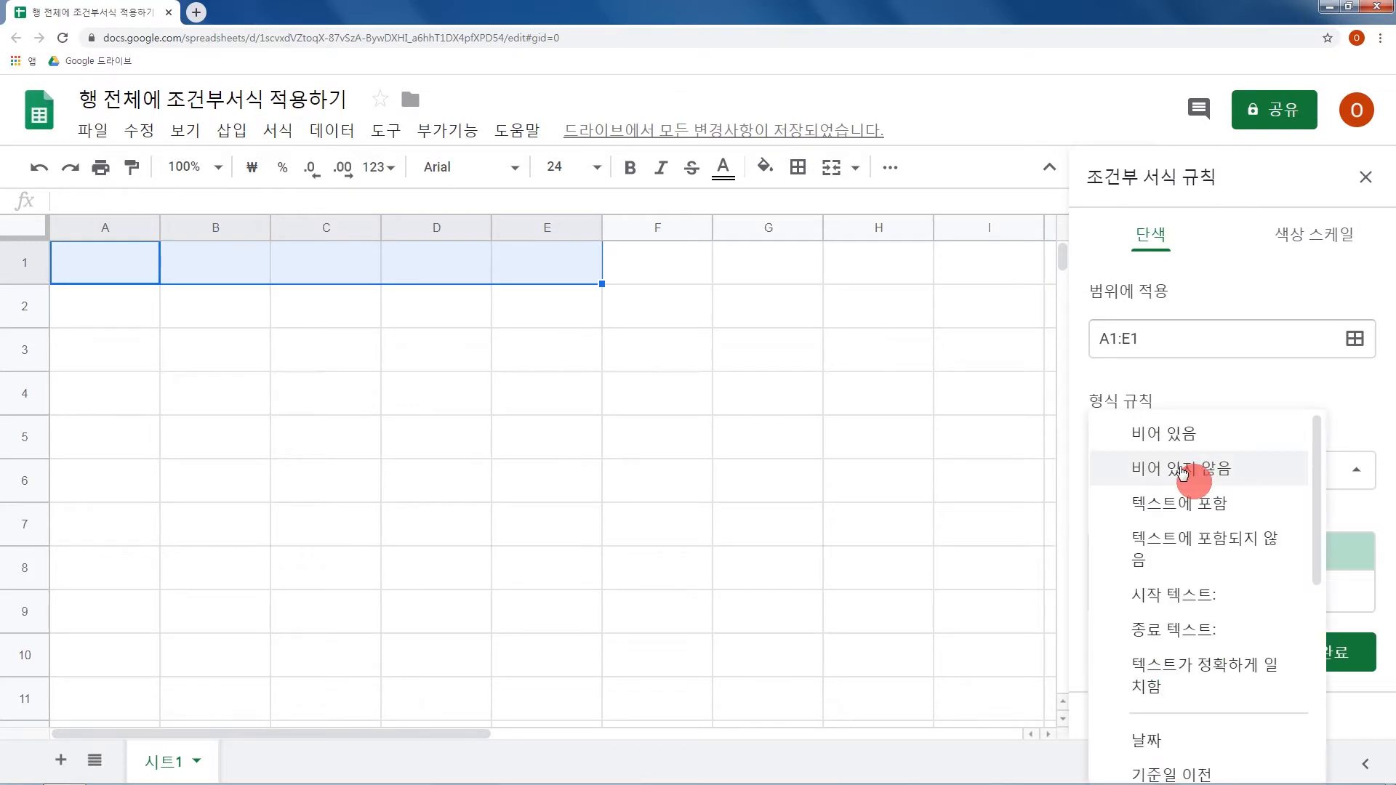
scroll(1203, 567, down, 5)
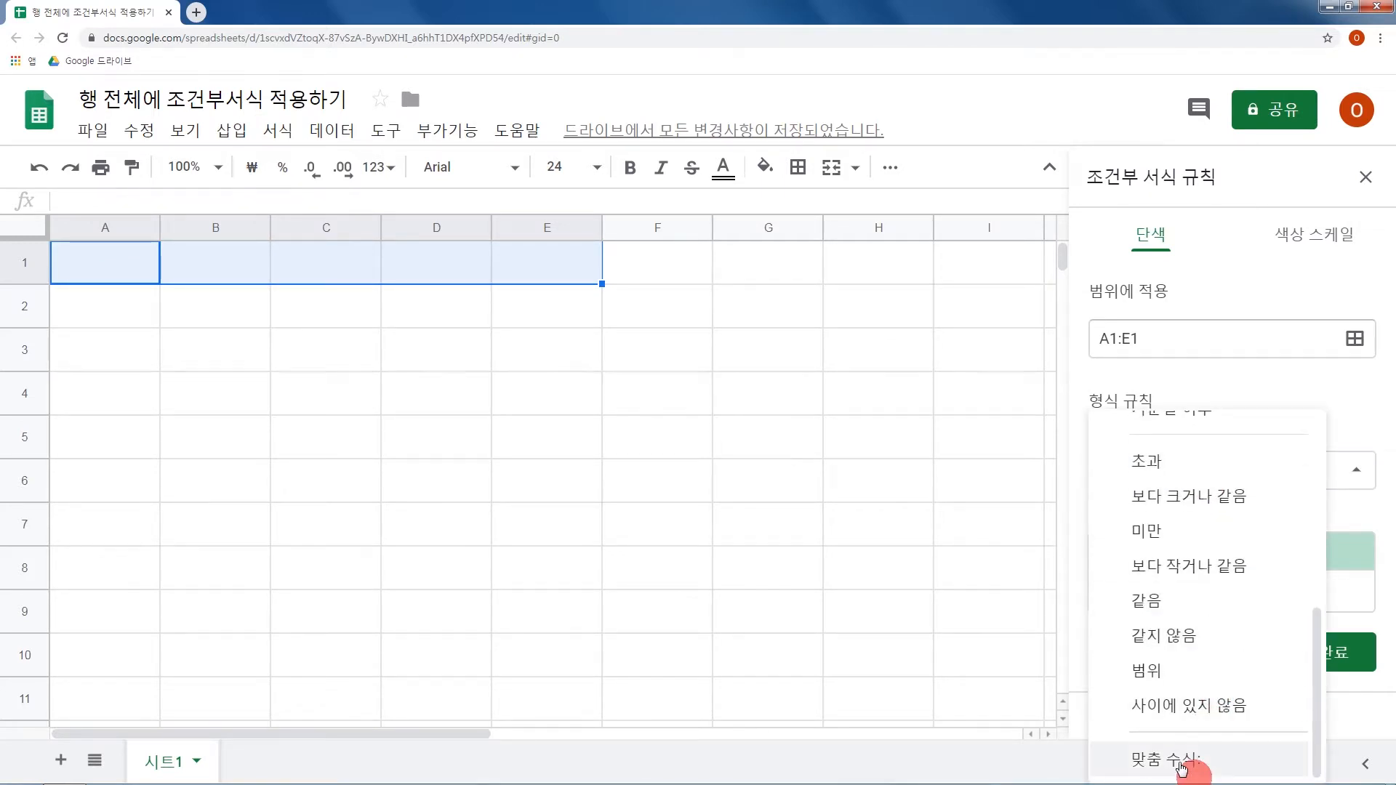
click(1193, 756)
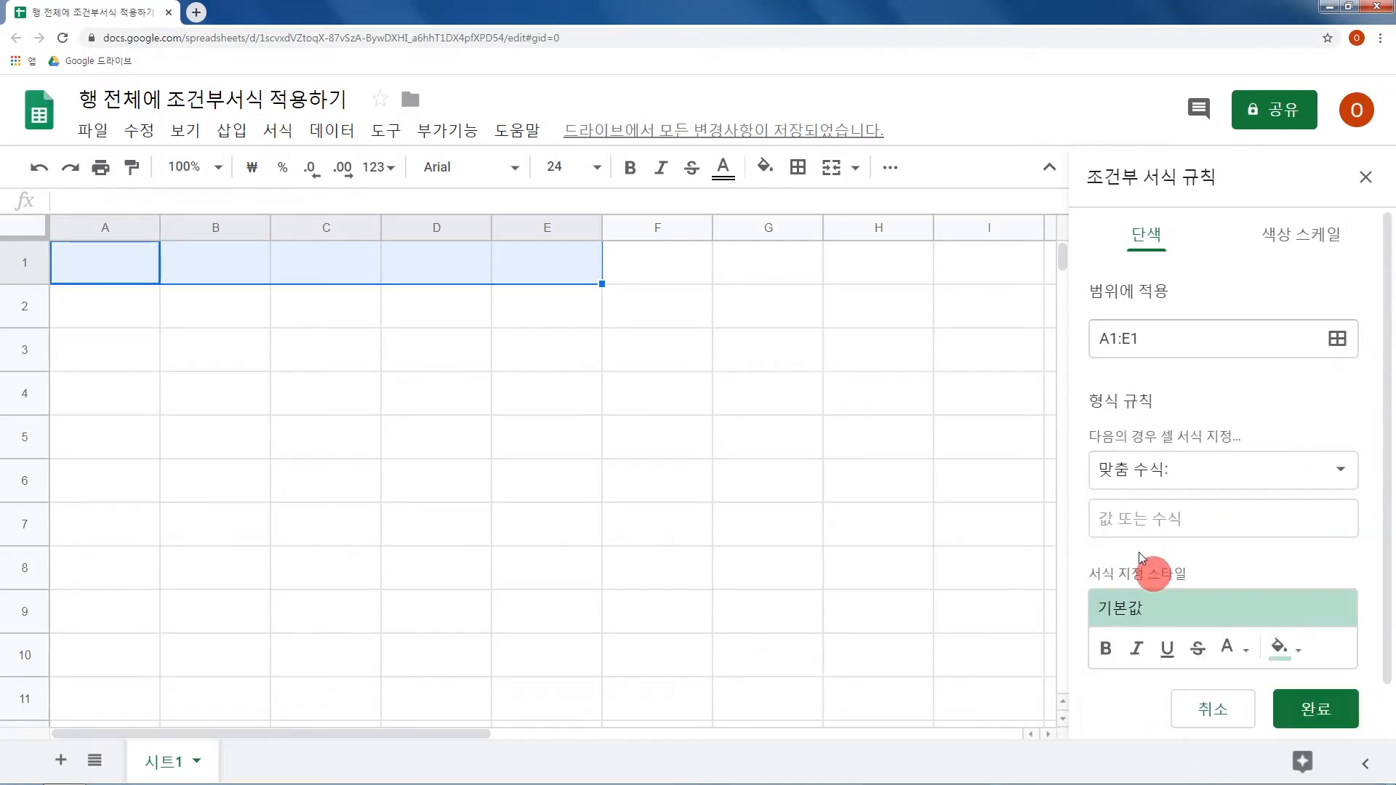
Set the rule's custom formula to =A1="O".
click(1147, 518)
text(=)
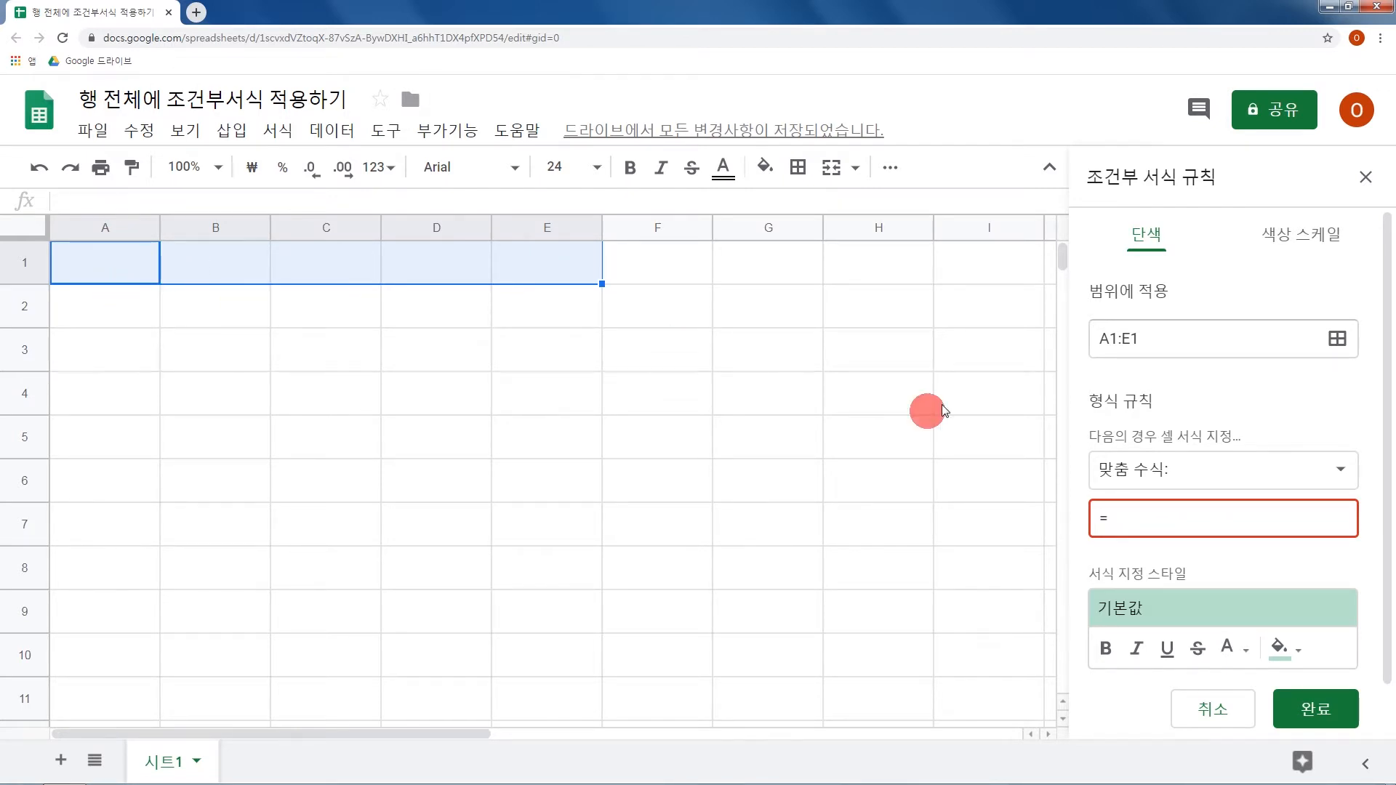
text(A1="O")
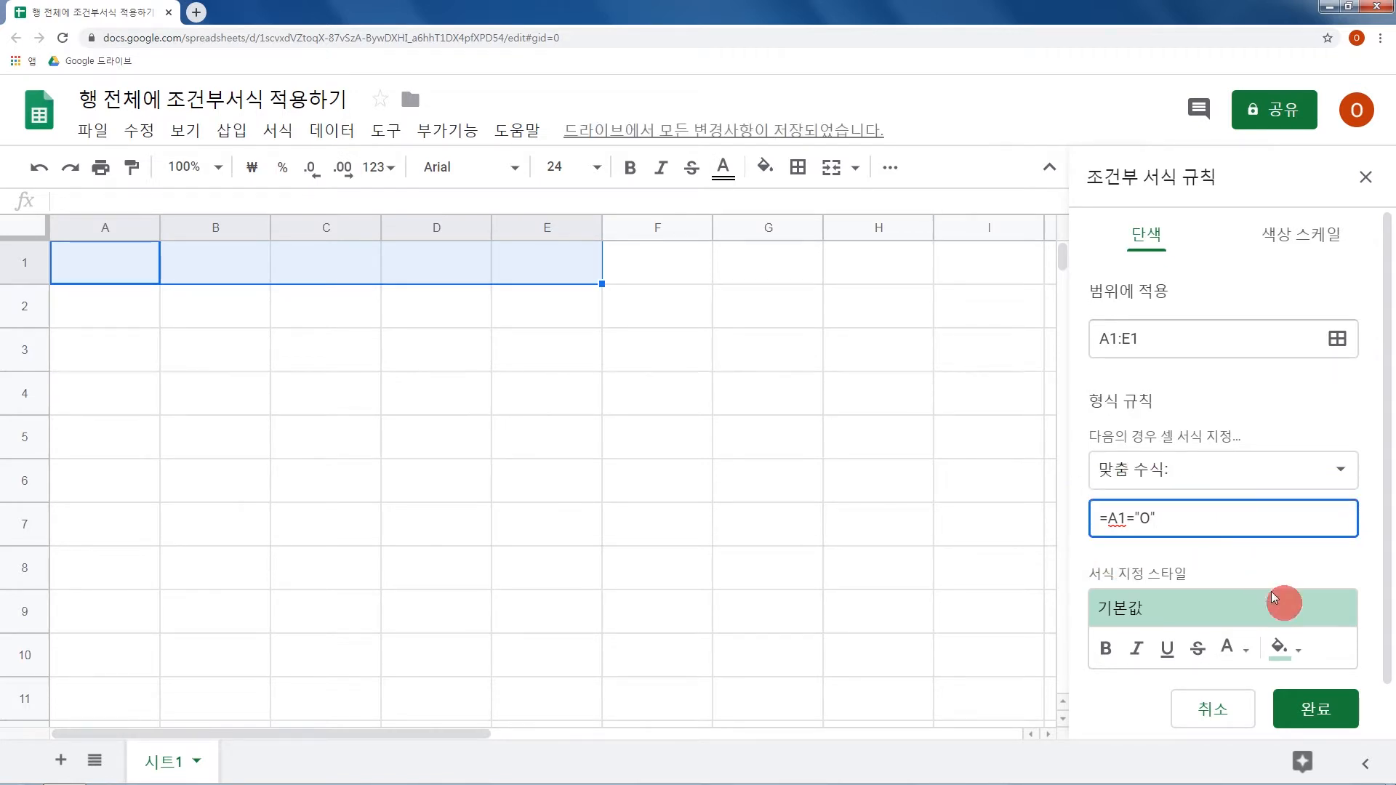
Set the rule's fill colour to light grey and save the rule.
click(1280, 647)
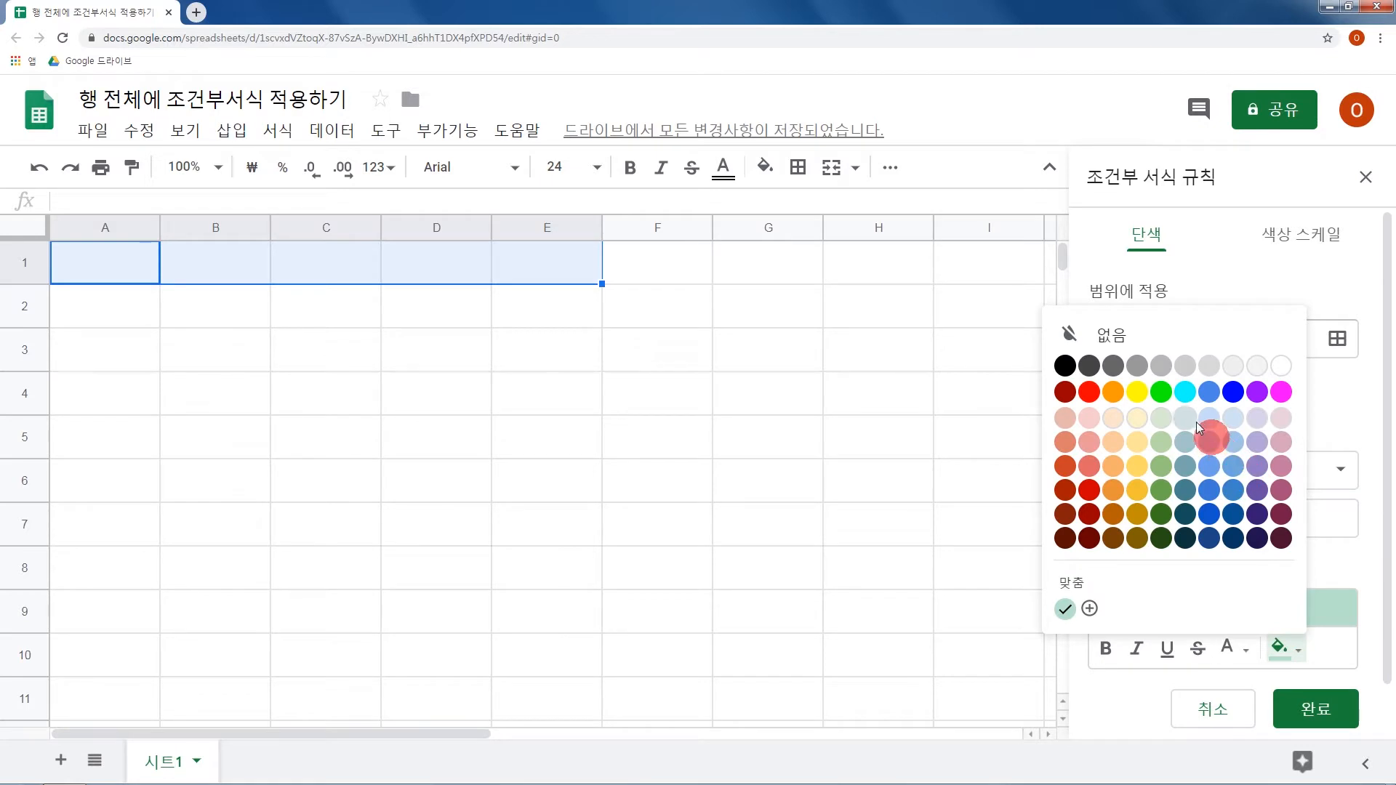
click(1182, 369)
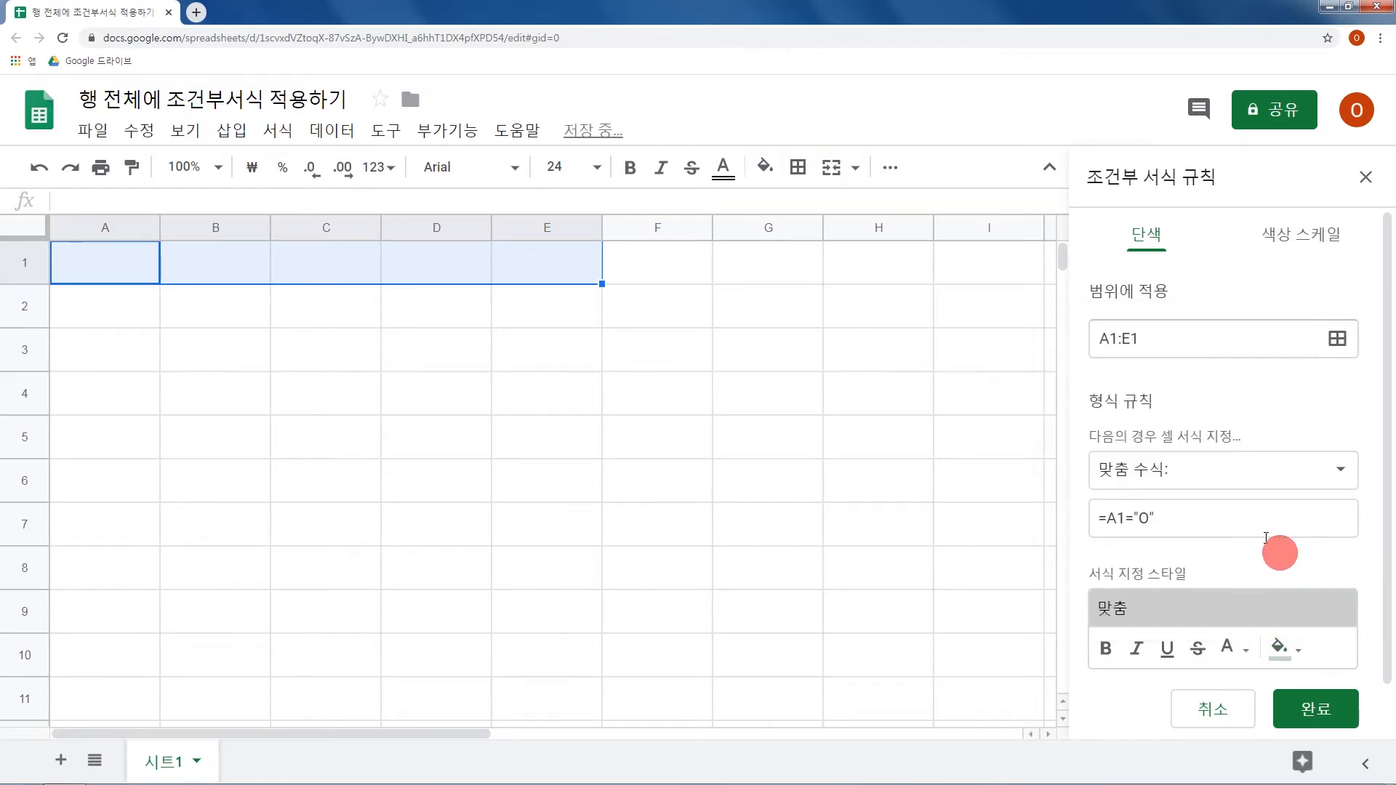
click(1316, 709)
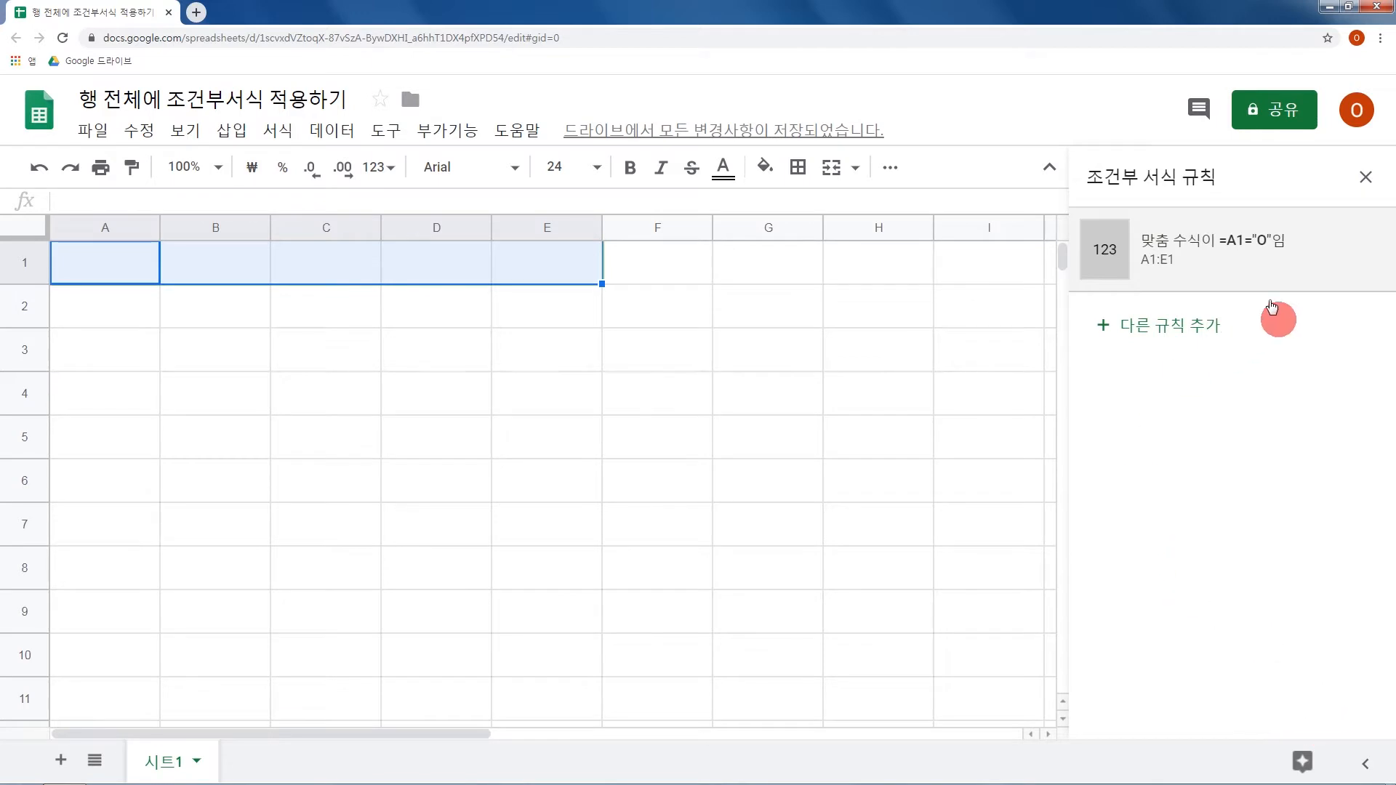
Enter O in cell A1 and check how the rule applies across A1:E1.
click(674, 314)
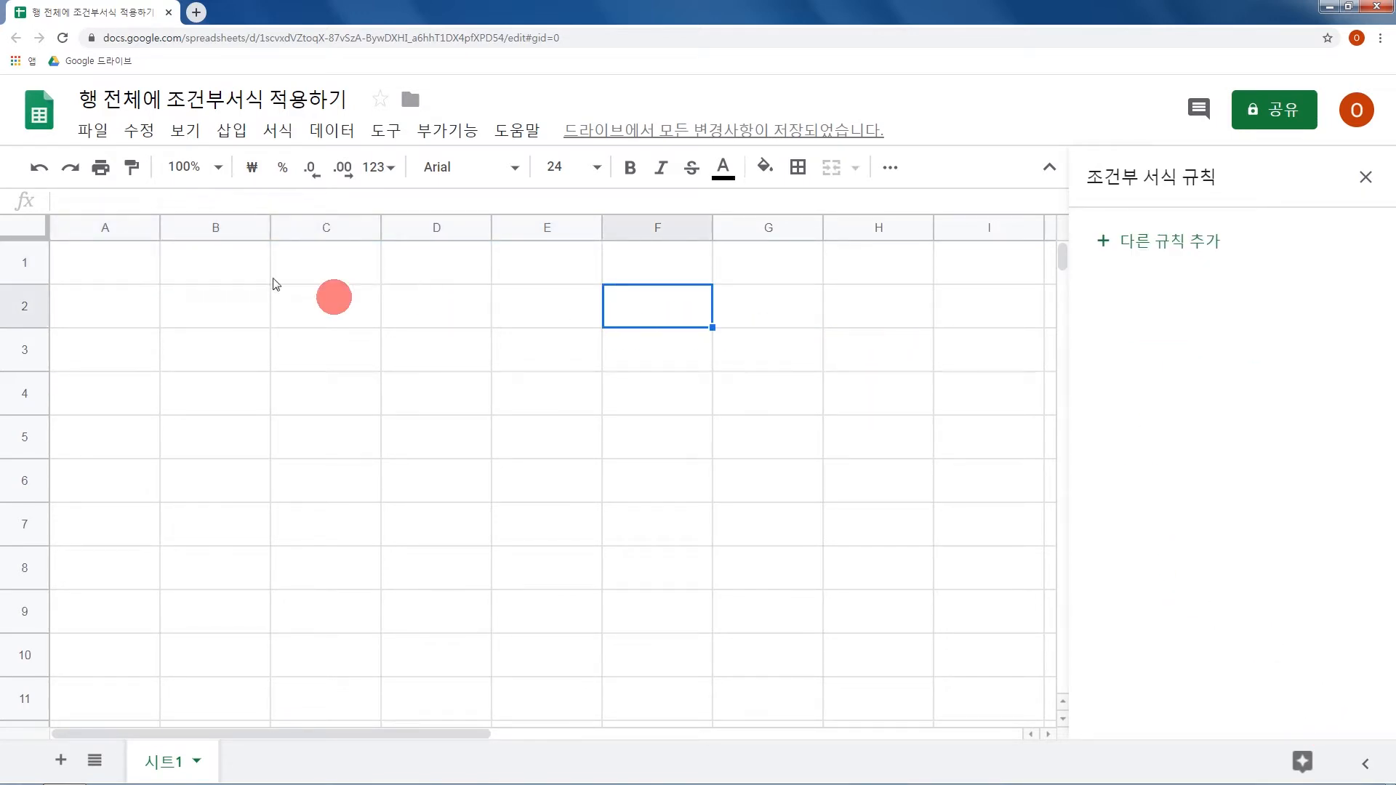
click(137, 260)
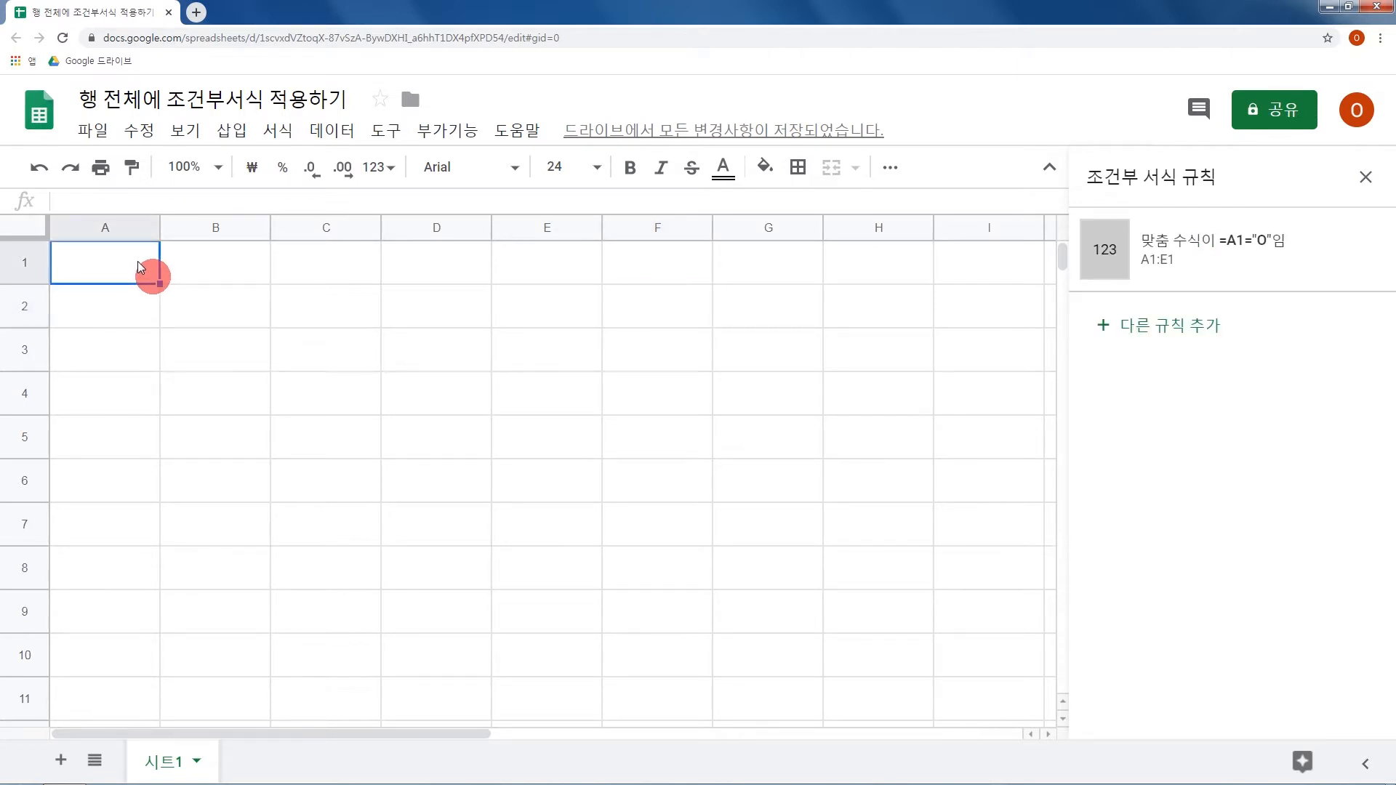
text(O)
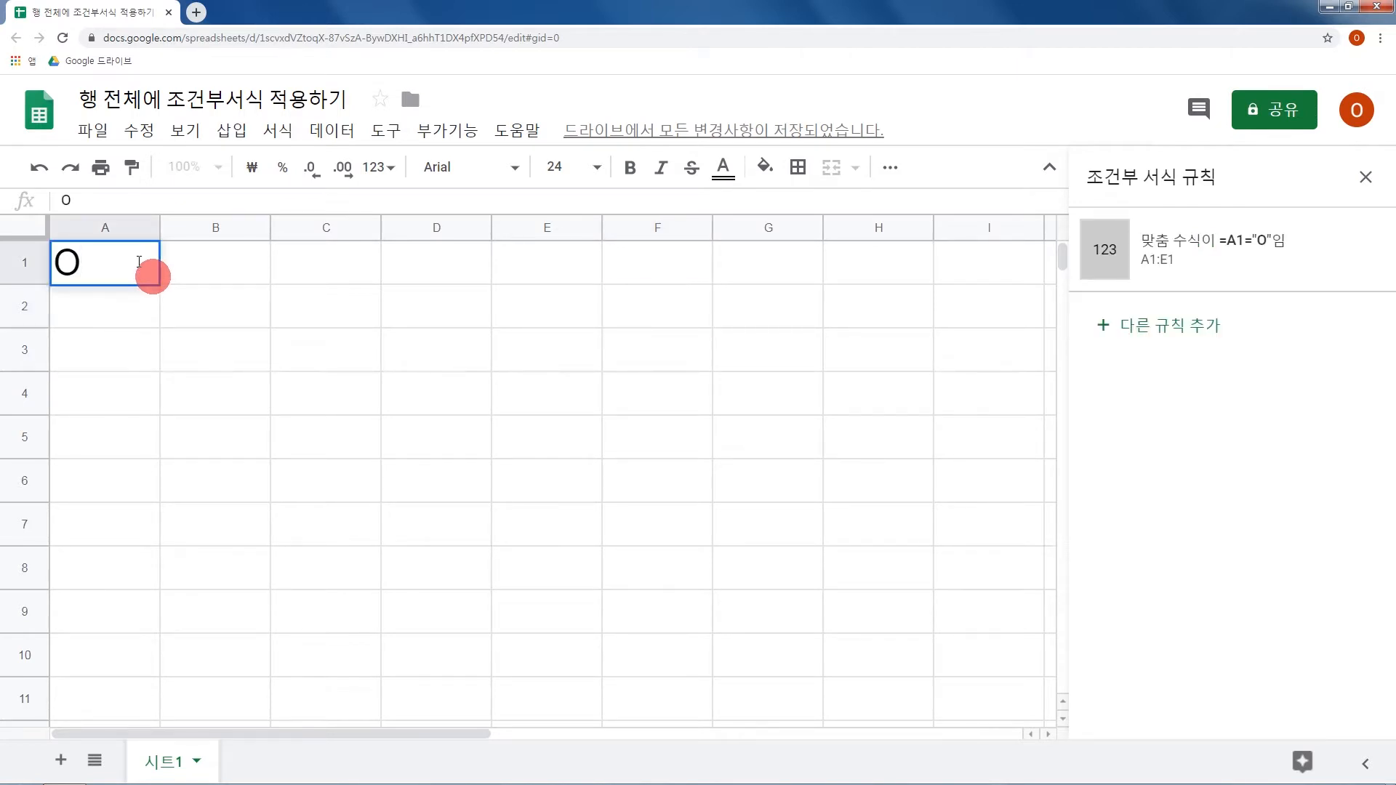
key(Return)
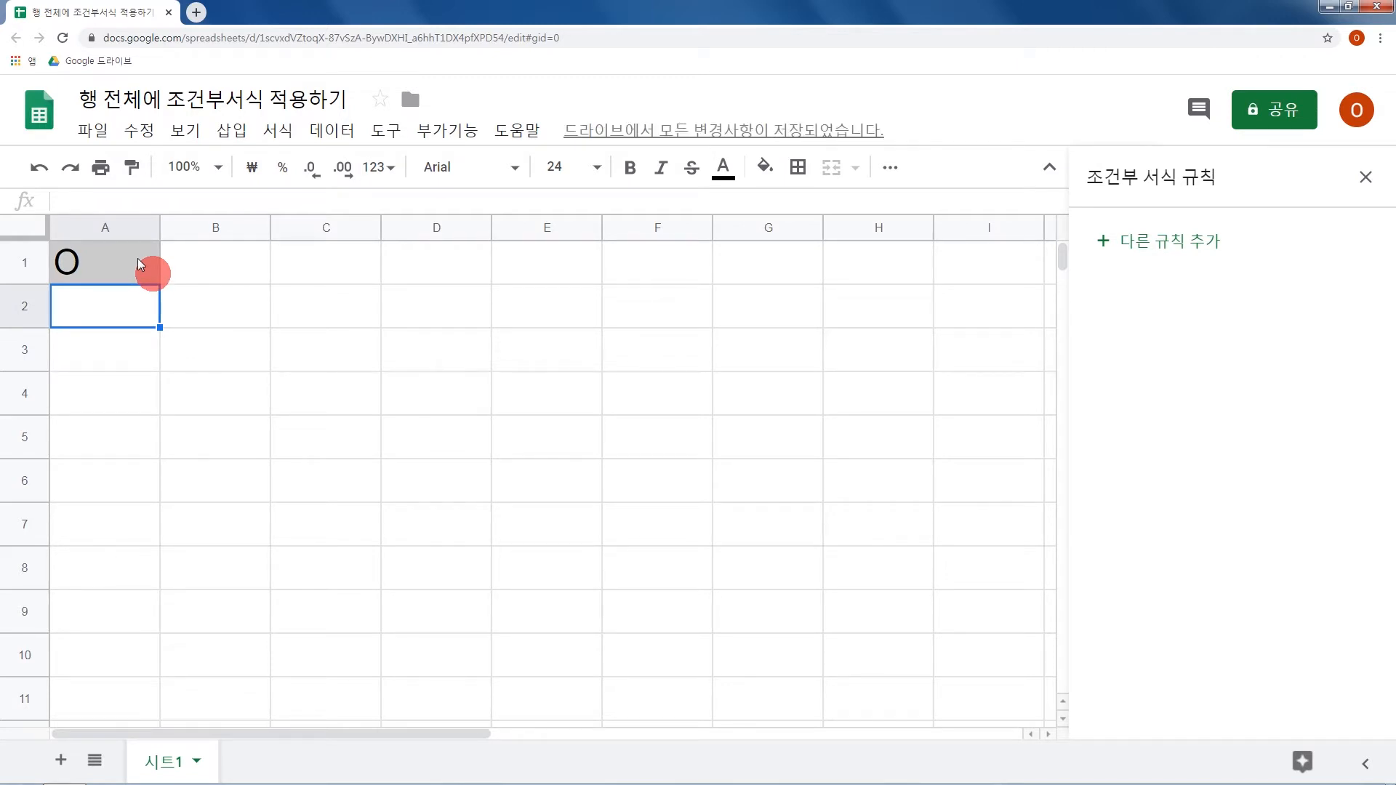
click(140, 263)
drag(134, 261, 527, 261)
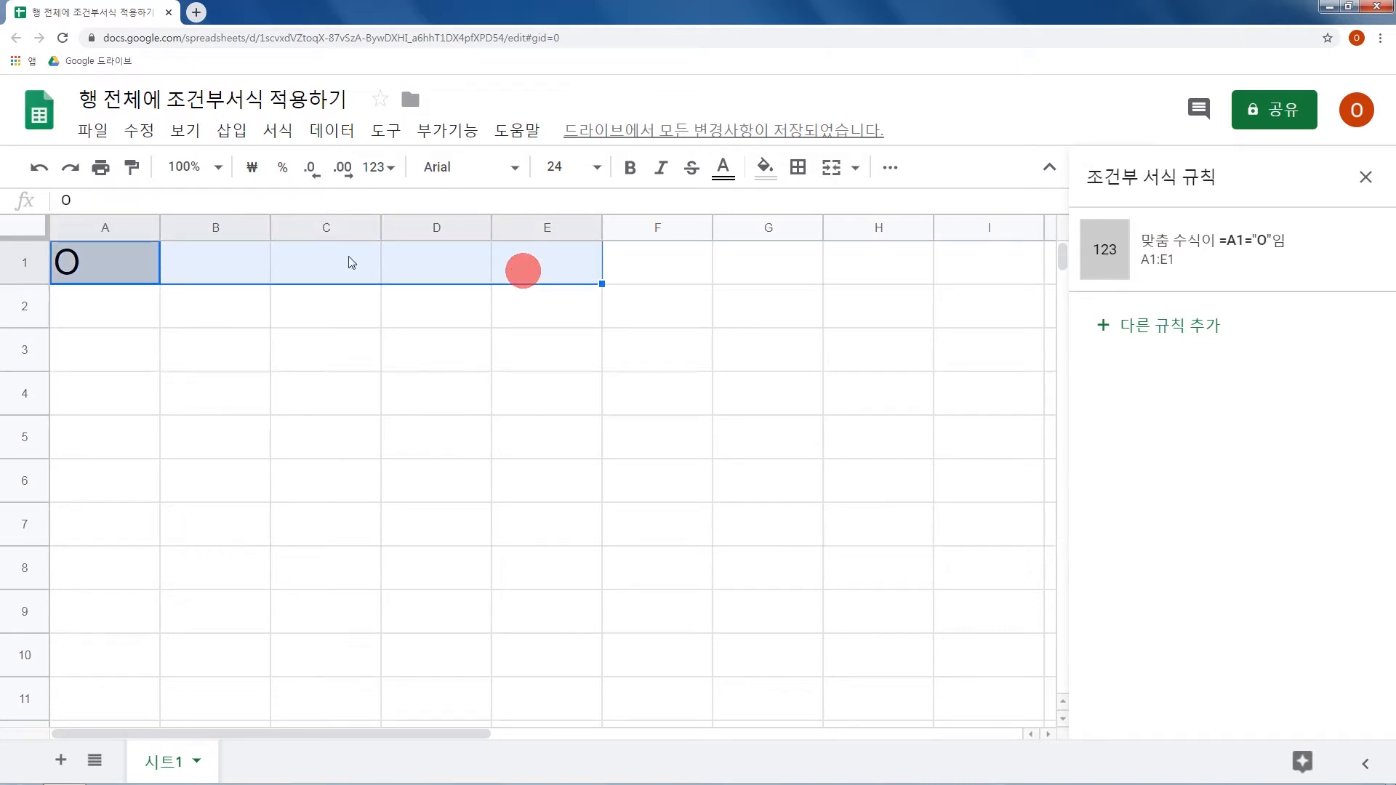
click(110, 260)
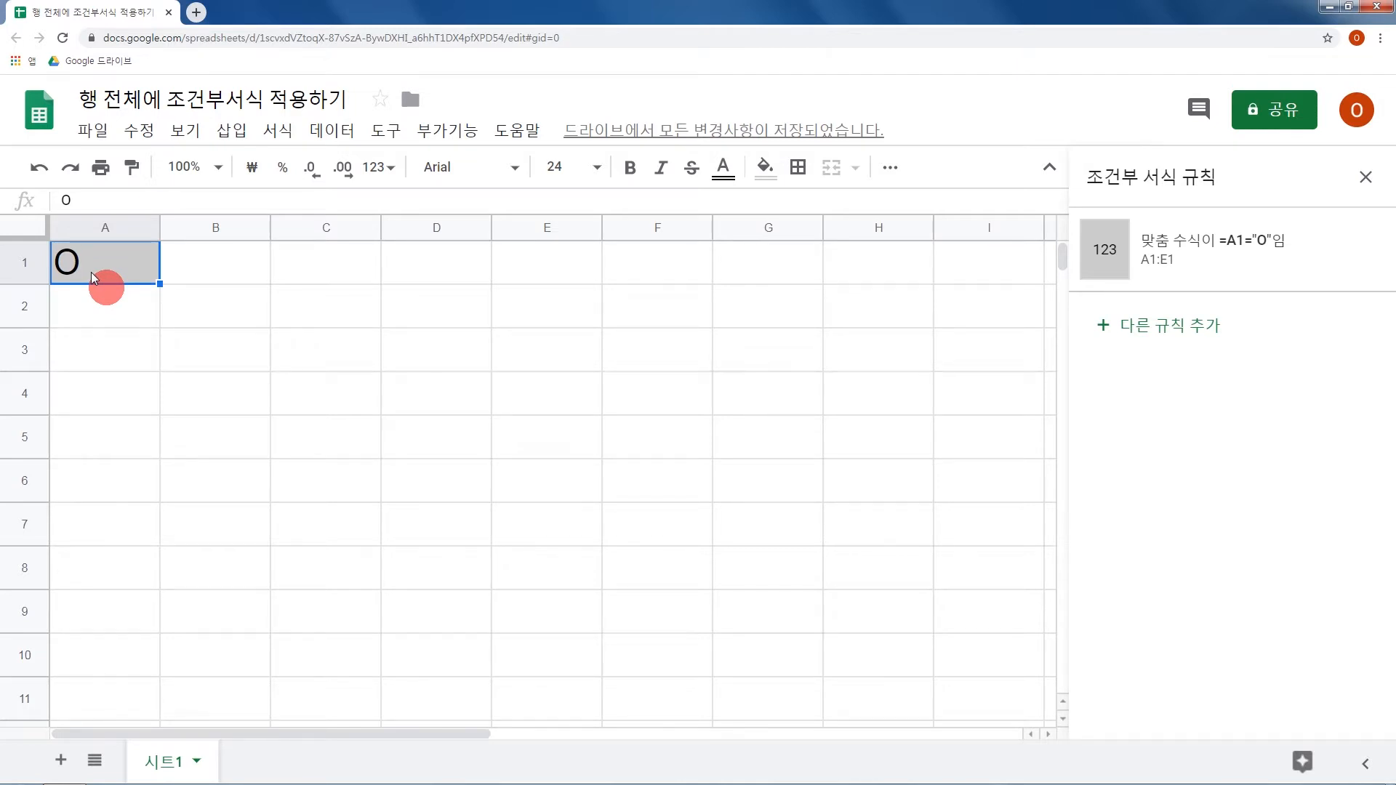
Enter O in cells C1 and D1 to test the rule on other cells of the row.
click(338, 266)
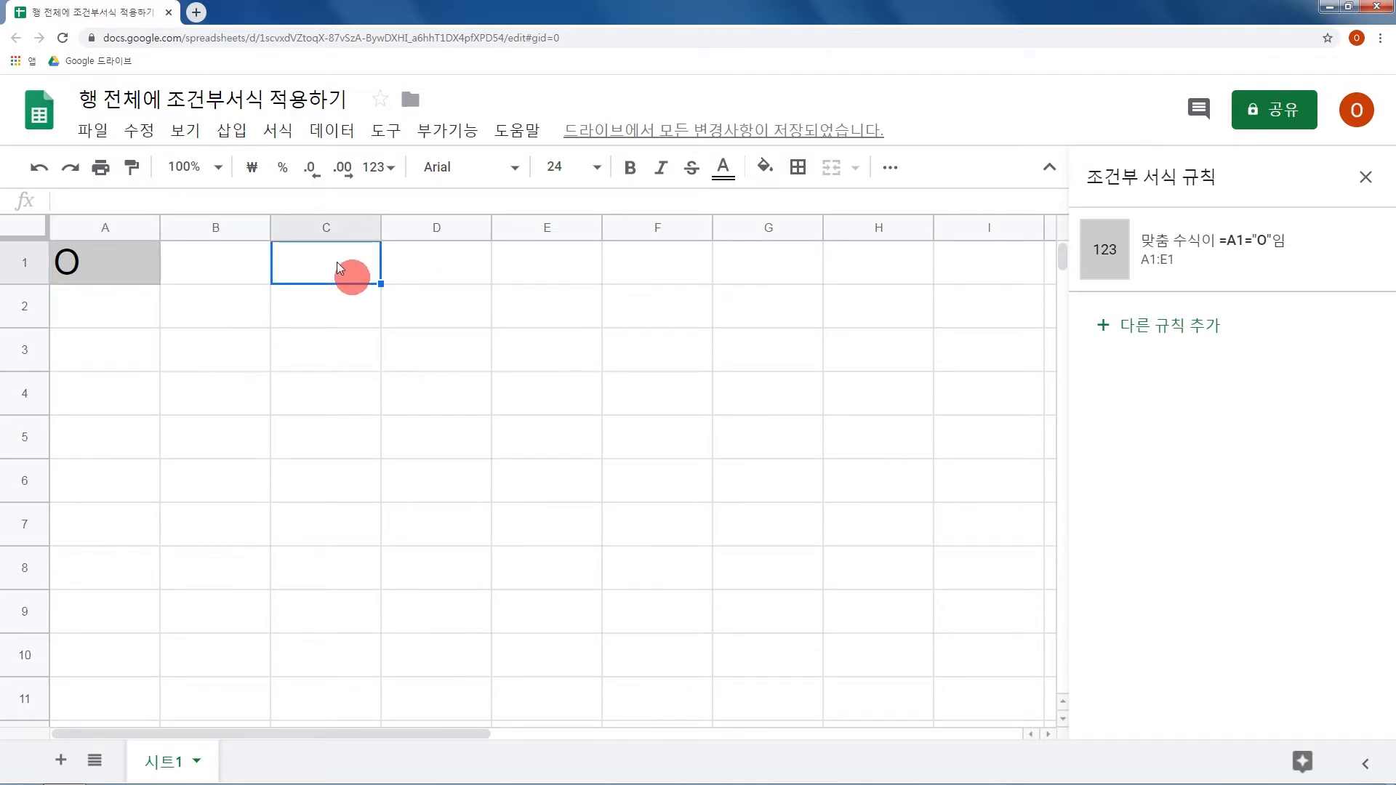
text(O)
key(Return)
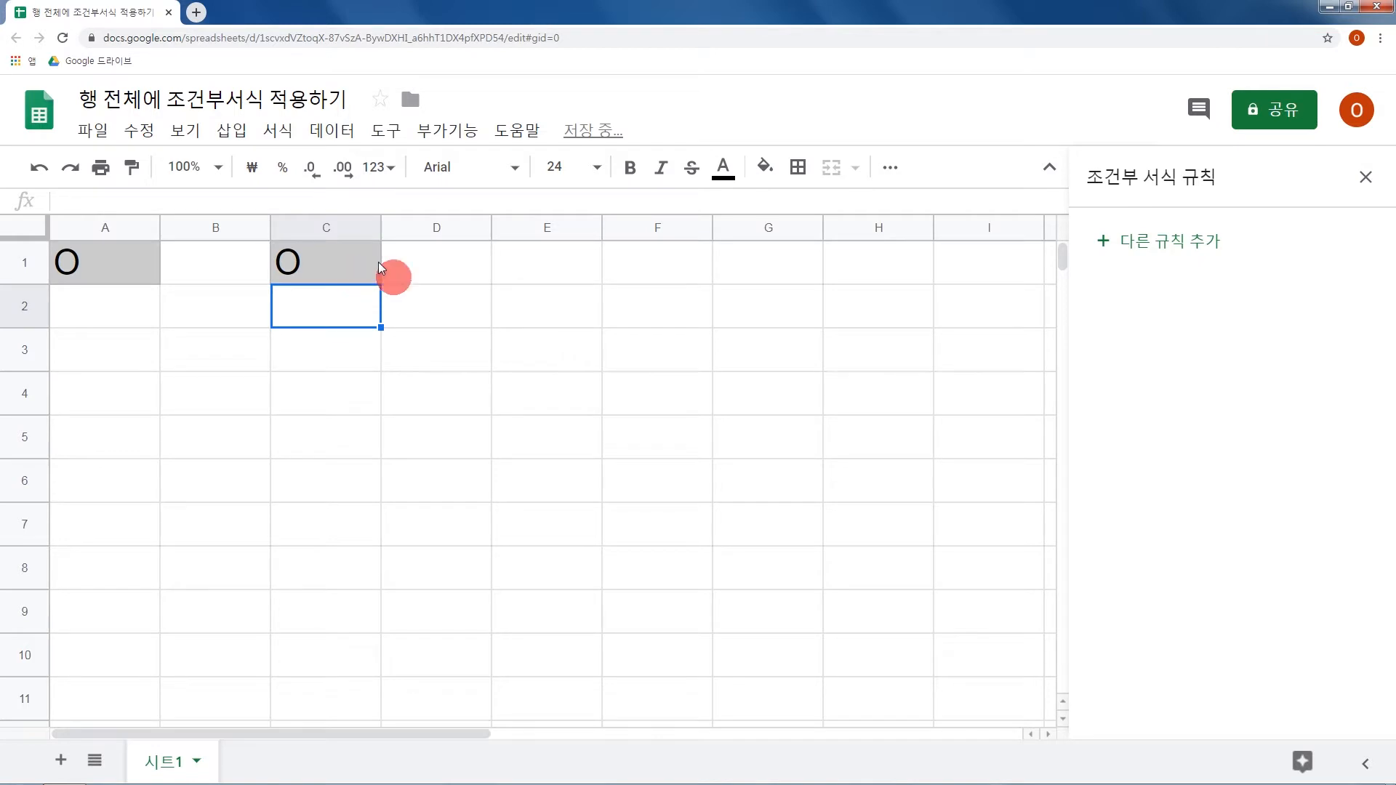
click(397, 274)
text(O)
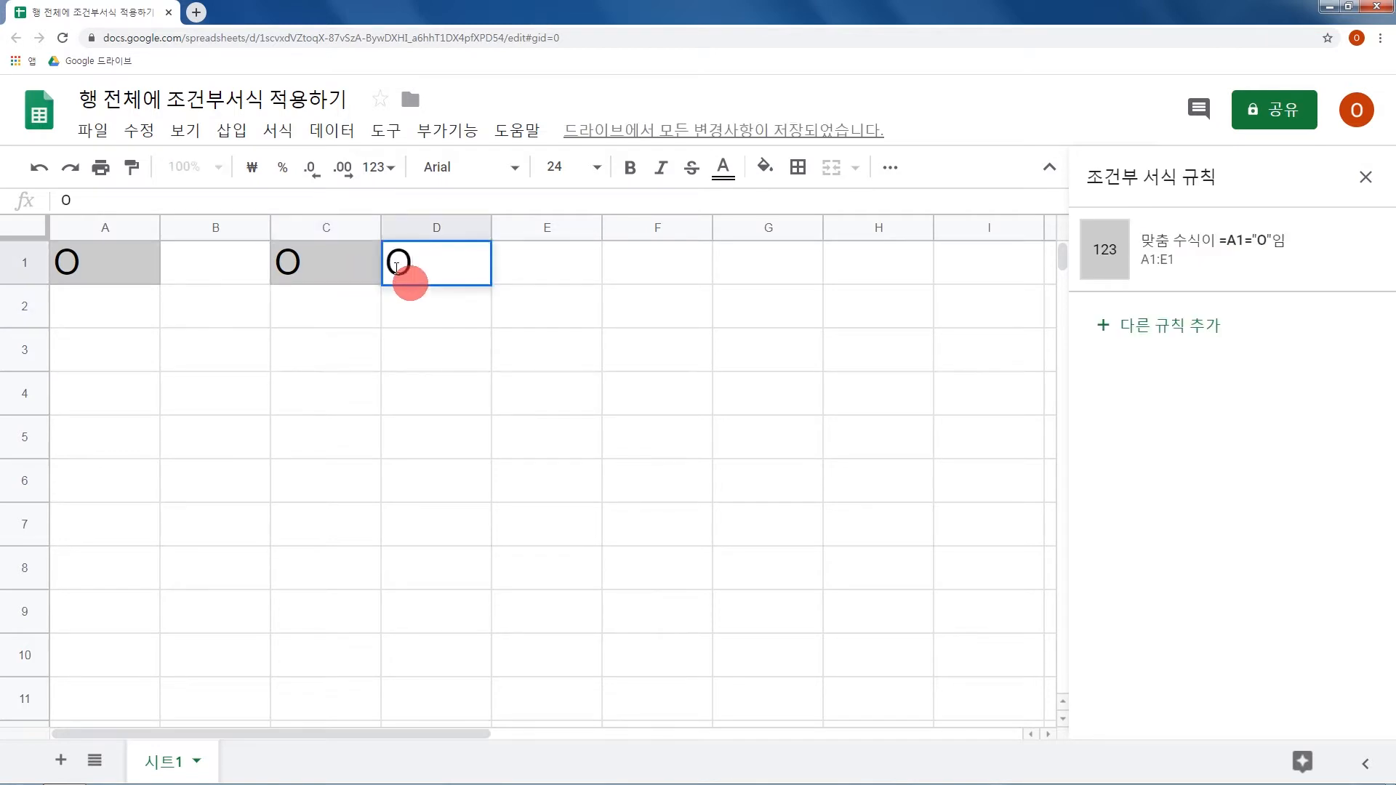
key(Return)
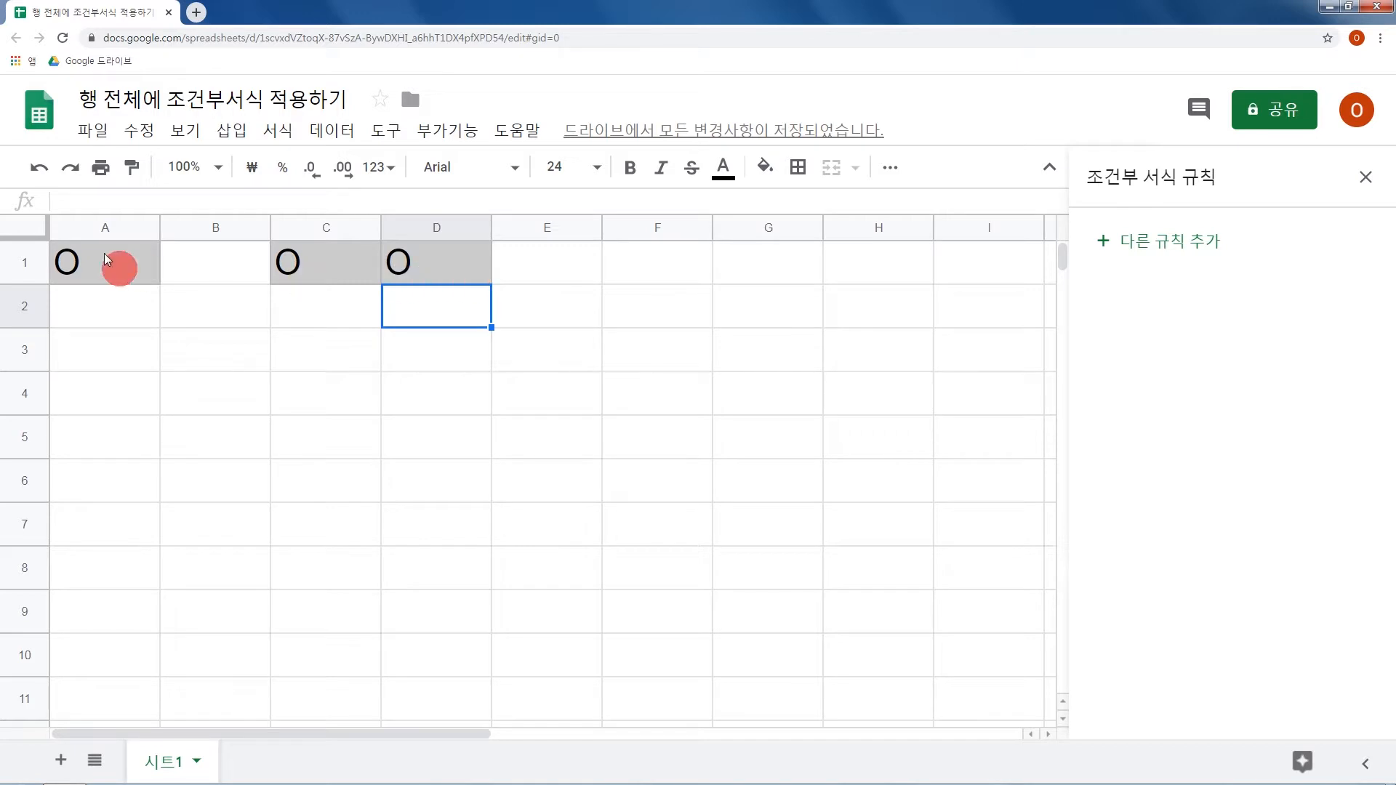
Review the =A1="O" rule applied to A1:E1 and close the conditional formatting rules.
drag(109, 255, 527, 255)
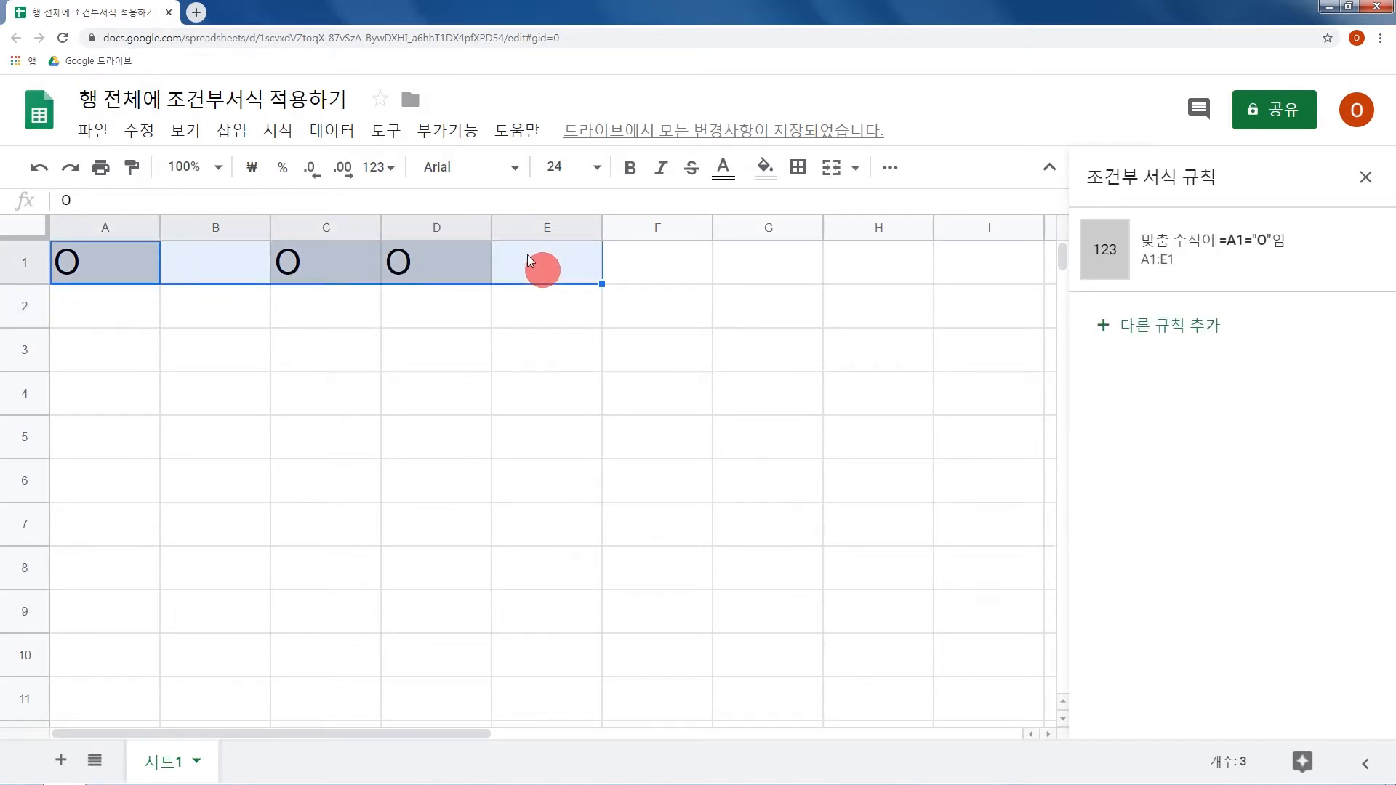
mouse_move(1246, 259)
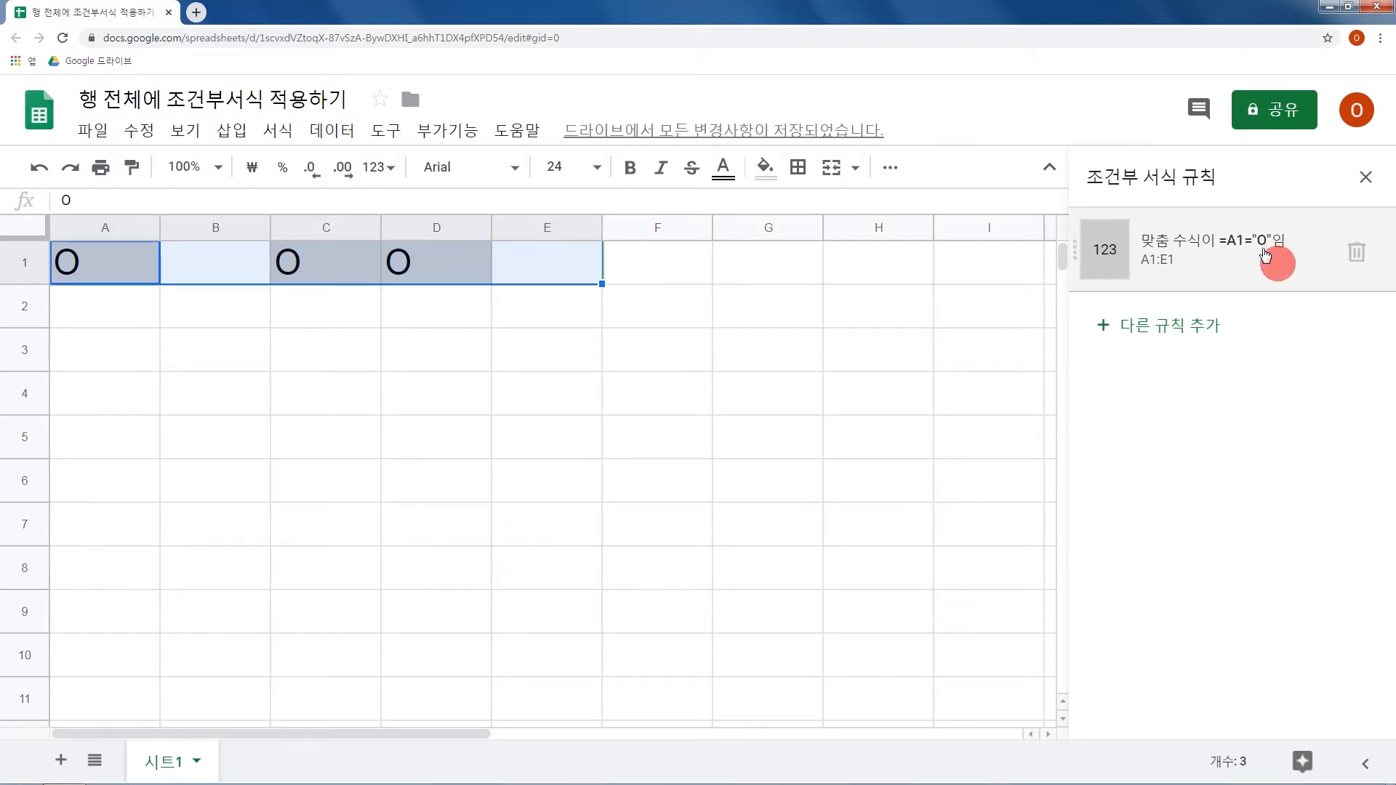
click(1364, 177)
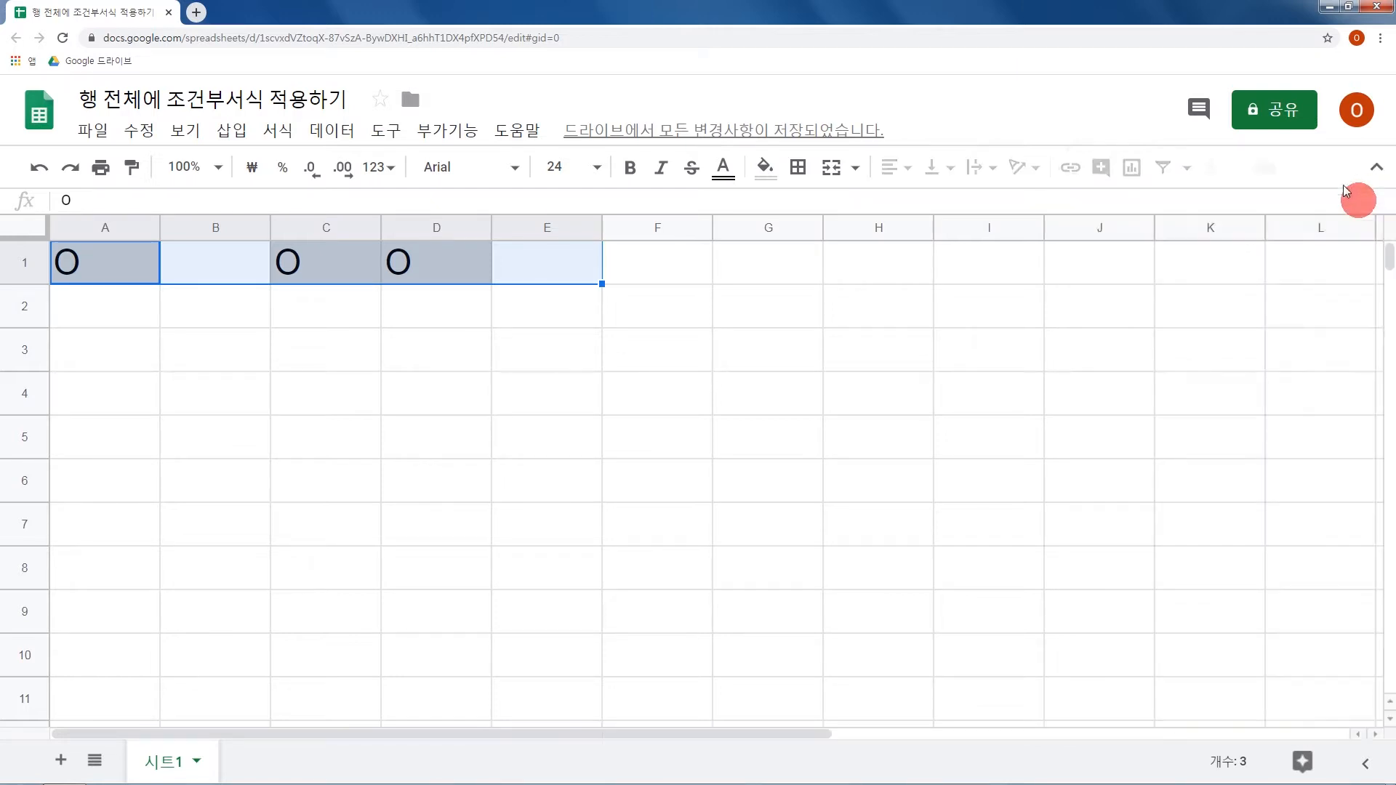
Enter the rule's formula in cell G1 as plain text, '=A1="O", with a leading apostrophe.
click(743, 262)
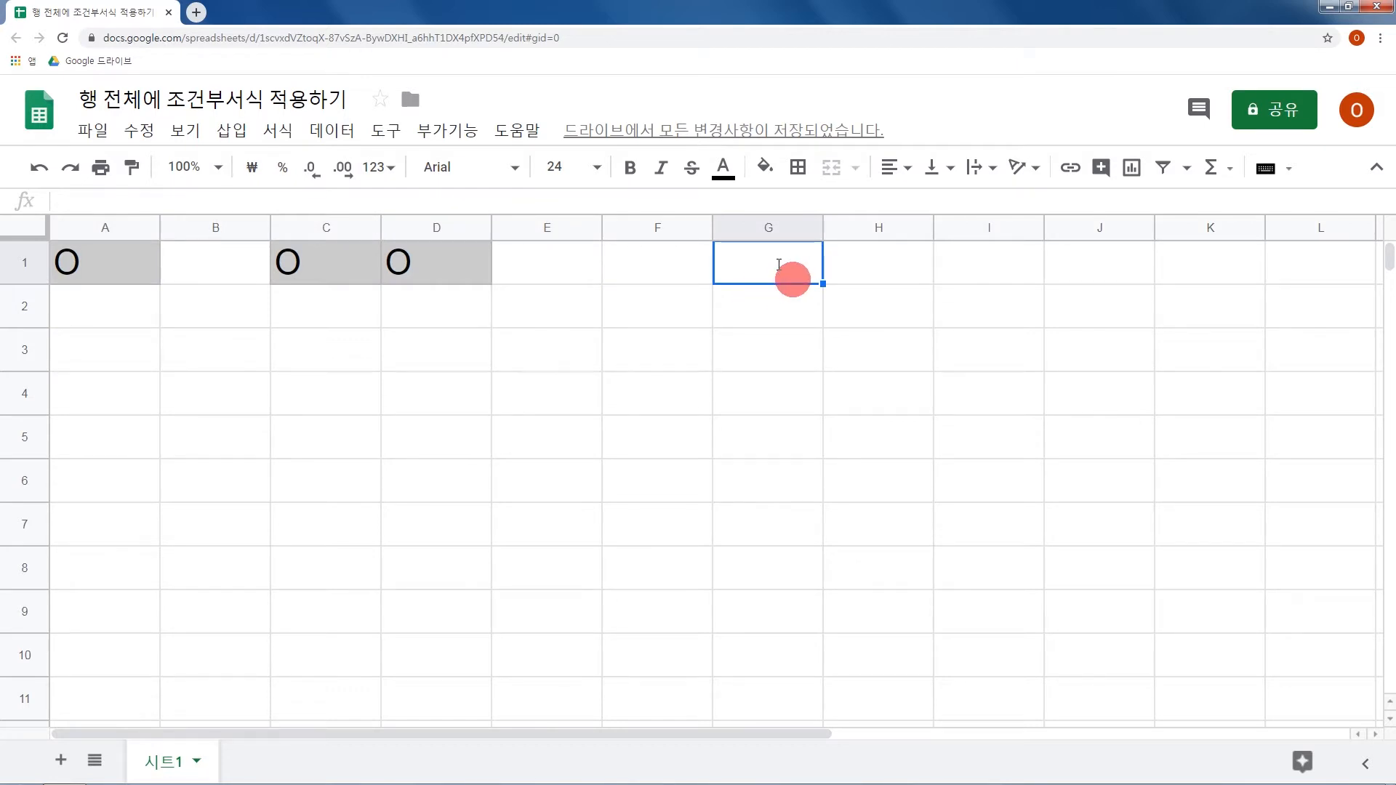
text('=)
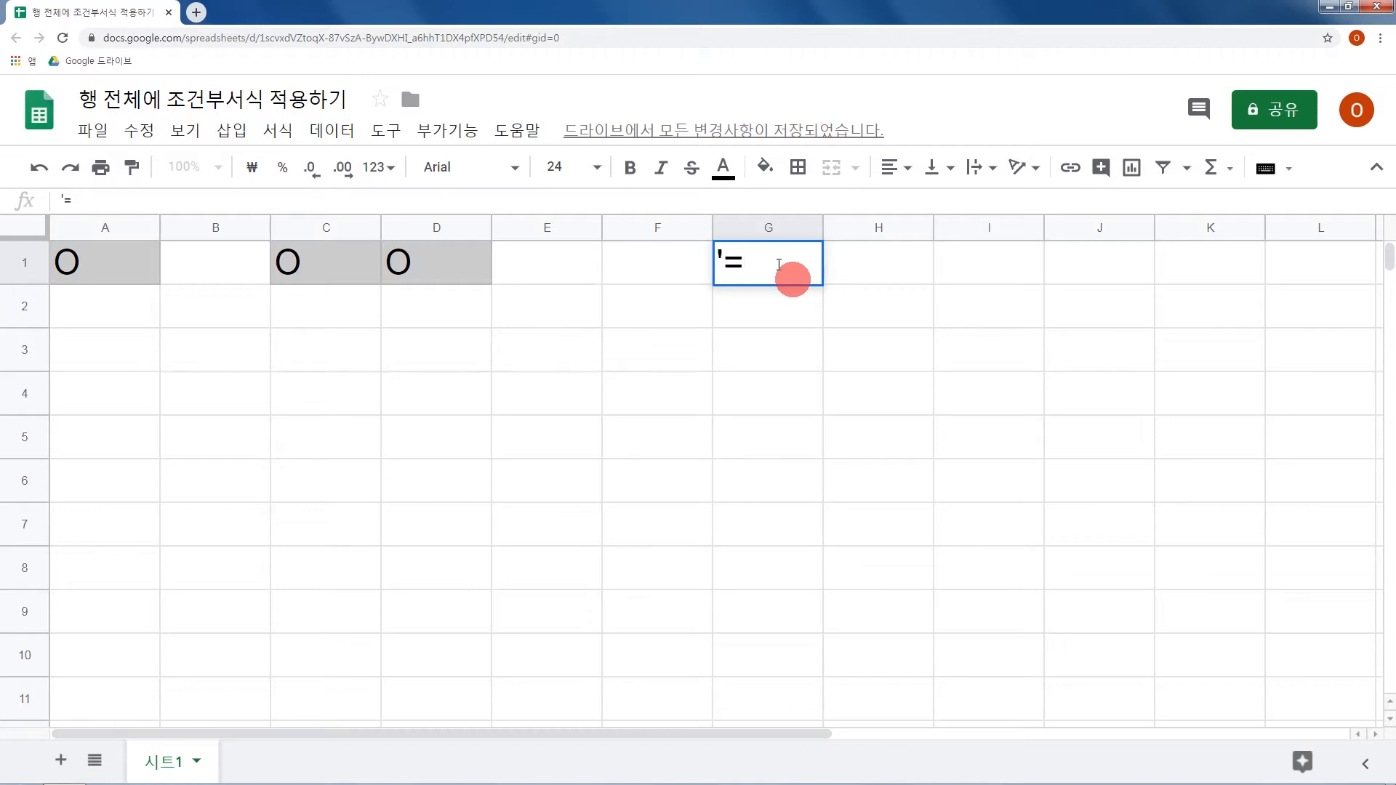
text(A1="O")
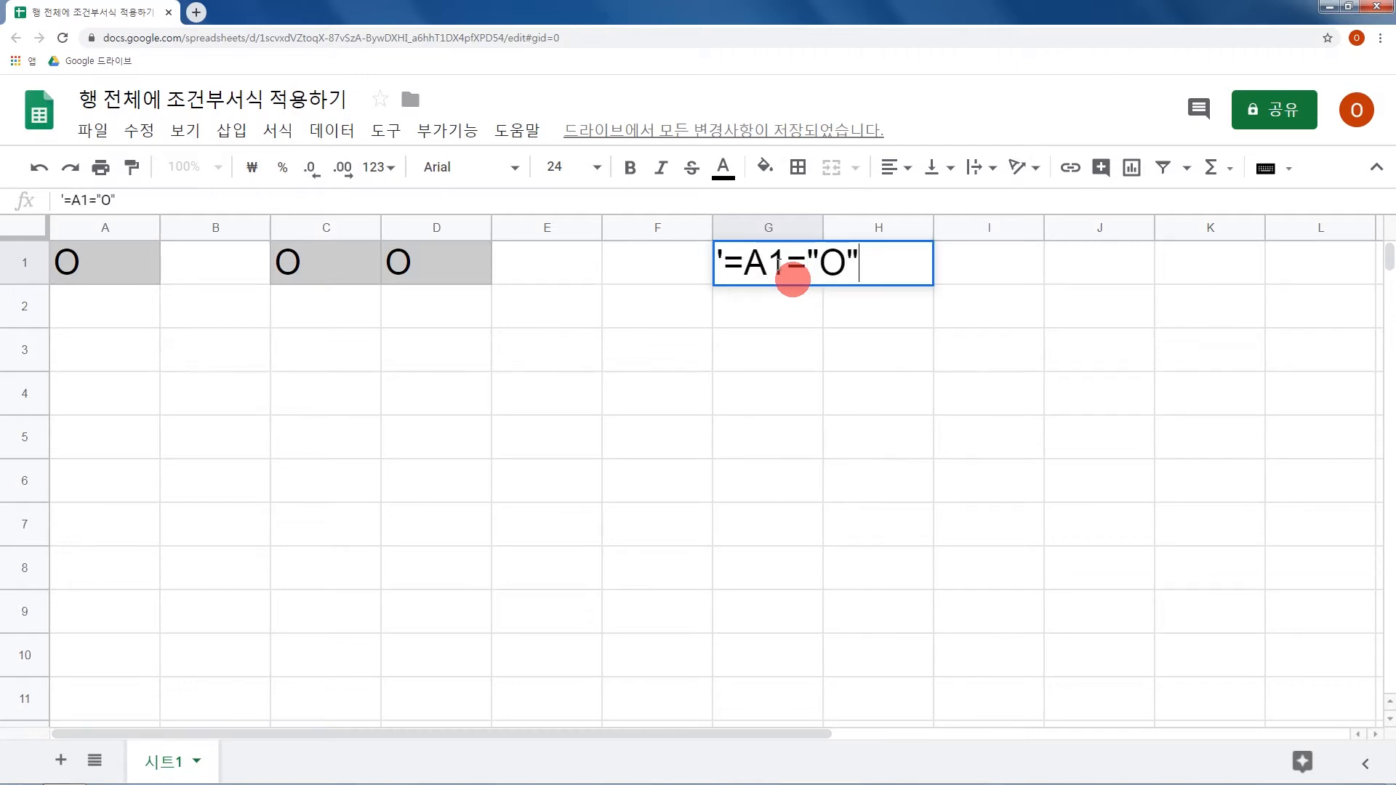
key(Return)
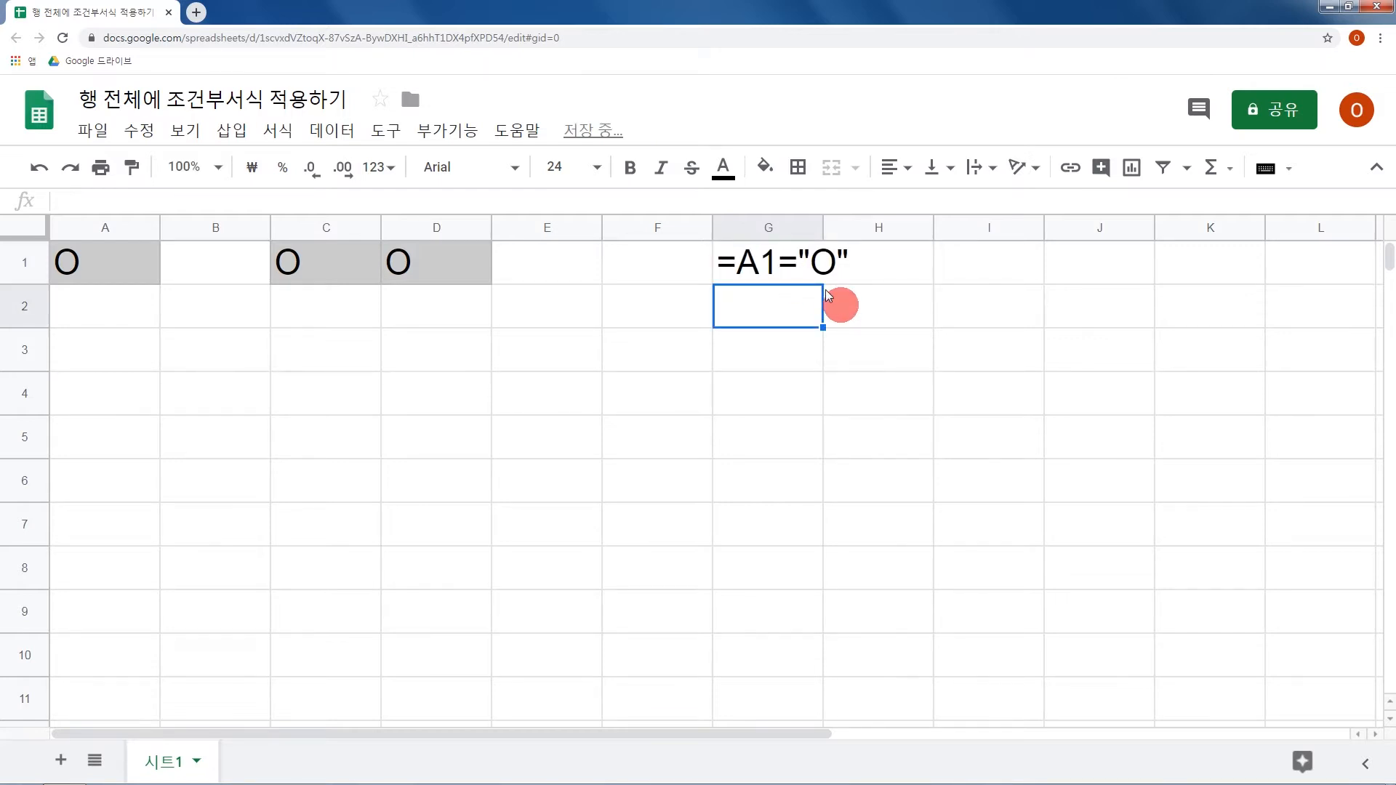
Remove the leading apostrophe from G1 so that =A1="O" is evaluated as a formula.
click(800, 265)
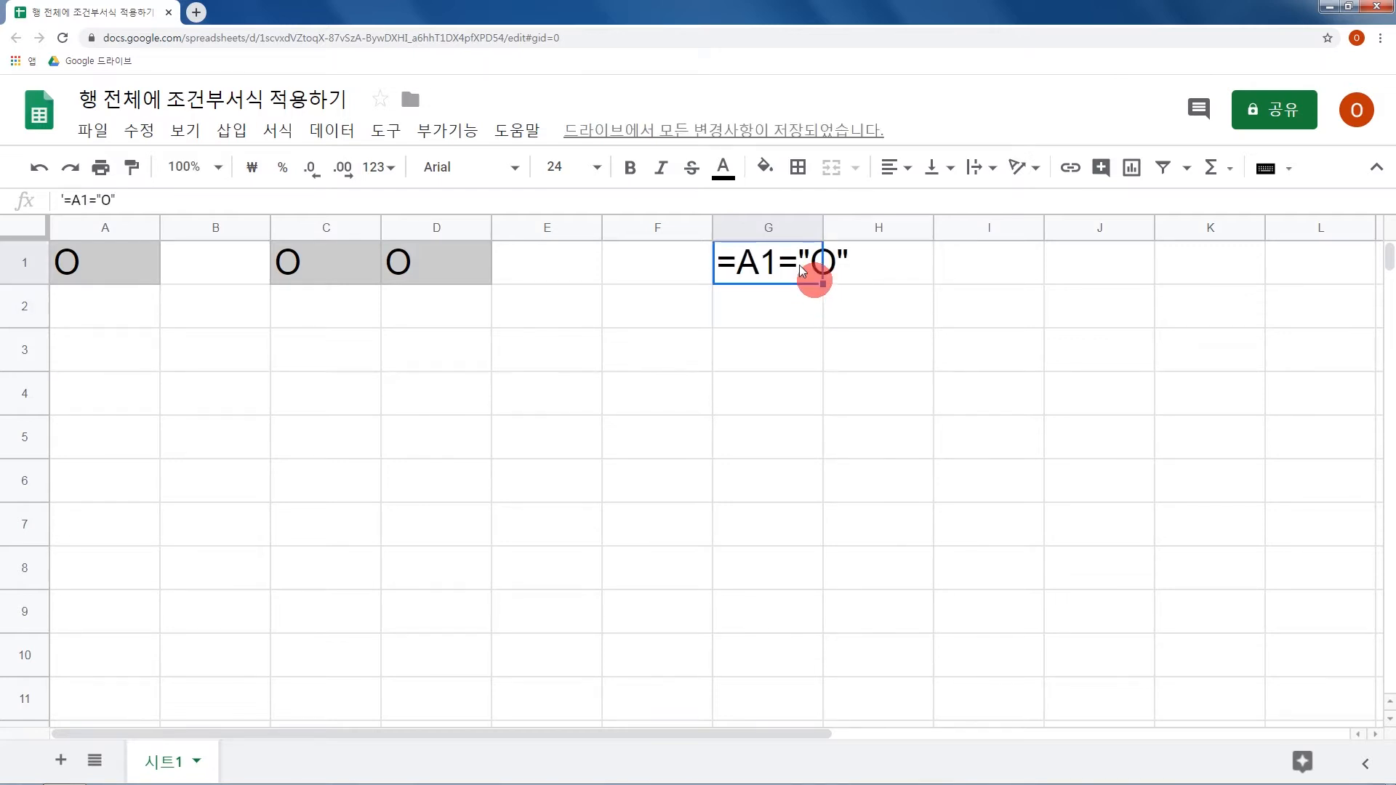
double_click(800, 265)
key(Home)
key(Delete)
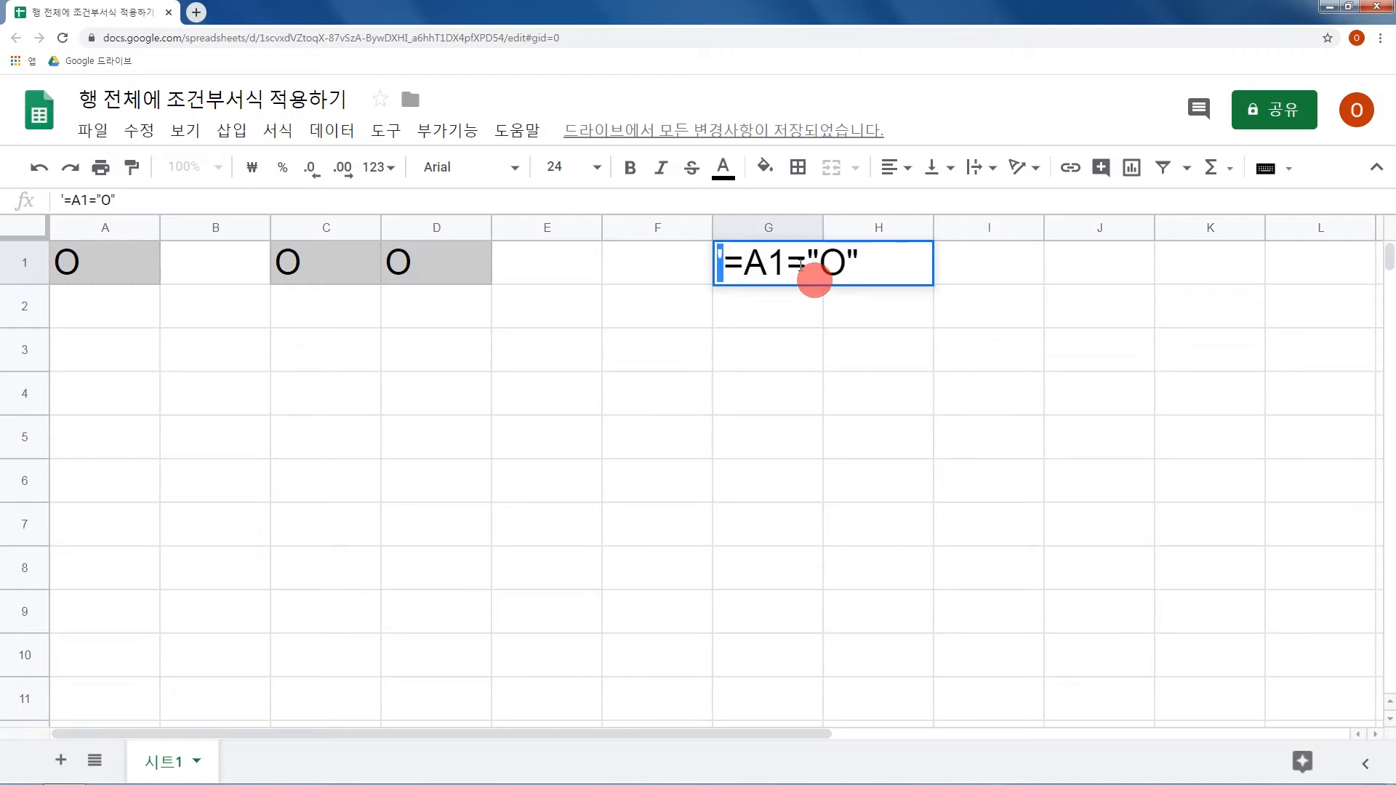
key(Return)
click(802, 272)
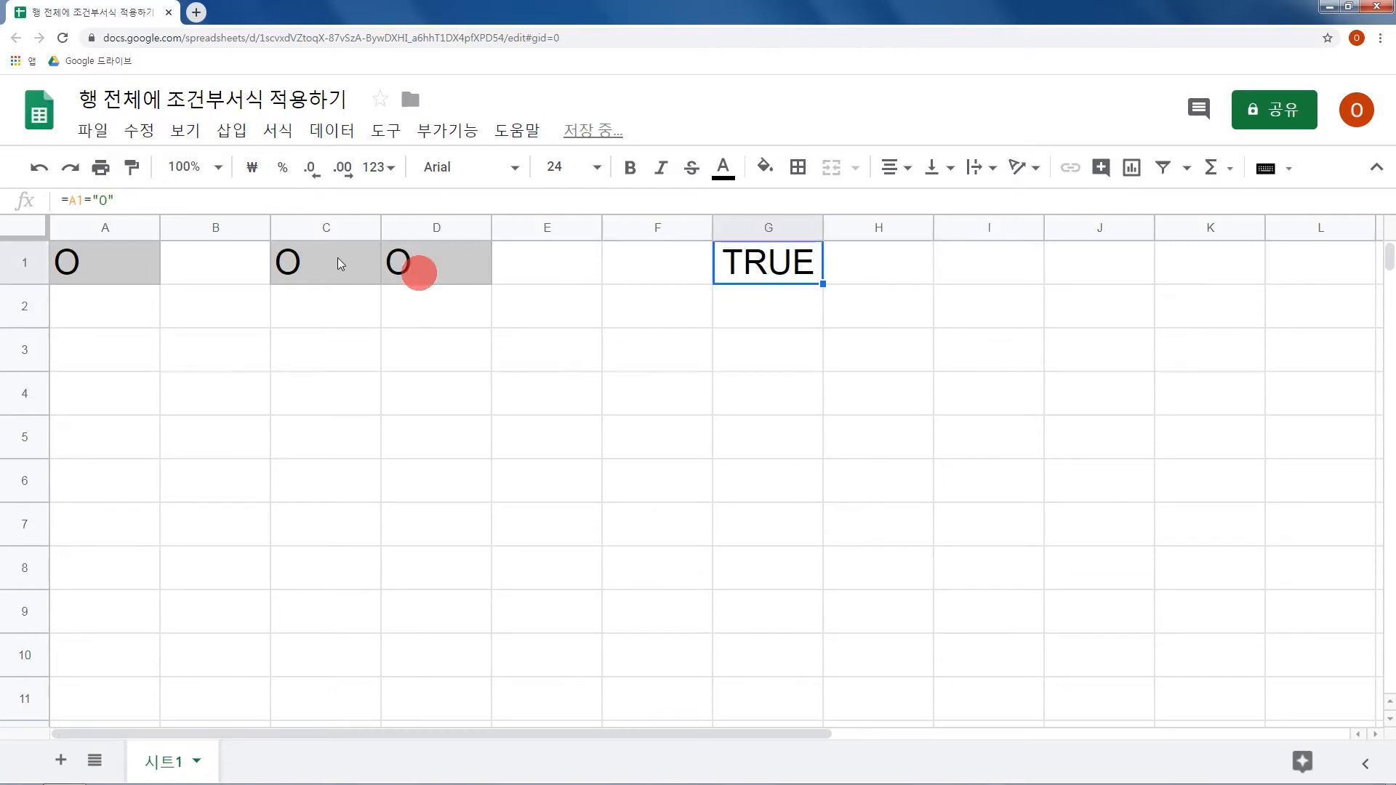
Clear cell A1 and check the result of the formula in G1.
click(90, 267)
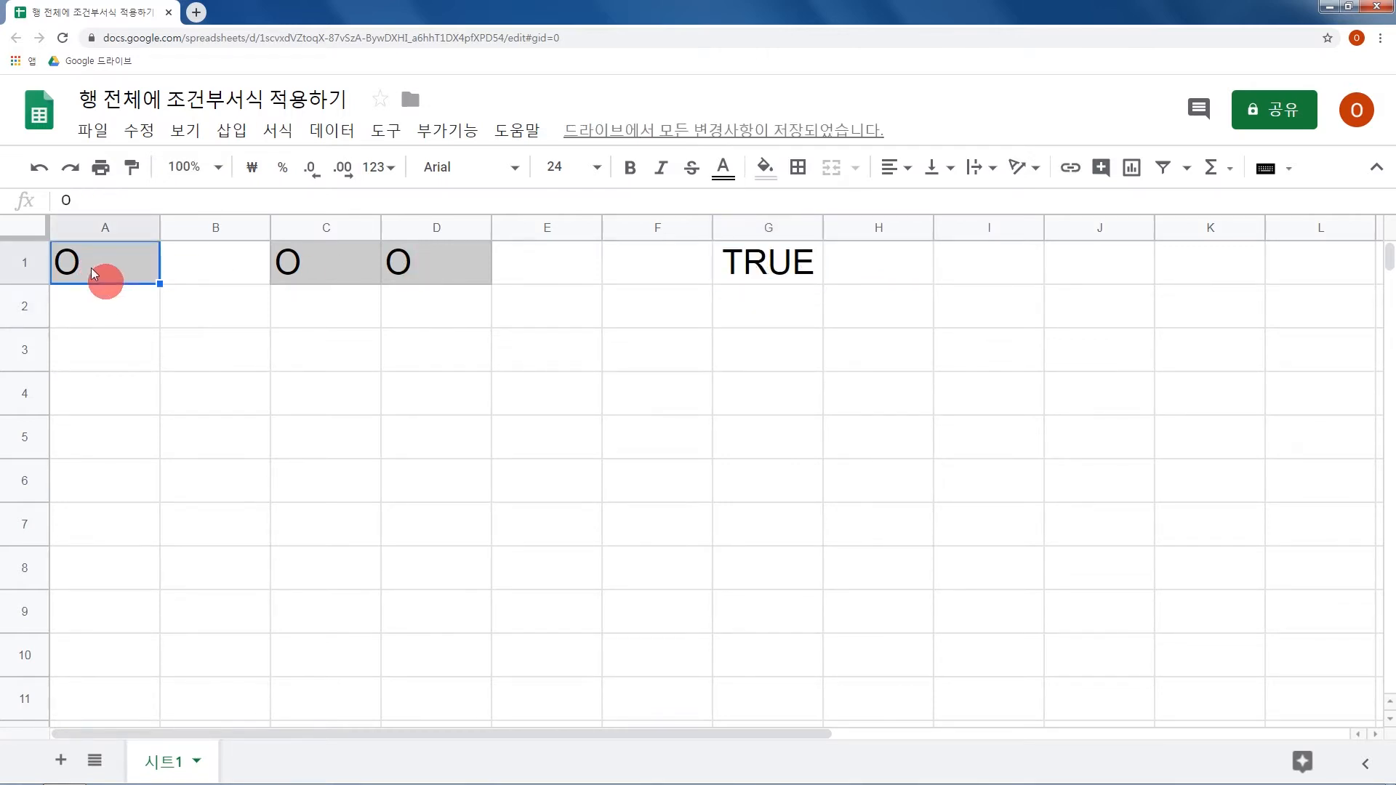
key(Delete)
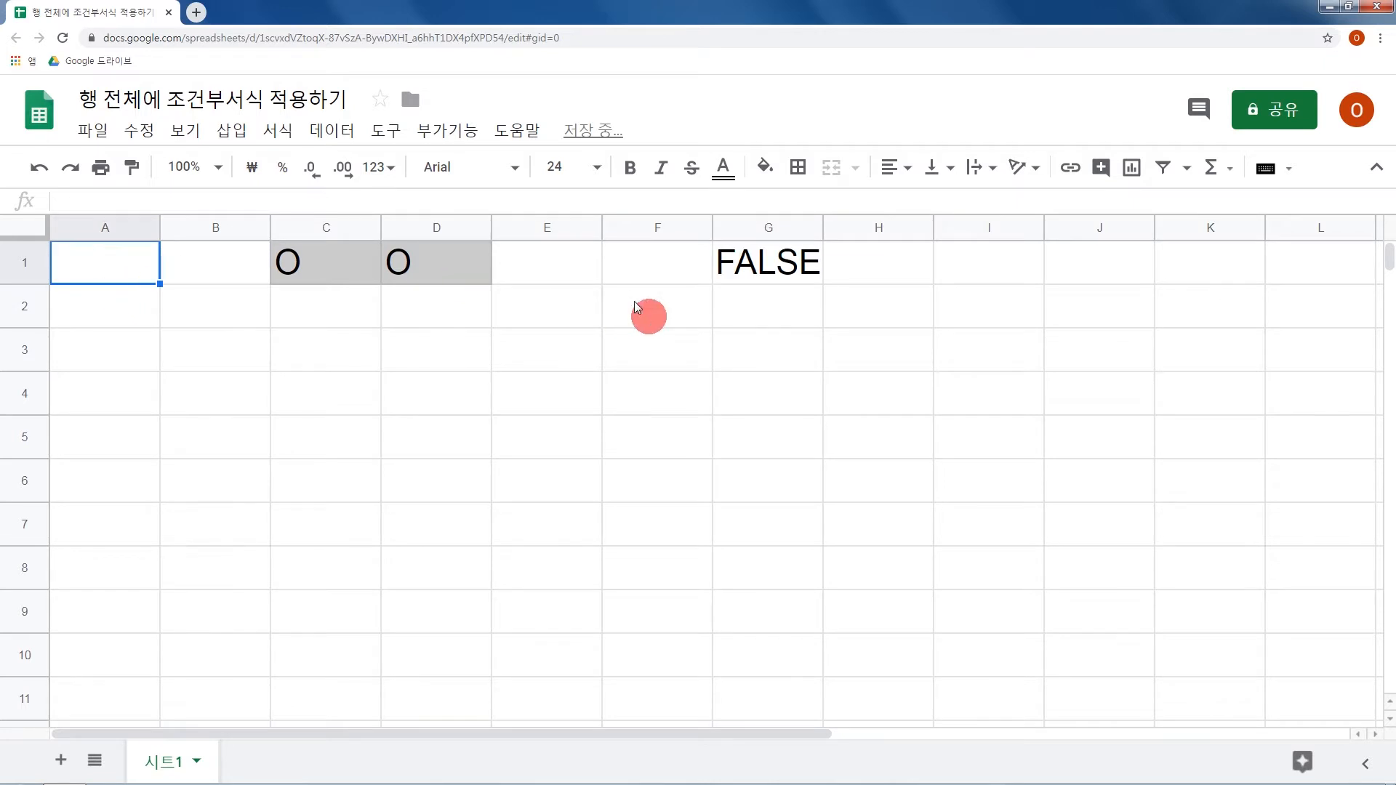
click(766, 272)
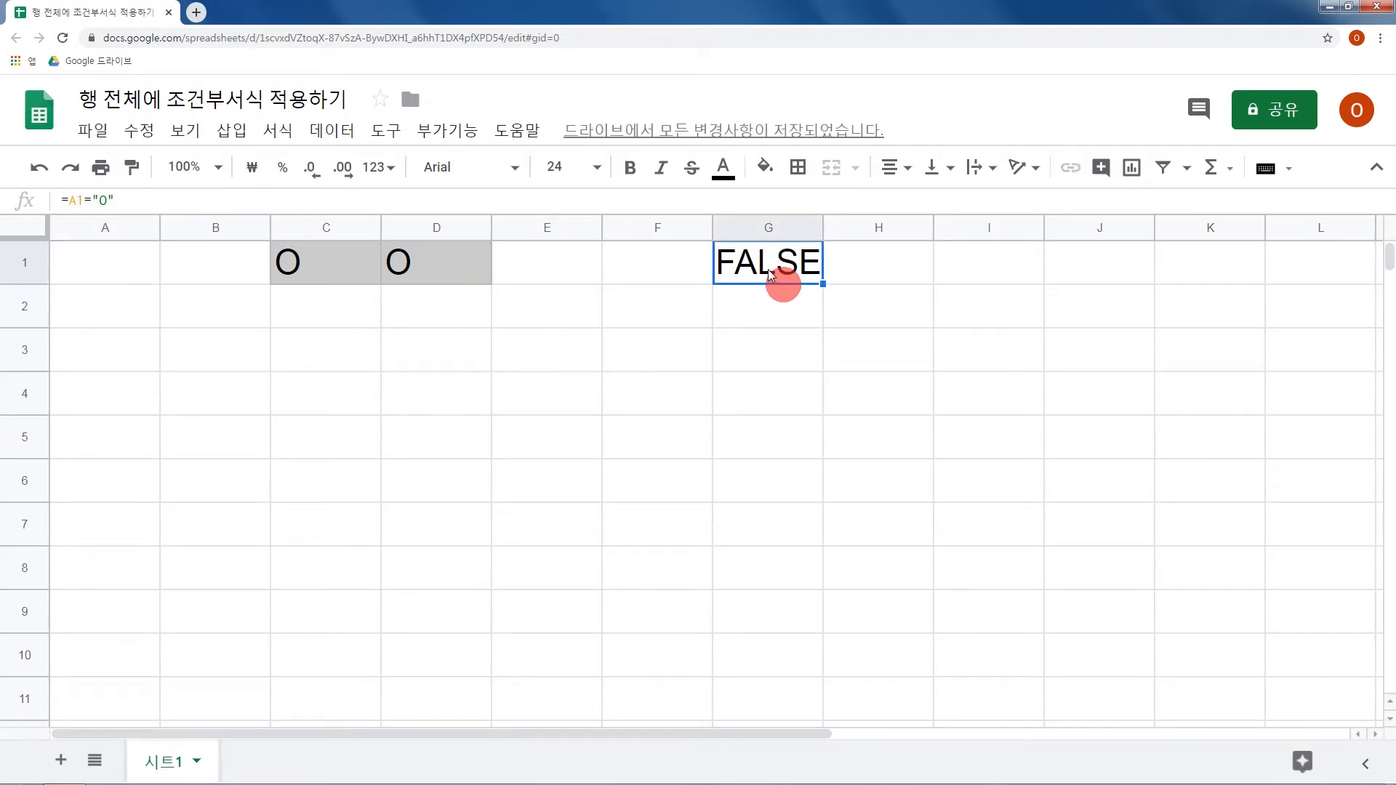
Show formulas instead of results in the sheet and widen column G to fit its formula.
double_click(771, 274)
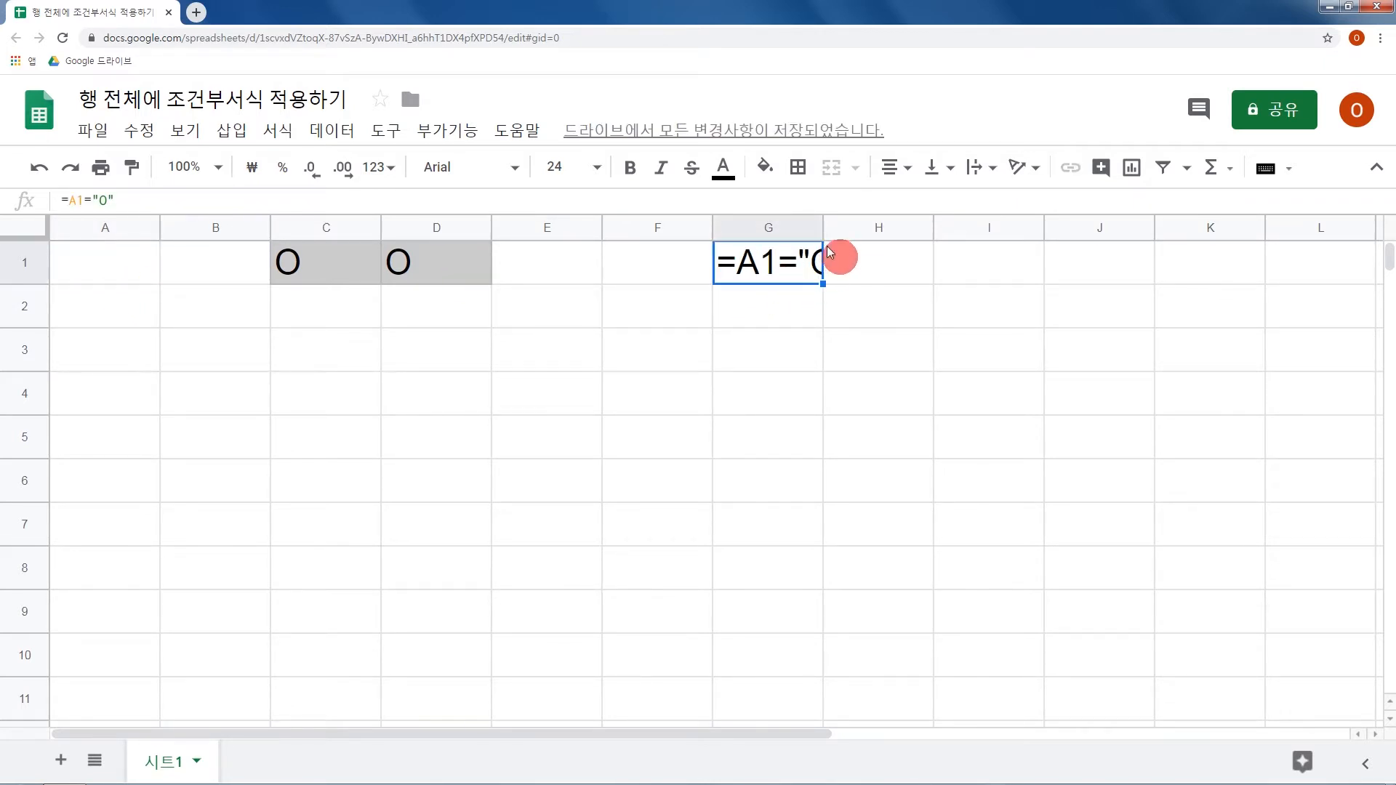
drag(822, 241, 862, 240)
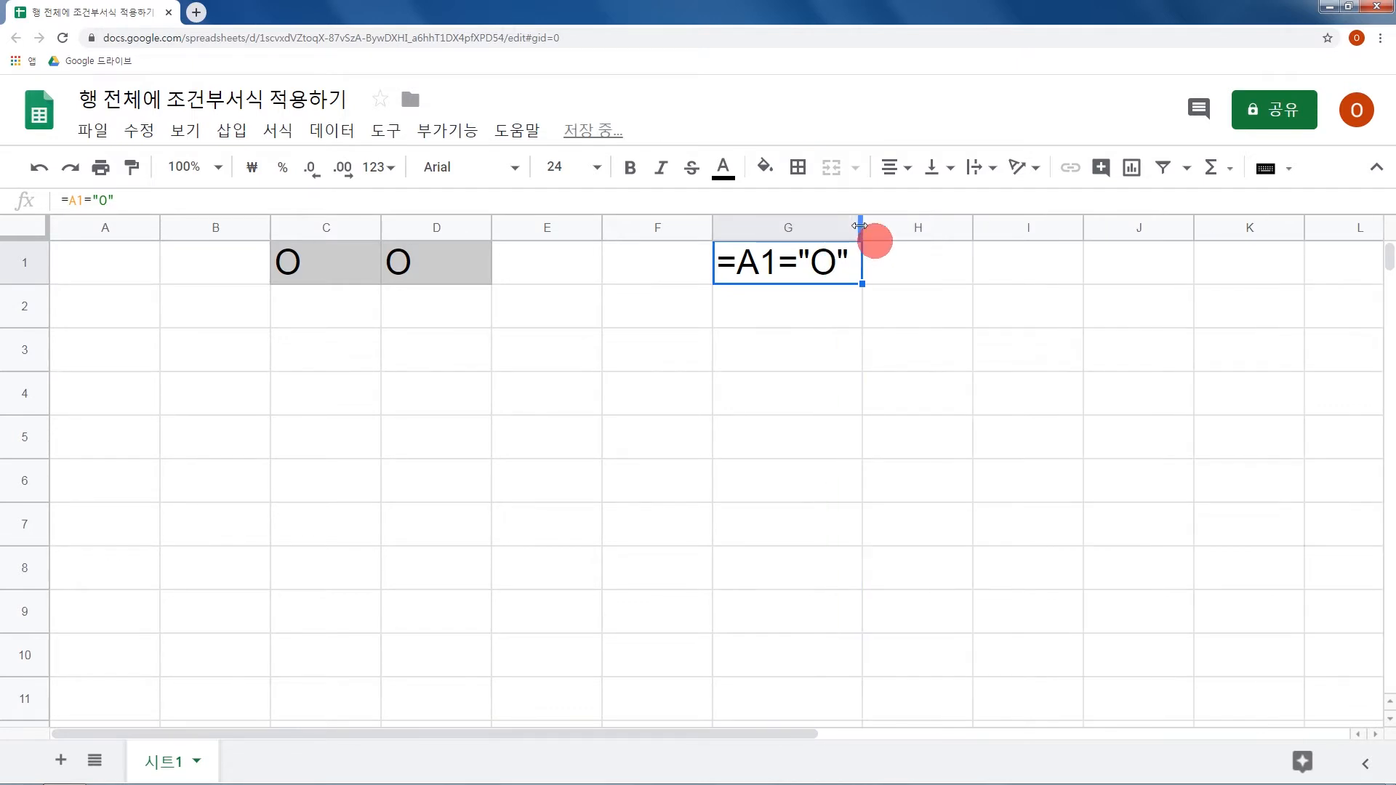
drag(149, 278, 541, 267)
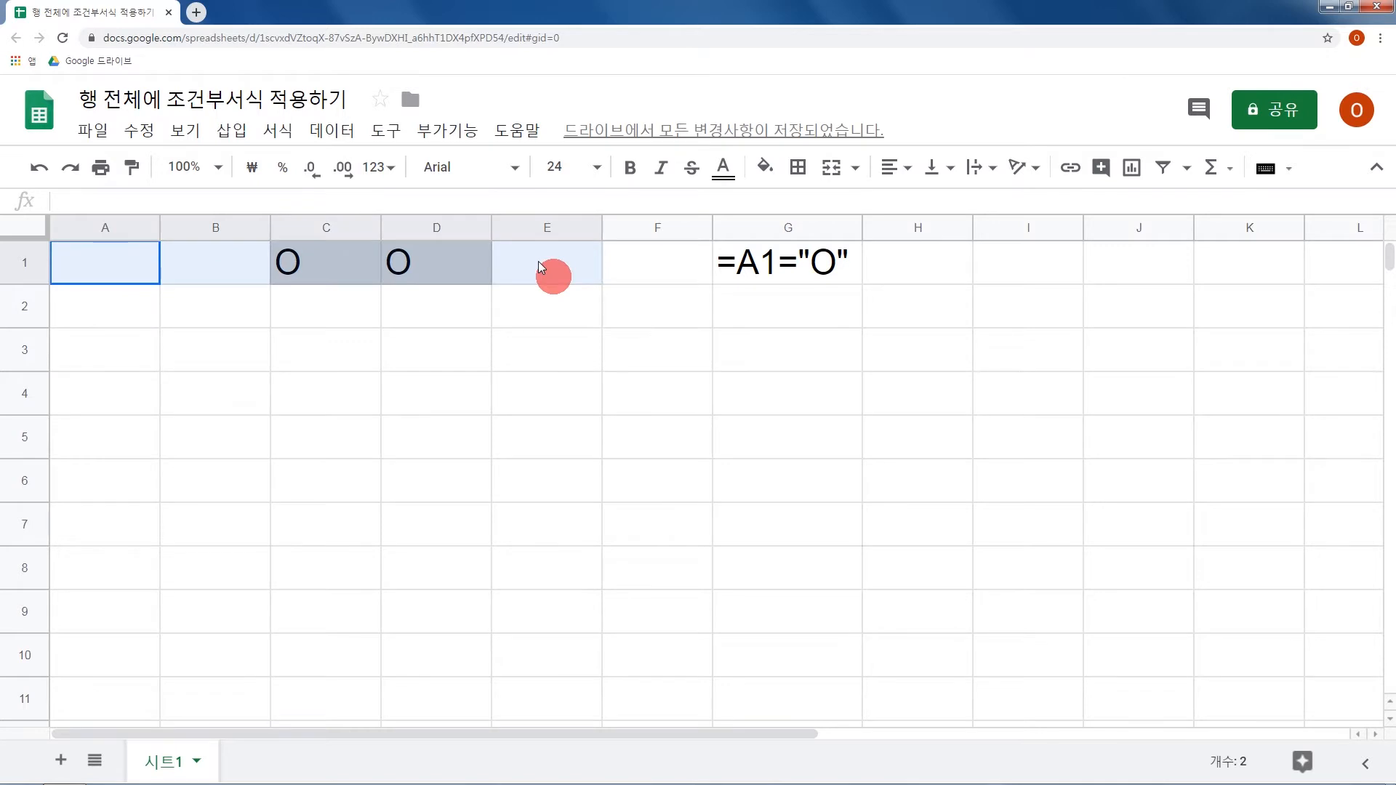
click(772, 273)
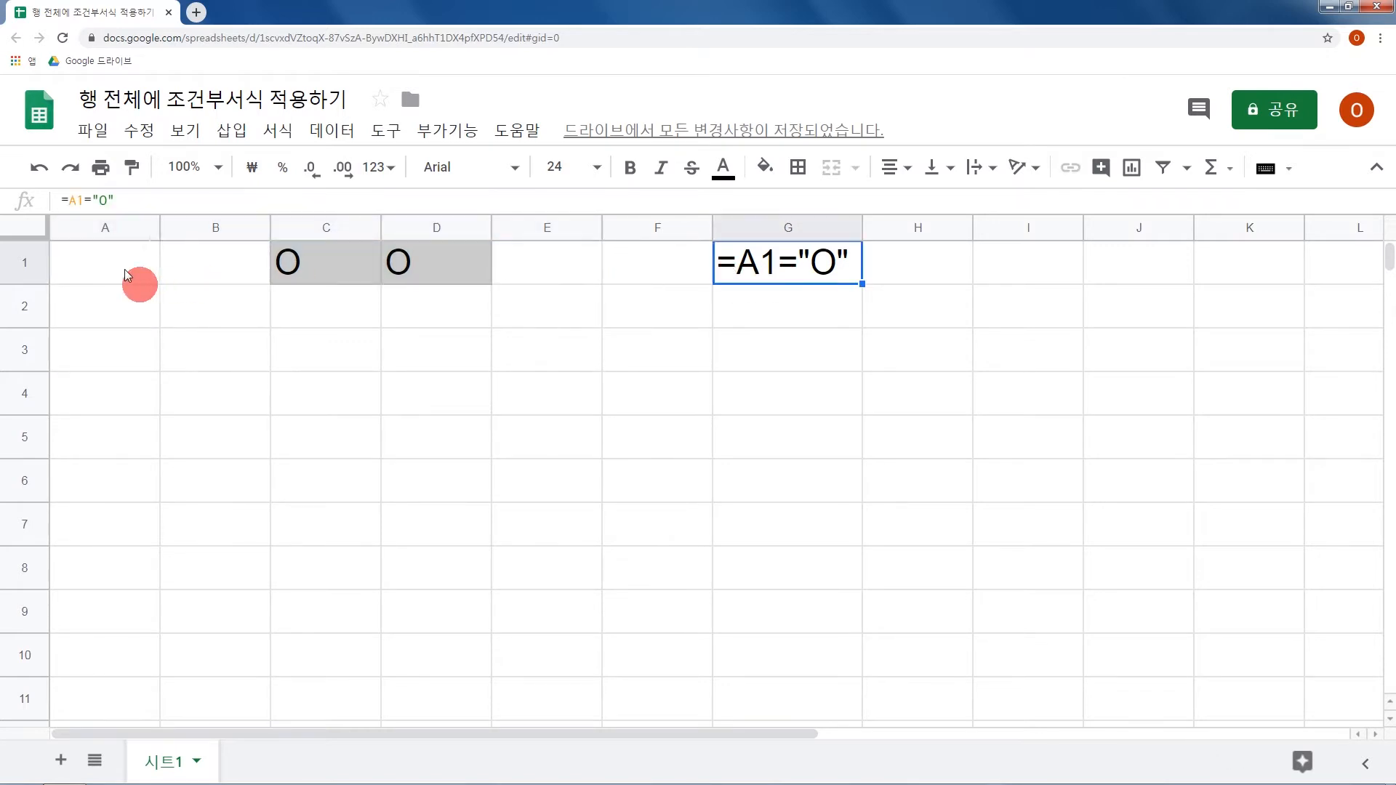
Fill the formula in G1 across to K1 and widen columns G to K to fit the formulas.
click(134, 275)
click(771, 273)
drag(802, 256, 1214, 252)
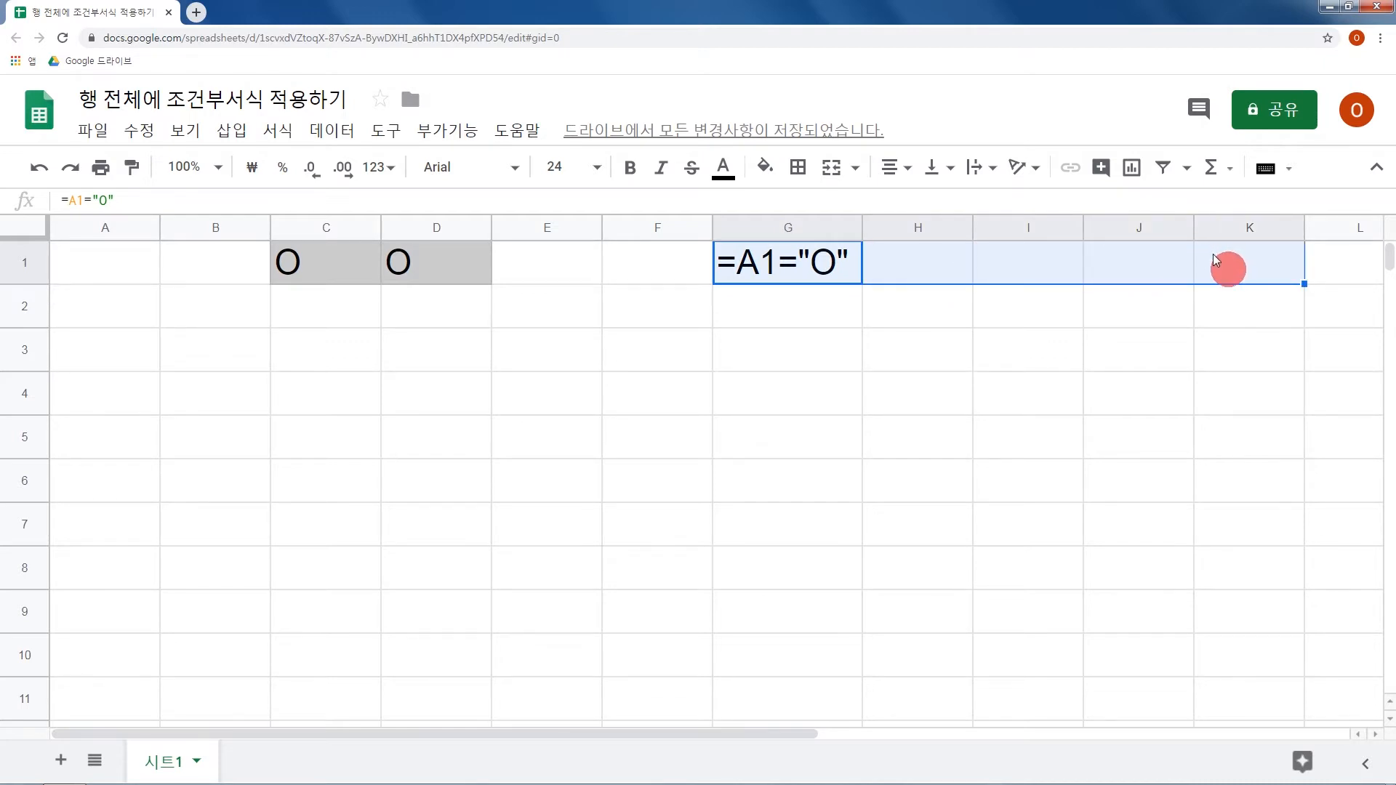
key(ctrl+r)
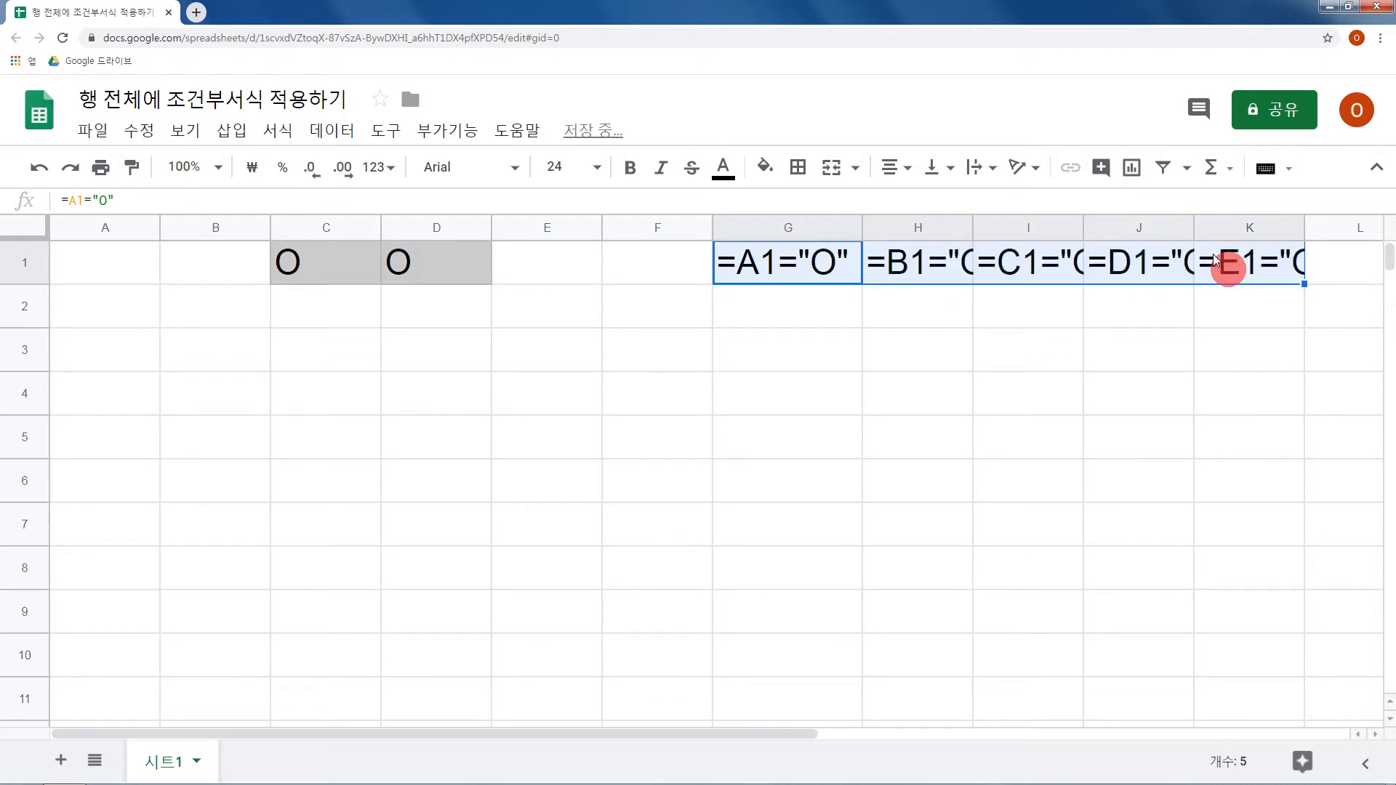
drag(789, 228, 1324, 234)
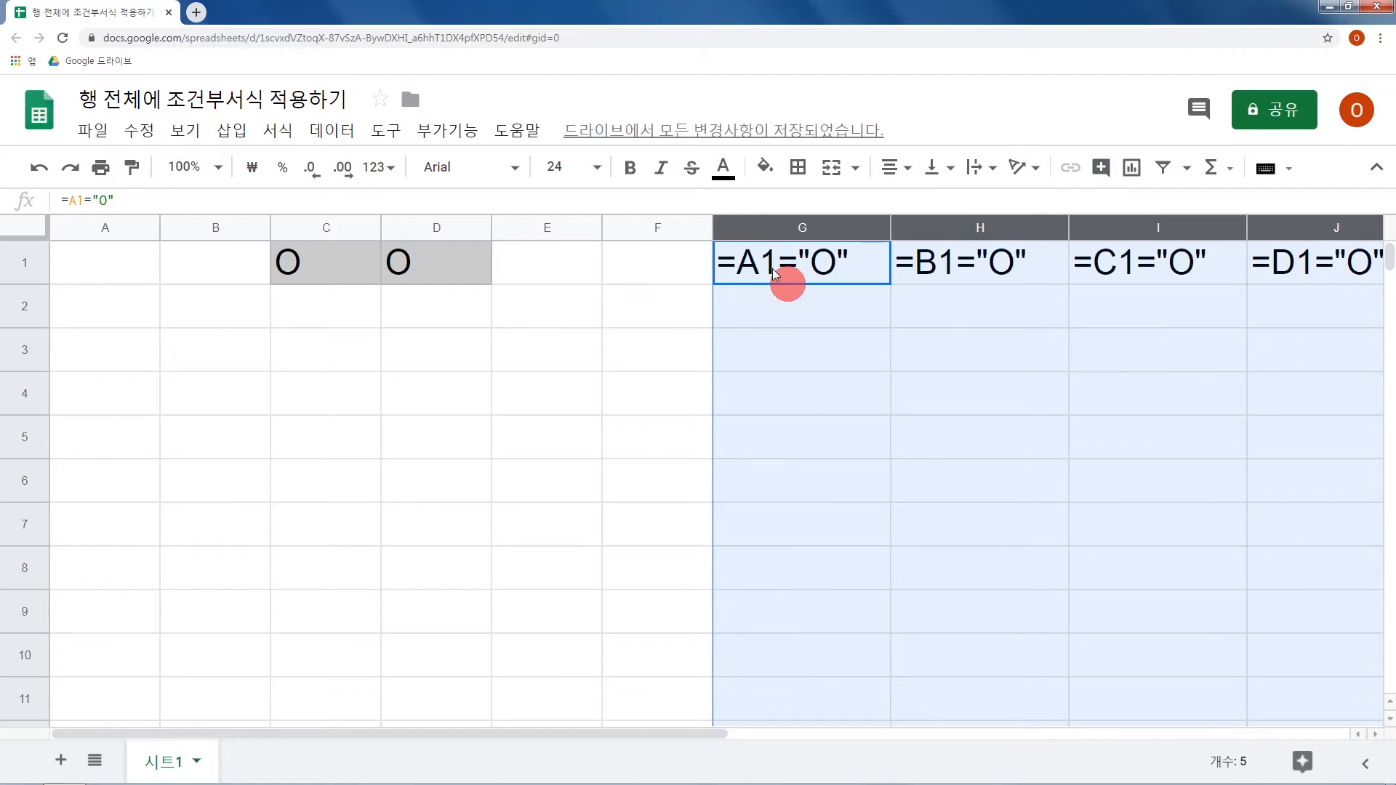
click(788, 279)
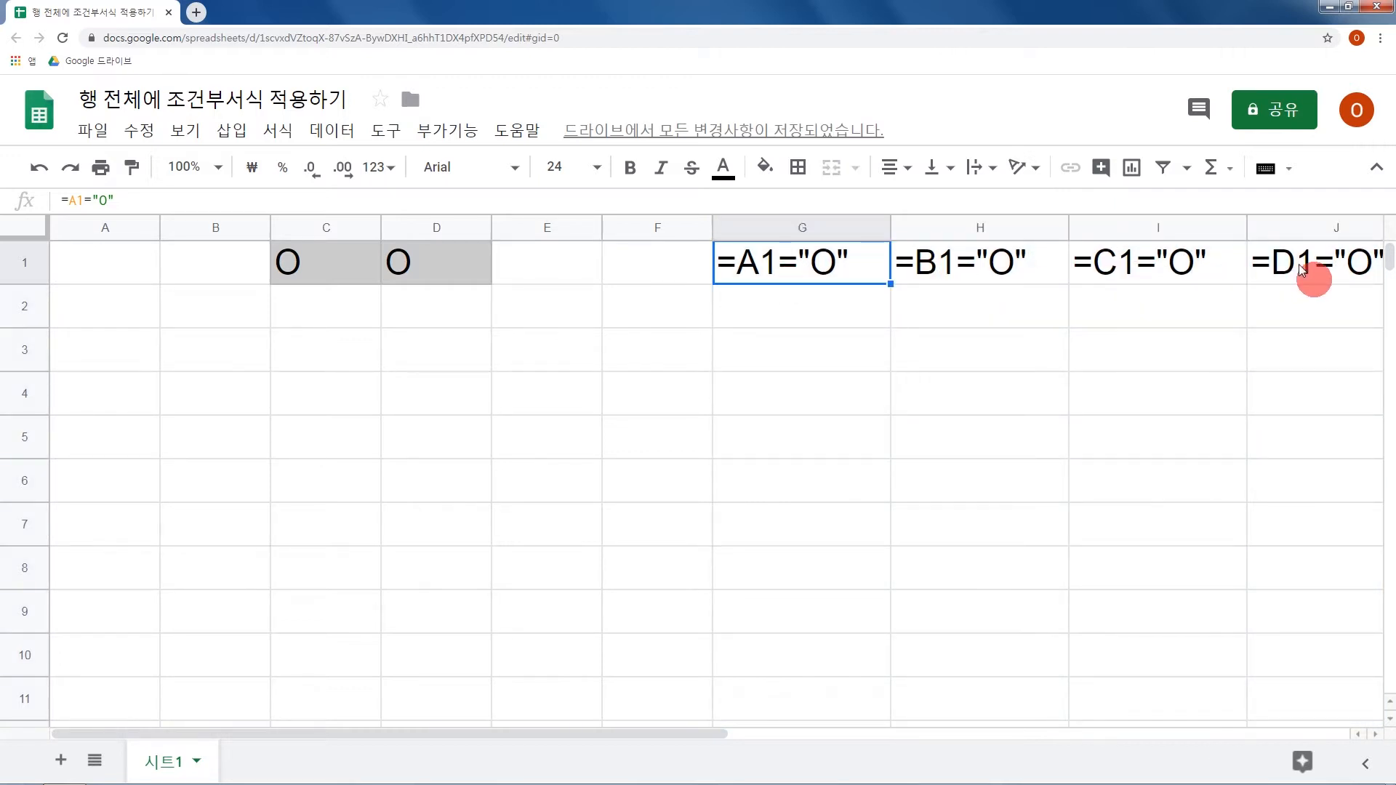
Compare cell C1 with the cell references used in the formulas in G1, H1 and I1.
click(296, 275)
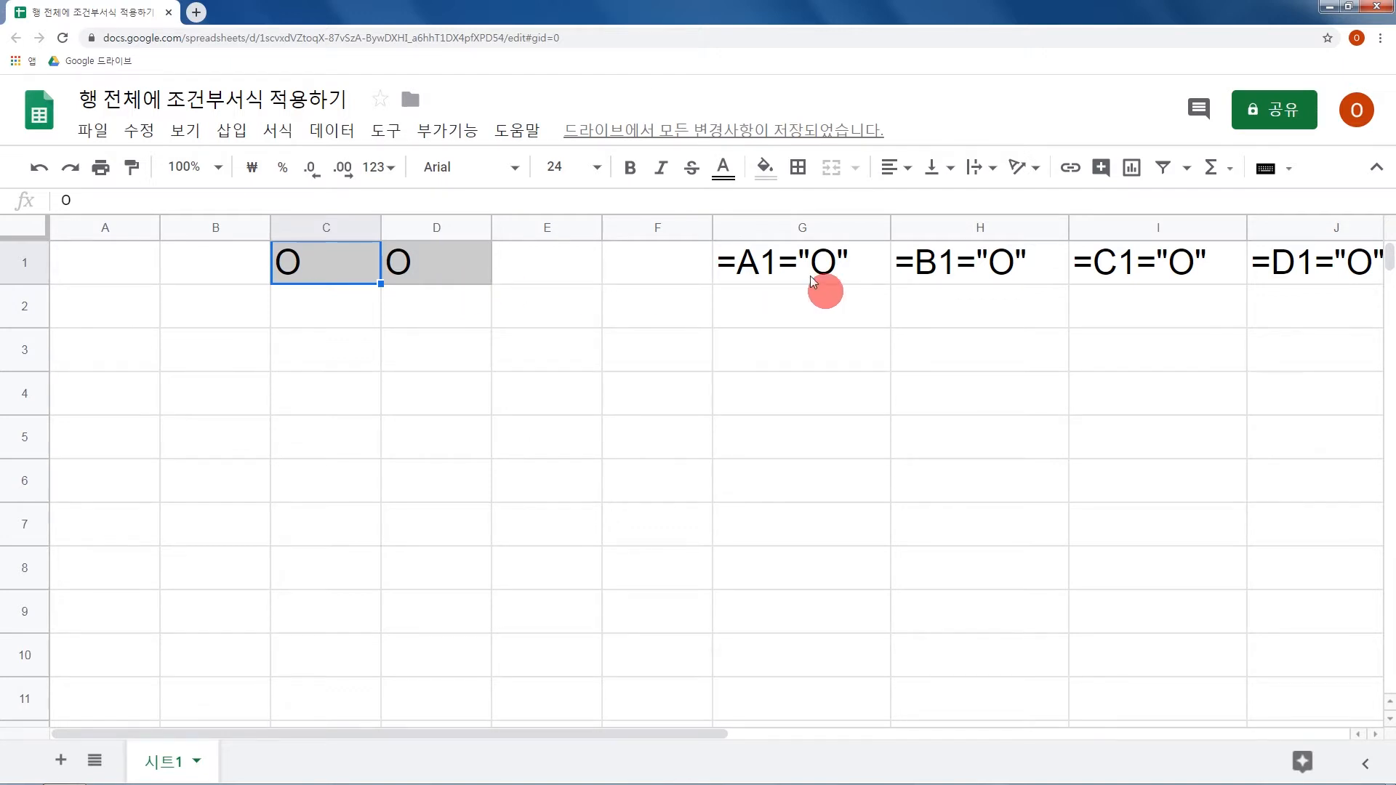
click(829, 265)
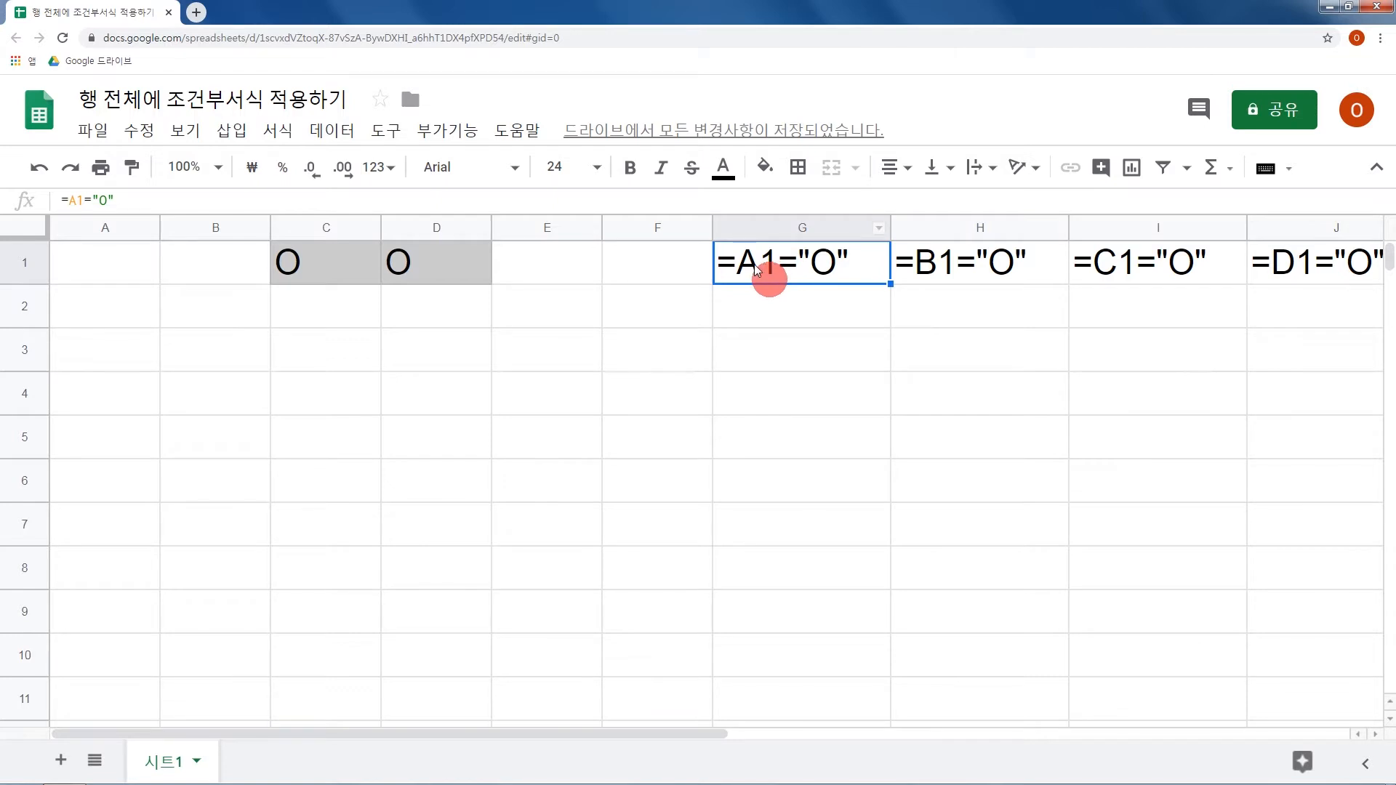
click(967, 266)
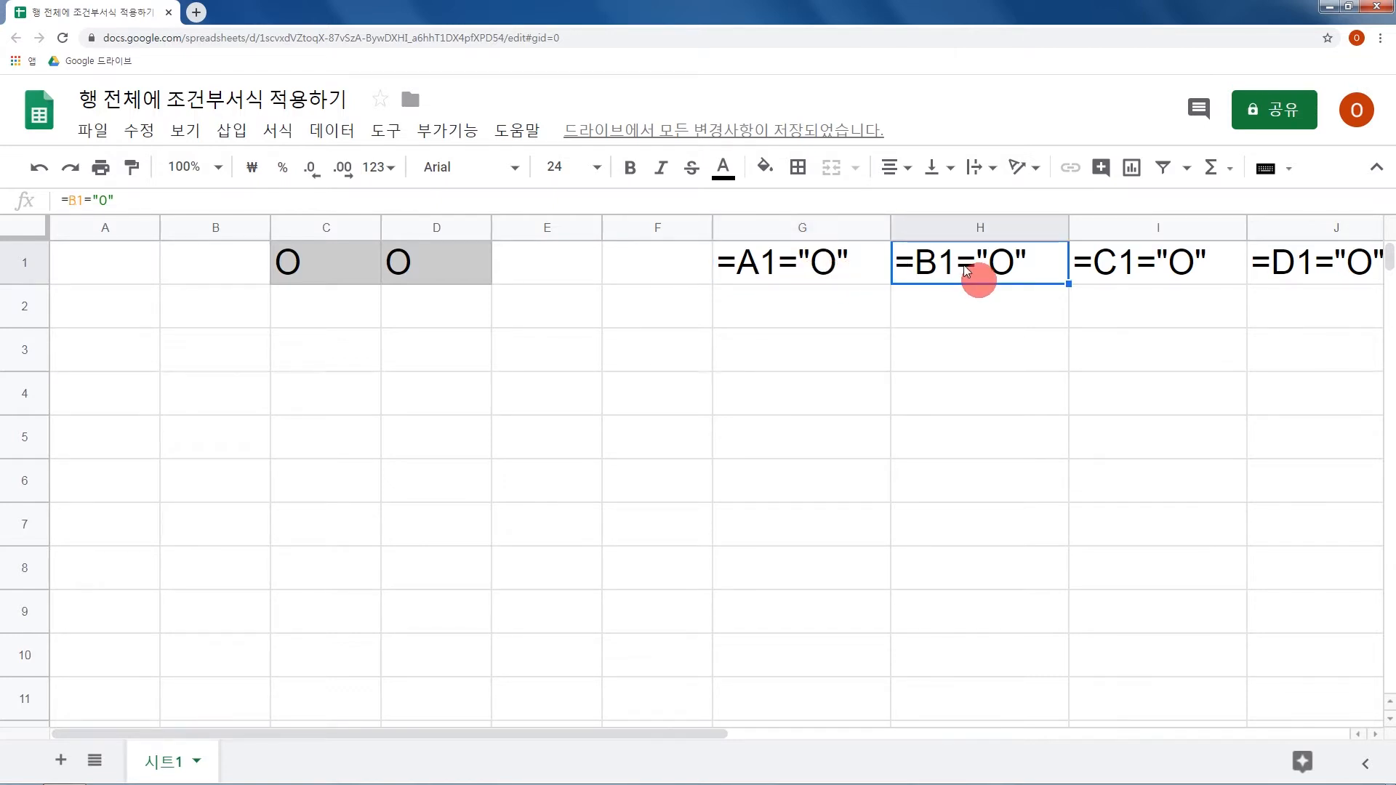
click(1124, 268)
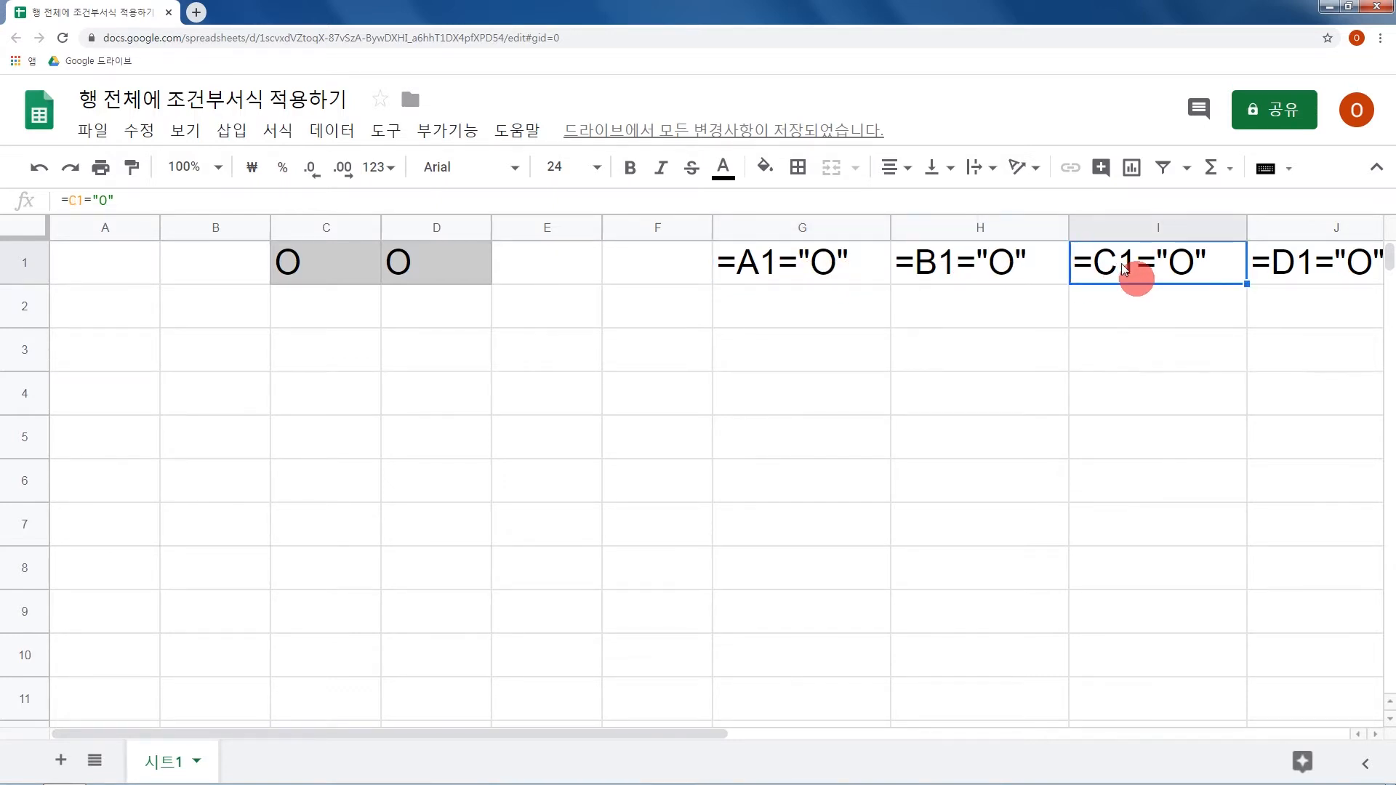
Change the reference in H1's formula so that it reads =A1="O".
click(966, 274)
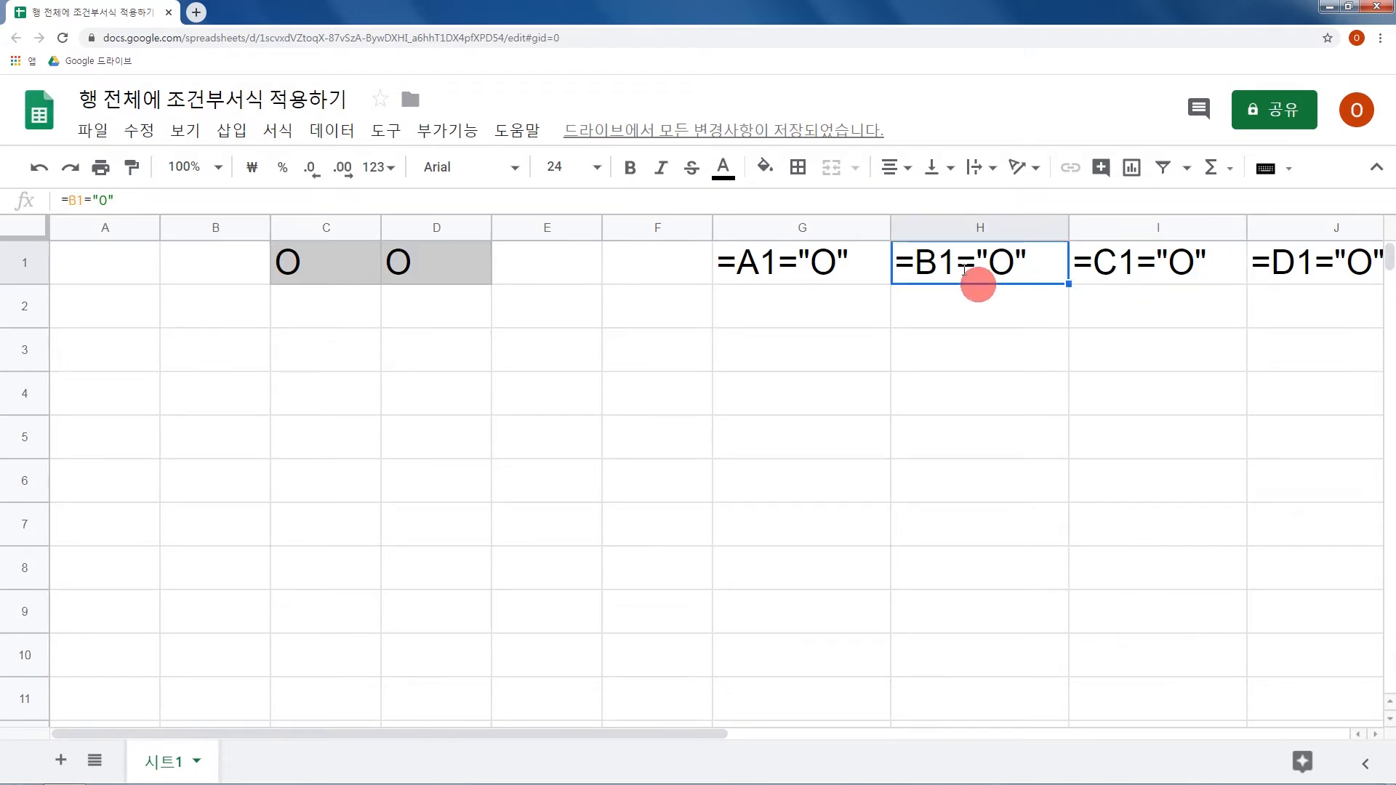
double_click(964, 270)
key(Right)
key(shift+Right)
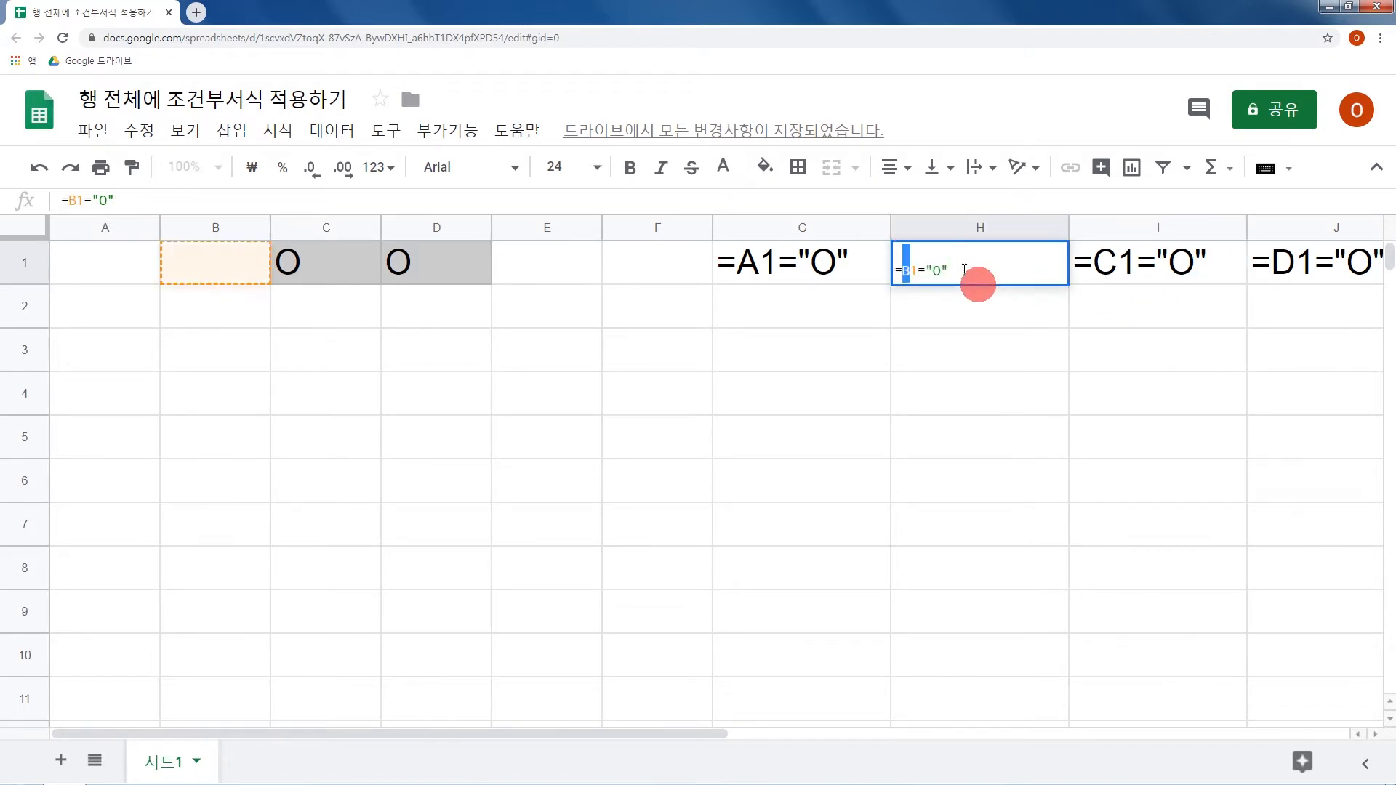
text(A)
key(Tab)
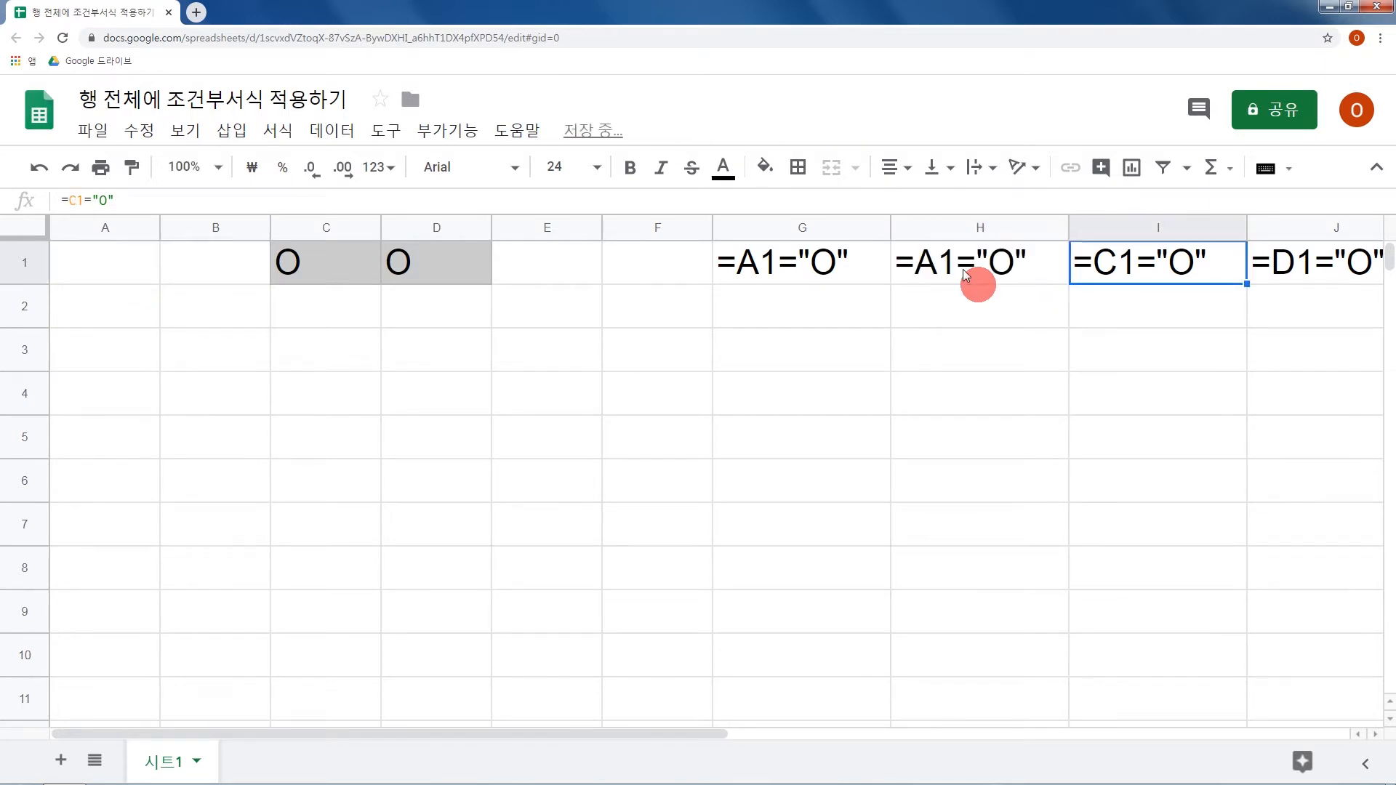
Change the reference in I1's formula to A1 as well, giving =A1="O".
key(Return)
key(Right)
key(shift+Right)
text(A)
key(Tab)
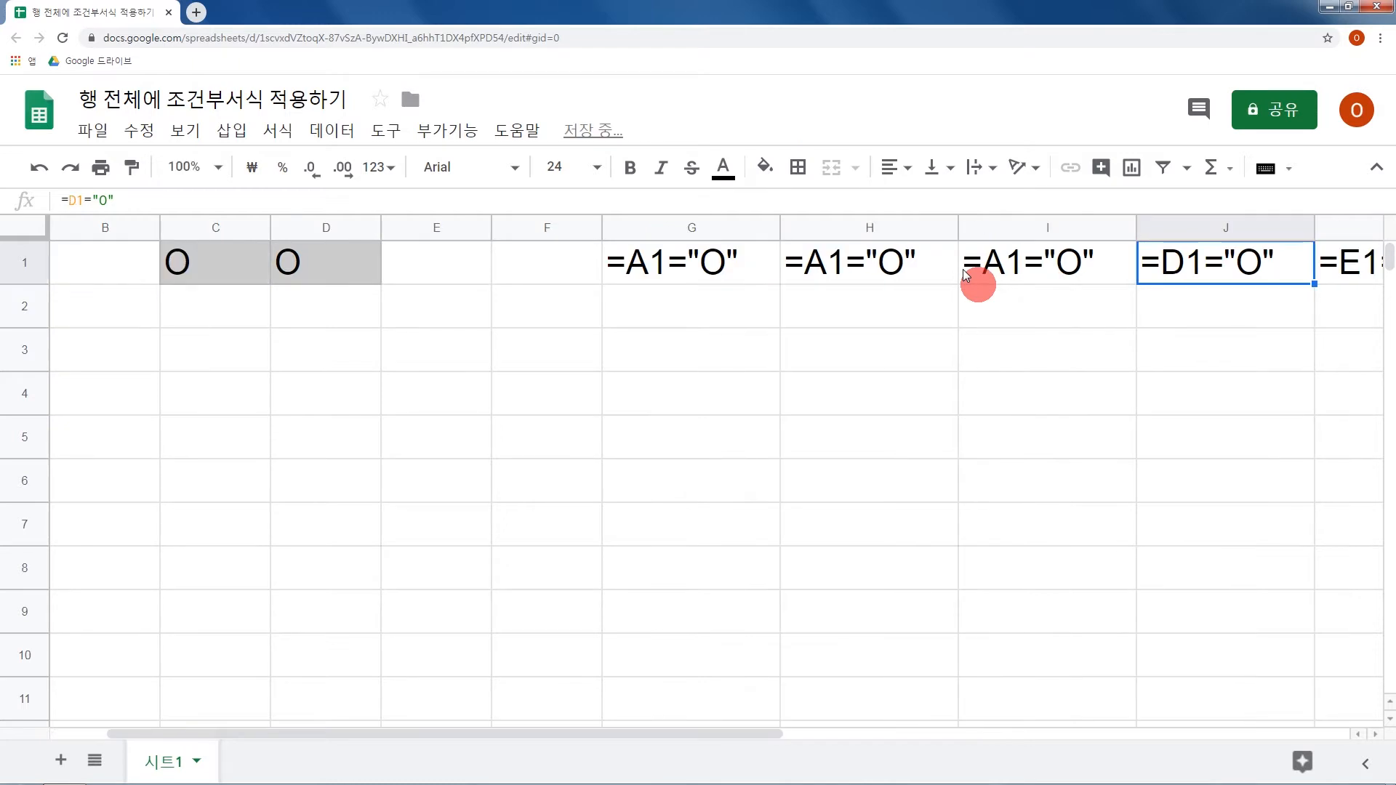
Check that the formulas in G1, H1 and I1 all refer to the same cell.
click(729, 263)
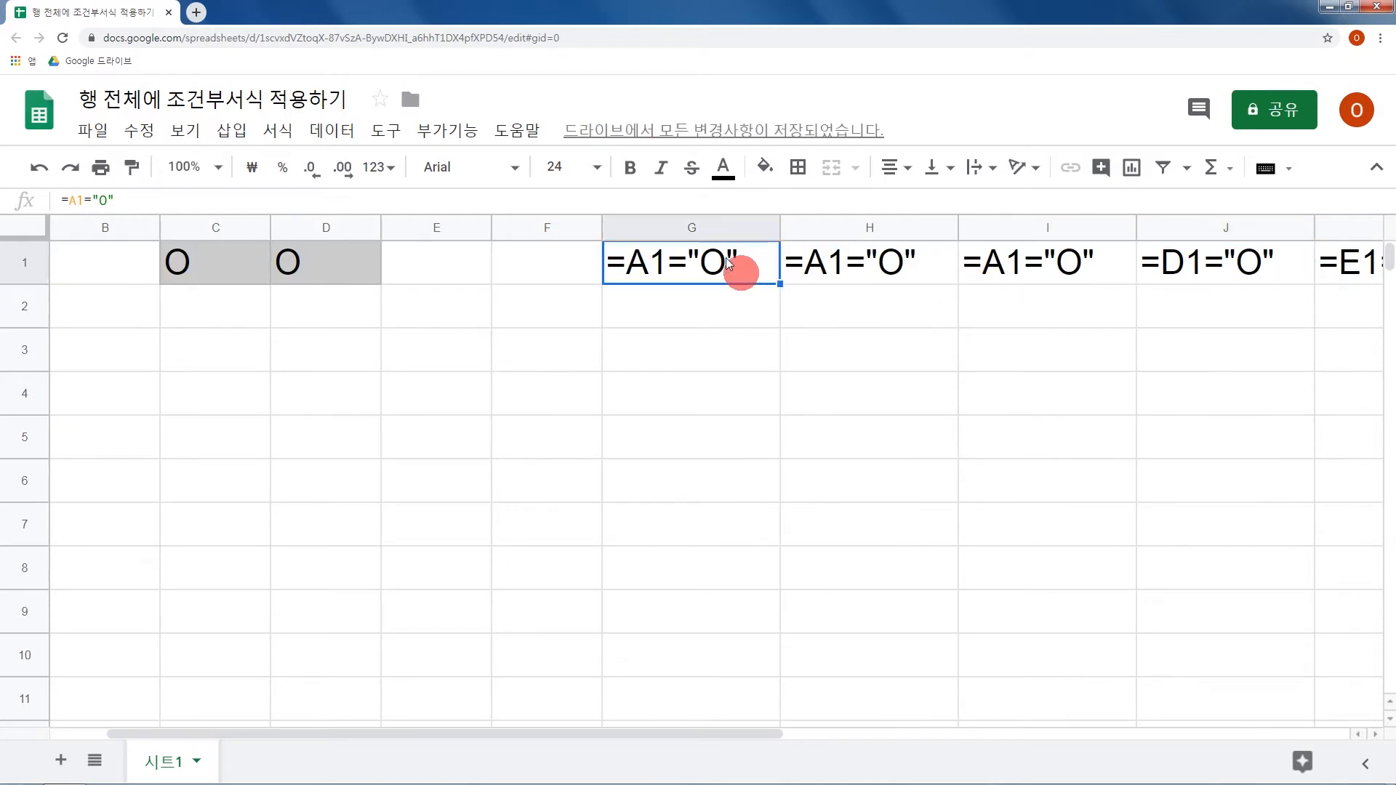
click(855, 264)
click(1034, 267)
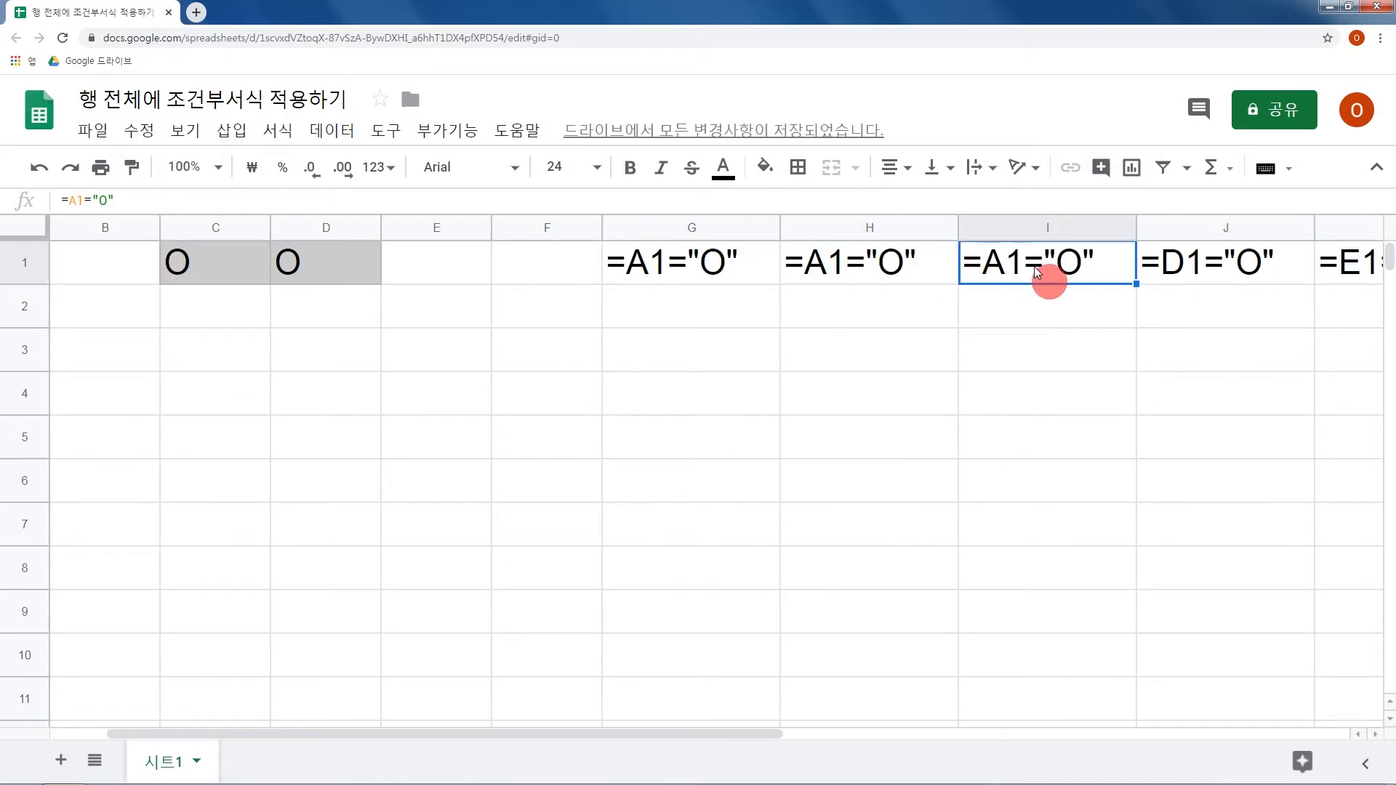
Go over the formulas in G1, H1 and I1 once more to compare their references to A1.
click(756, 268)
click(859, 267)
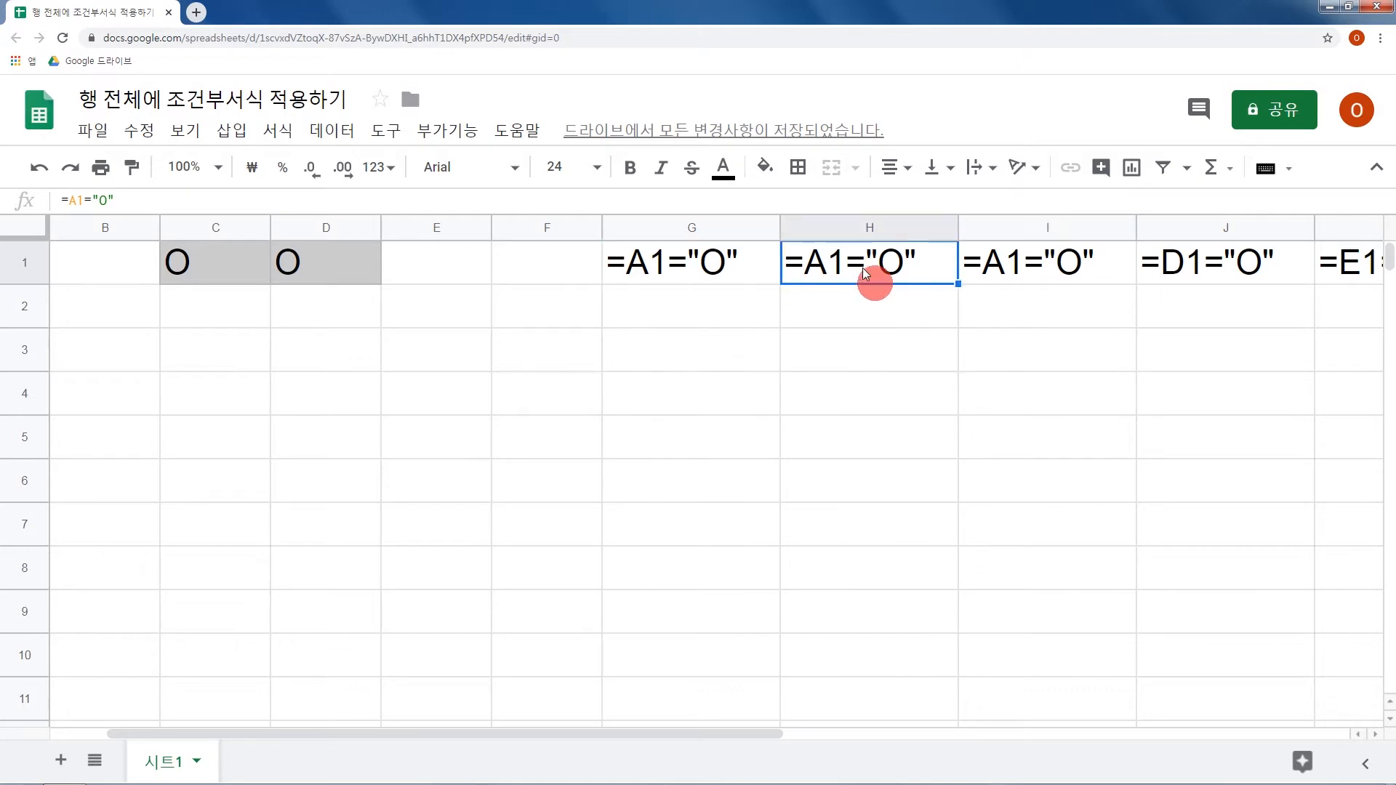
click(995, 268)
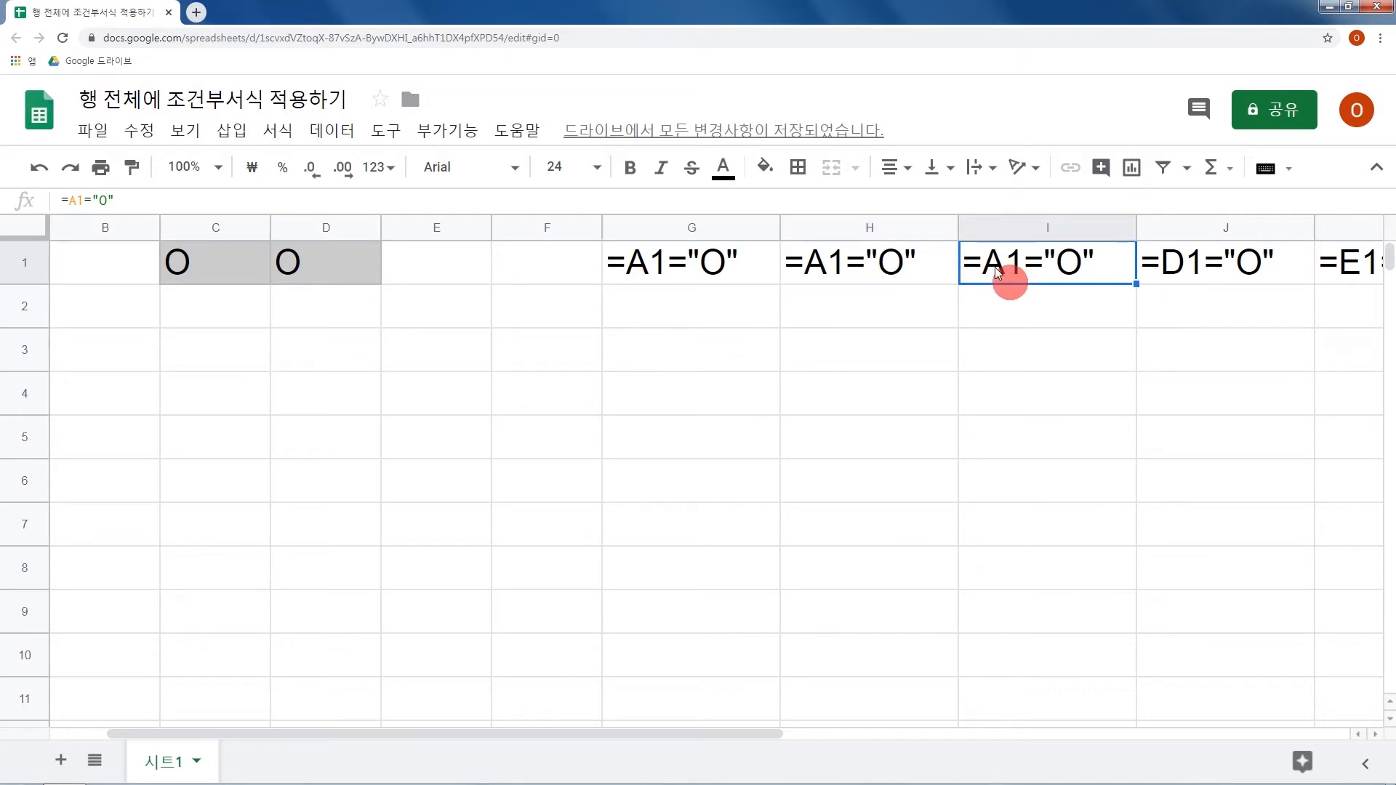
Enter the labels 상대참조 in G3 and 절대참조 in G4.
click(756, 341)
text(상대)
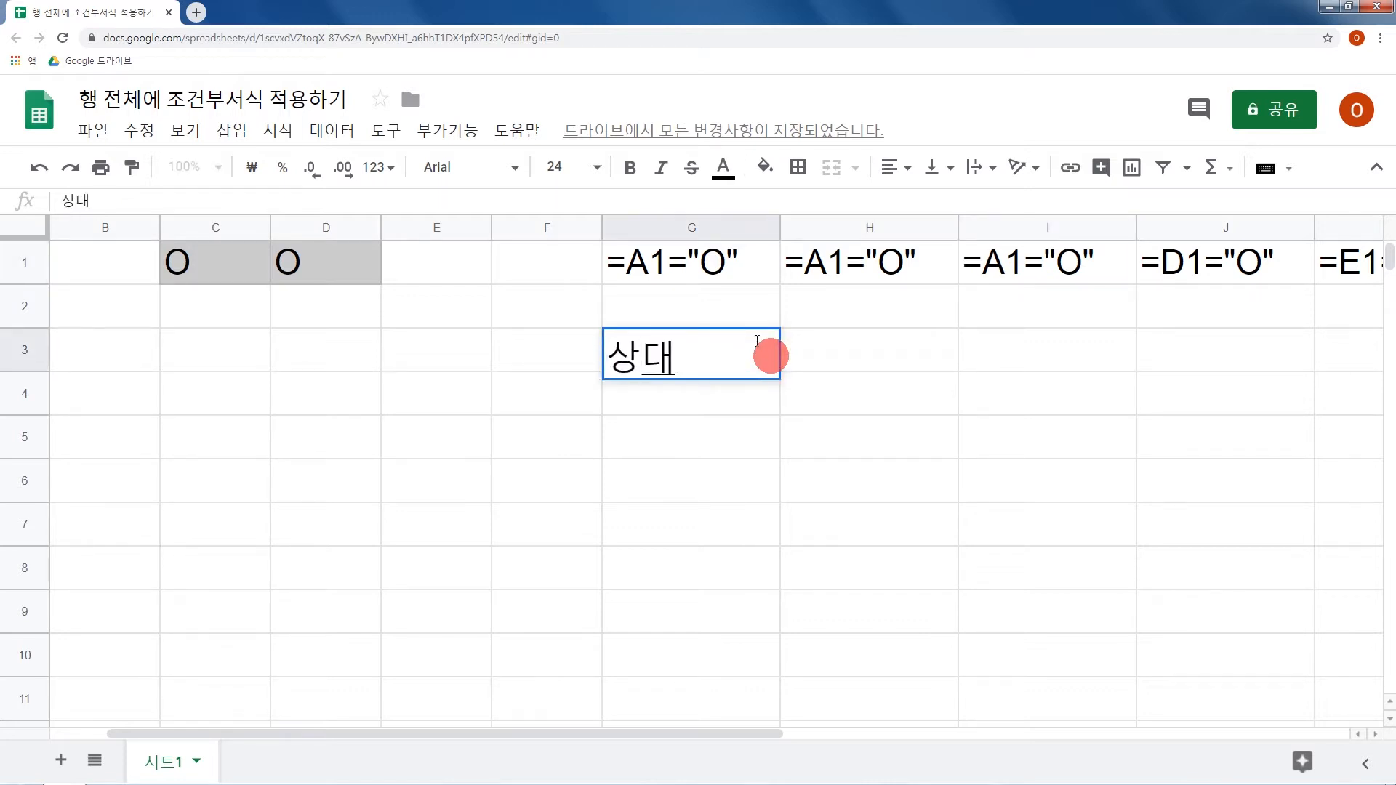
text(참조)
key(Return)
text(절대참조)
key(Return)
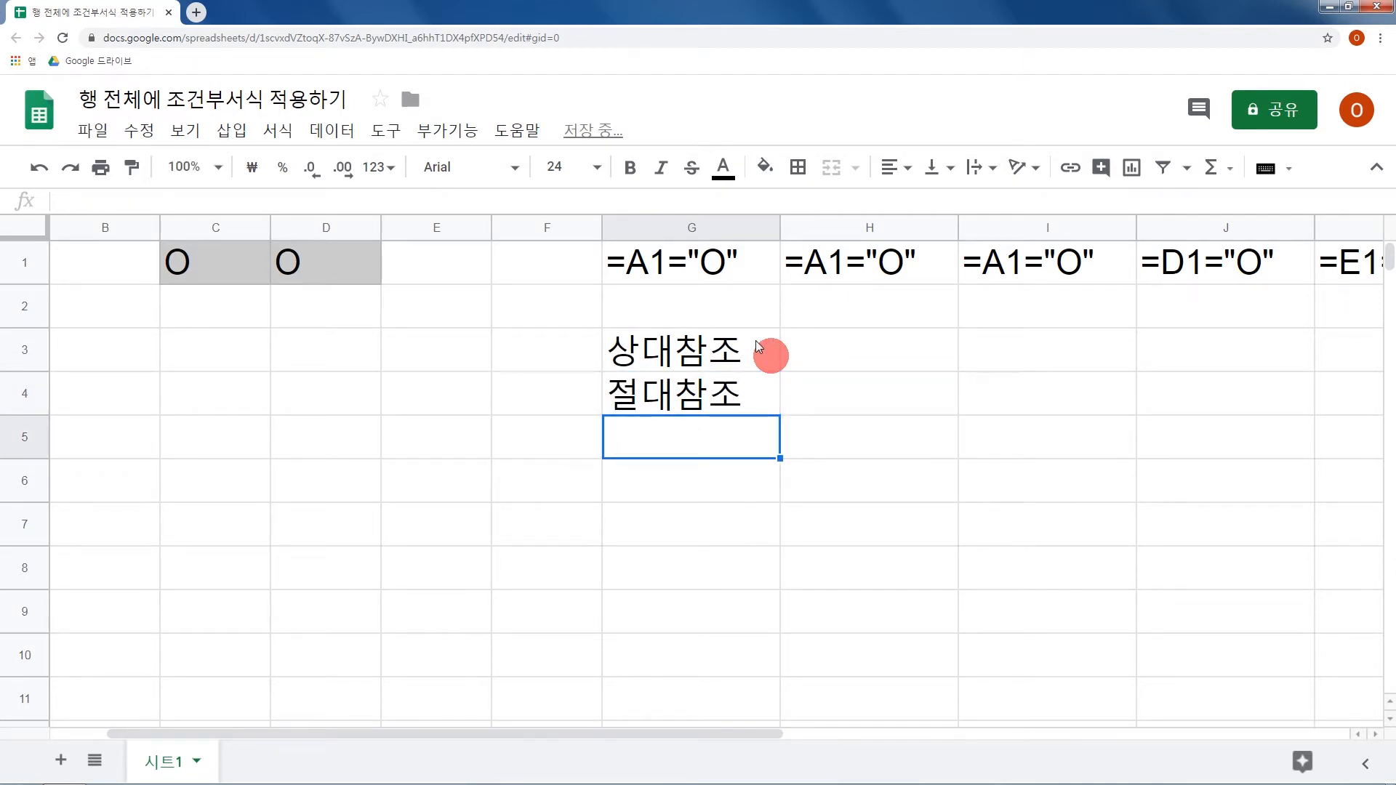
Compare the labels 상대참조 and 절대참조 with the cell references used in the formulas from G1 to J1.
click(757, 340)
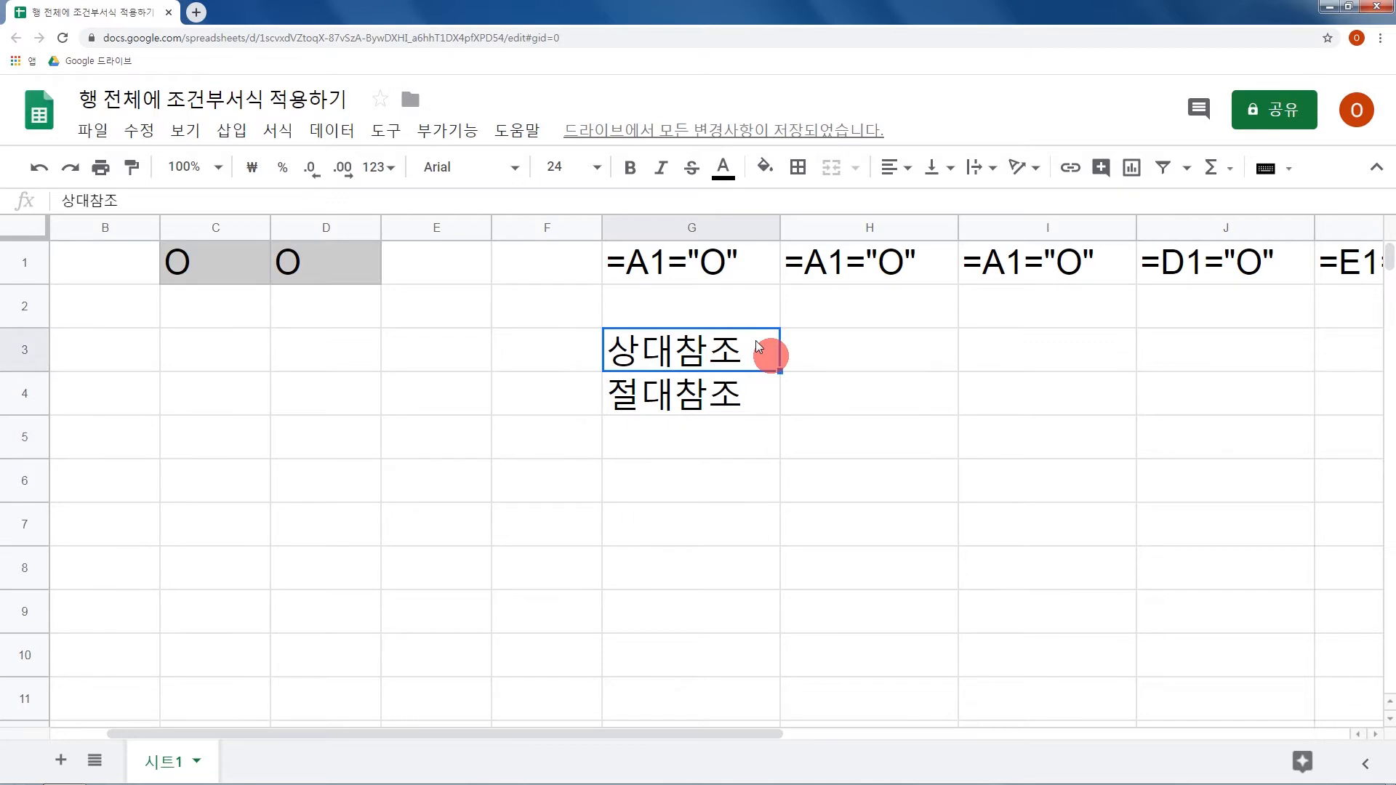
click(749, 269)
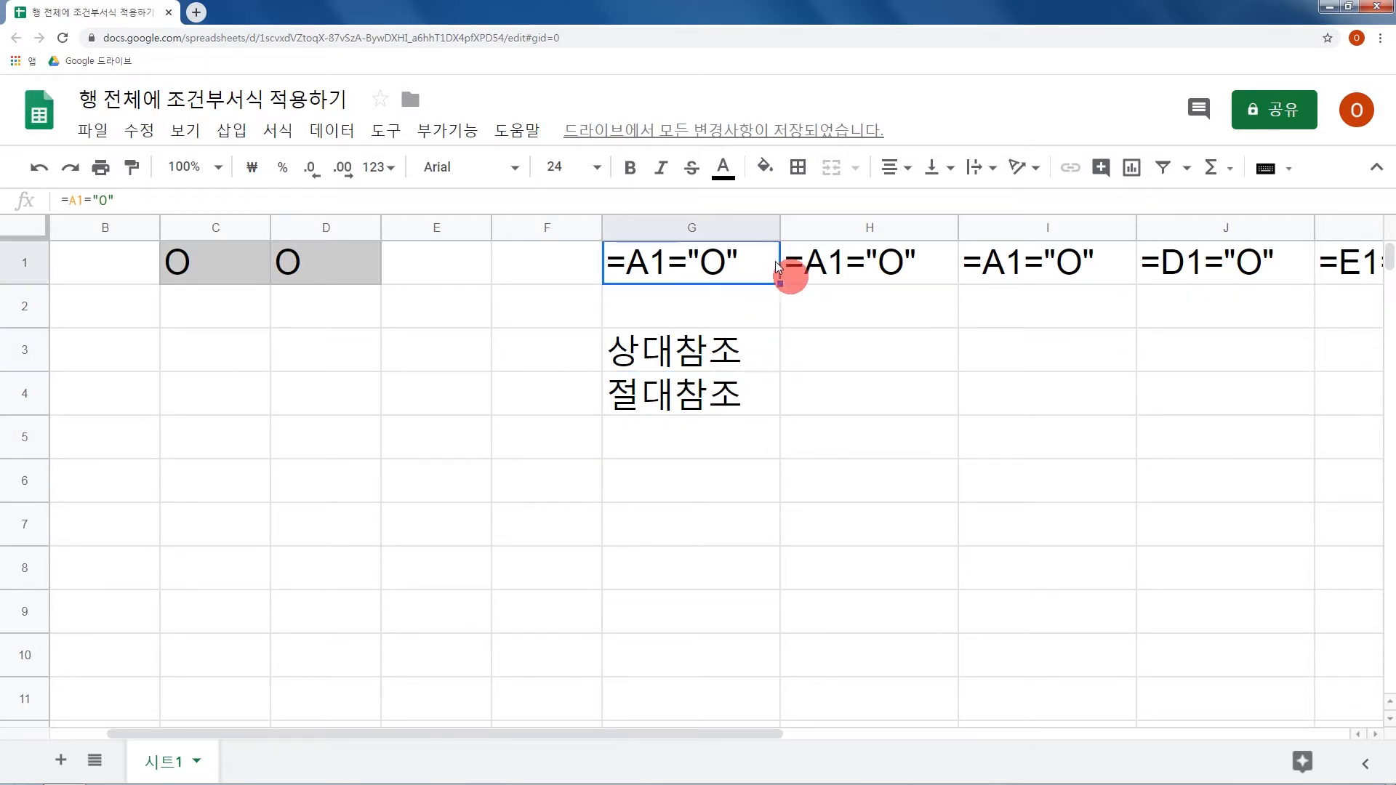
click(872, 273)
click(1004, 276)
click(1181, 280)
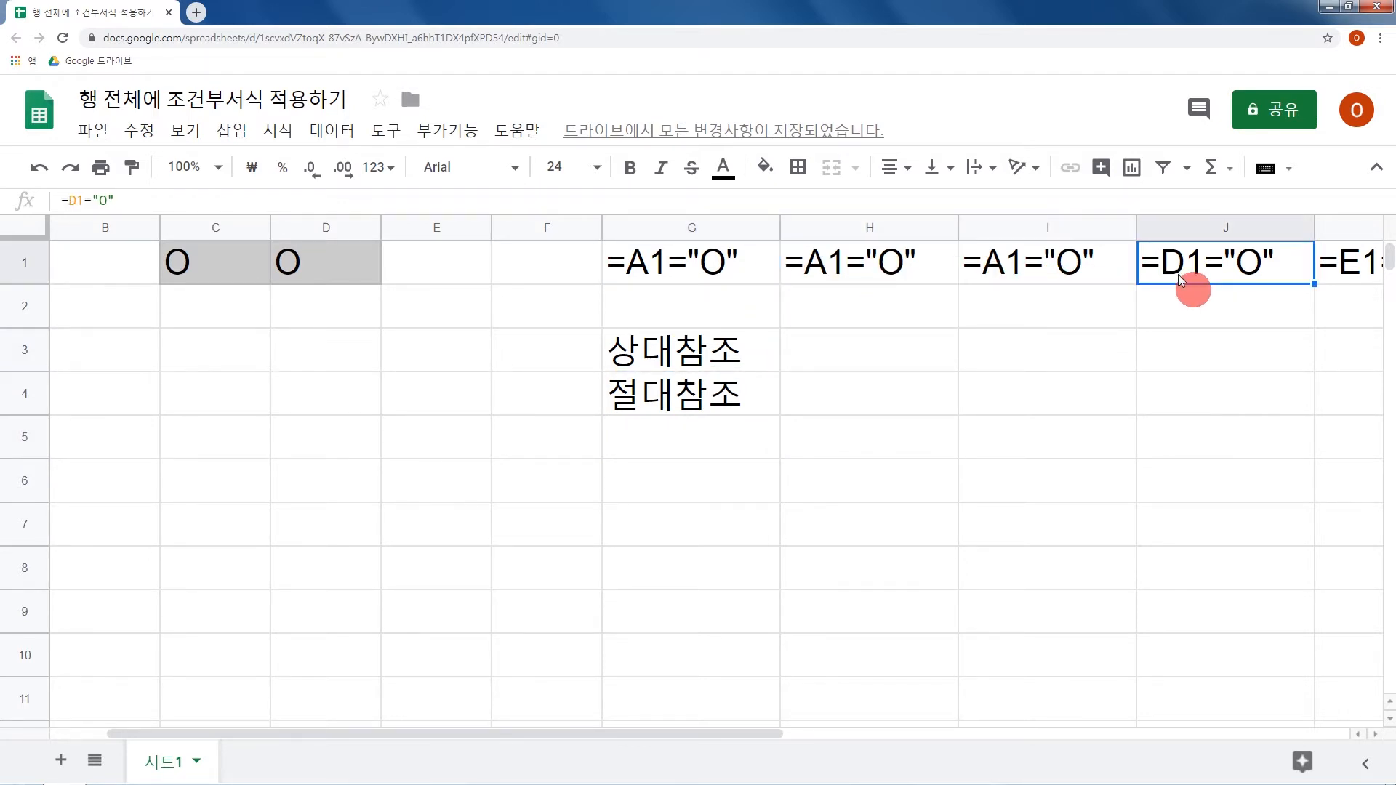
click(755, 361)
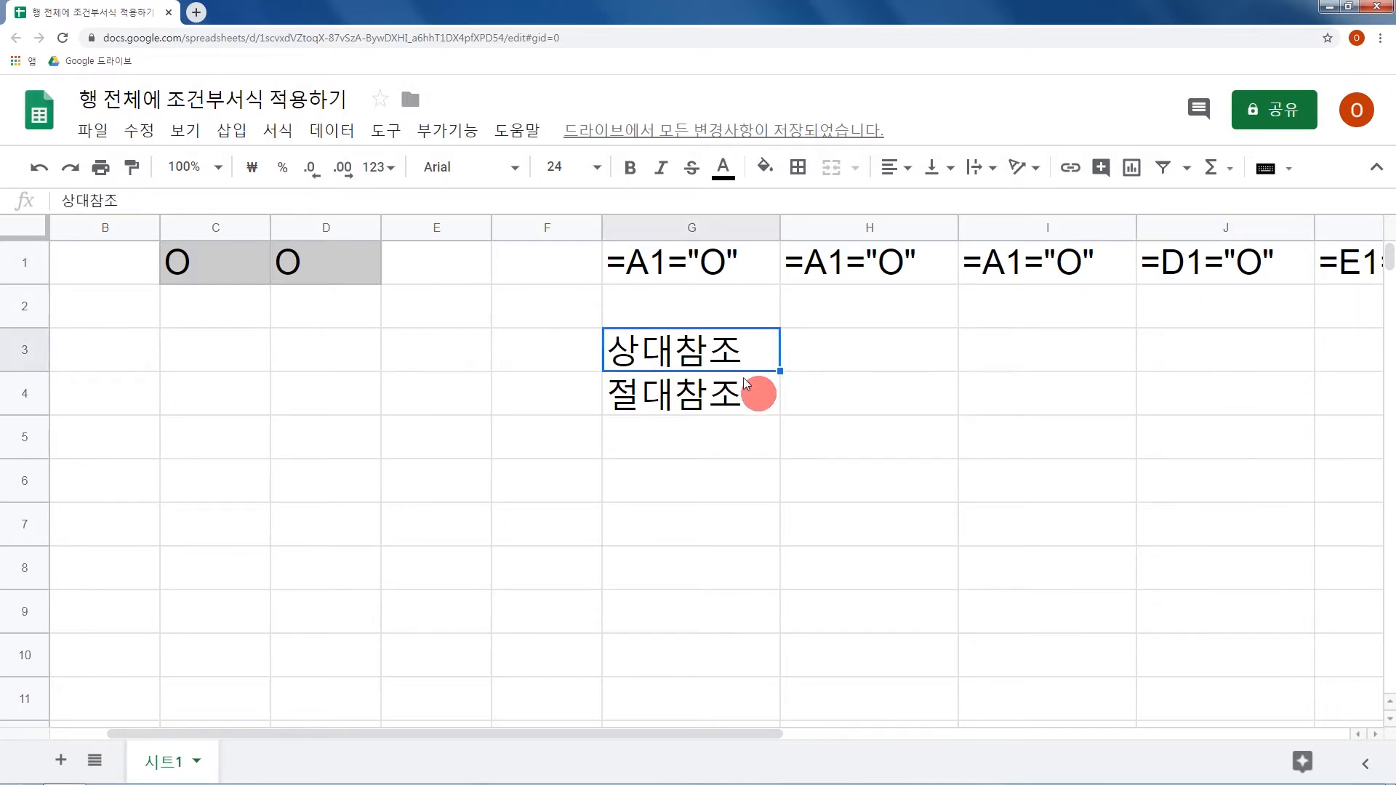
click(729, 400)
click(704, 280)
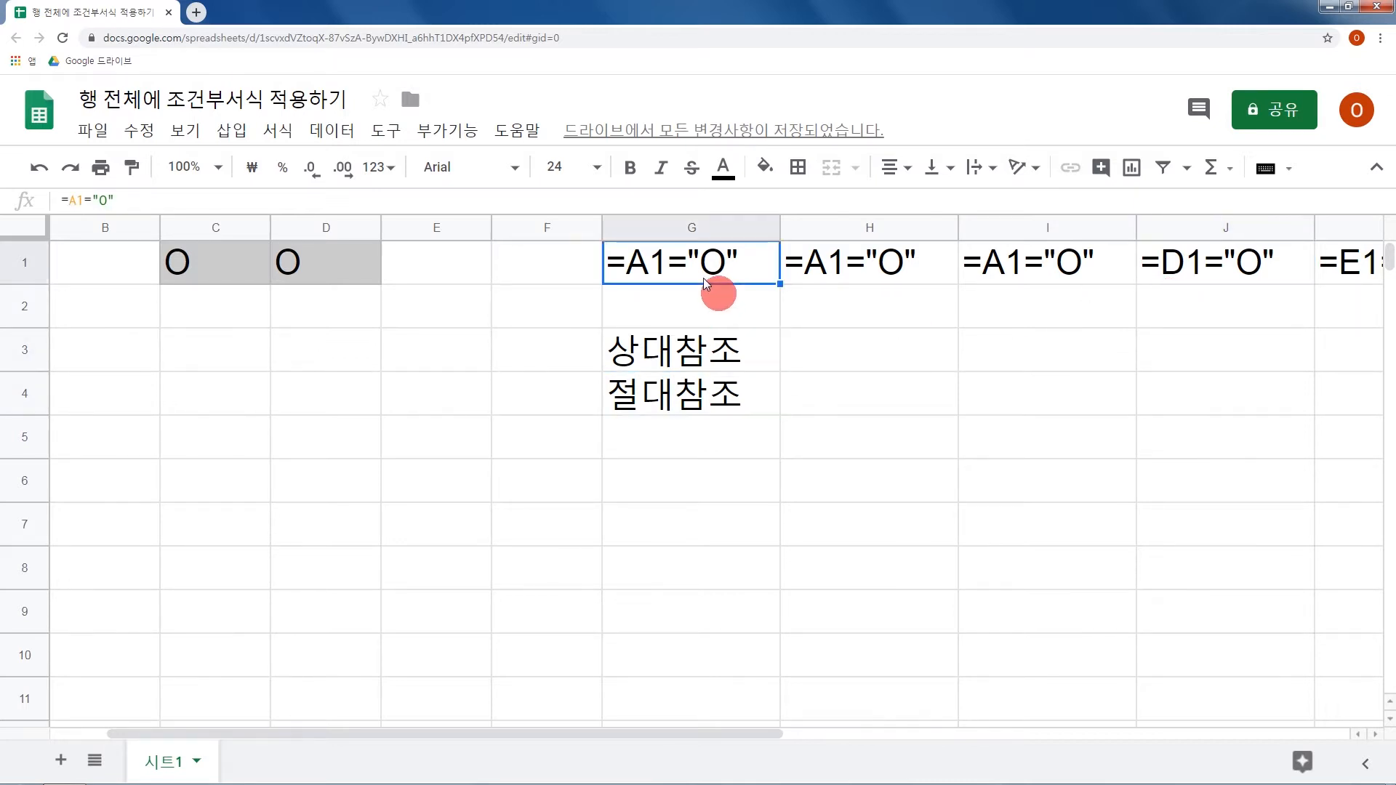
click(842, 269)
click(988, 262)
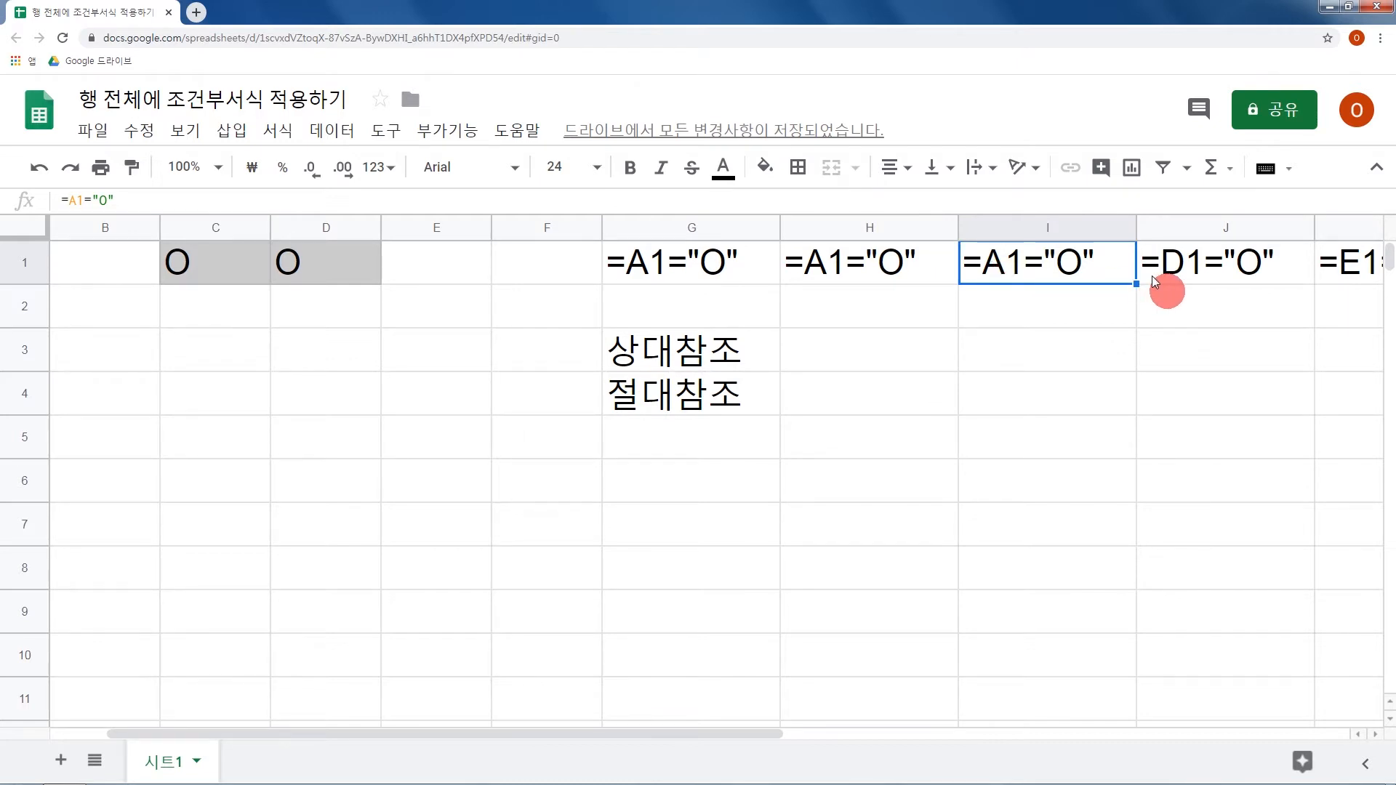
Fill G1's formula =A1="O" rightward across H1 and I1 to test relative referencing.
click(728, 271)
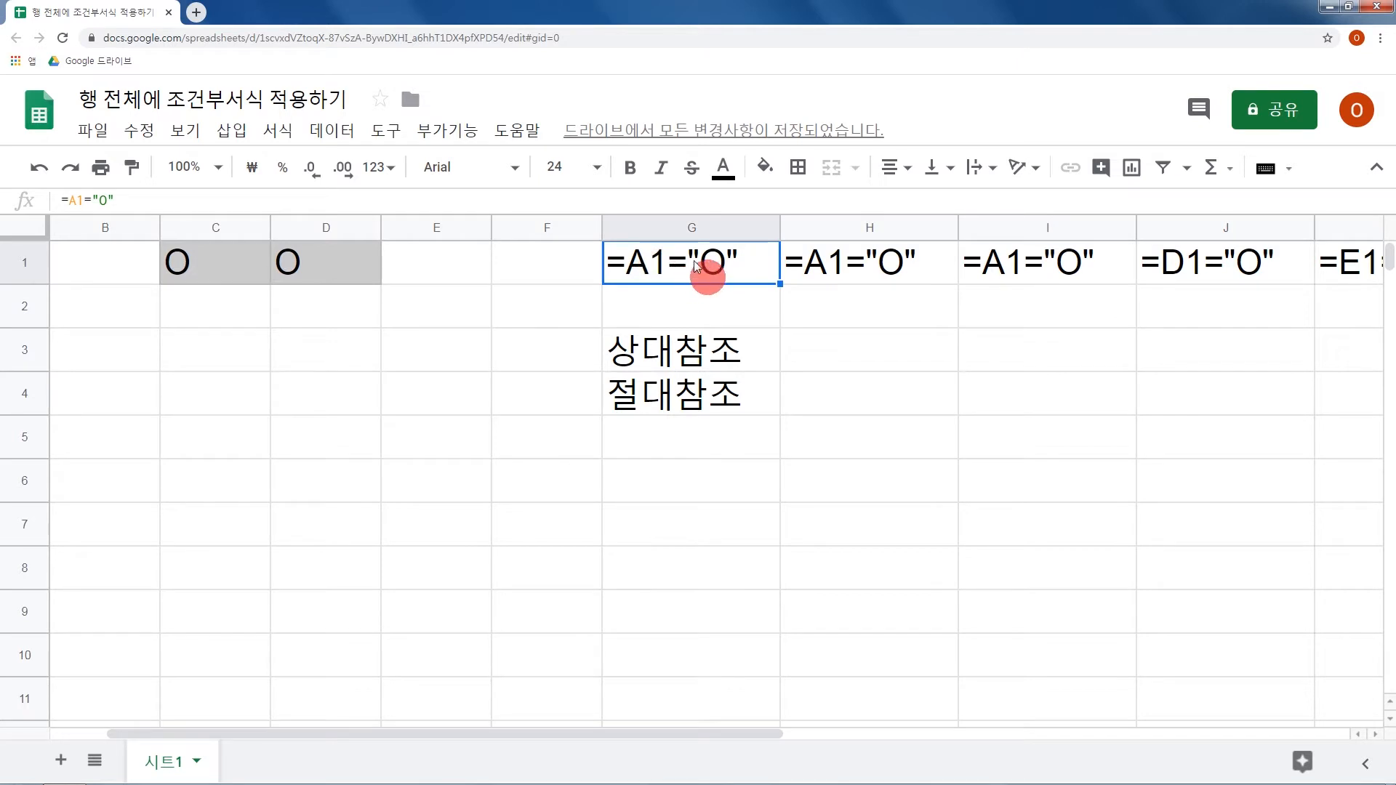
shift+click(1072, 259)
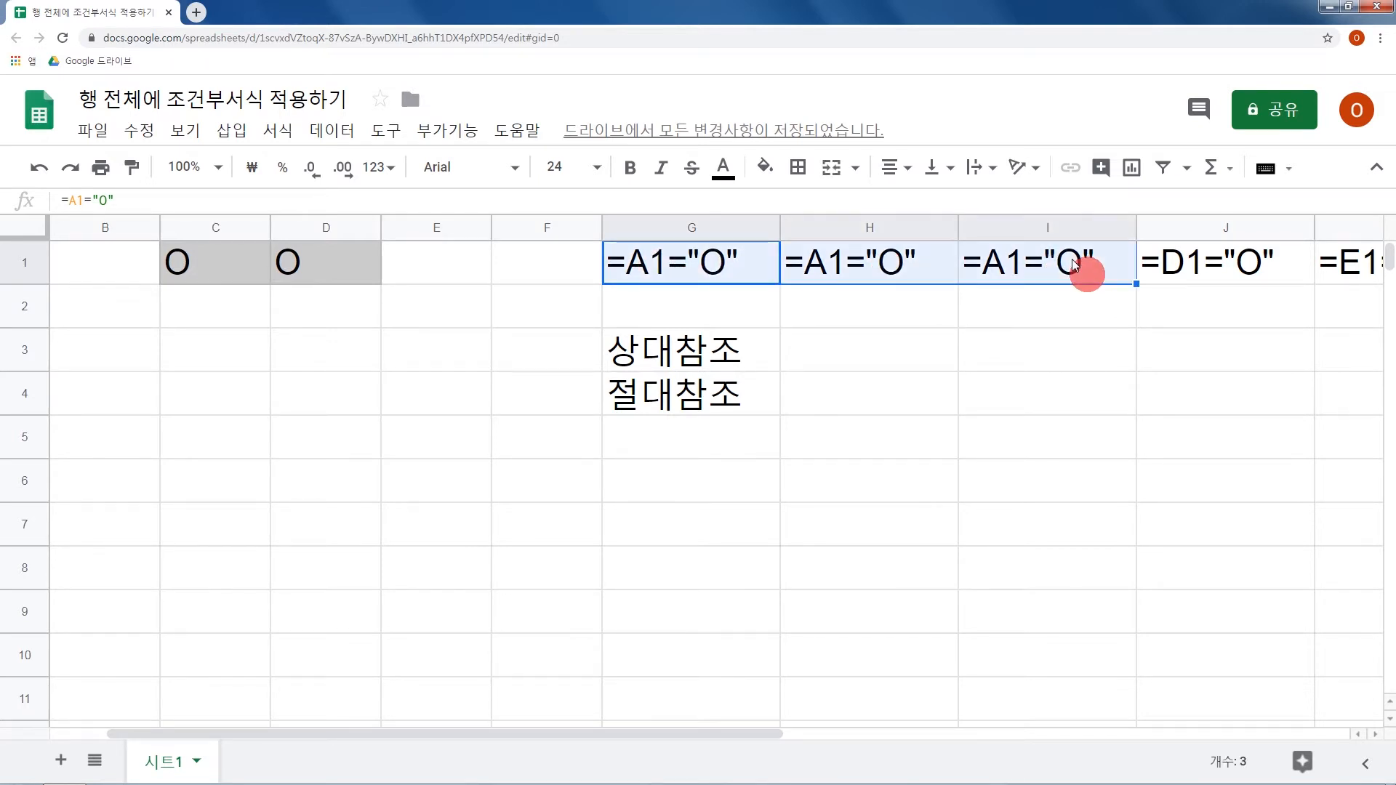
key(ctrl+r)
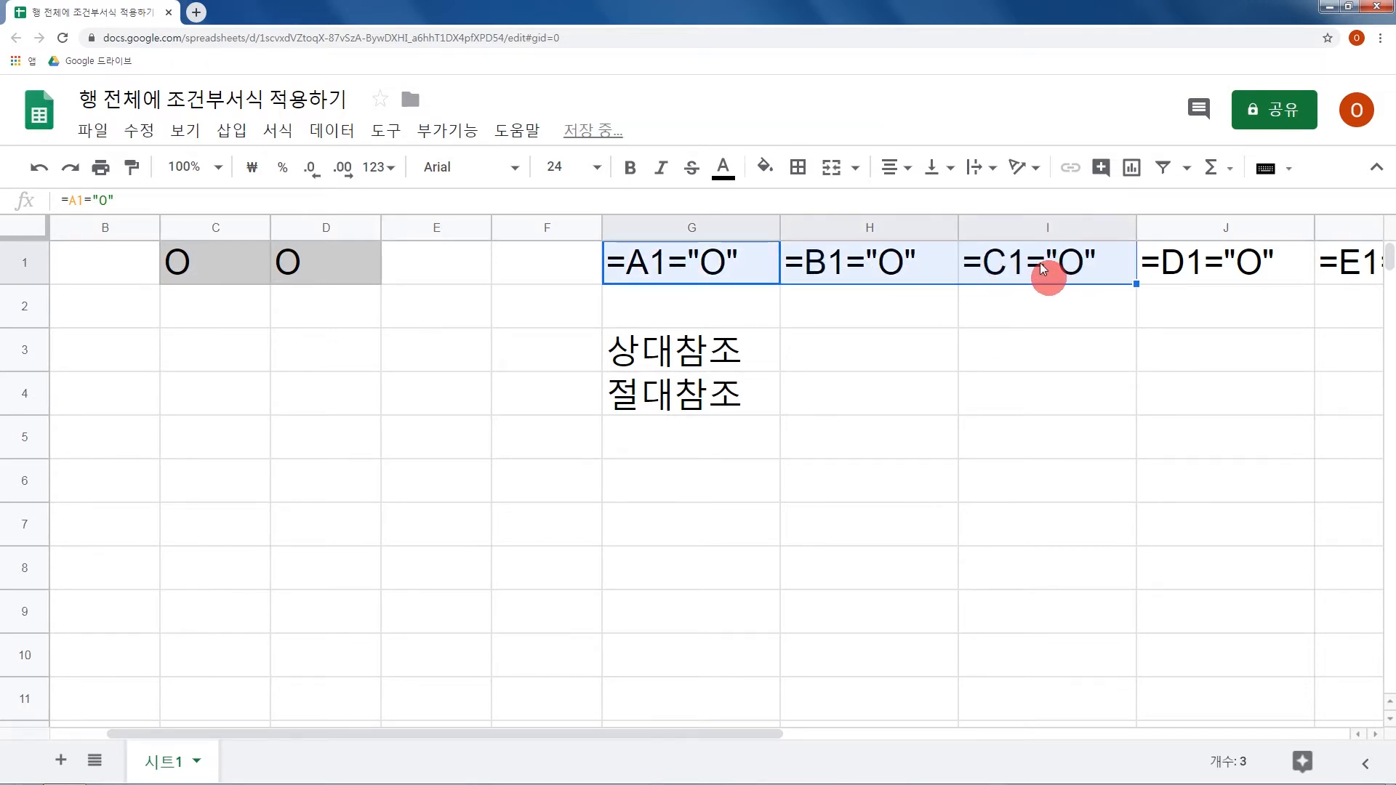
Turn G1's formula into literal text by putting an apostrophe in front of =A1="O".
click(682, 274)
double_click(682, 273)
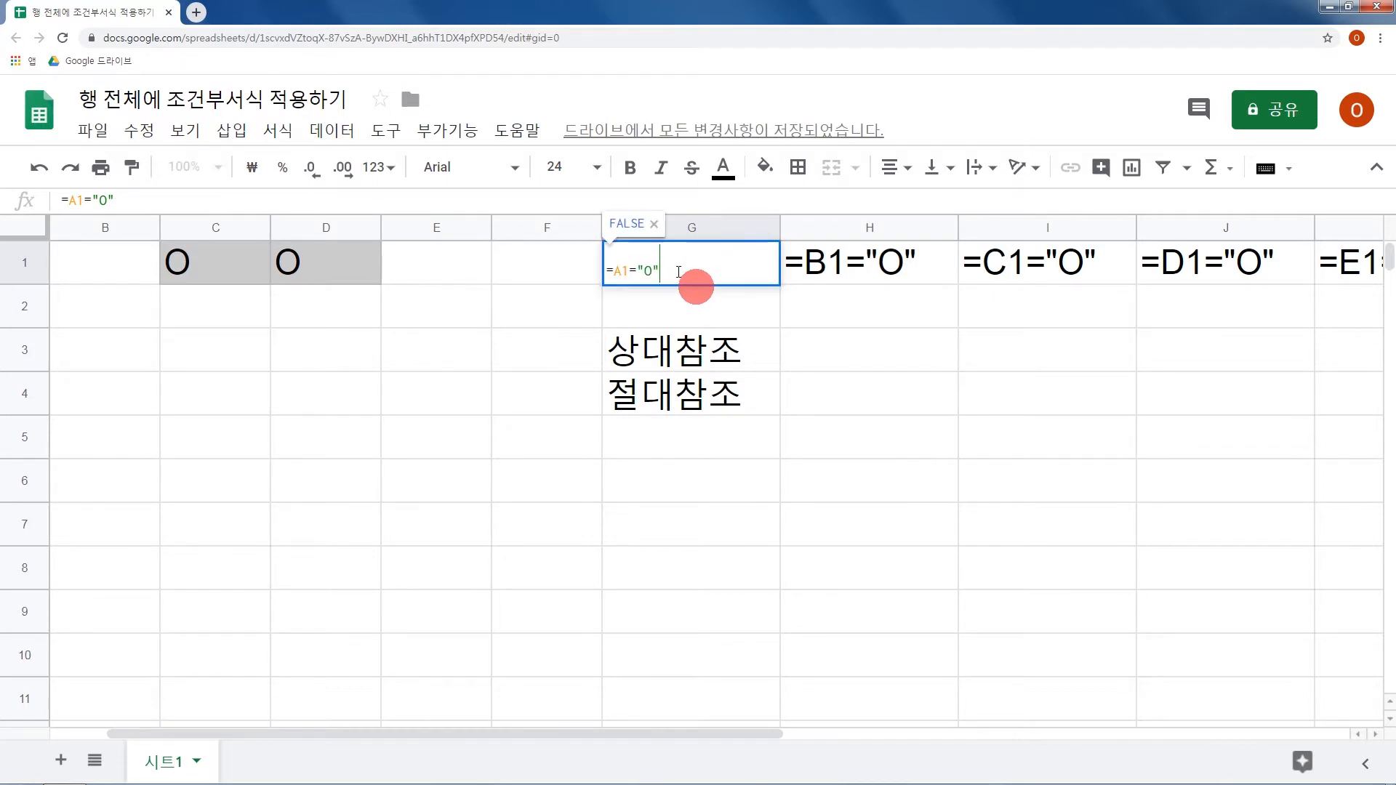
key(Home)
text(')
key(Return)
Make the reference in G1 absolute so that it reads =$A$1="O", and widen column G slightly.
click(637, 275)
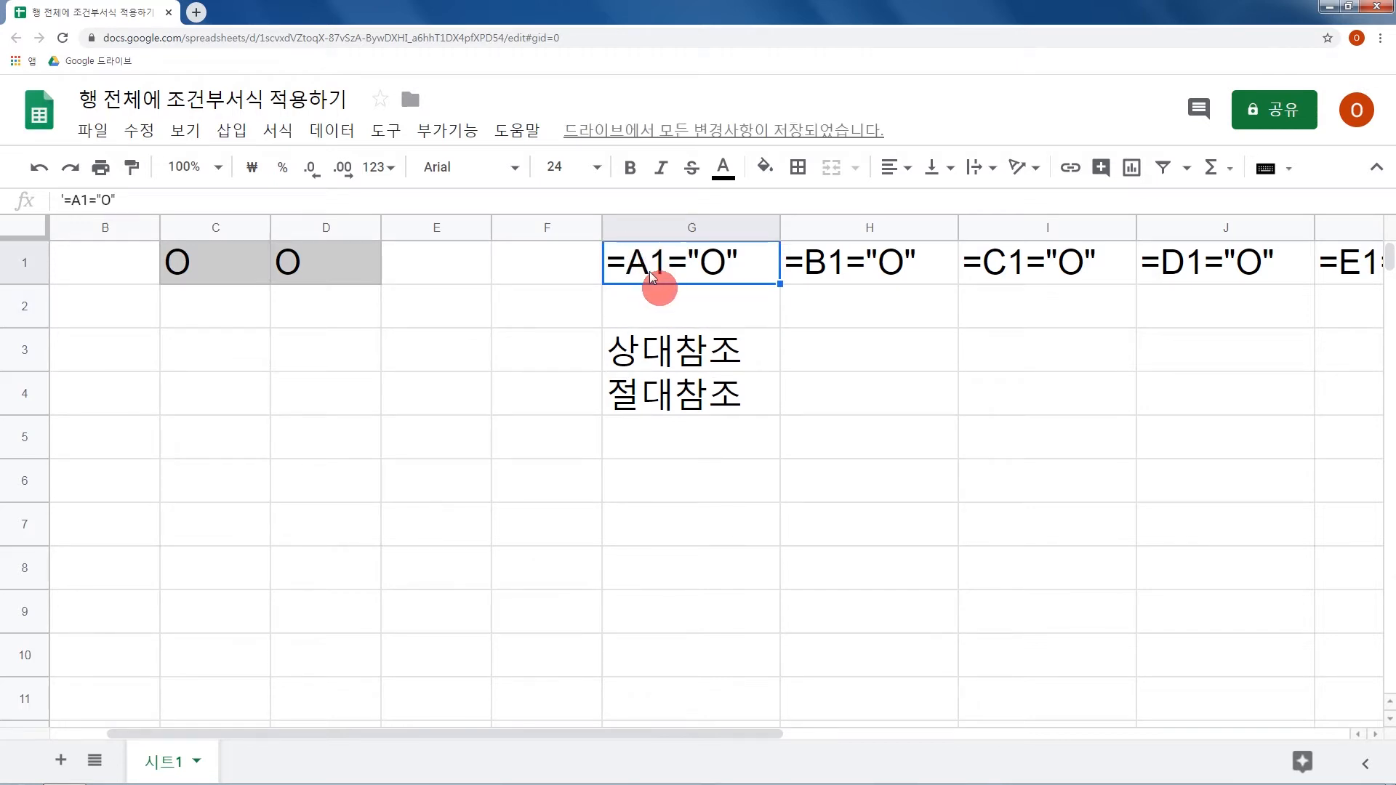
double_click(654, 267)
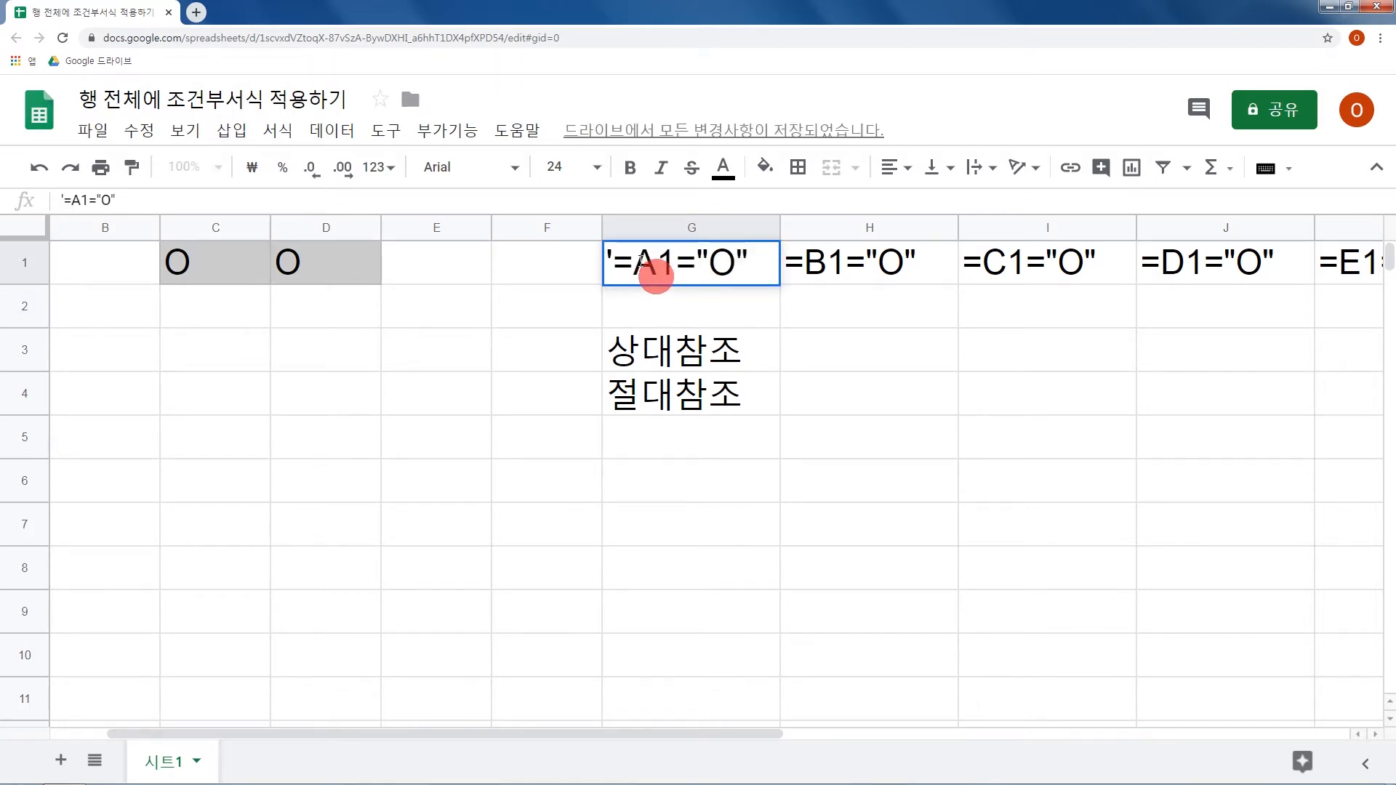
text($A)
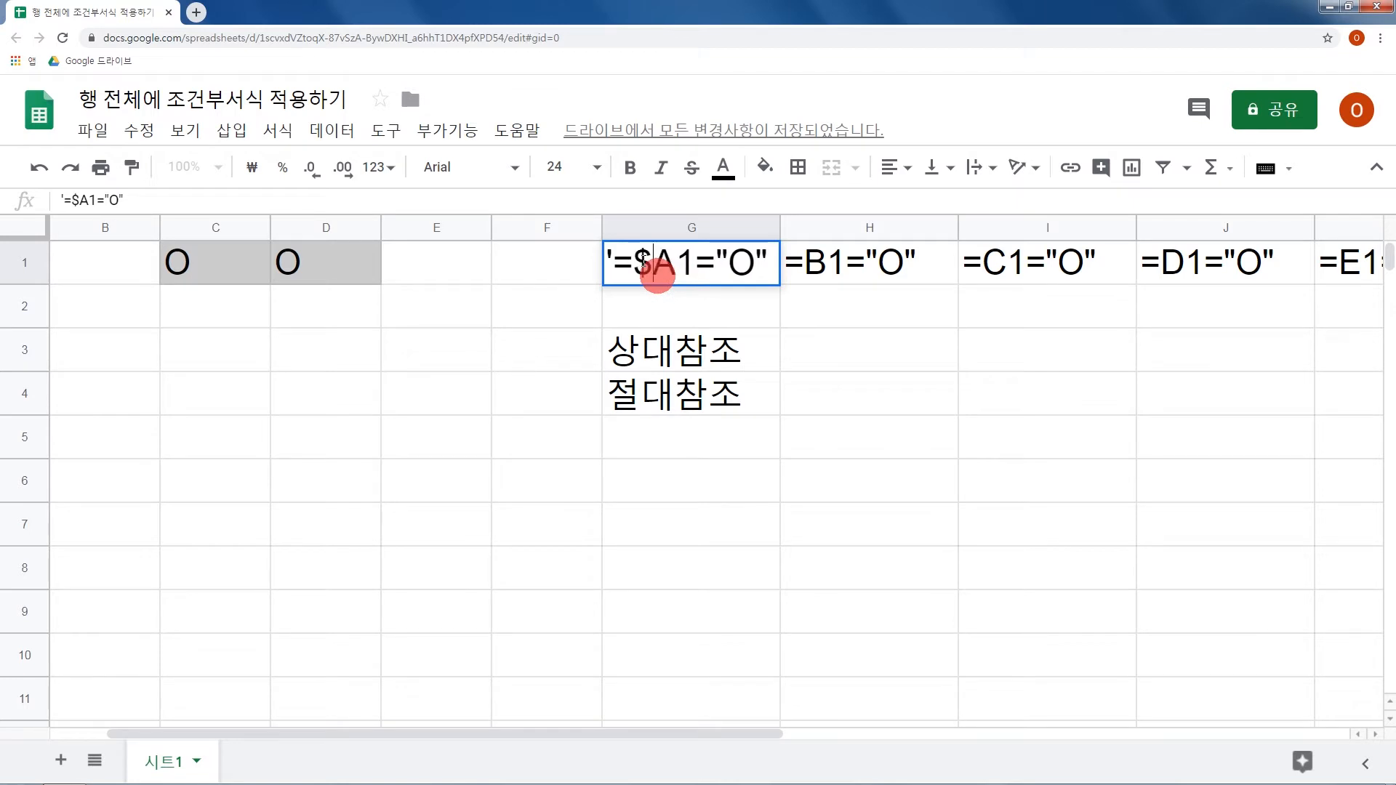
text($)
key(Return)
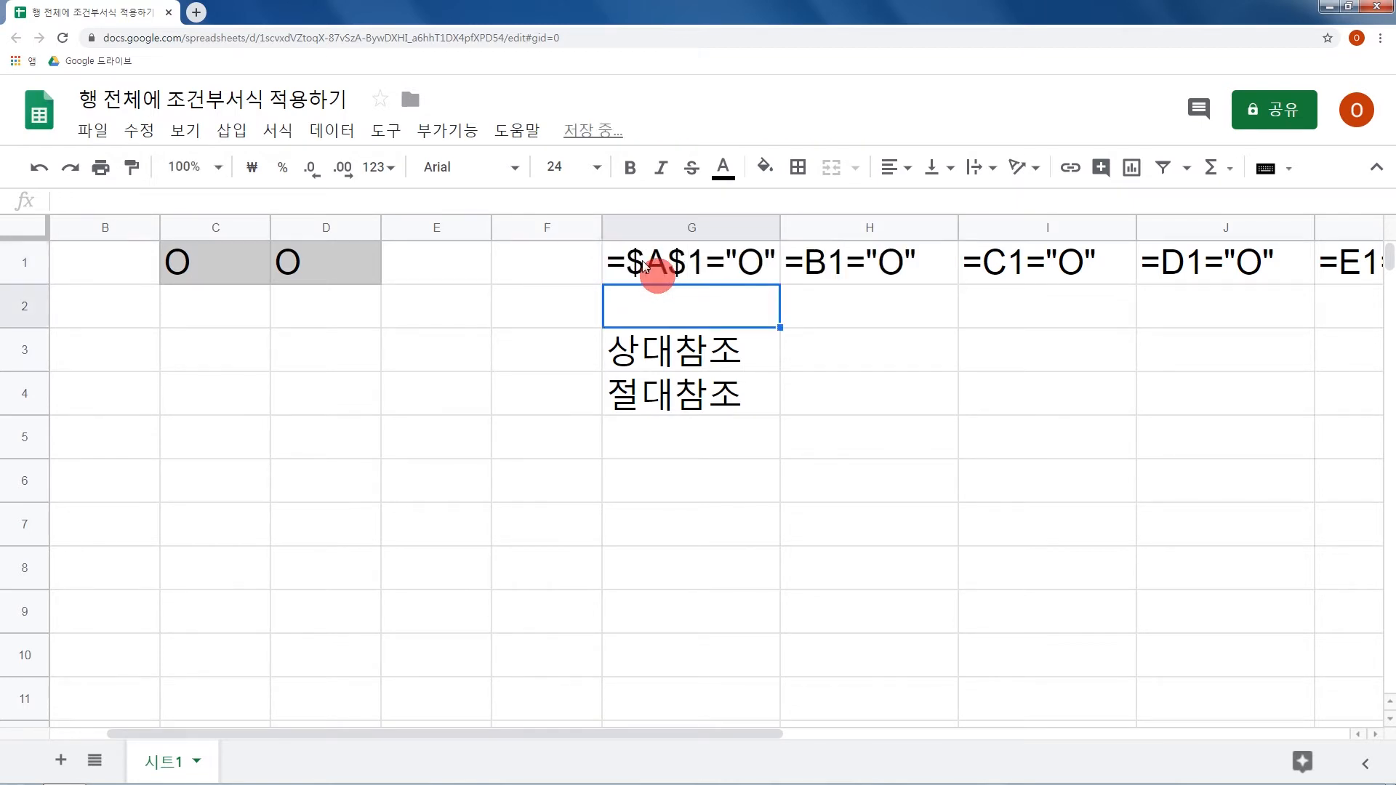
drag(780, 227, 798, 226)
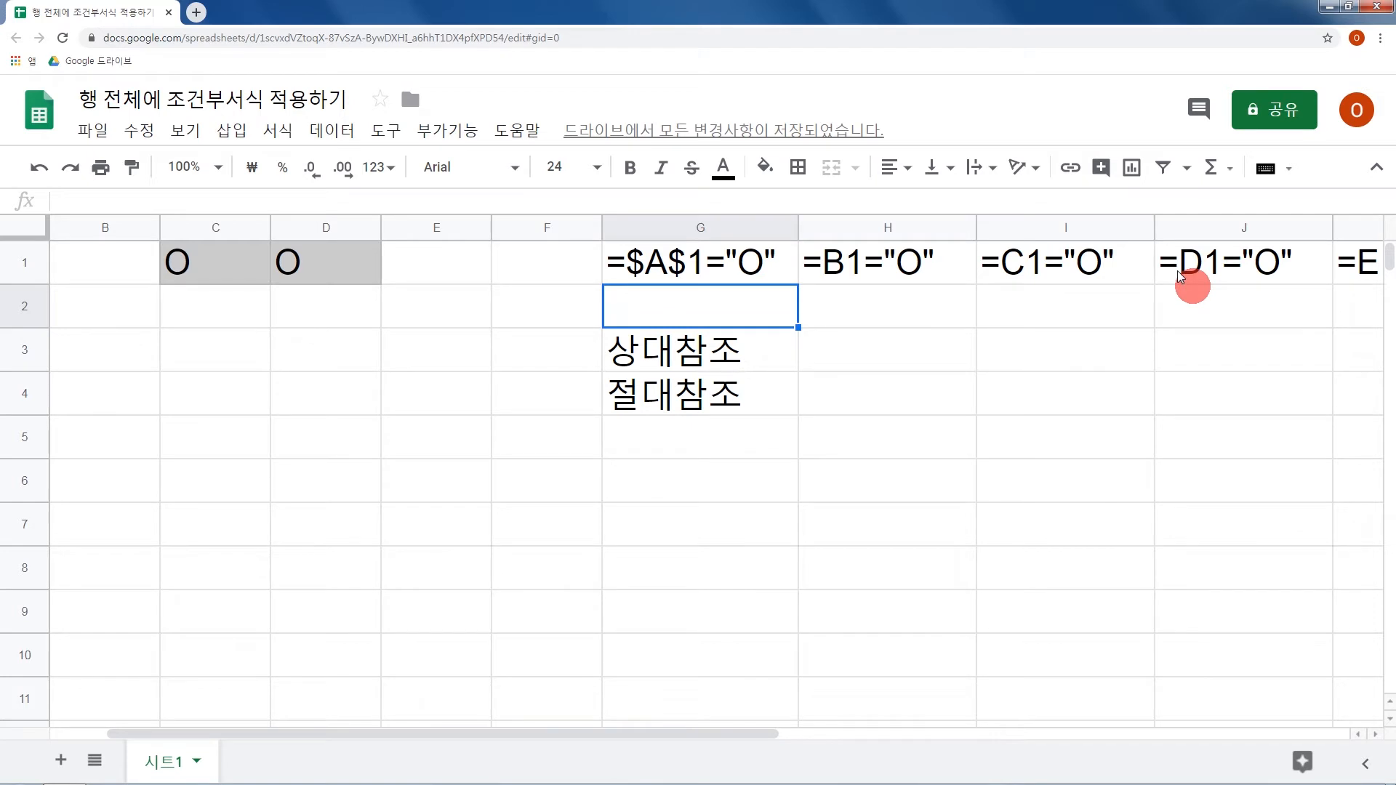
Remove the leading apostrophe from G1 so that =$A$1="O" is a formula.
click(709, 273)
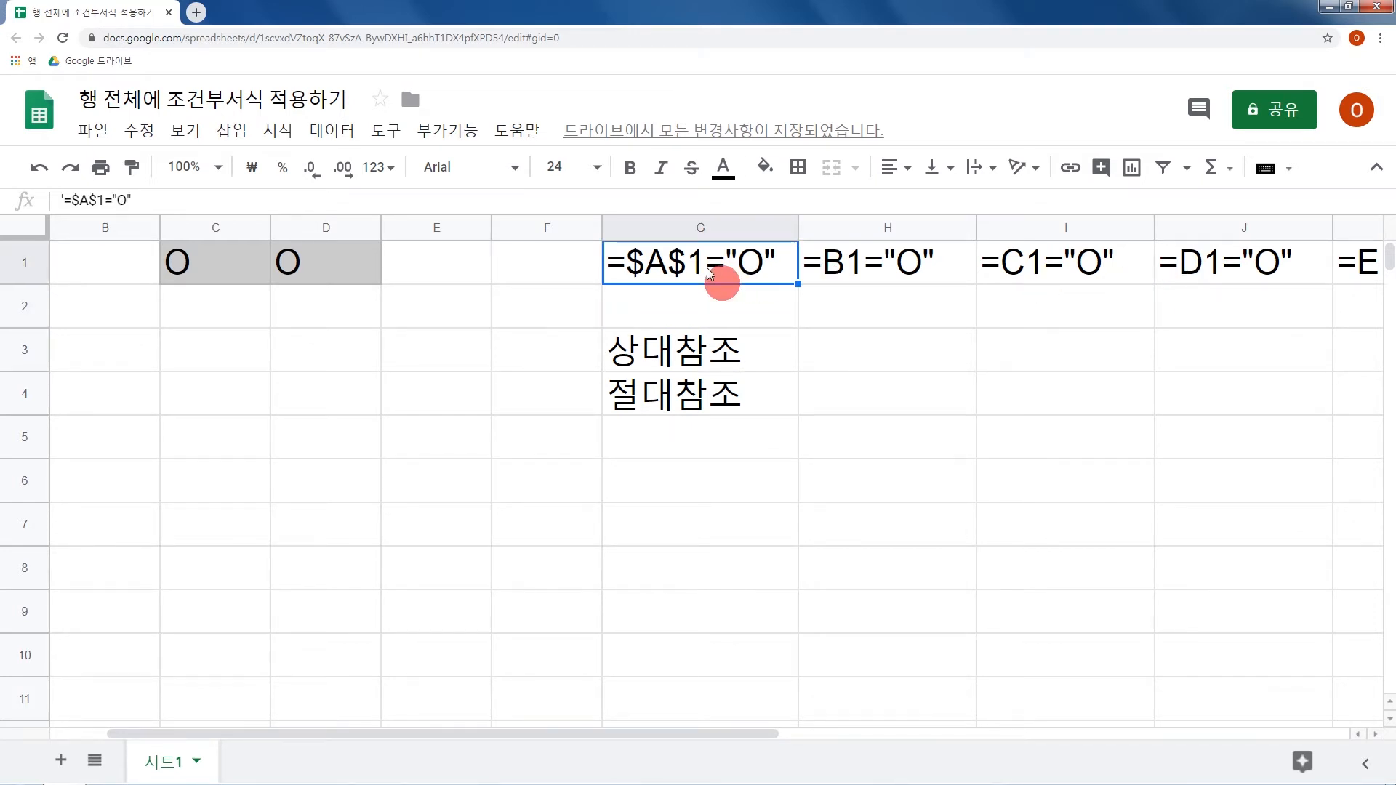
key(F2)
key(Home)
key(shift+Right)
key(BackSpace)
key(Return)
Fill G1's absolute-reference formula =$A$1="O" rightward across the range G1:J1.
click(711, 273)
drag(713, 267, 1202, 268)
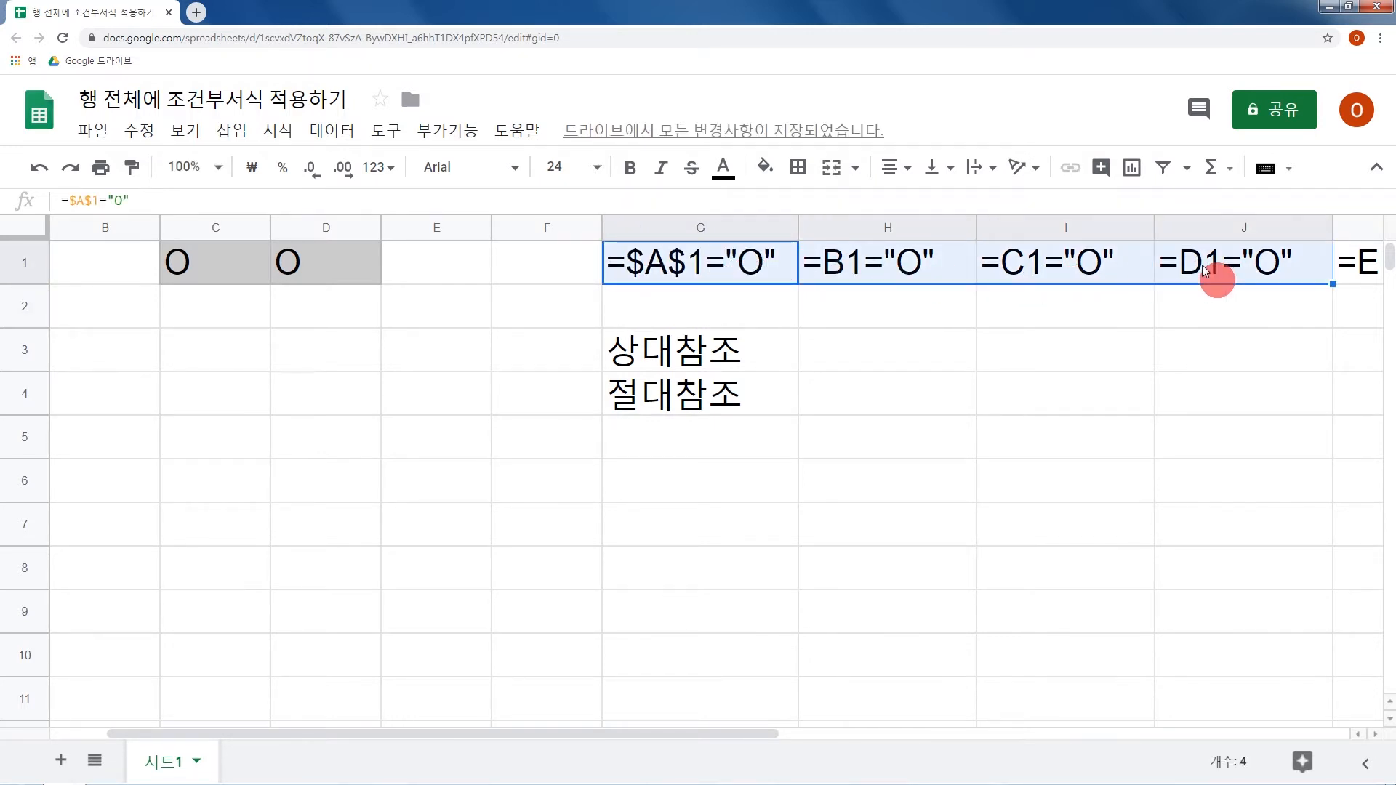
key(ctrl+r)
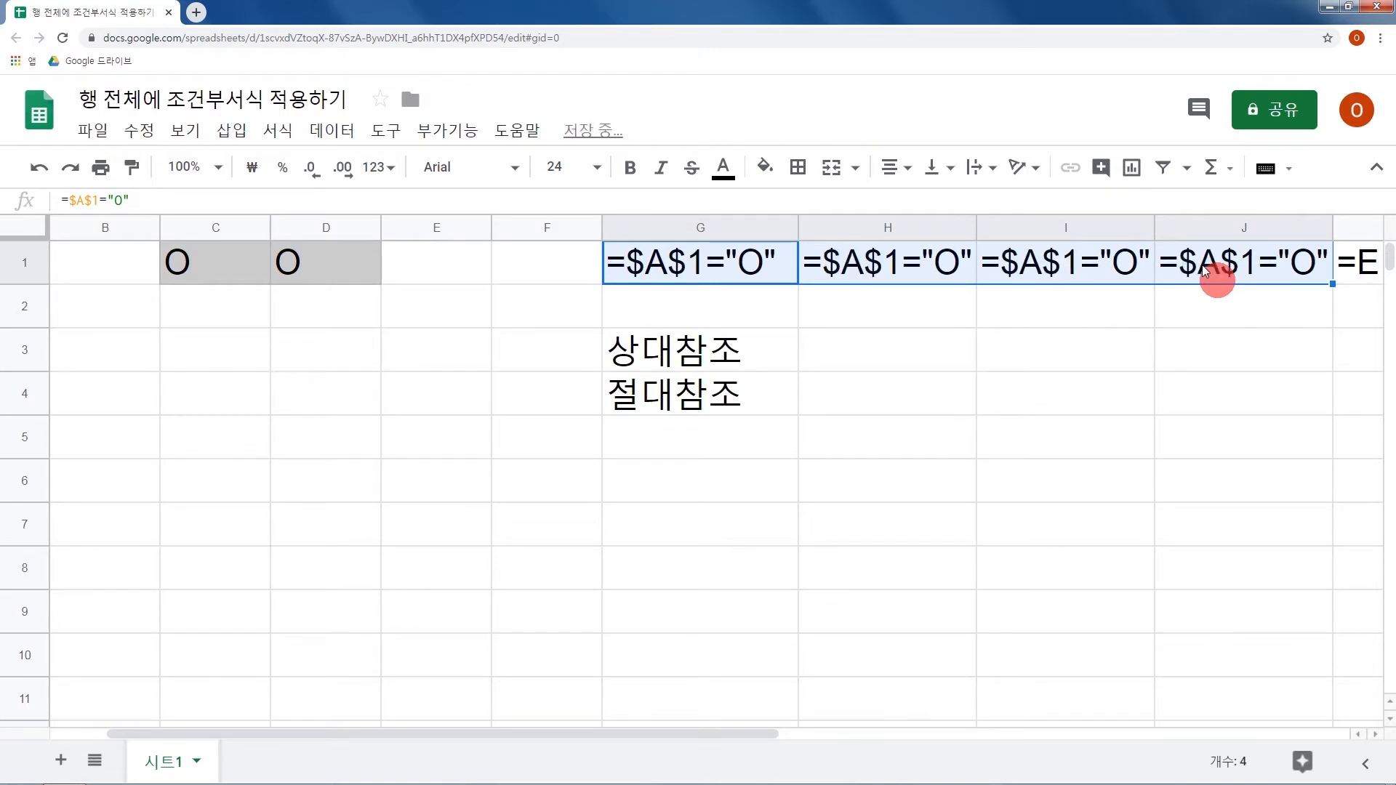
Check the cell references in the filled formulas across G1, H1, I1 and J1.
click(856, 272)
click(1036, 272)
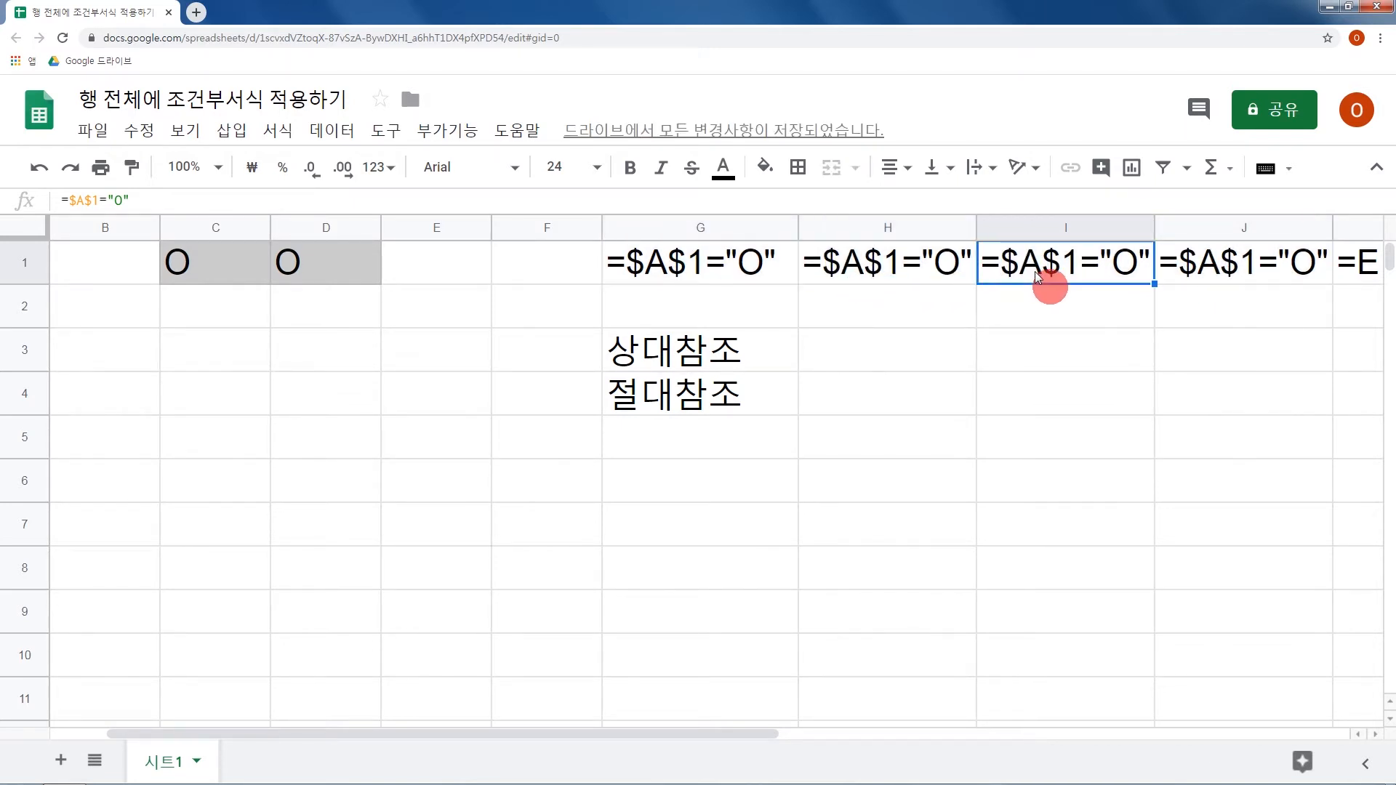
click(1207, 271)
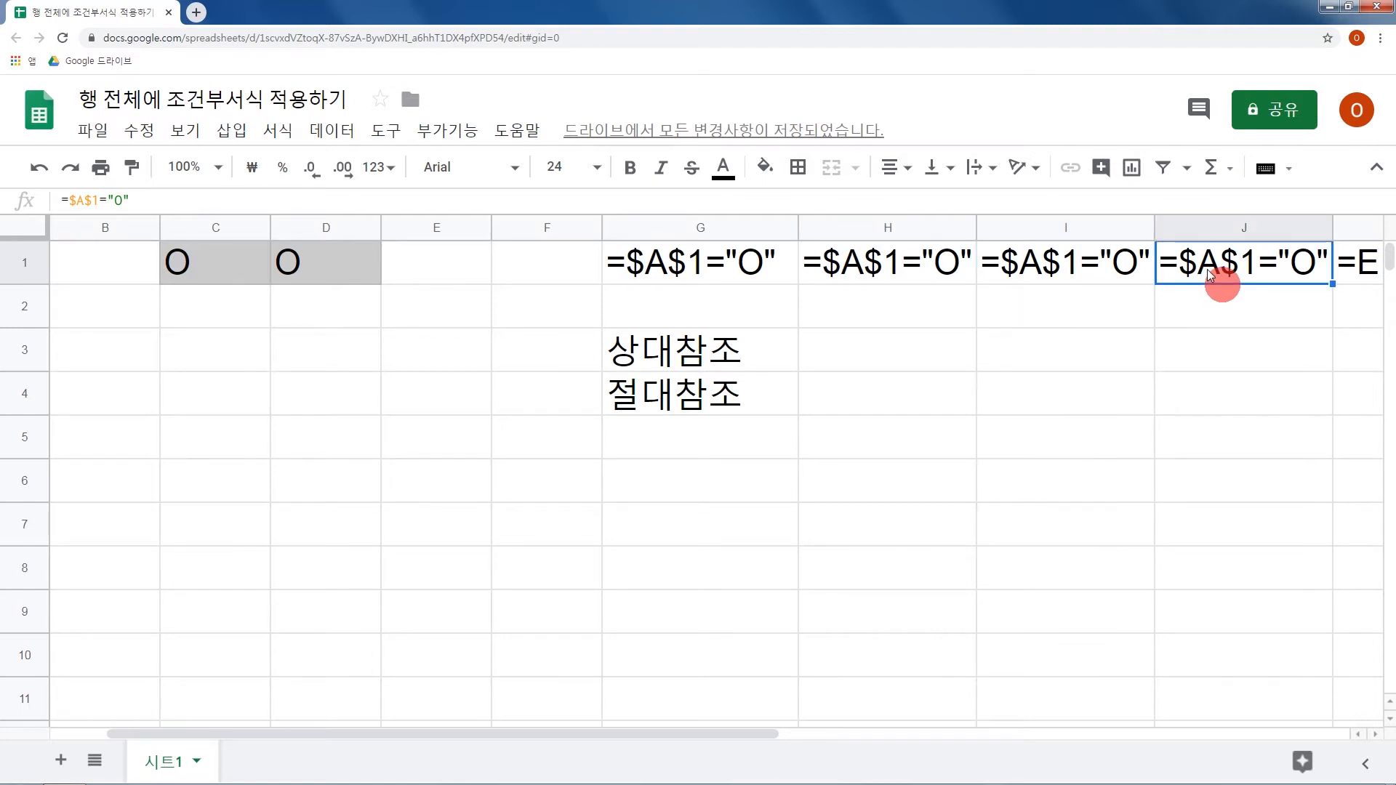
click(726, 272)
click(918, 273)
click(1077, 265)
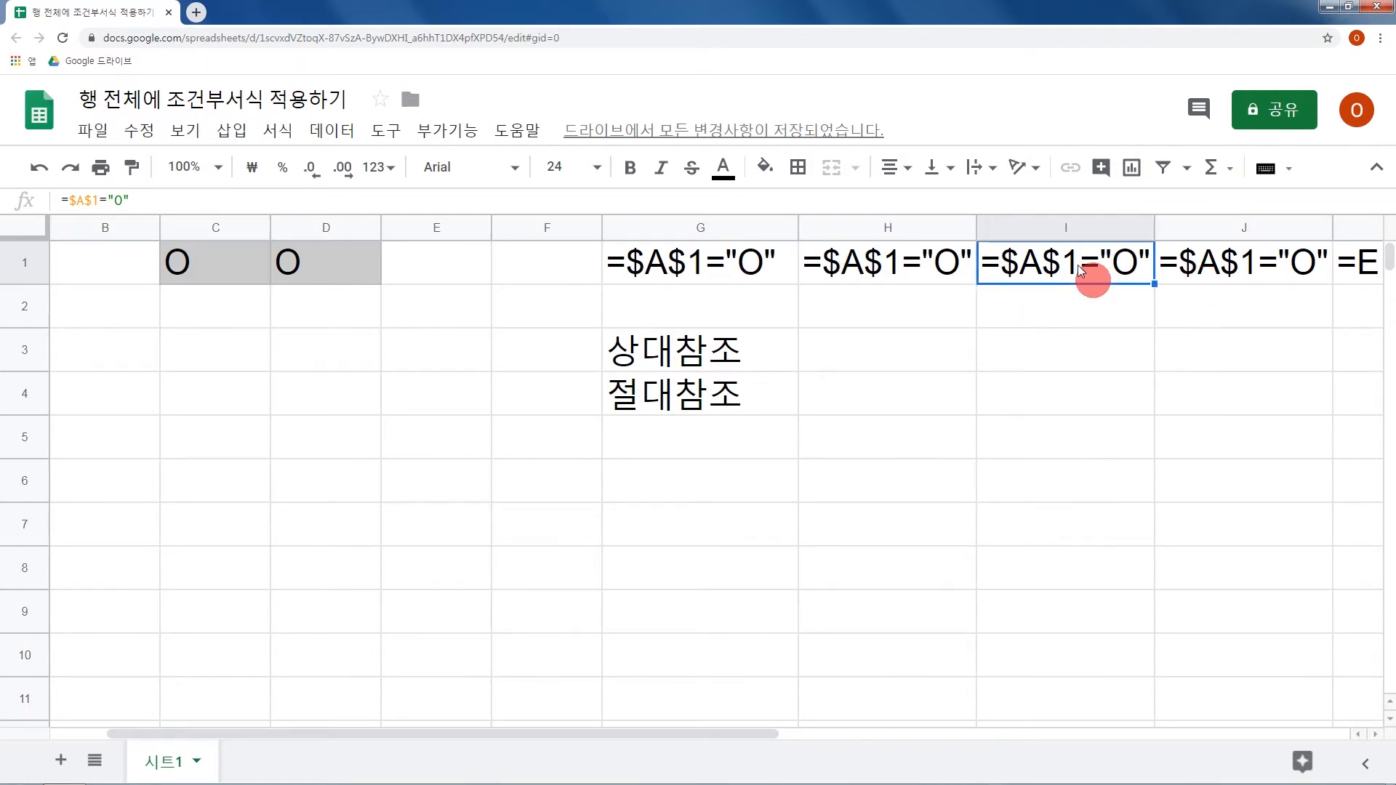
Enter the relative version A1="O" as text in G2 and compare it with the absolute formula in G1.
click(749, 302)
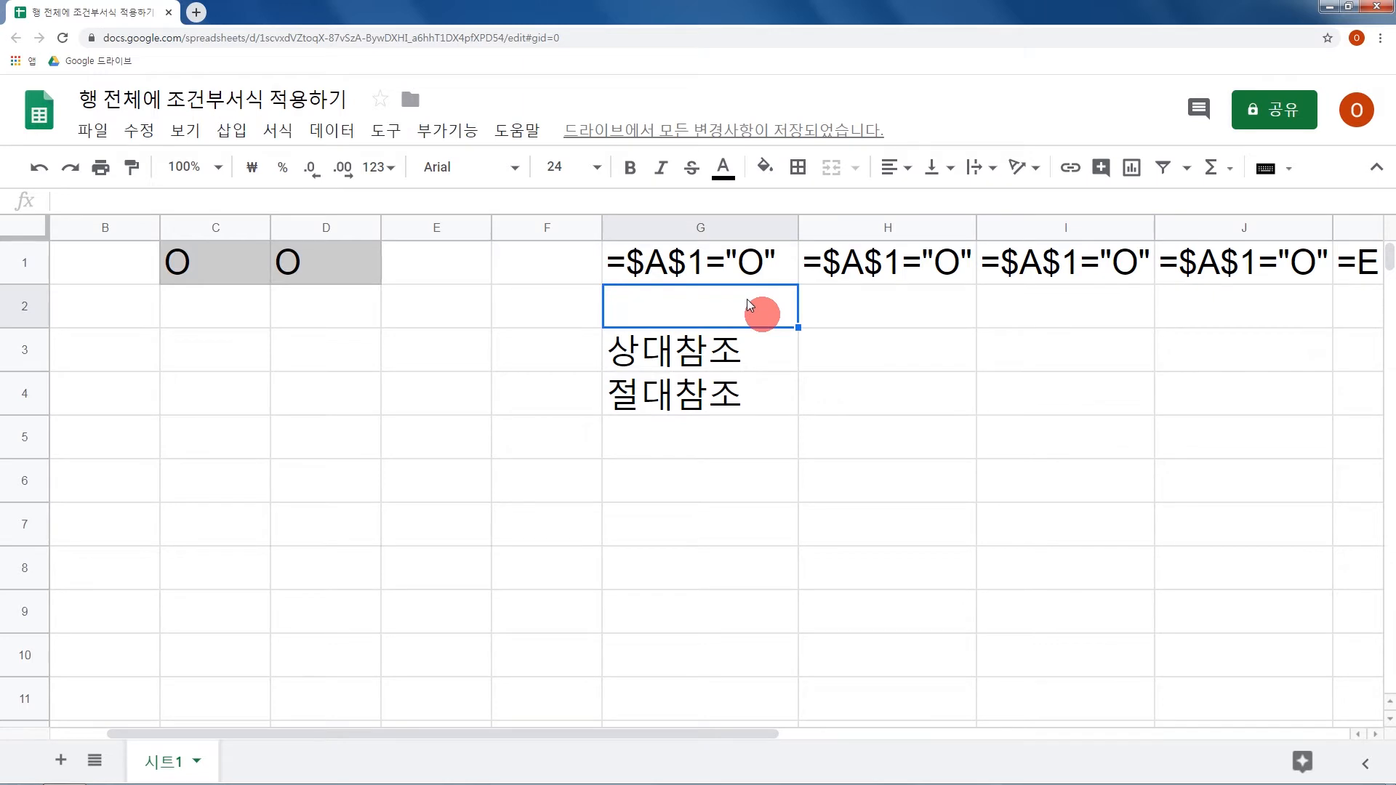
text(ㅁ1)
key(BackSpace)
key(BackSpace)
text(A1="O")
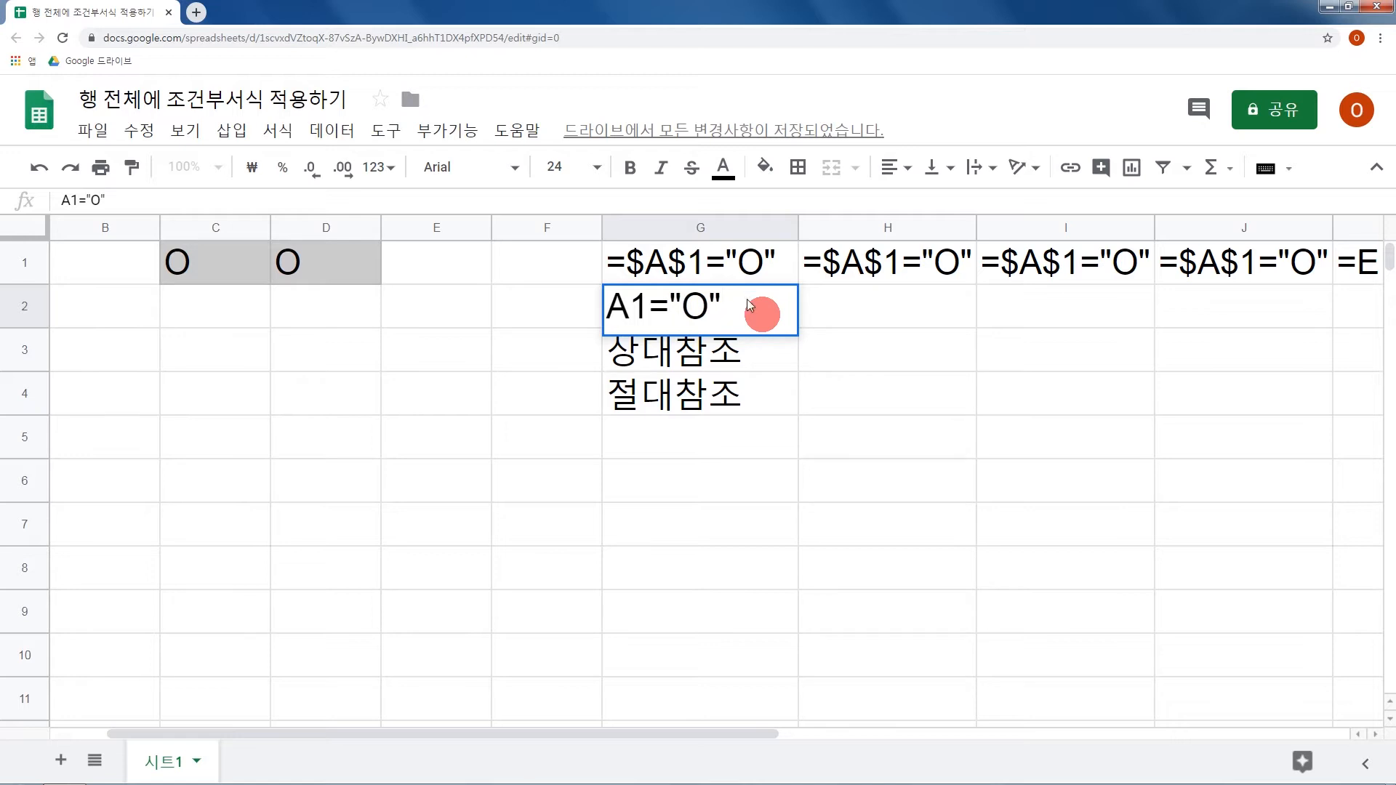
key(Return)
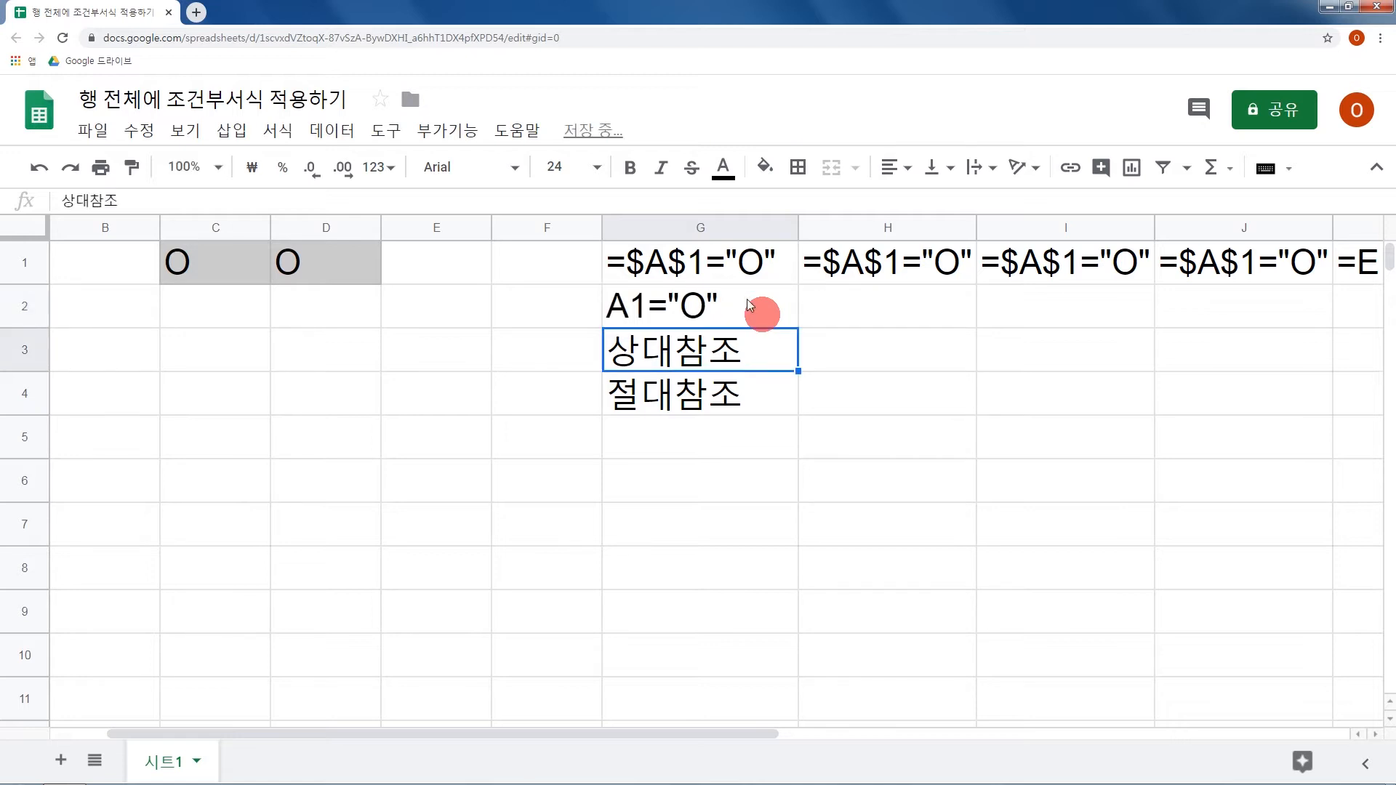
click(746, 279)
click(729, 315)
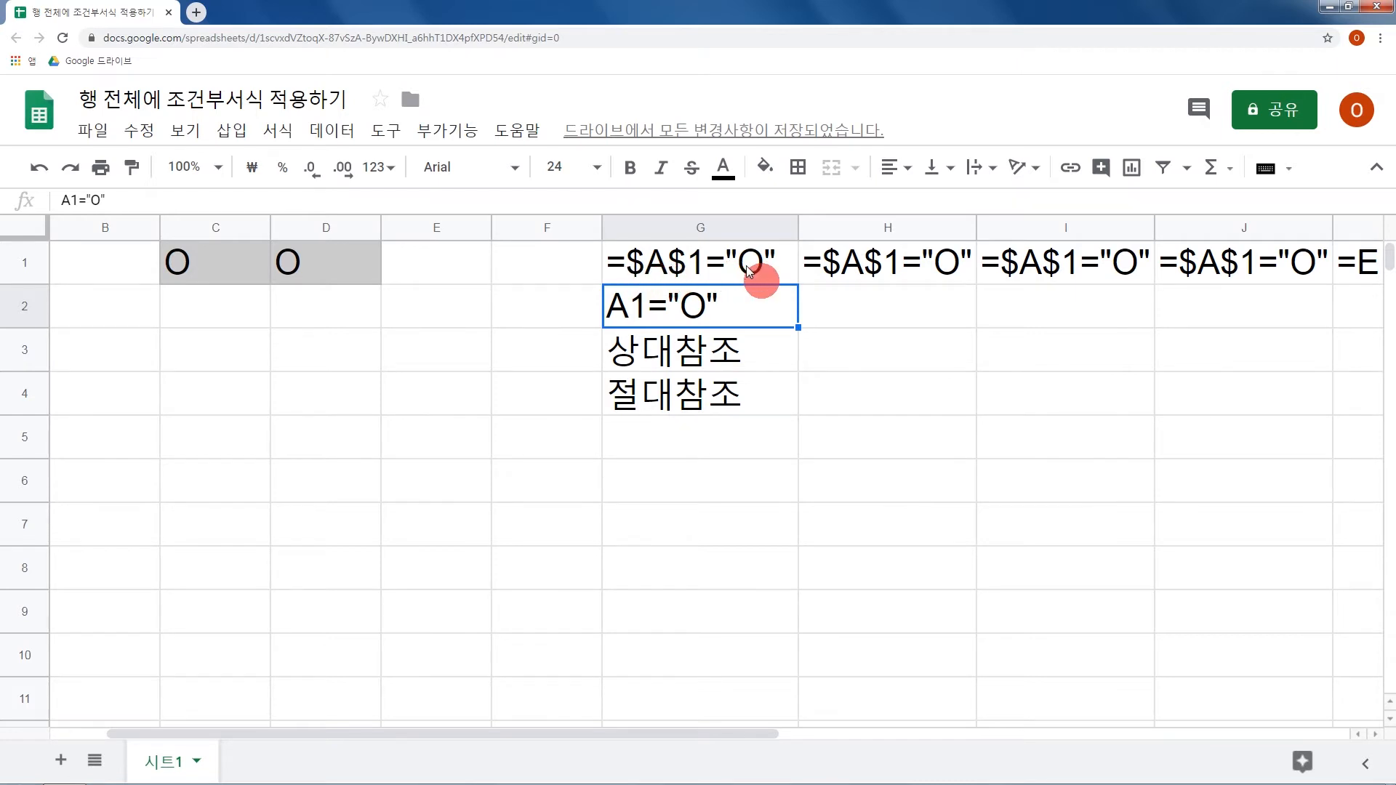
Open the conditional formatting rules for the range A1:E1.
scroll(746, 267, left, 1)
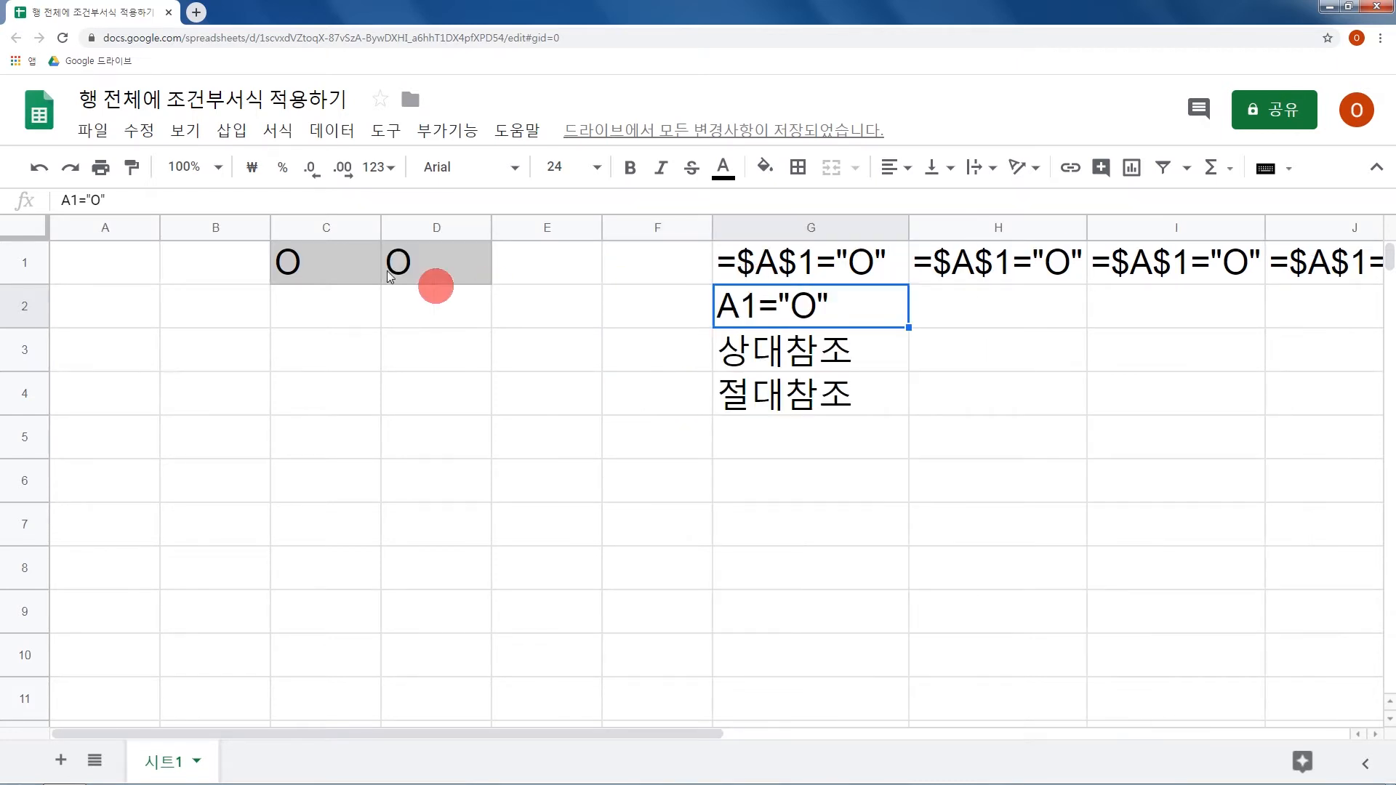
click(135, 272)
drag(215, 272, 534, 263)
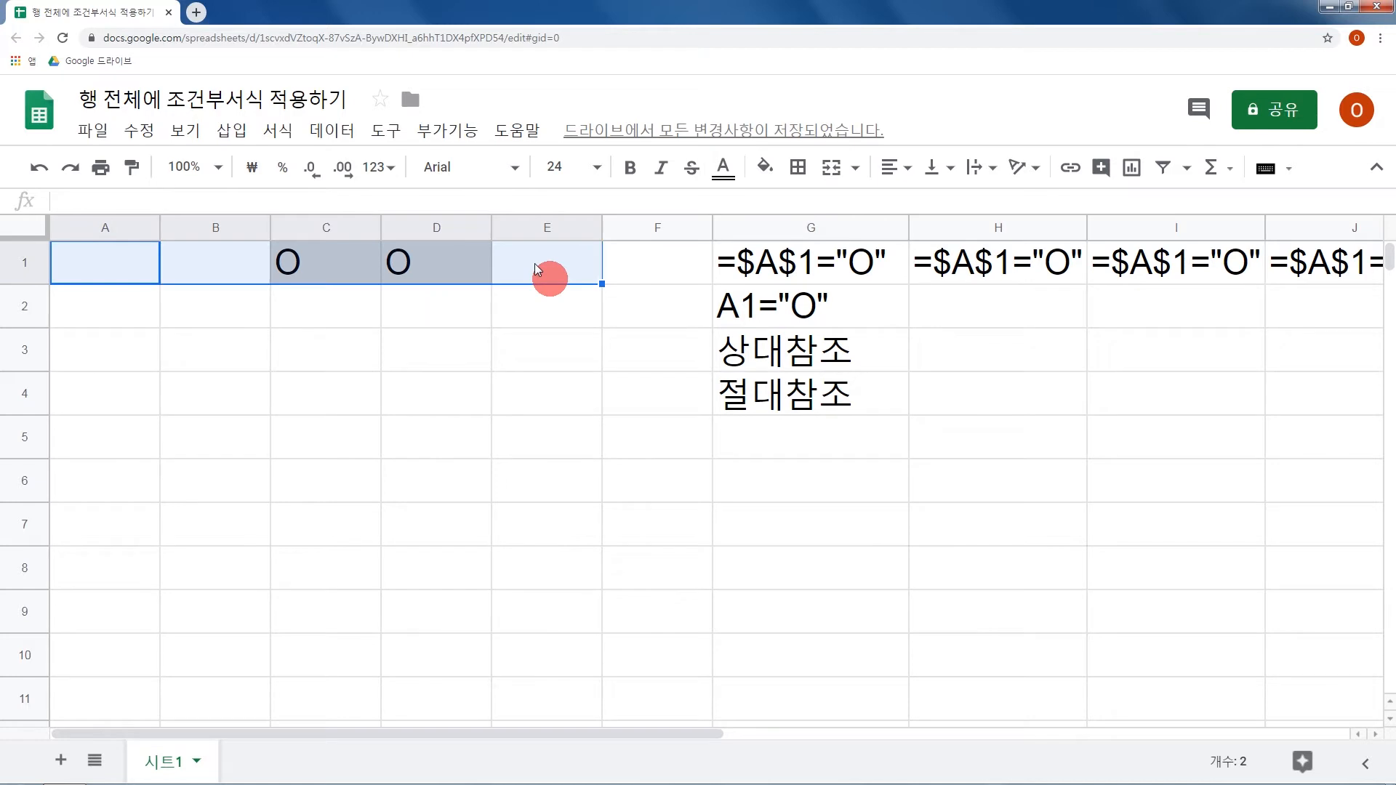
right_click(343, 263)
scroll(483, 467, down, 3)
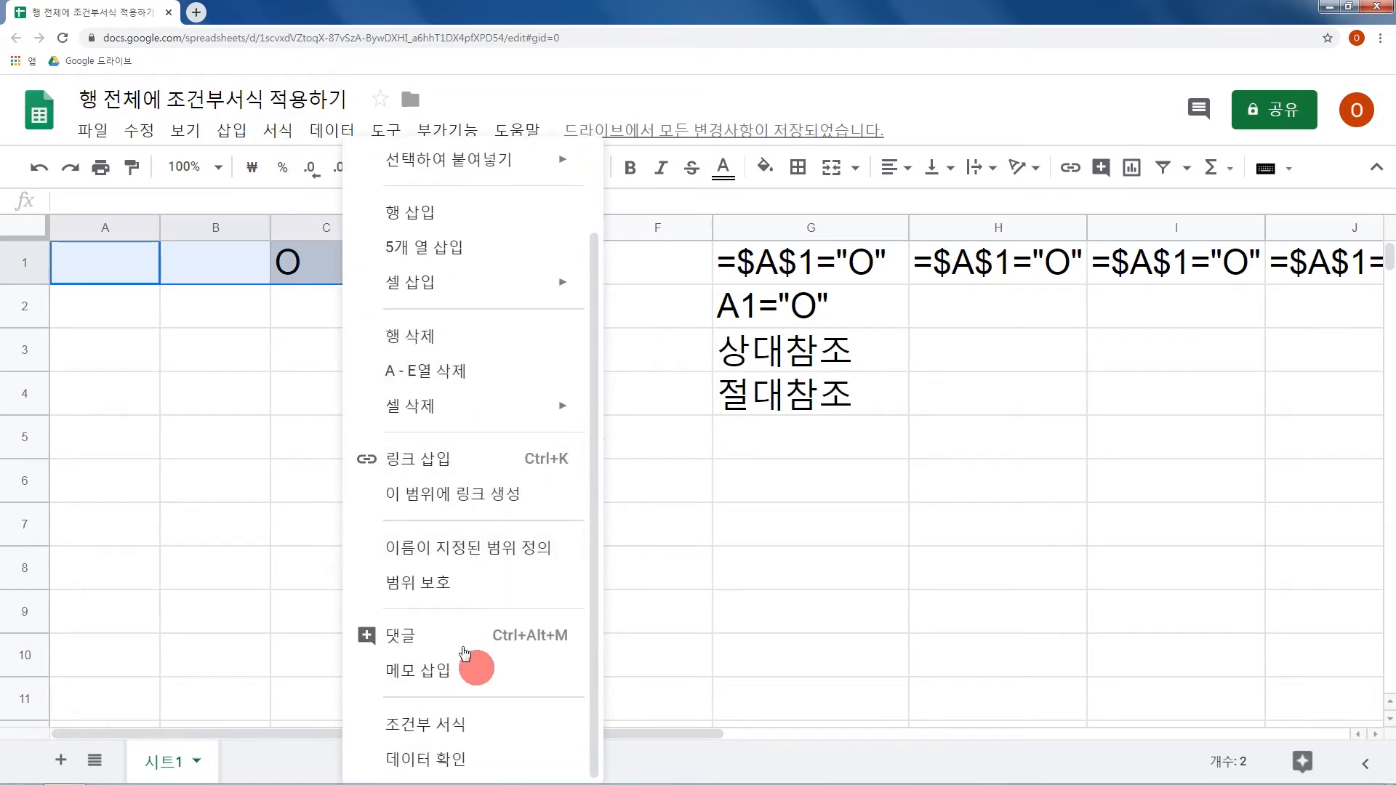
click(469, 723)
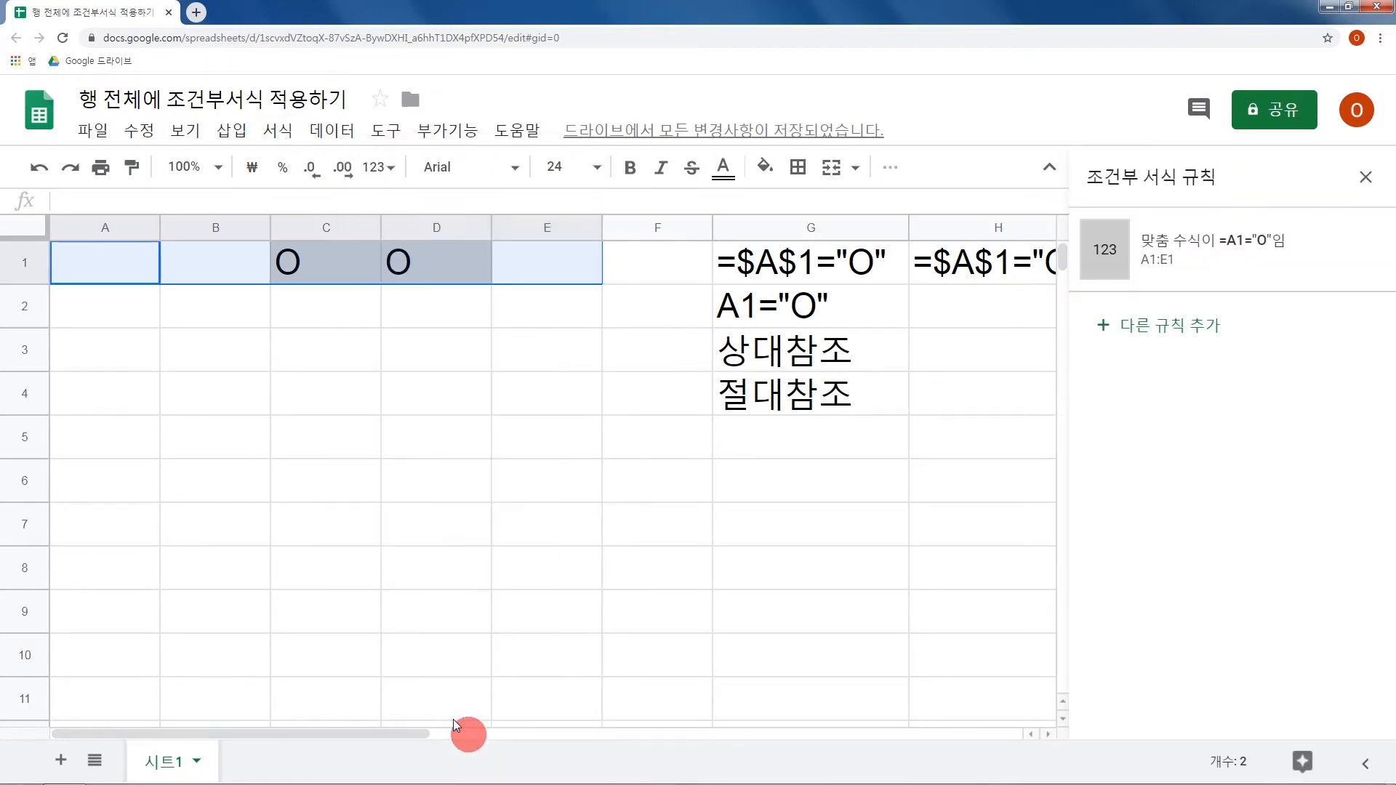
Change the custom formula of the A1:E1 conditional formatting rule to the absolute reference =$A$1="O" and save it.
click(1171, 254)
click(1113, 519)
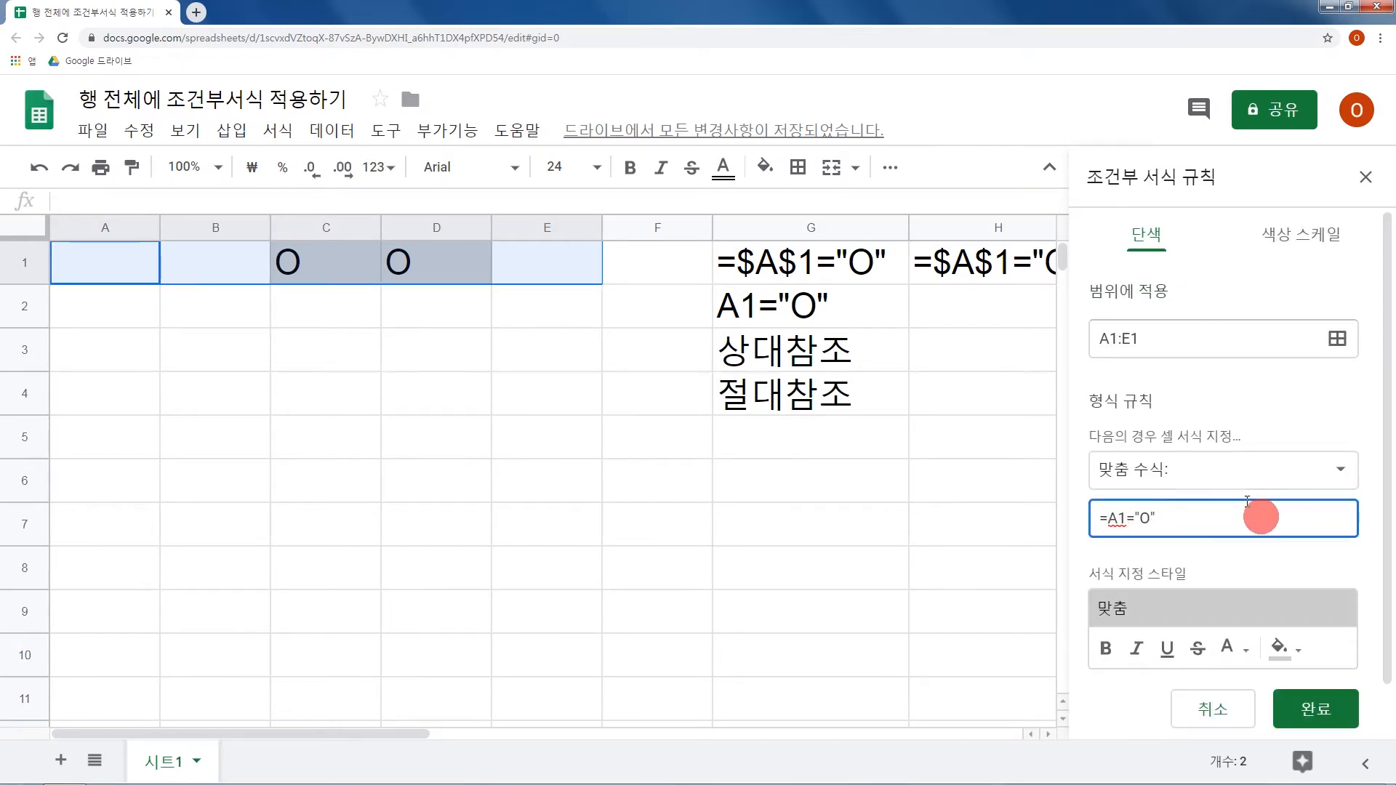
text($)
key(Right)
text($)
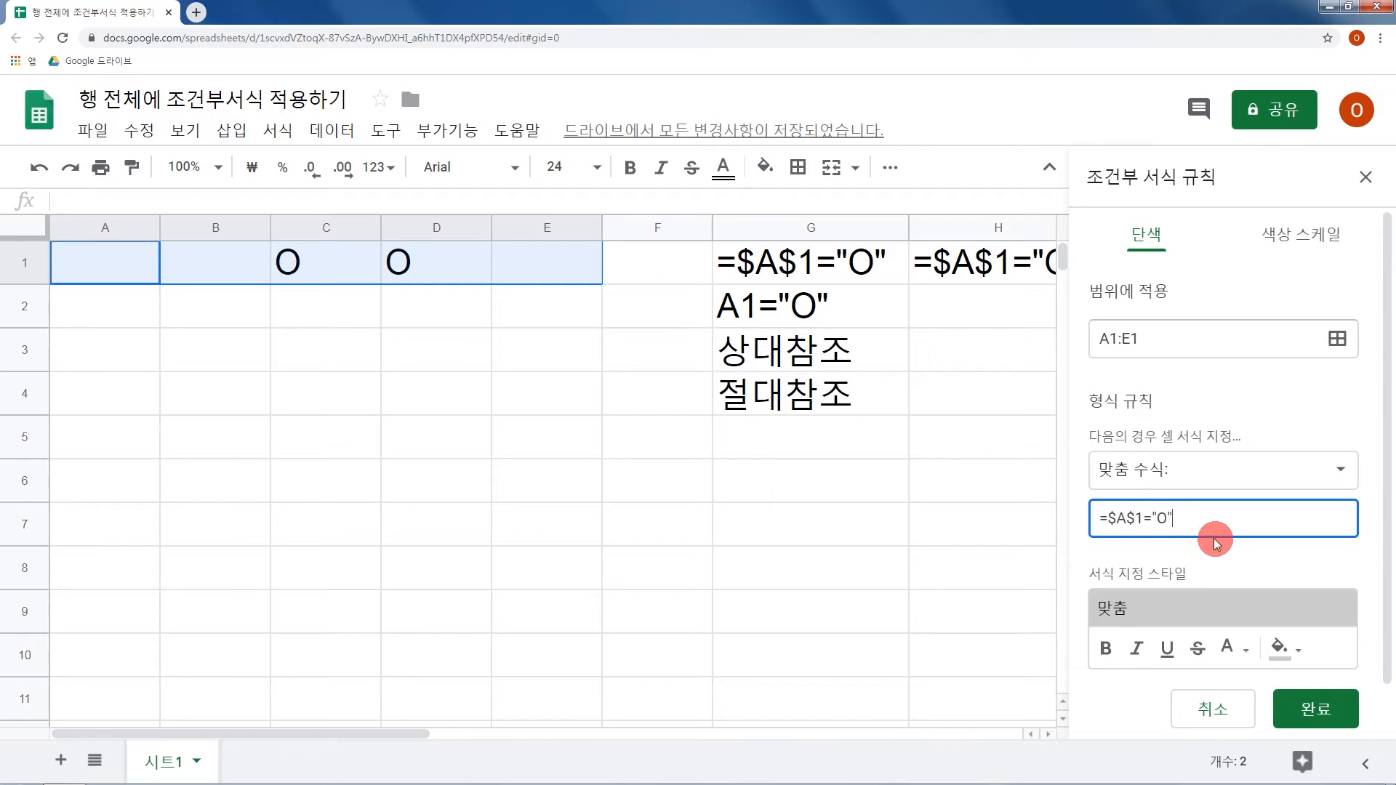
click(1340, 711)
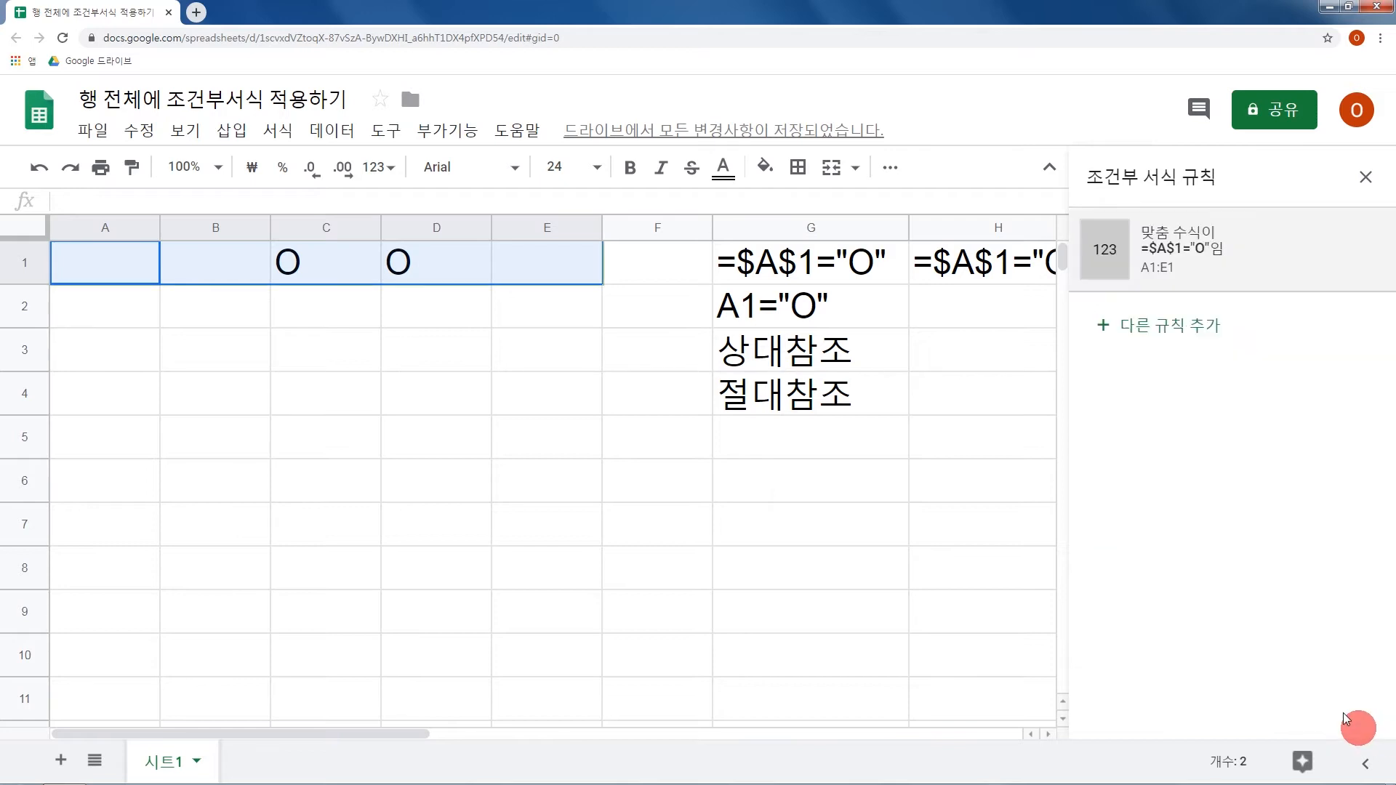
Clear the O entries from cells C1 and D1.
click(951, 451)
click(346, 268)
click(412, 277)
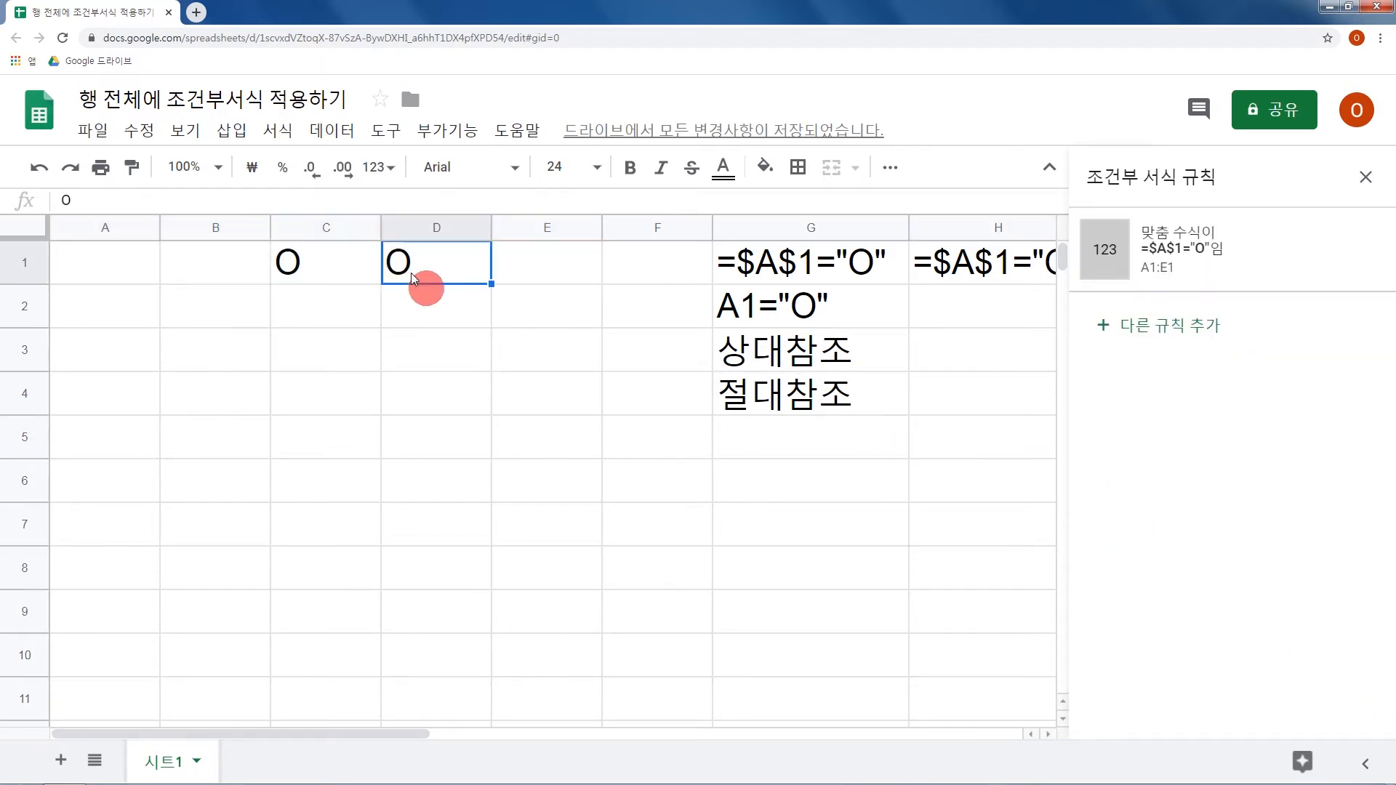
drag(346, 277, 409, 277)
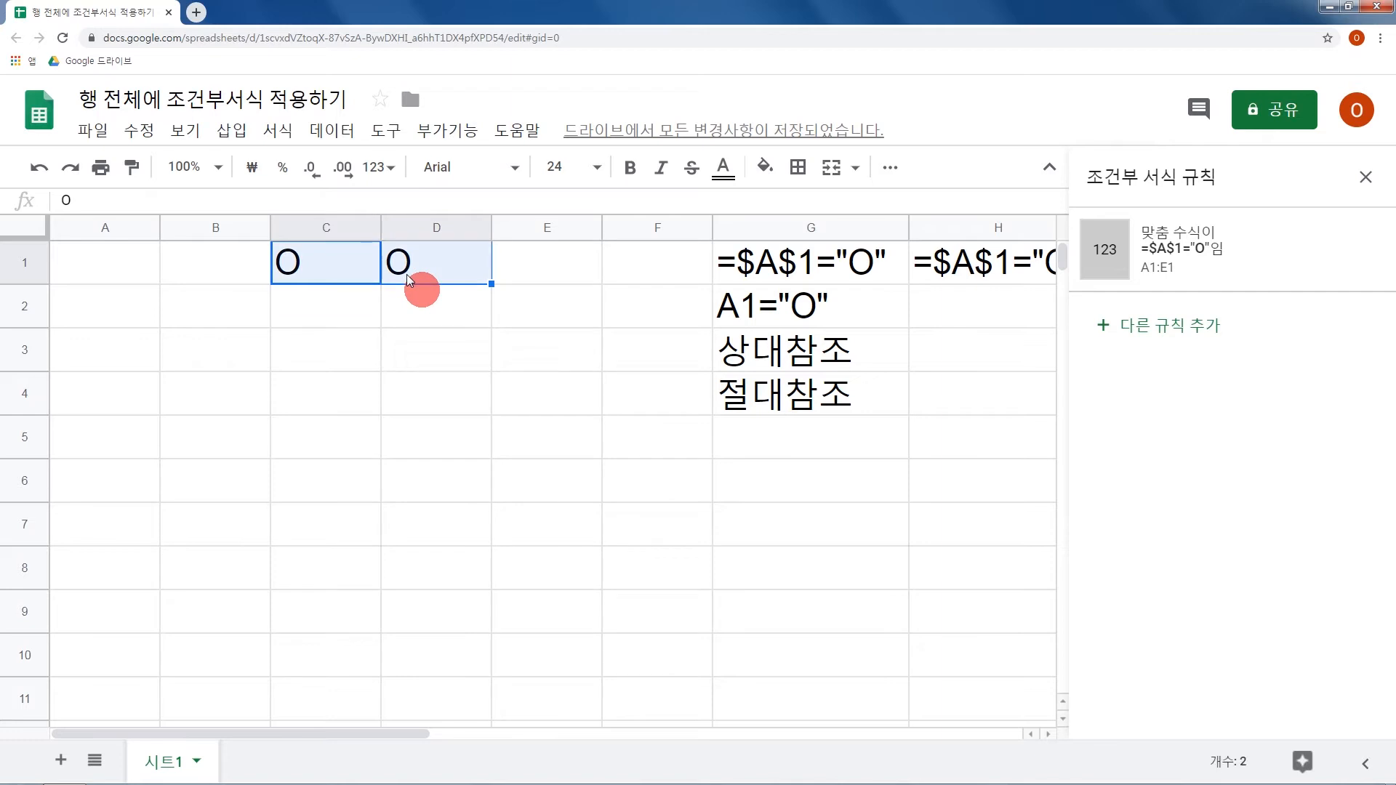
key(Delete)
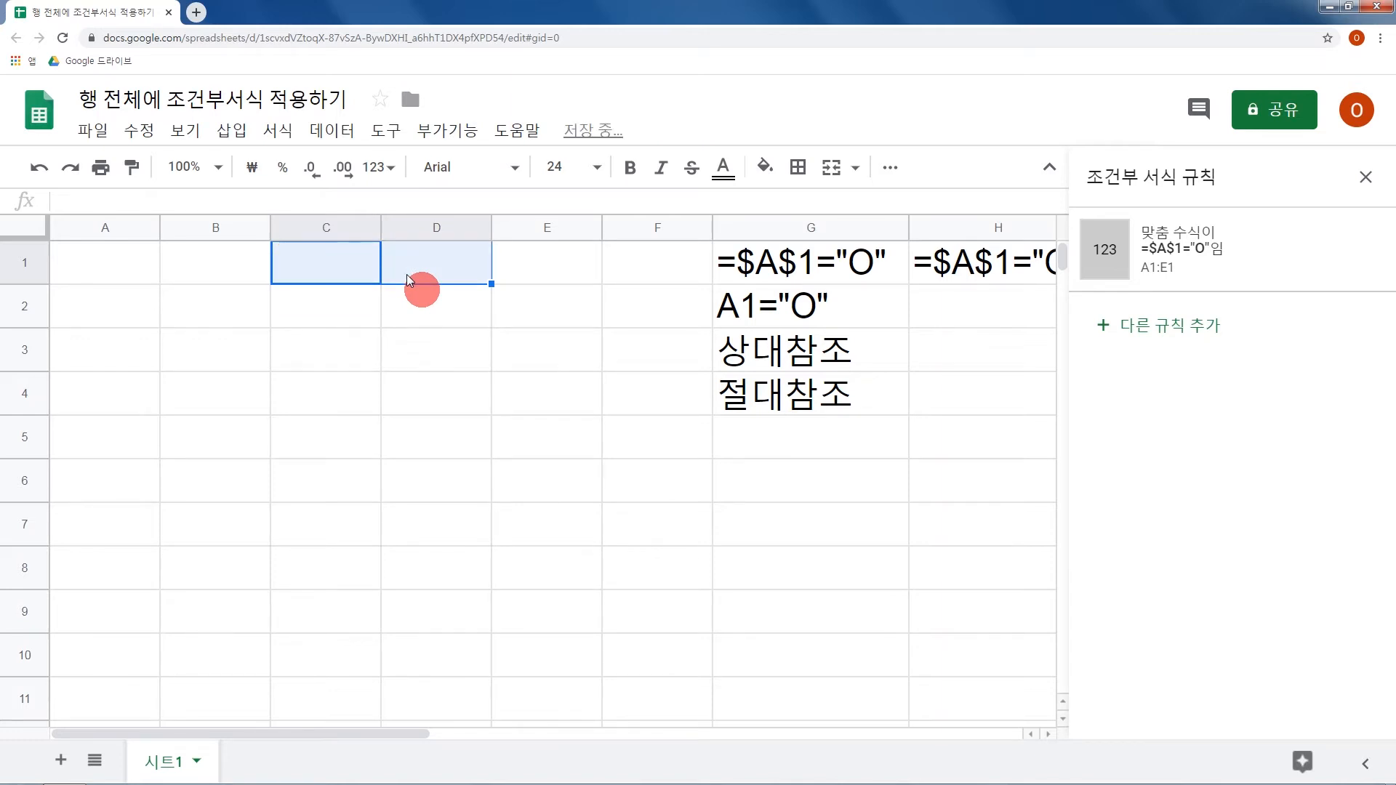
Enter O in A1 to test the rule across A1:E1, and close the conditional formatting rules.
click(128, 263)
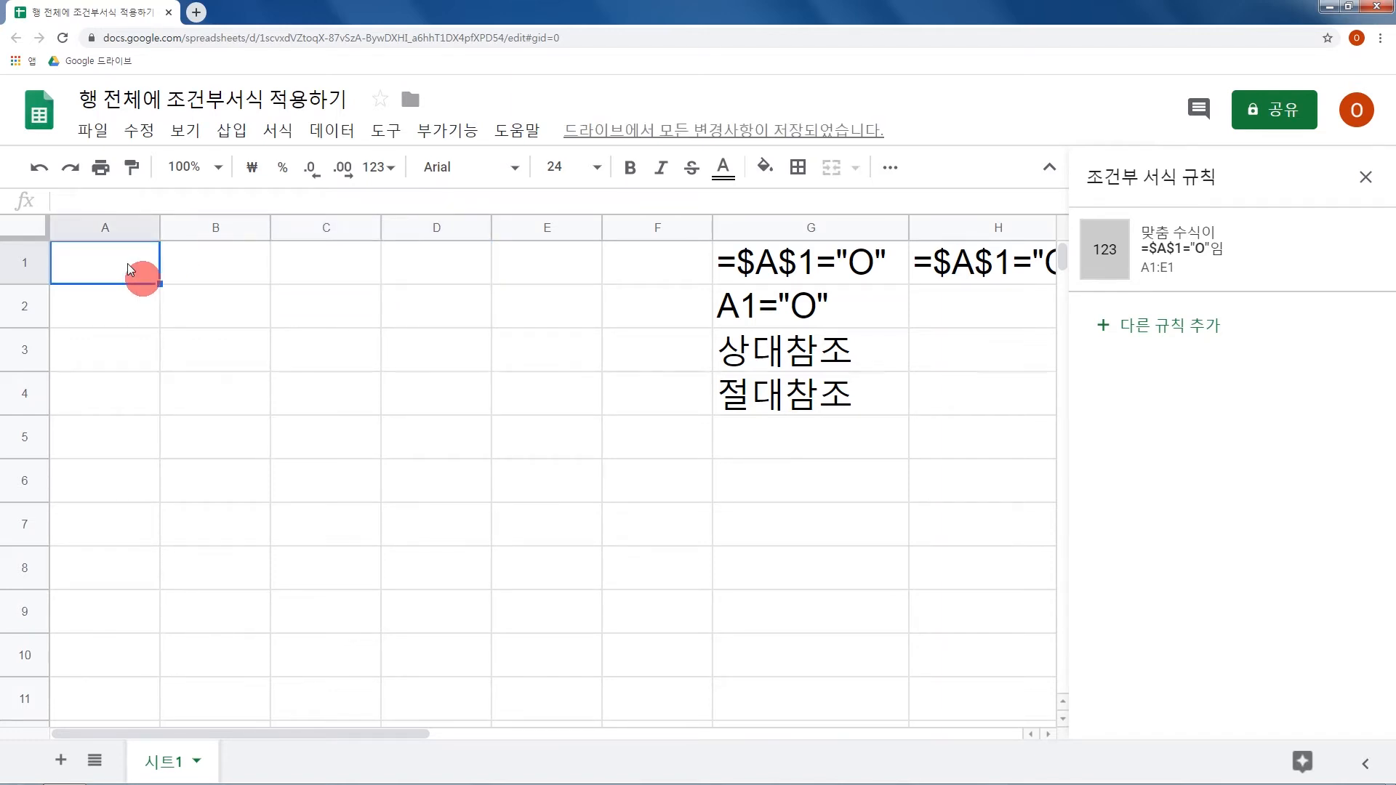
text(O)
key(Return)
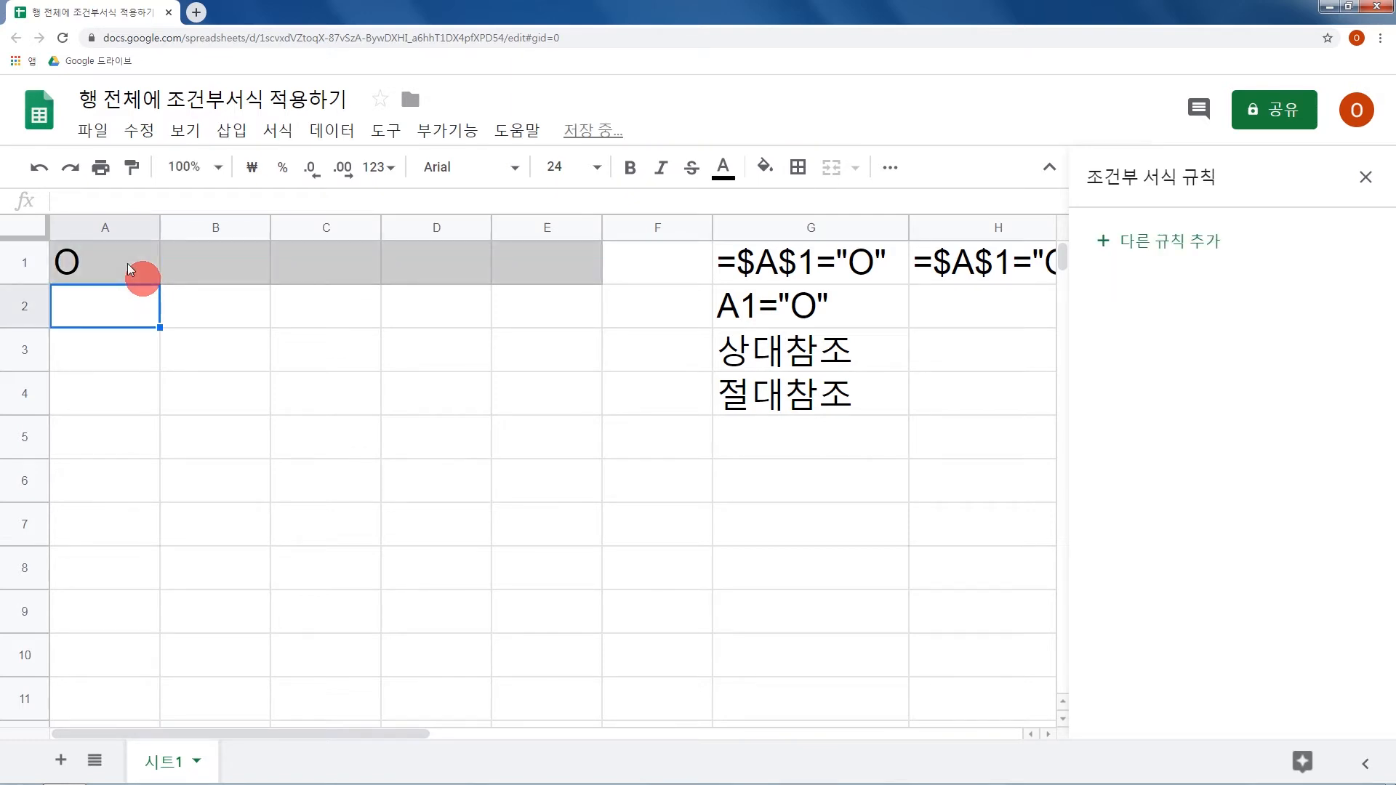
drag(128, 263, 557, 282)
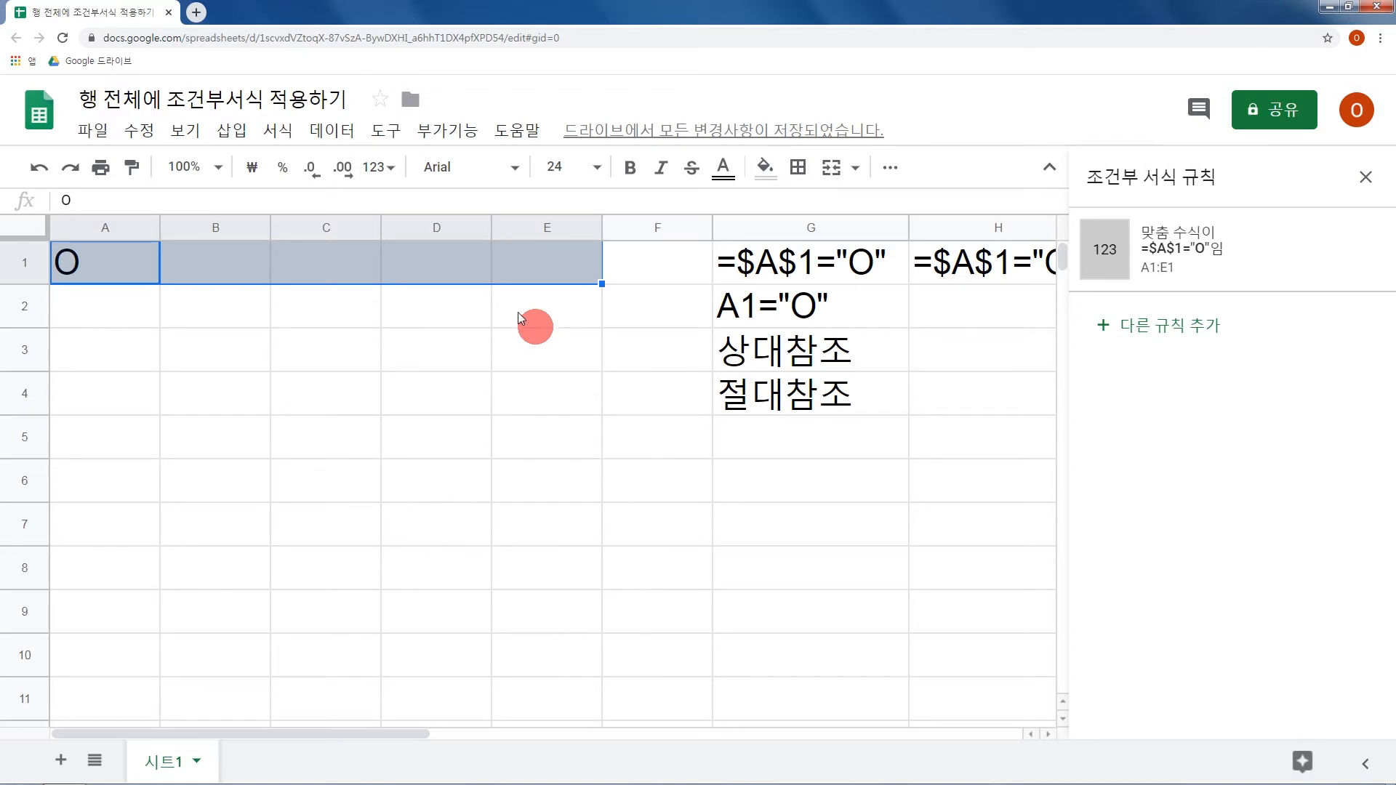
click(484, 327)
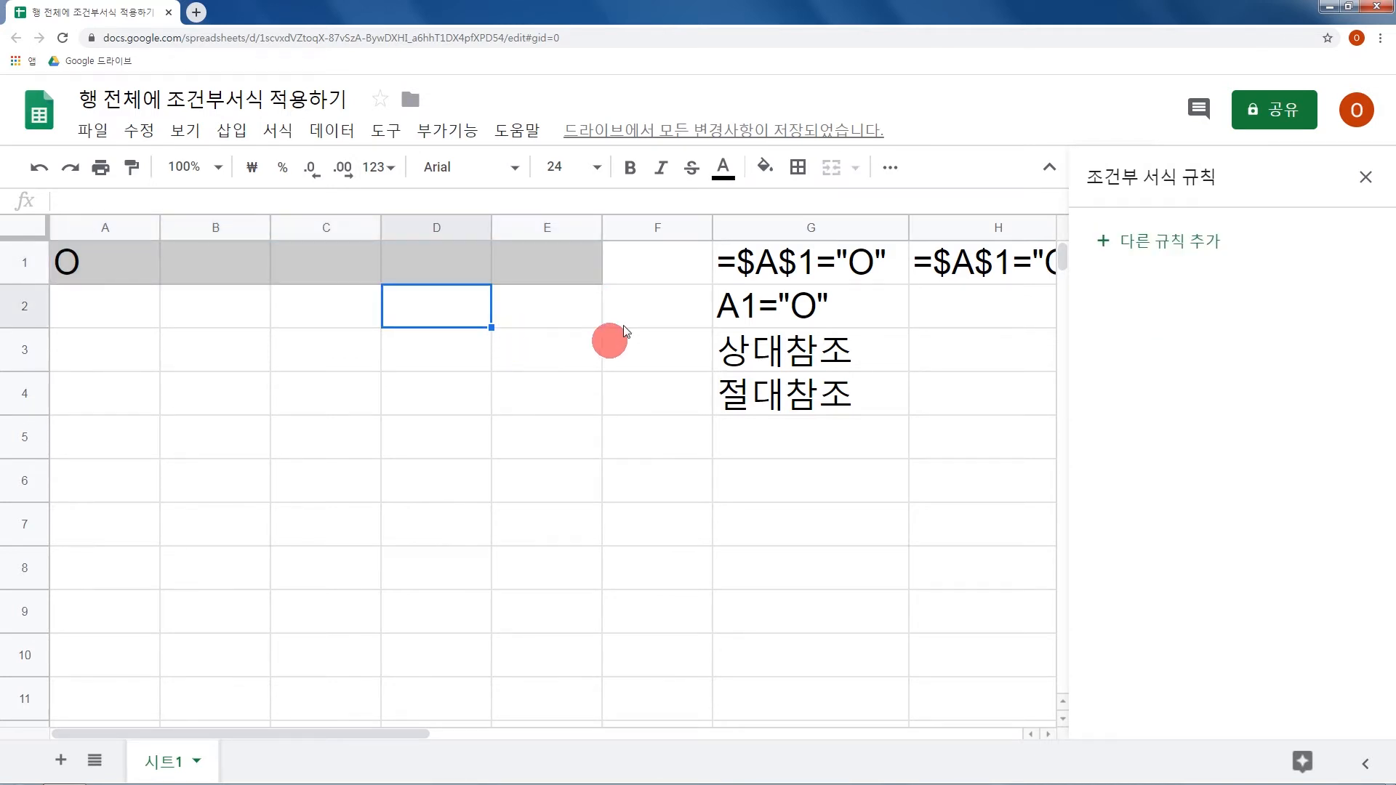
click(1365, 179)
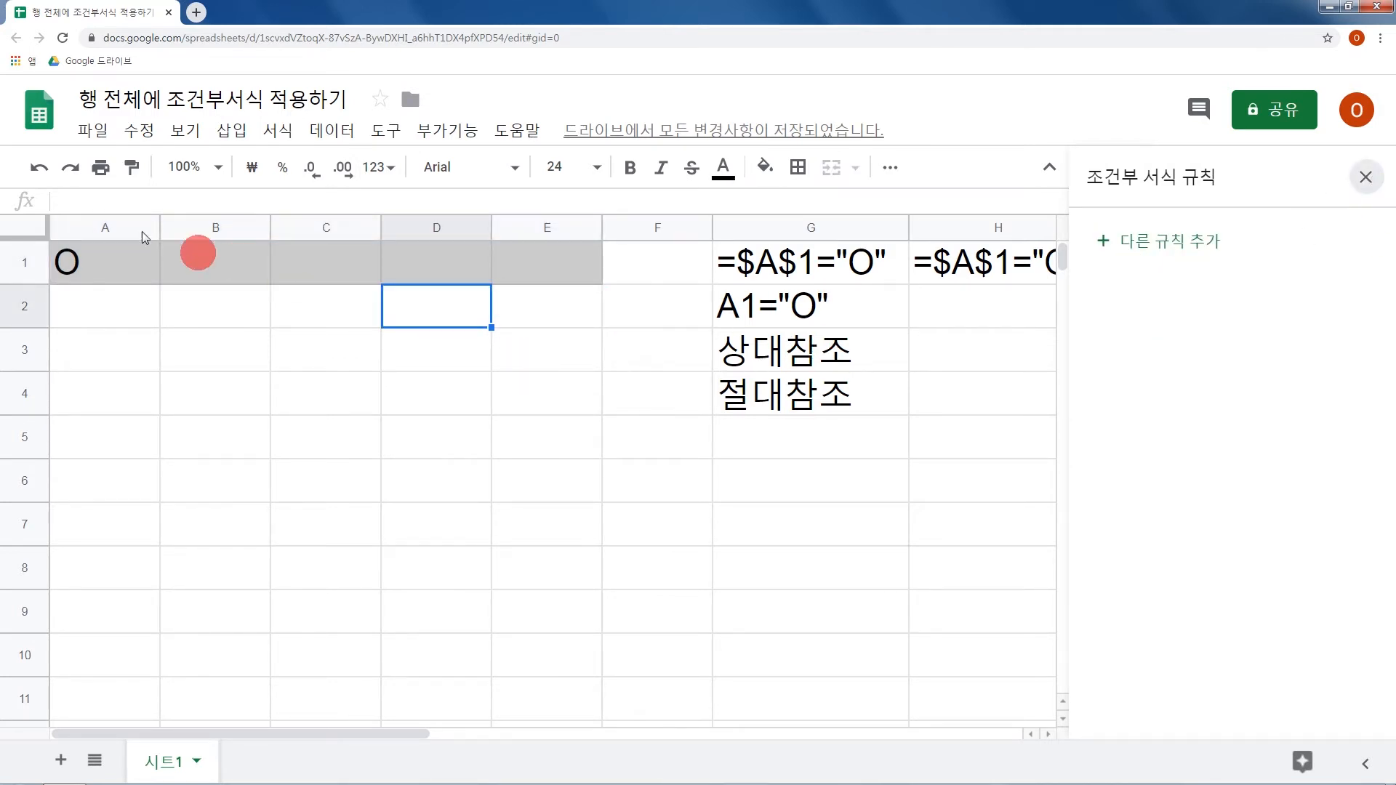
Compare the absolute-reference formulas in G1, H1, I1 and J1 with the test cell A1.
click(867, 280)
click(967, 282)
click(1156, 282)
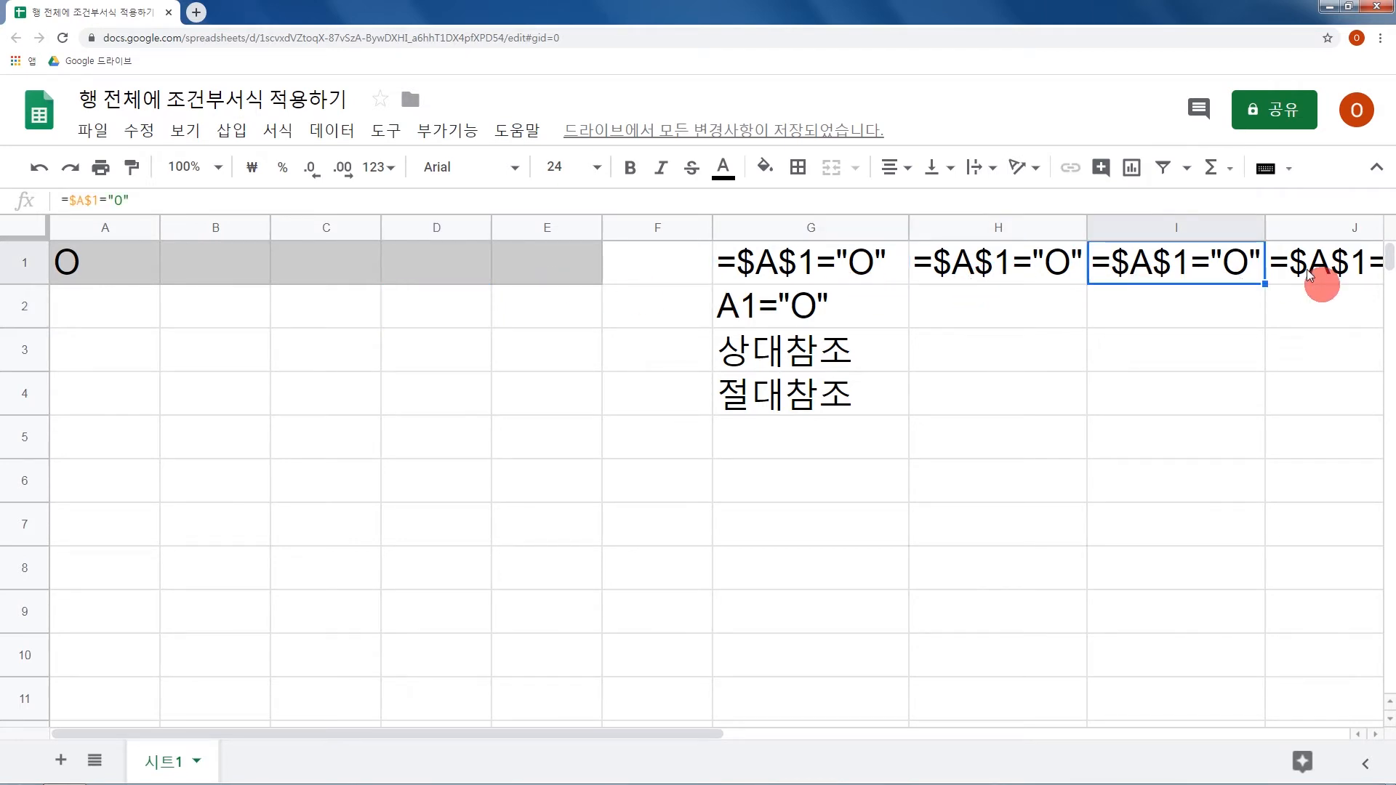
click(1309, 274)
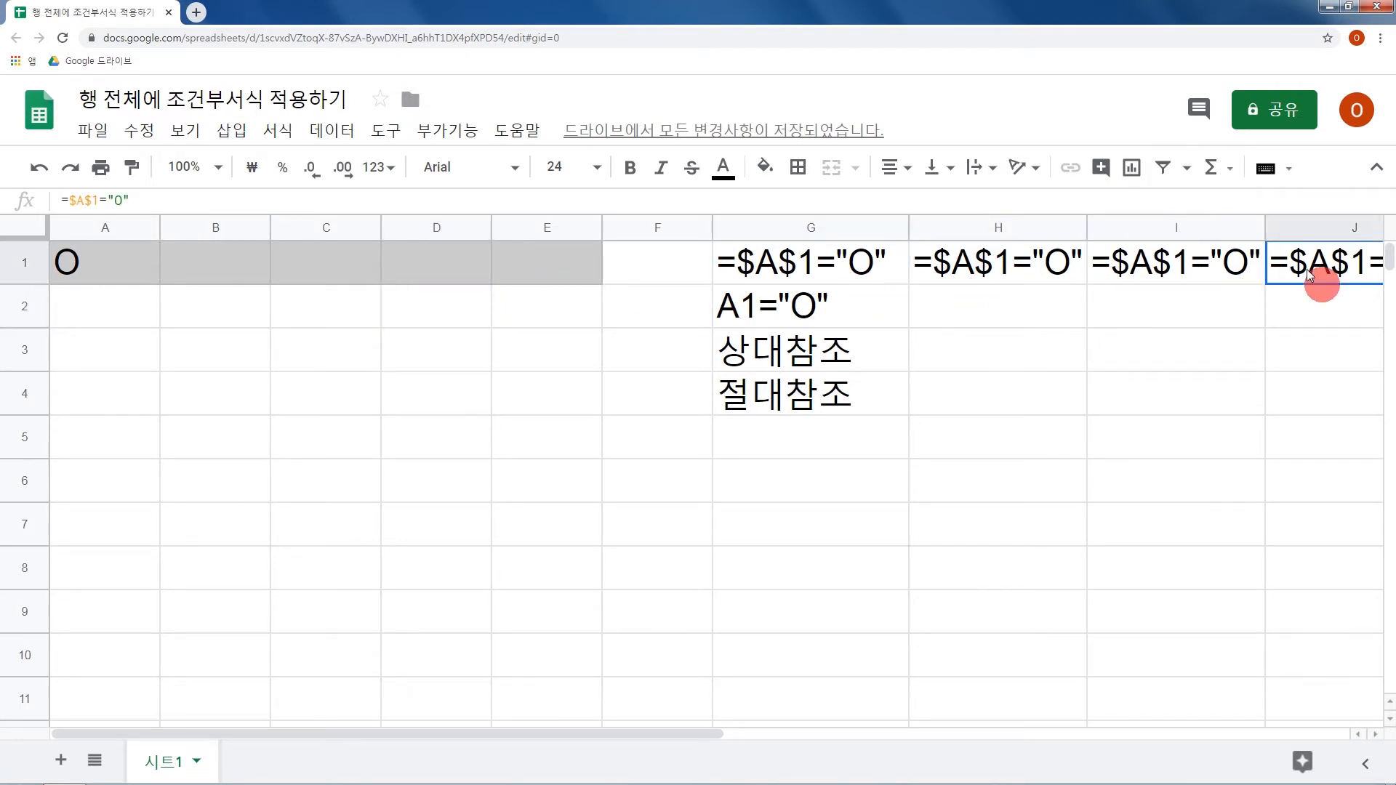
click(110, 268)
click(787, 269)
click(983, 274)
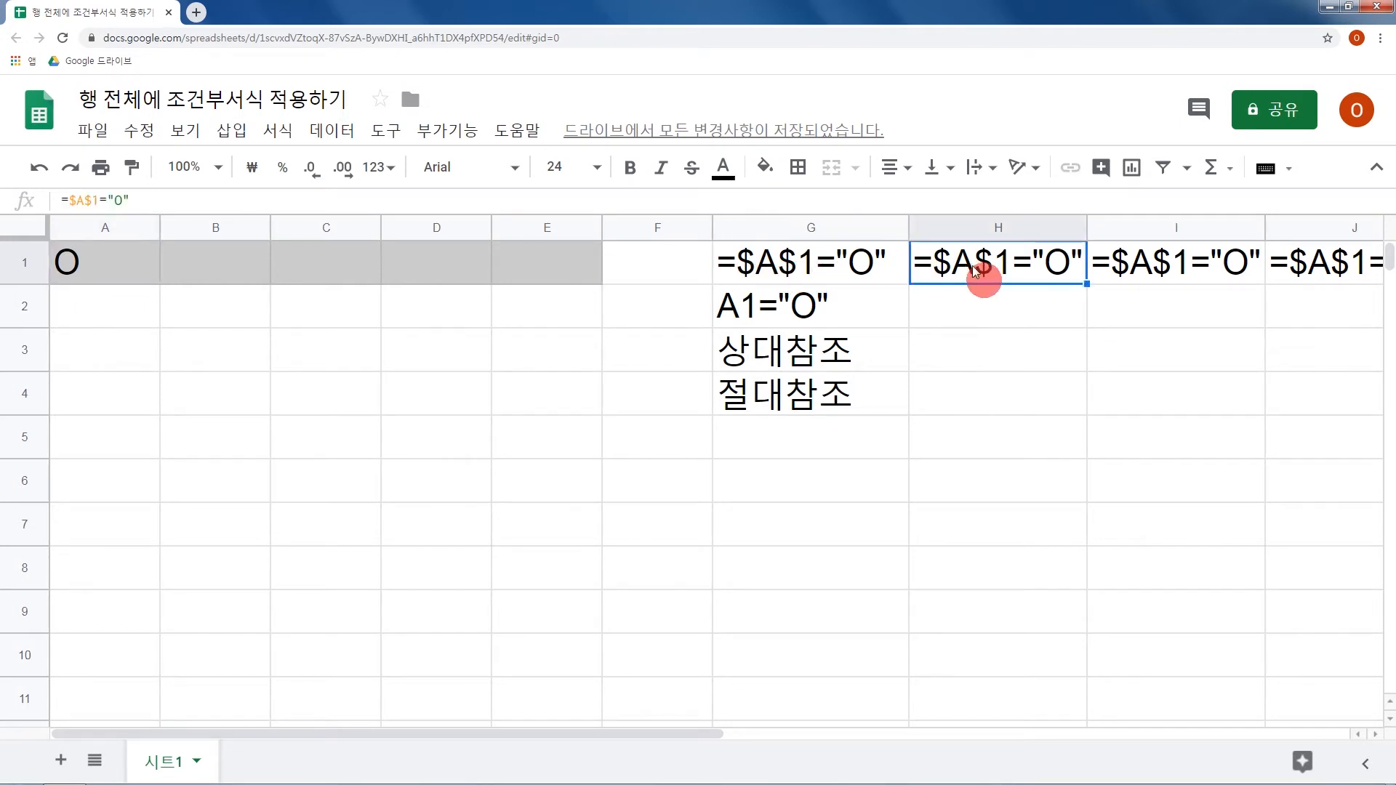
click(1171, 270)
click(1344, 273)
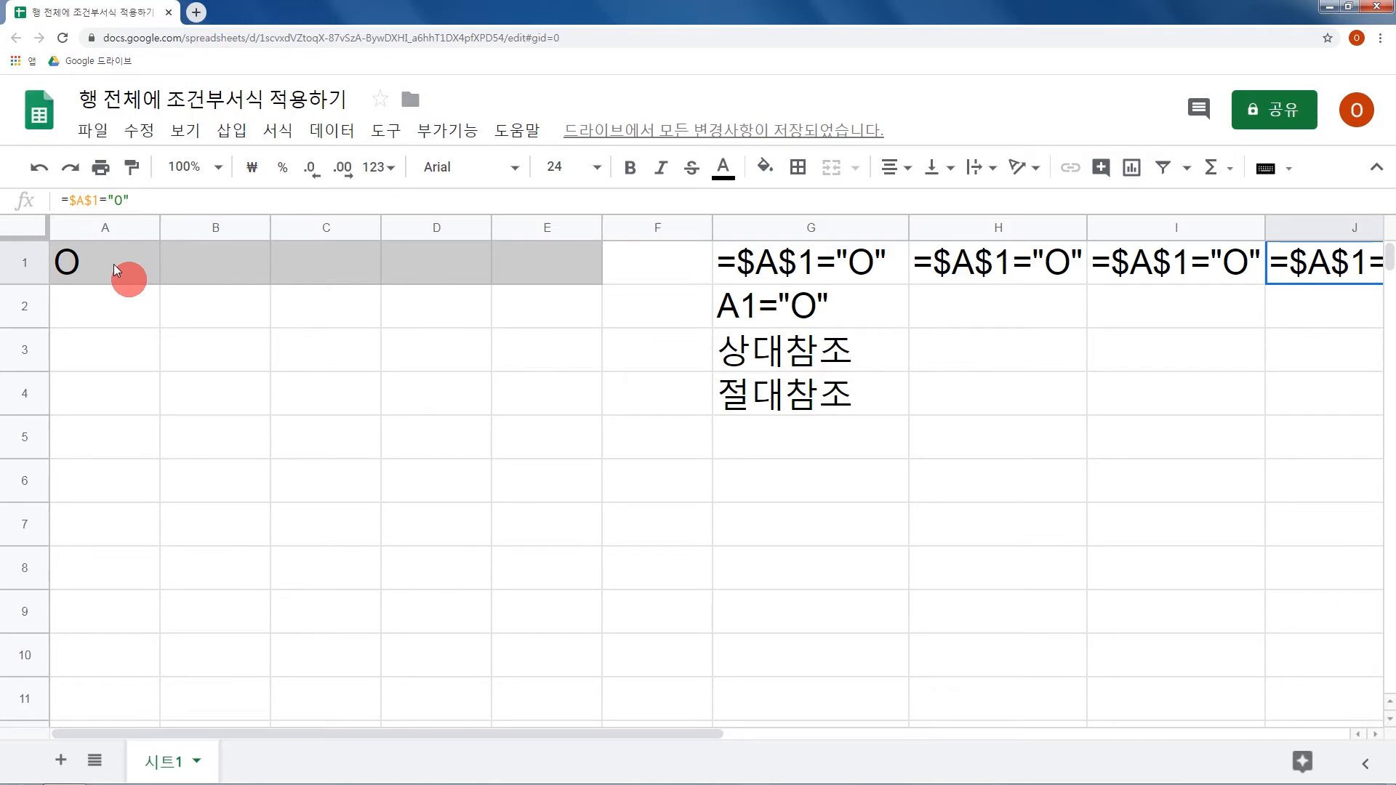
Open the conditional formatting rules for A1:E1 and delete the =$A$1="O" rule.
drag(113, 264, 538, 284)
right_click(537, 284)
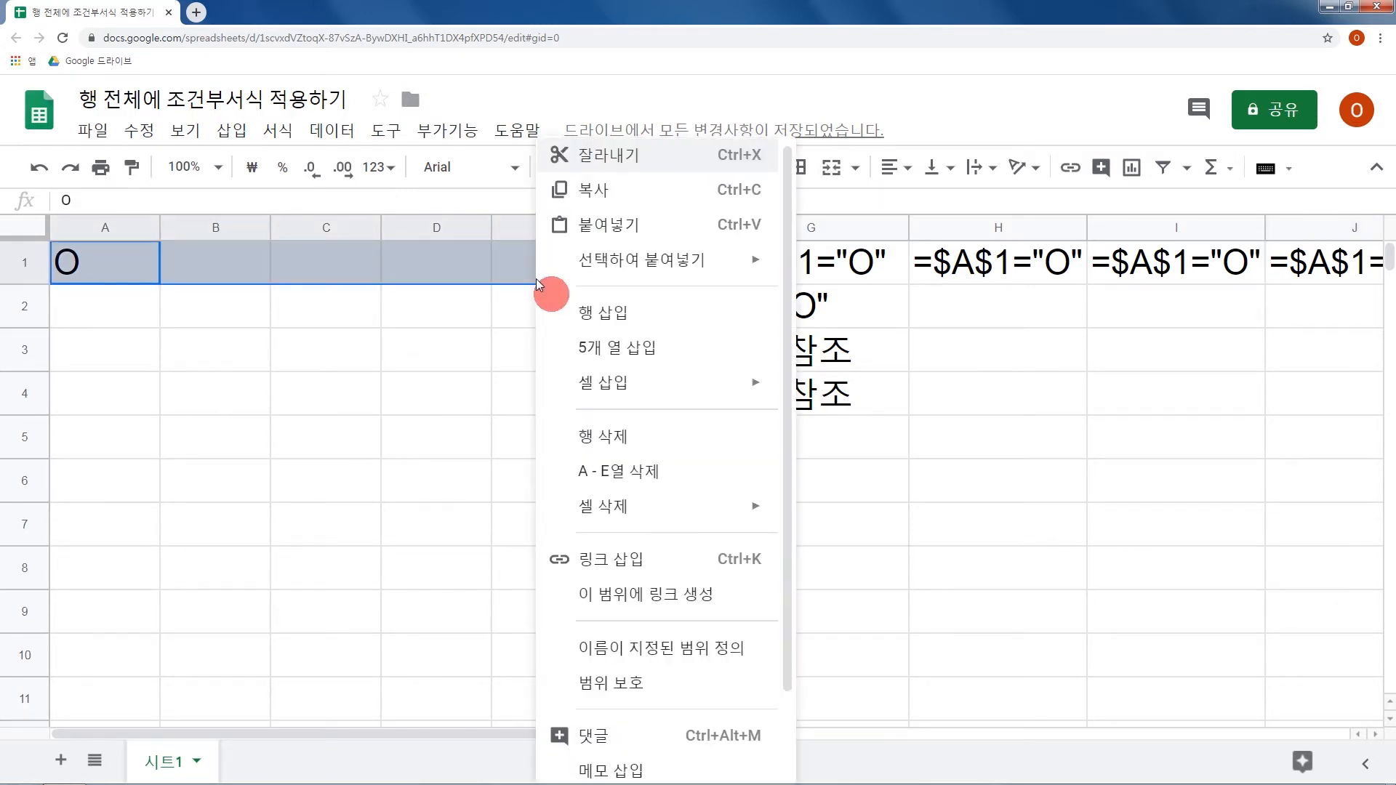
scroll(658, 625, down, 1)
scroll(654, 654, down, 2)
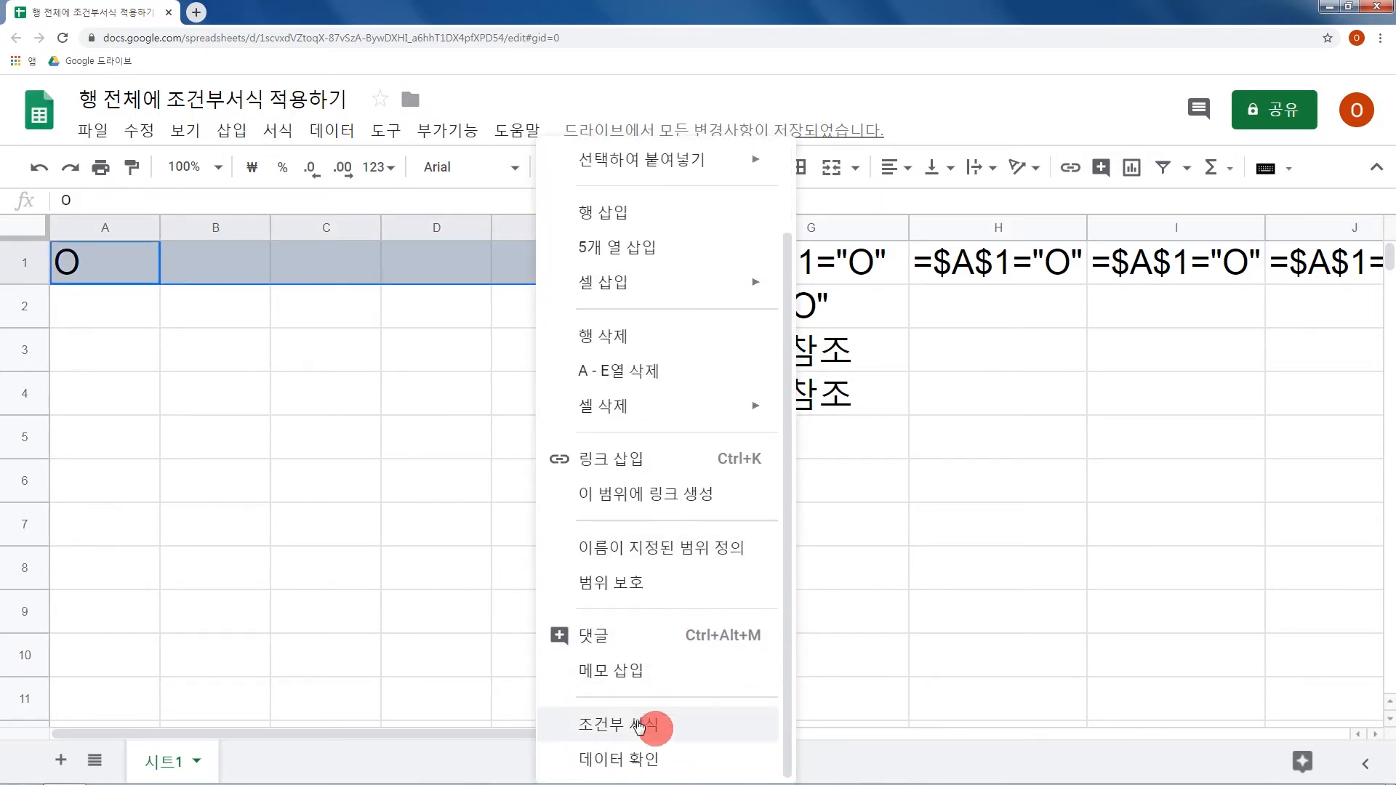
click(639, 720)
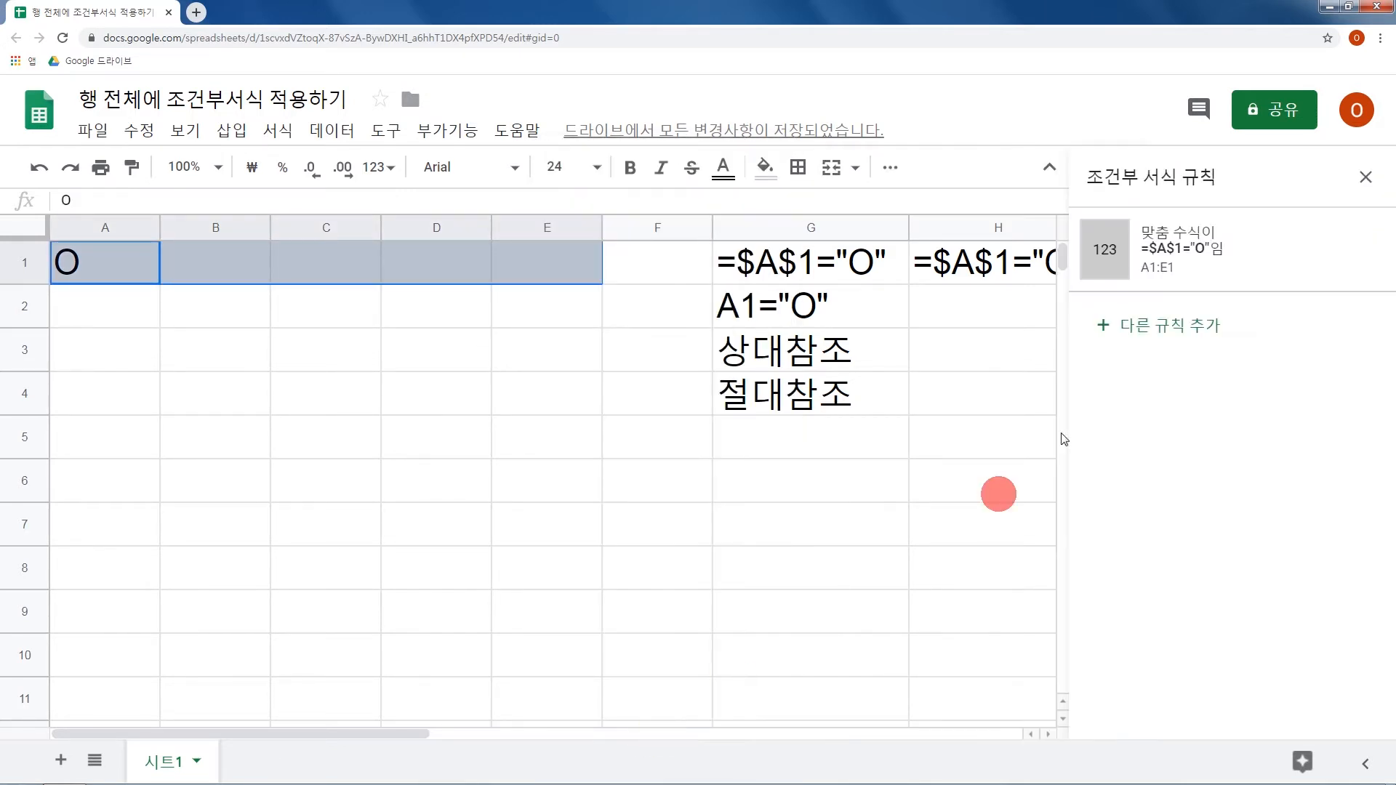
click(1340, 260)
Clear the O entry from cell A1.
click(753, 411)
click(103, 264)
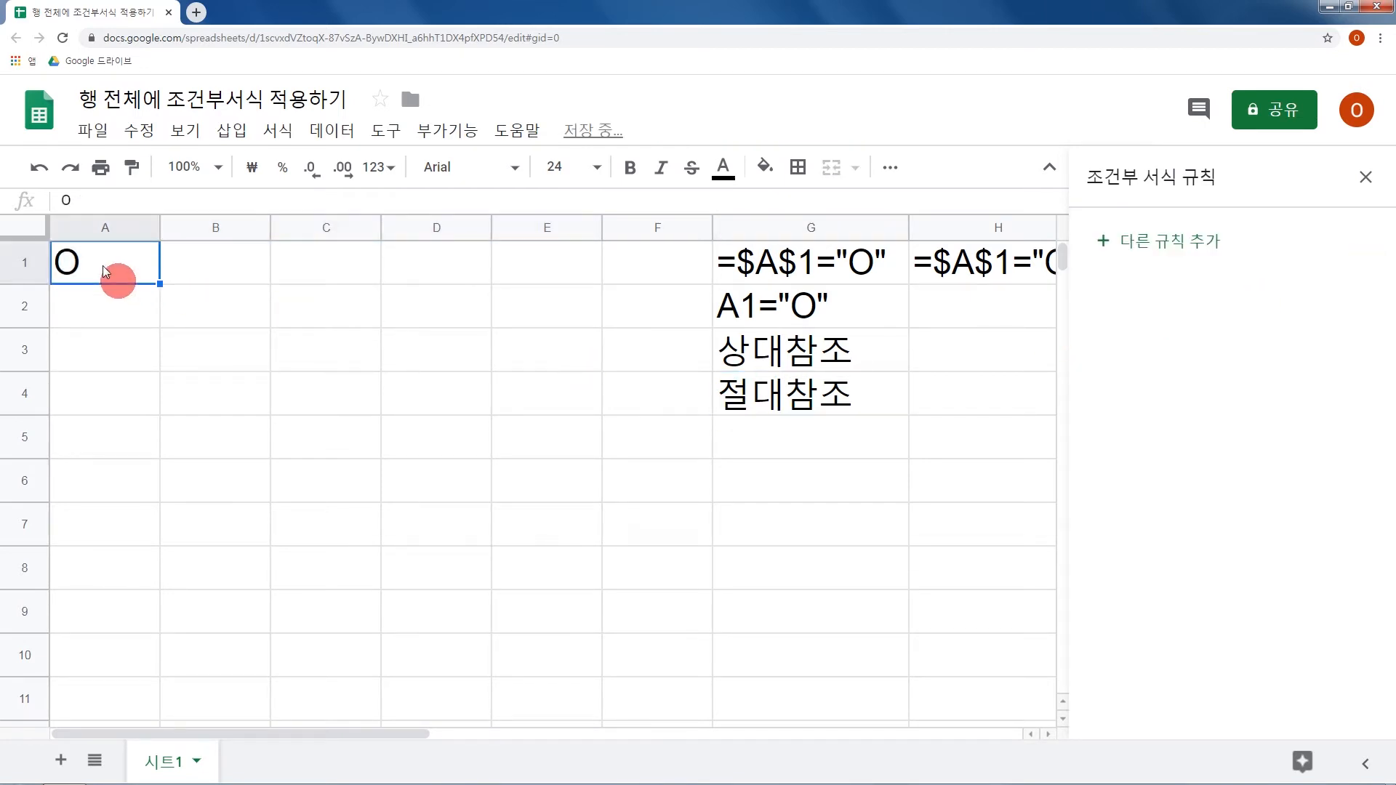
key(Delete)
Add a conditional formatting rule to the range A1:E7 with the custom formula =$A$1="O".
mouse_move(120, 265)
mouse_down()
mouse_move(510, 304)
mouse_move(534, 520)
mouse_up()
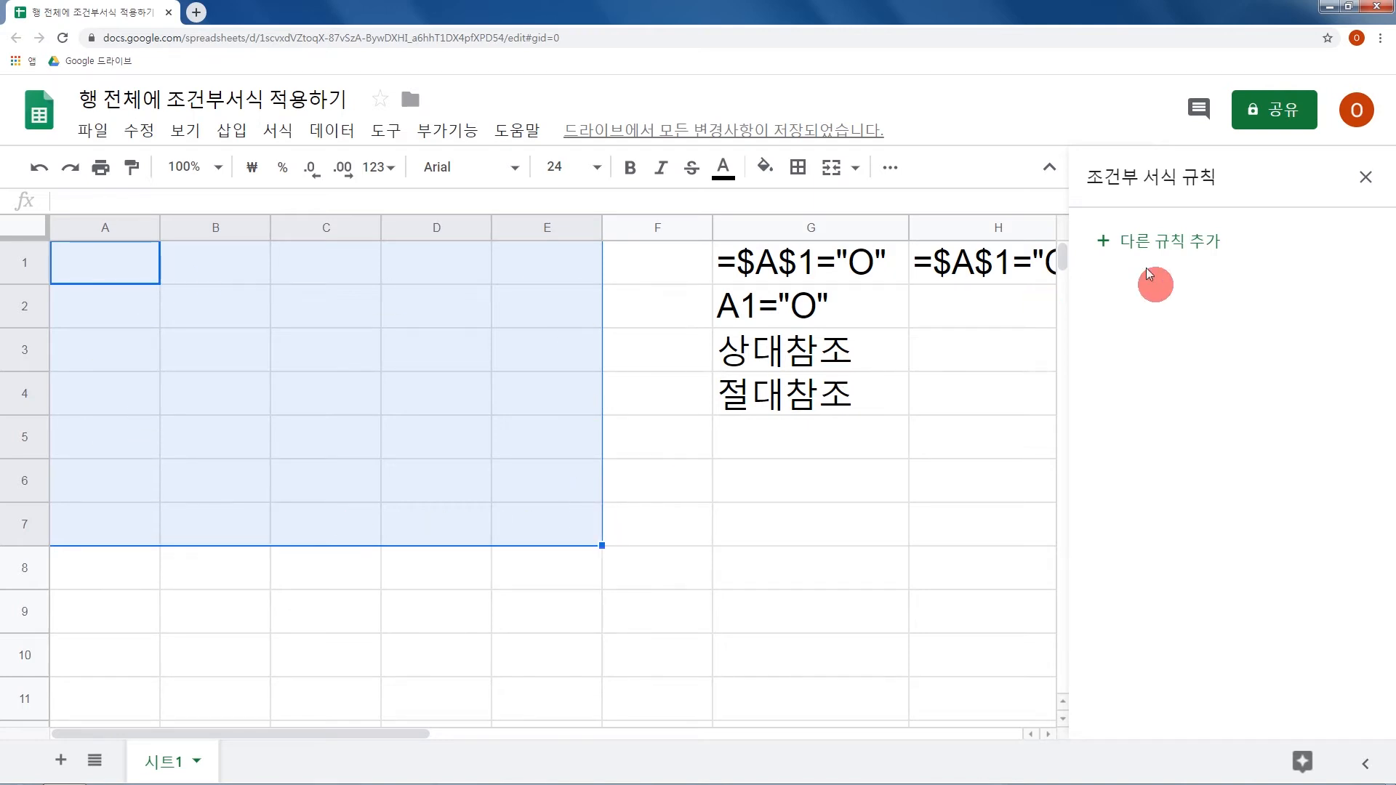
click(1187, 243)
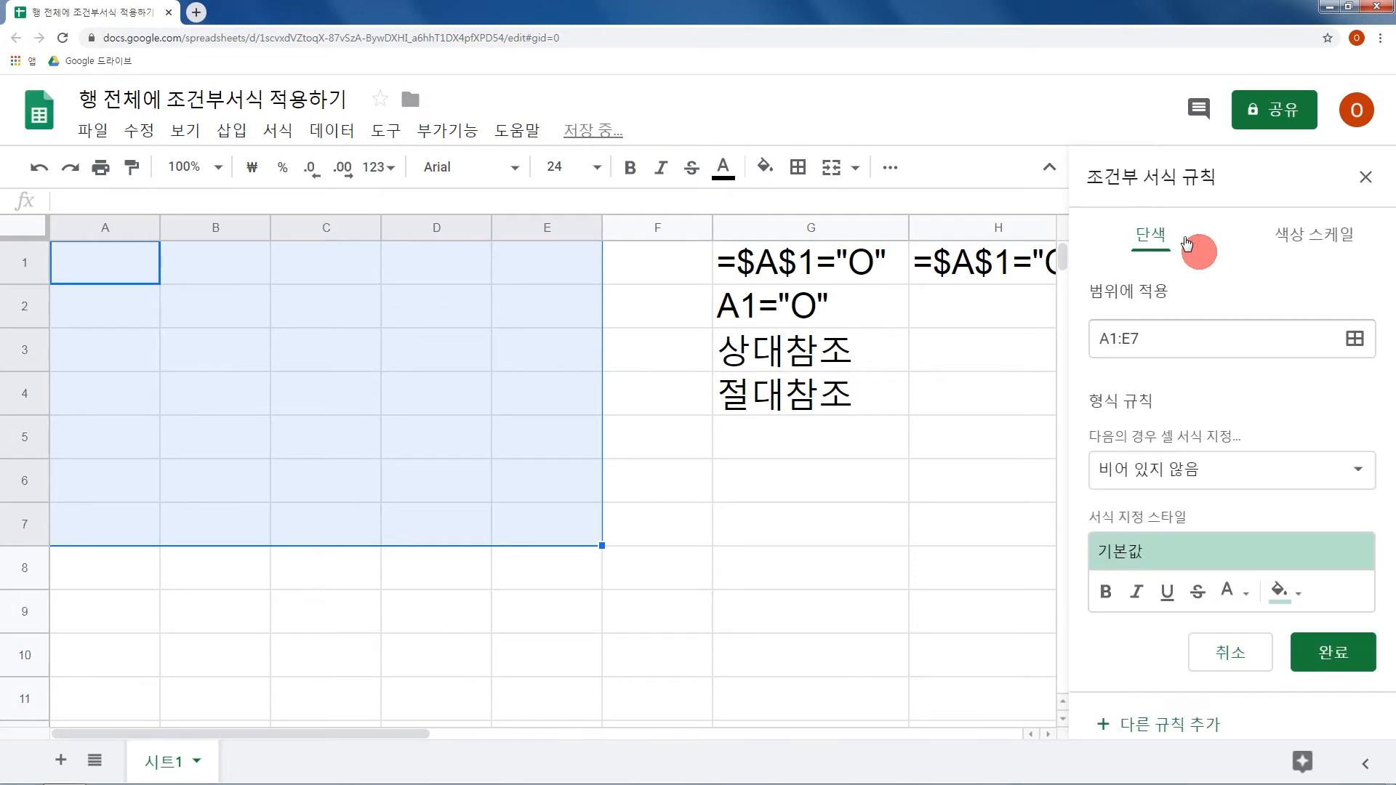
click(1231, 482)
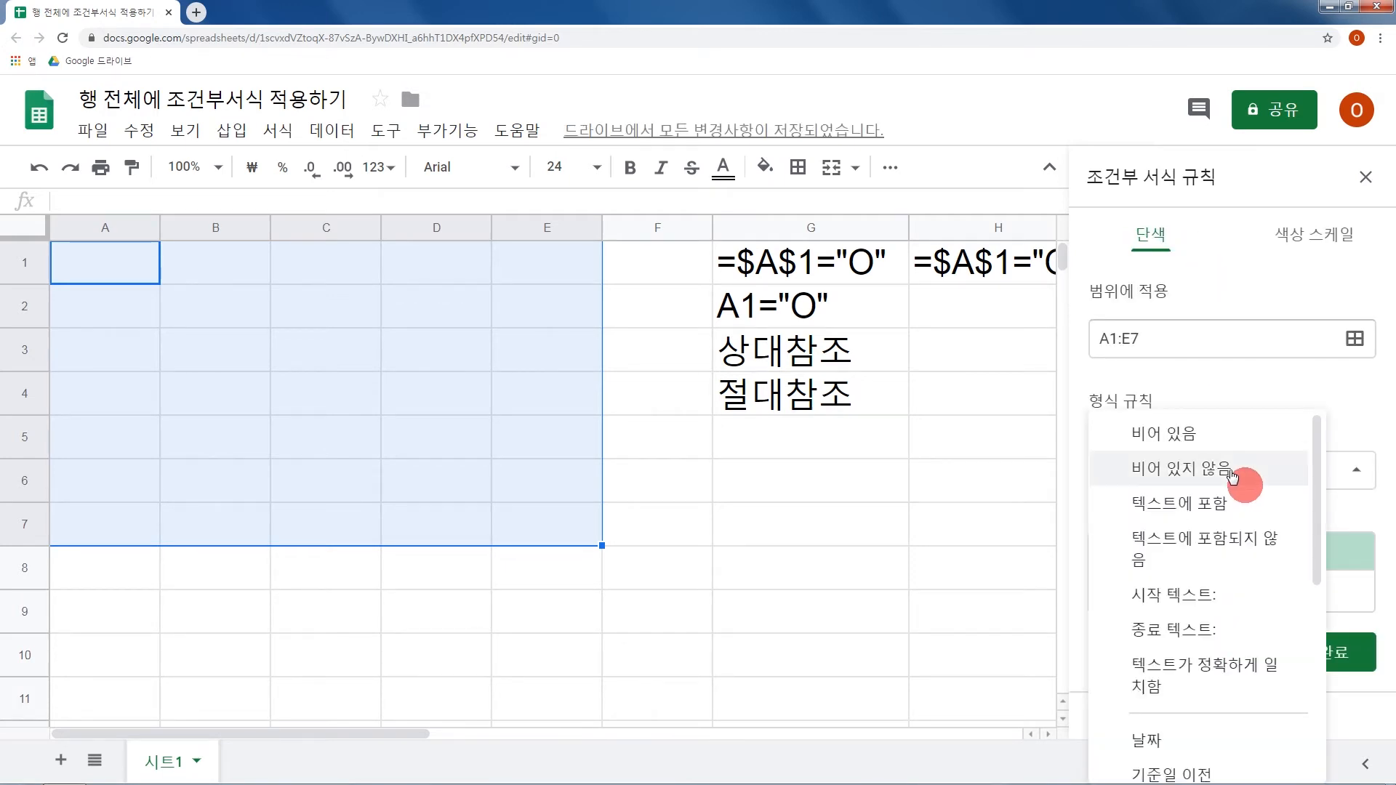
scroll(1231, 476, down, 5)
click(1209, 758)
click(1191, 520)
text(=)
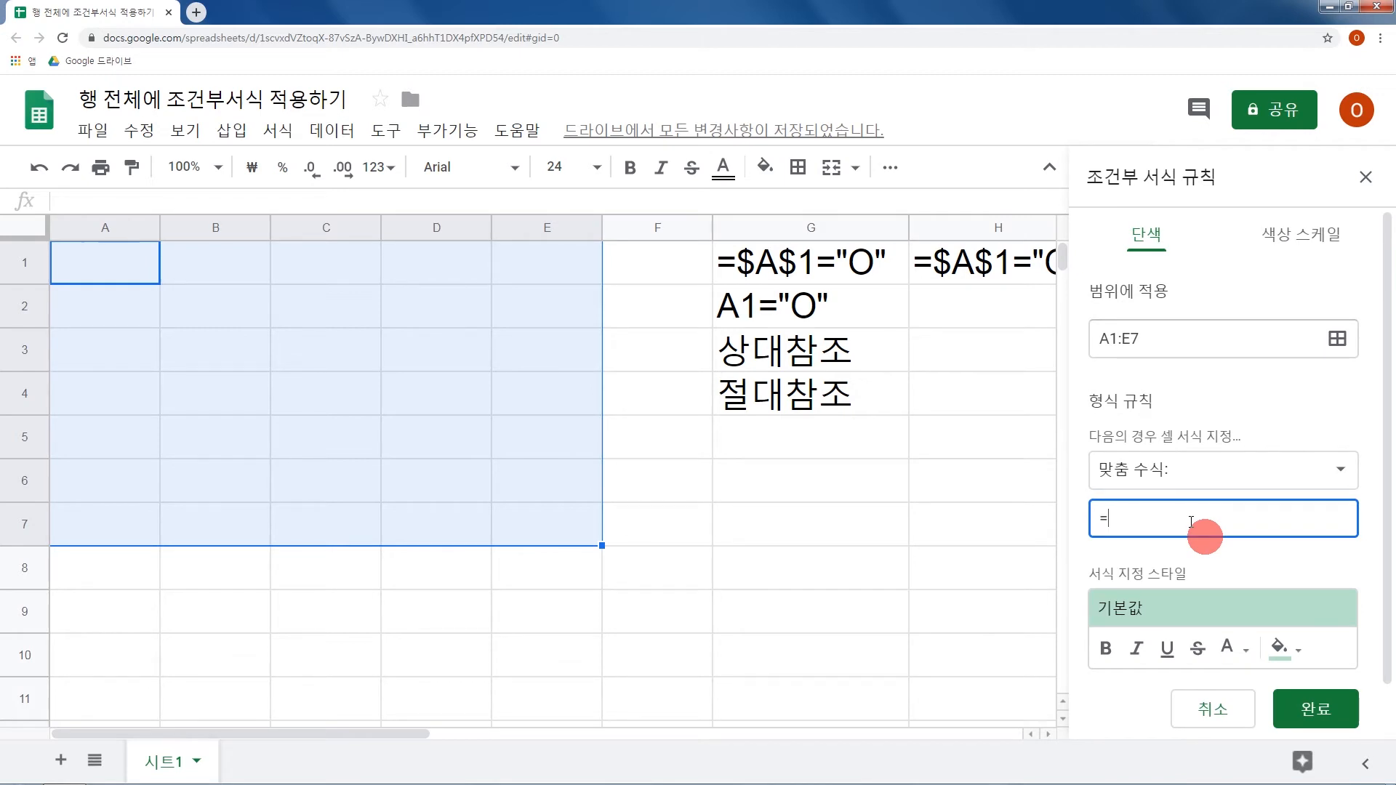
text($A$1="O)
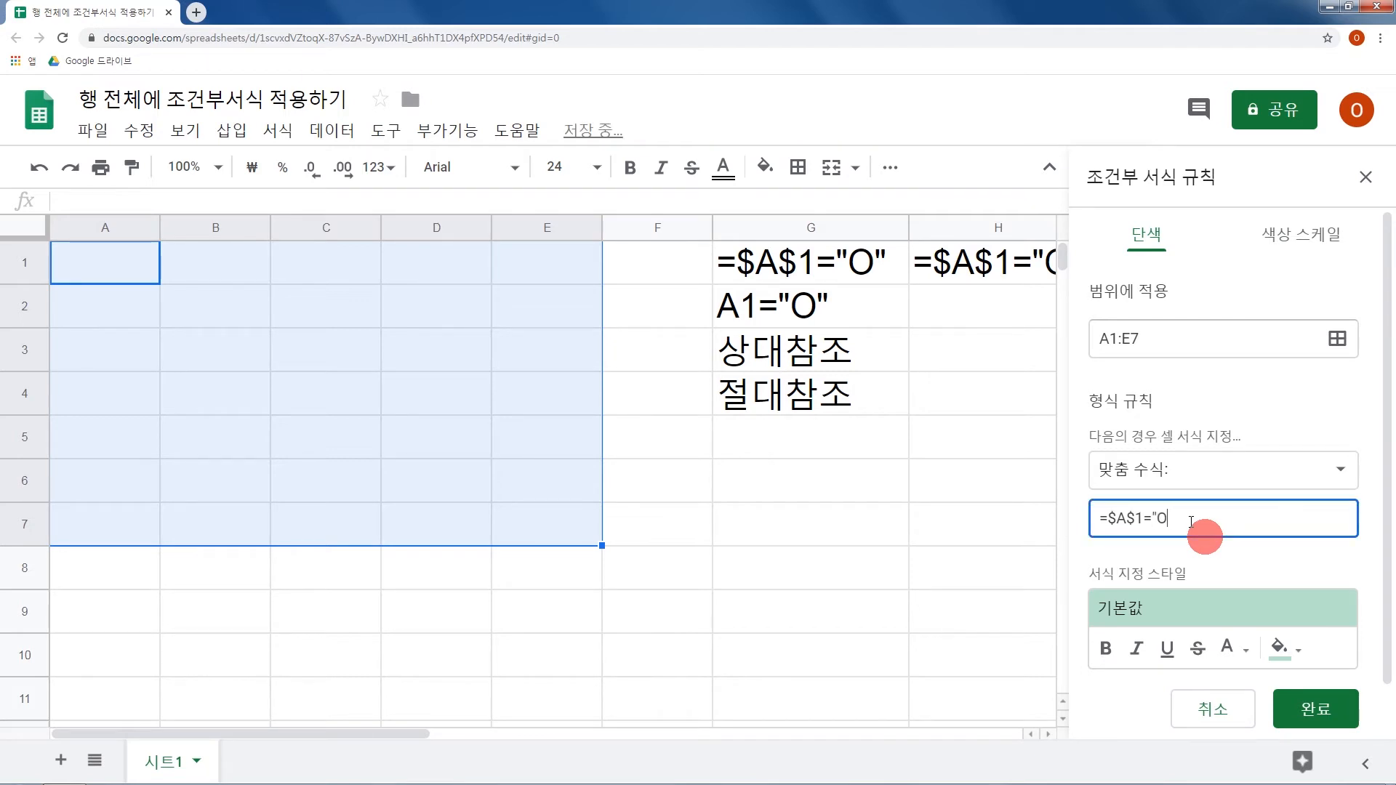
Set the A1:E7 rule's fill colour to grey and save the rule.
click(1280, 648)
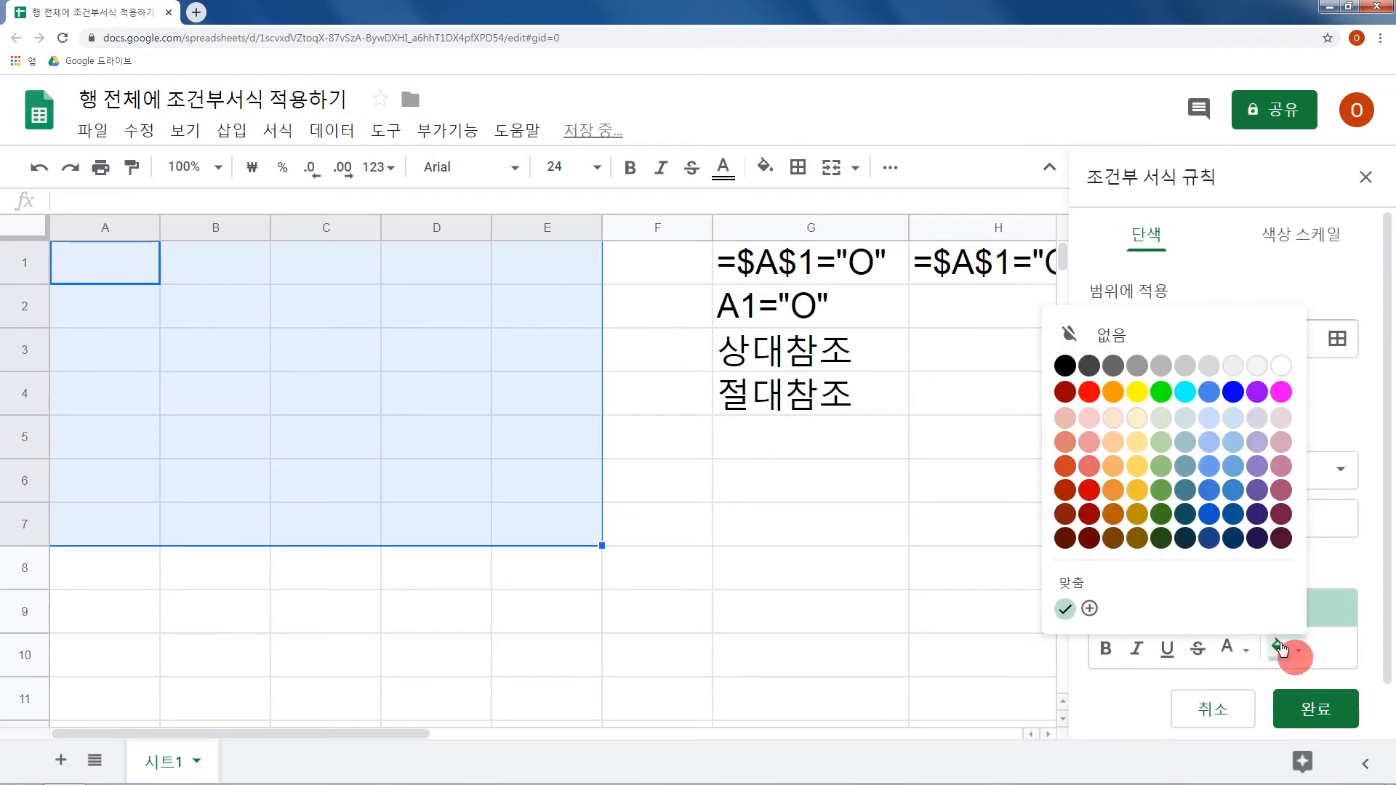
click(1173, 370)
click(1344, 714)
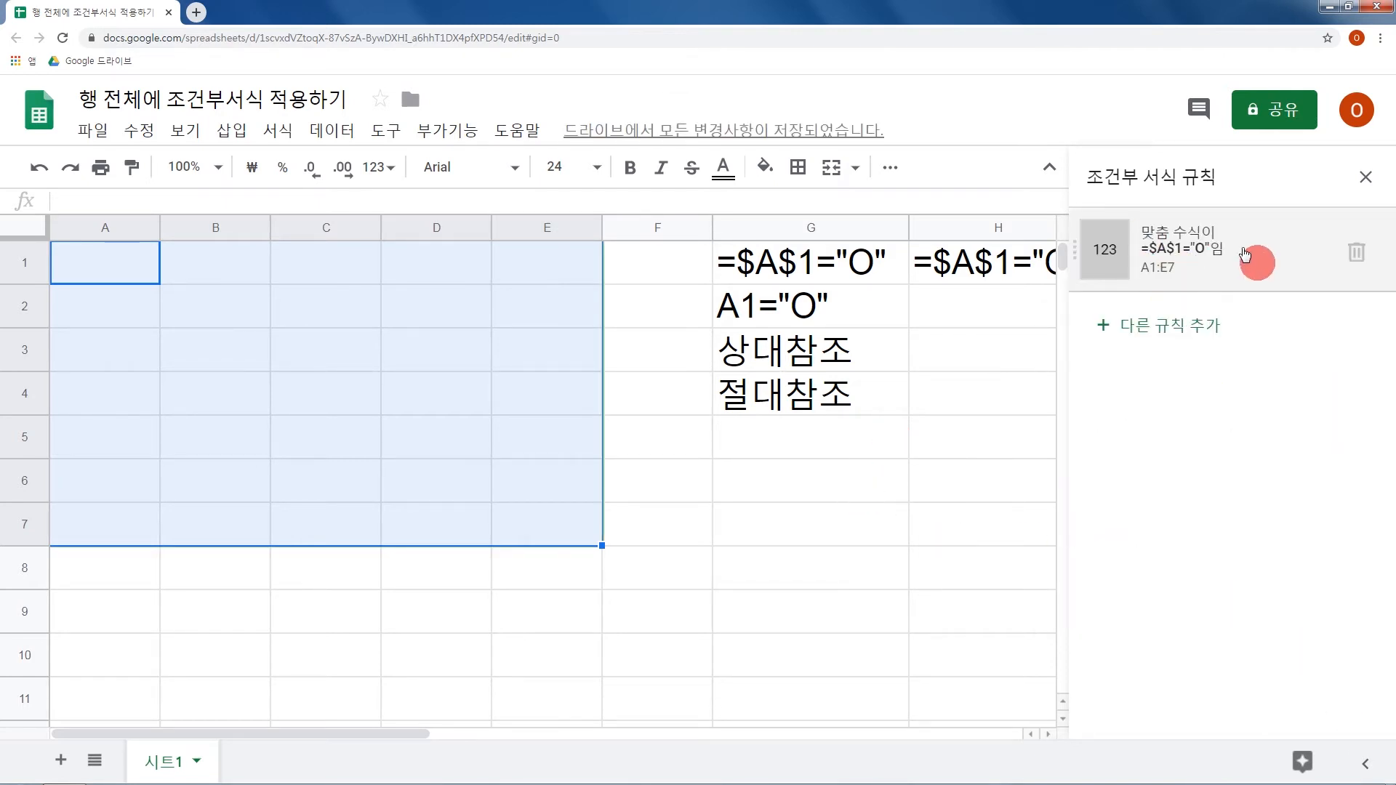
Enter O in A1 to test the new rule, and select the range A1:E7 to check its shading.
click(439, 358)
click(128, 264)
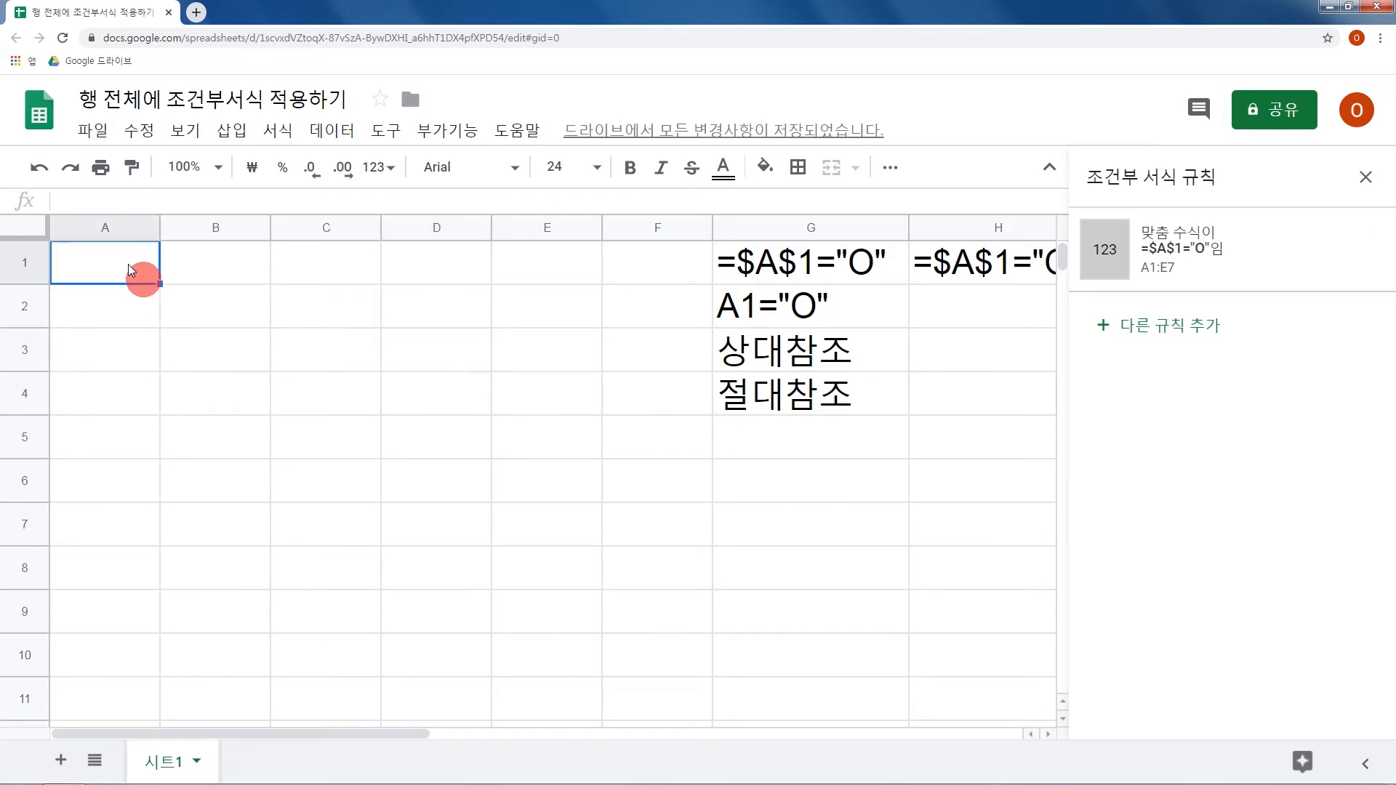
text(O)
key(Return)
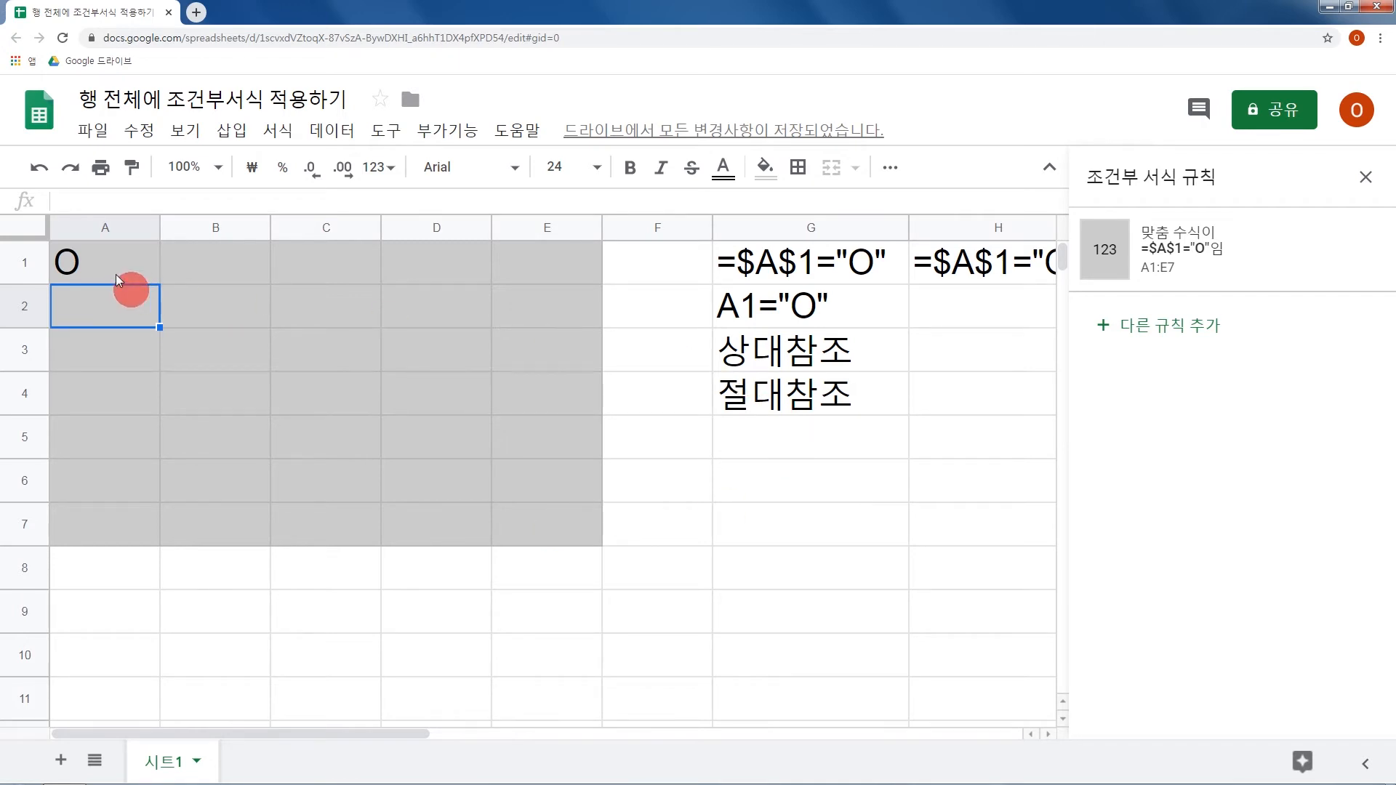
click(131, 263)
drag(132, 264, 658, 504)
Fill G1's absolute-reference formula =$A$1="O" into the whole range G1:J7.
scroll(656, 502, right, 3)
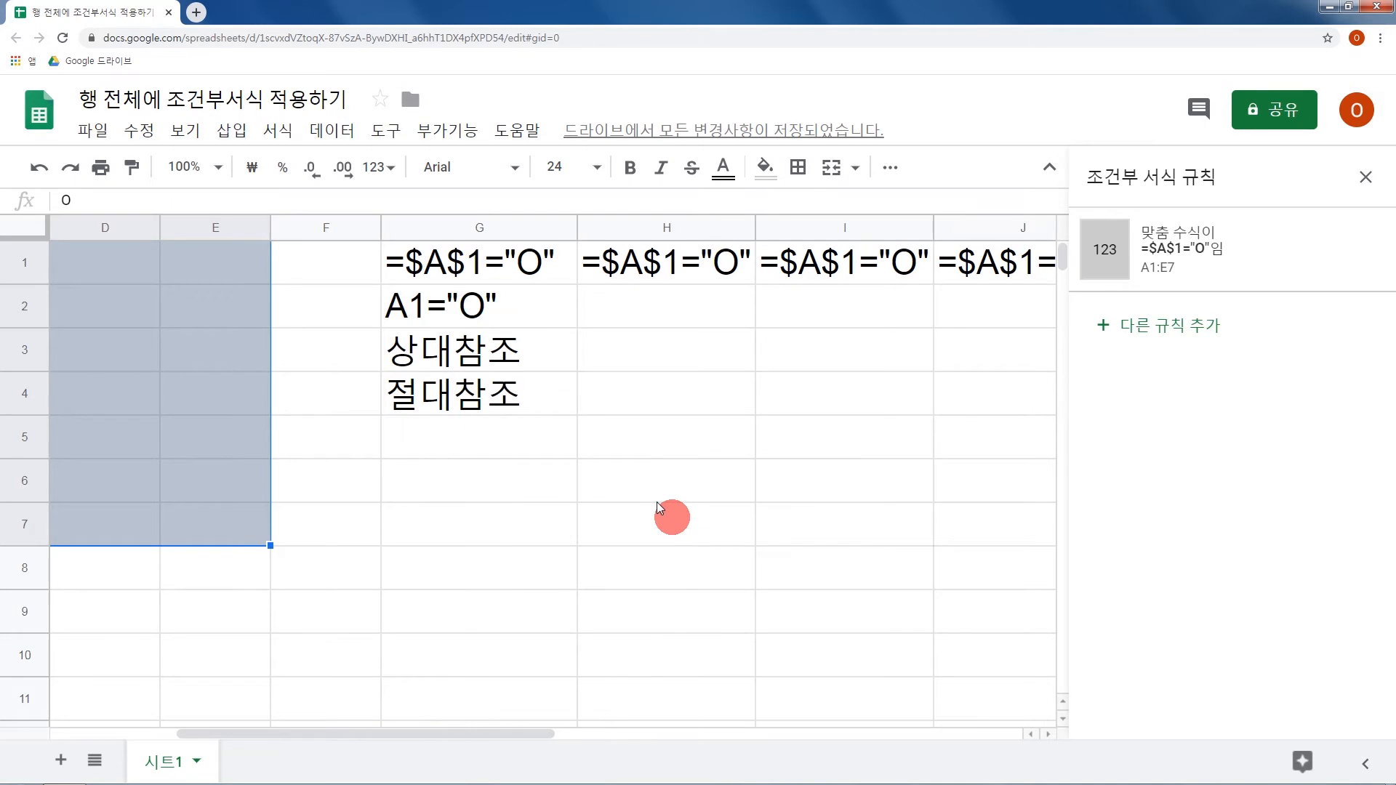
click(518, 271)
drag(567, 272, 953, 513)
key(ctrl+Return)
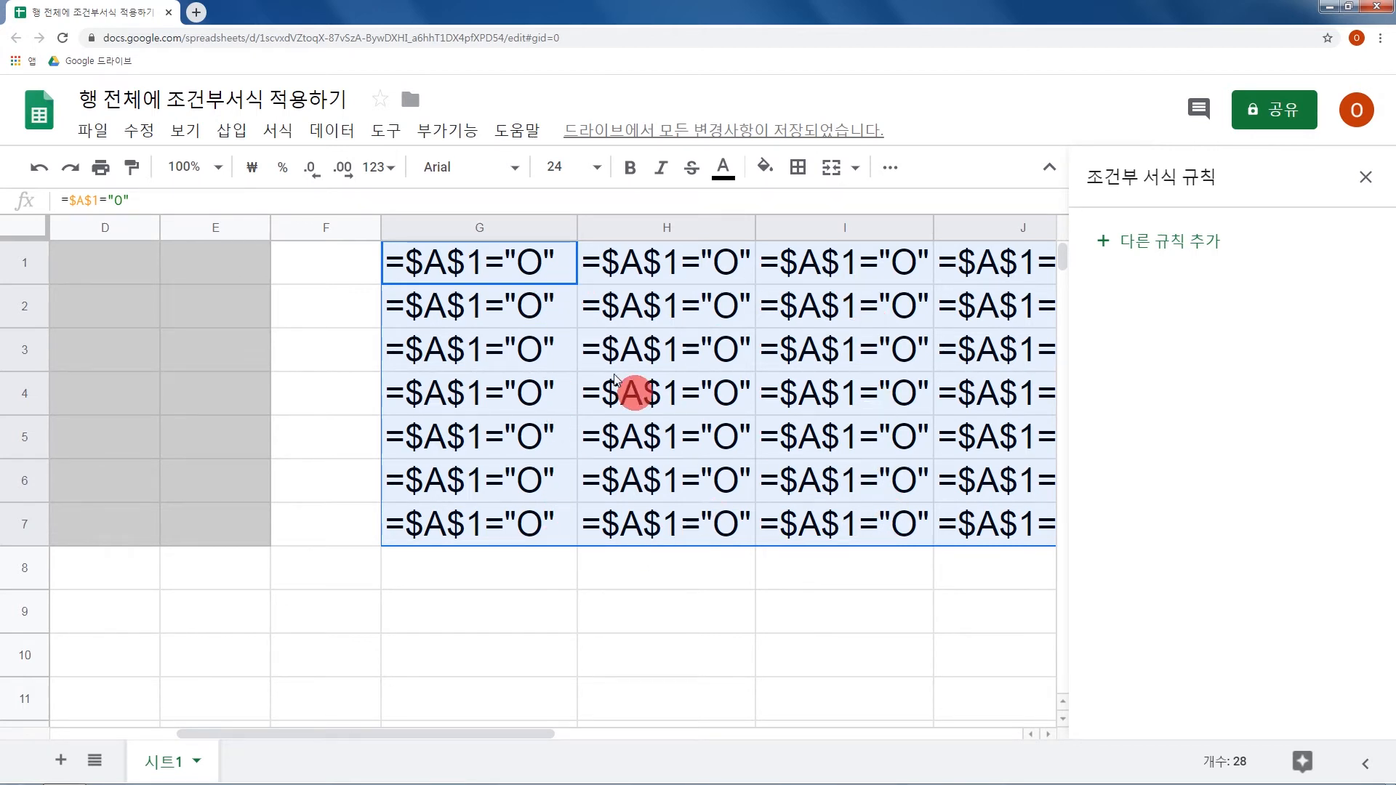
Review the formulas across G1:J1 and change the formula in G2 to =$A$2="O".
drag(524, 273, 991, 274)
click(520, 315)
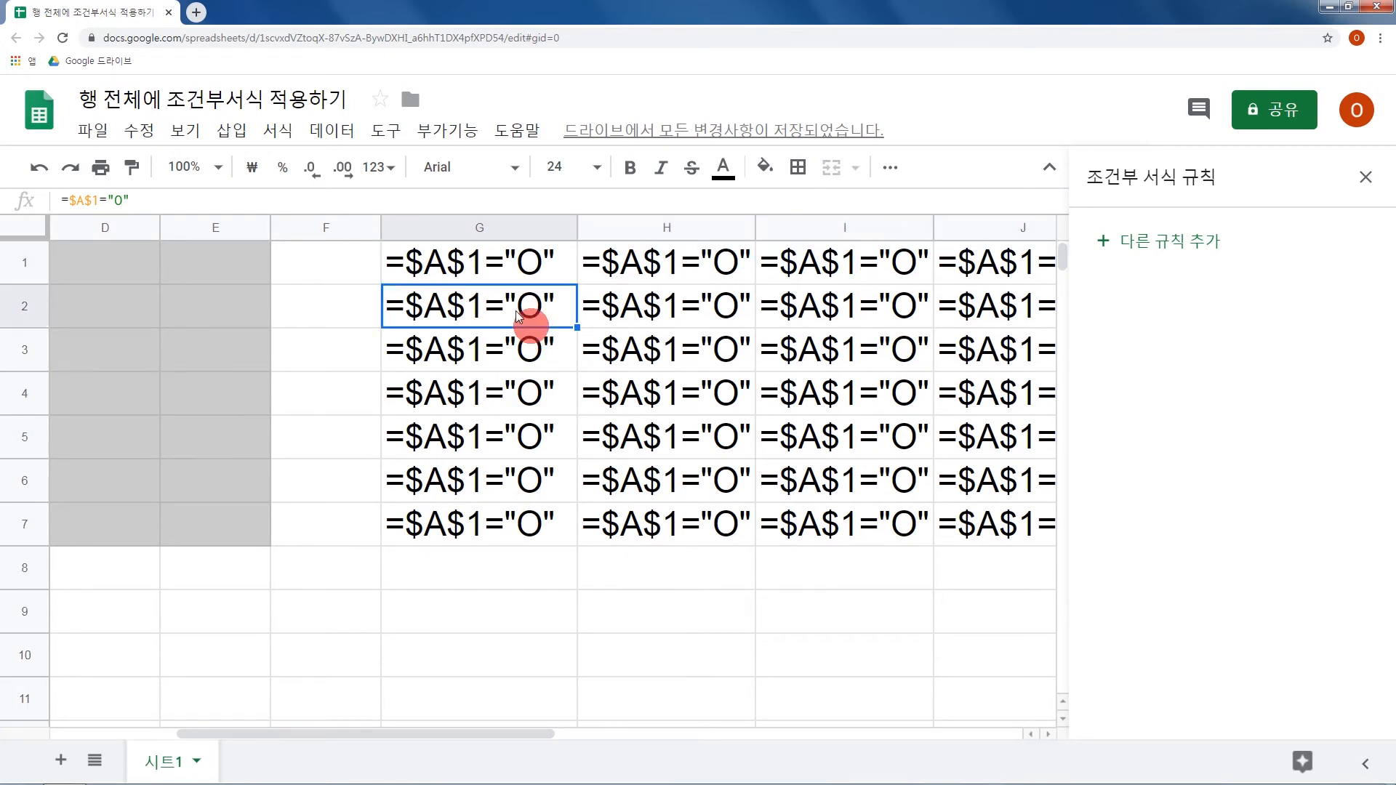
double_click(517, 311)
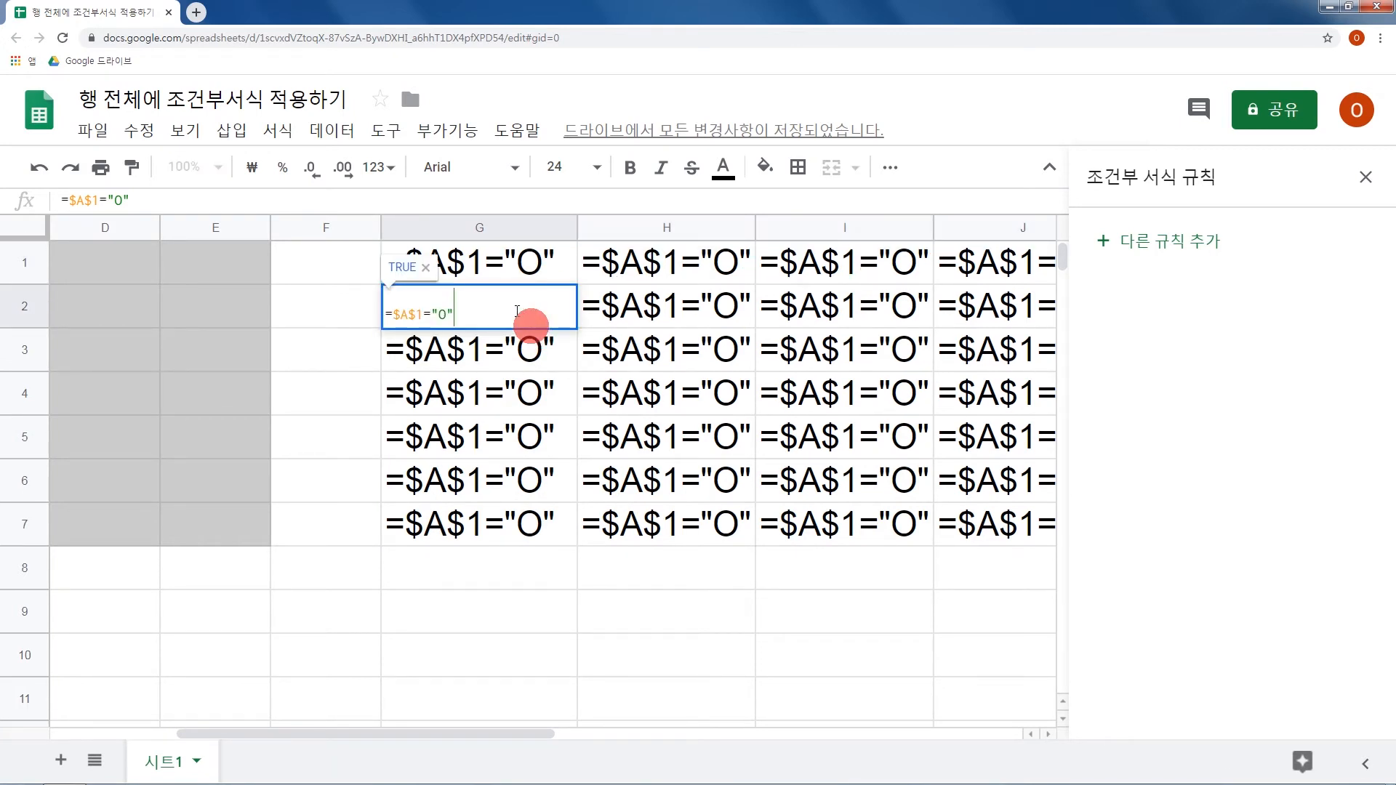
key(Right)
key(Right)
key(Right)
key(Right)
key(BackSpace)
text(2)
key(Return)
key(Up)
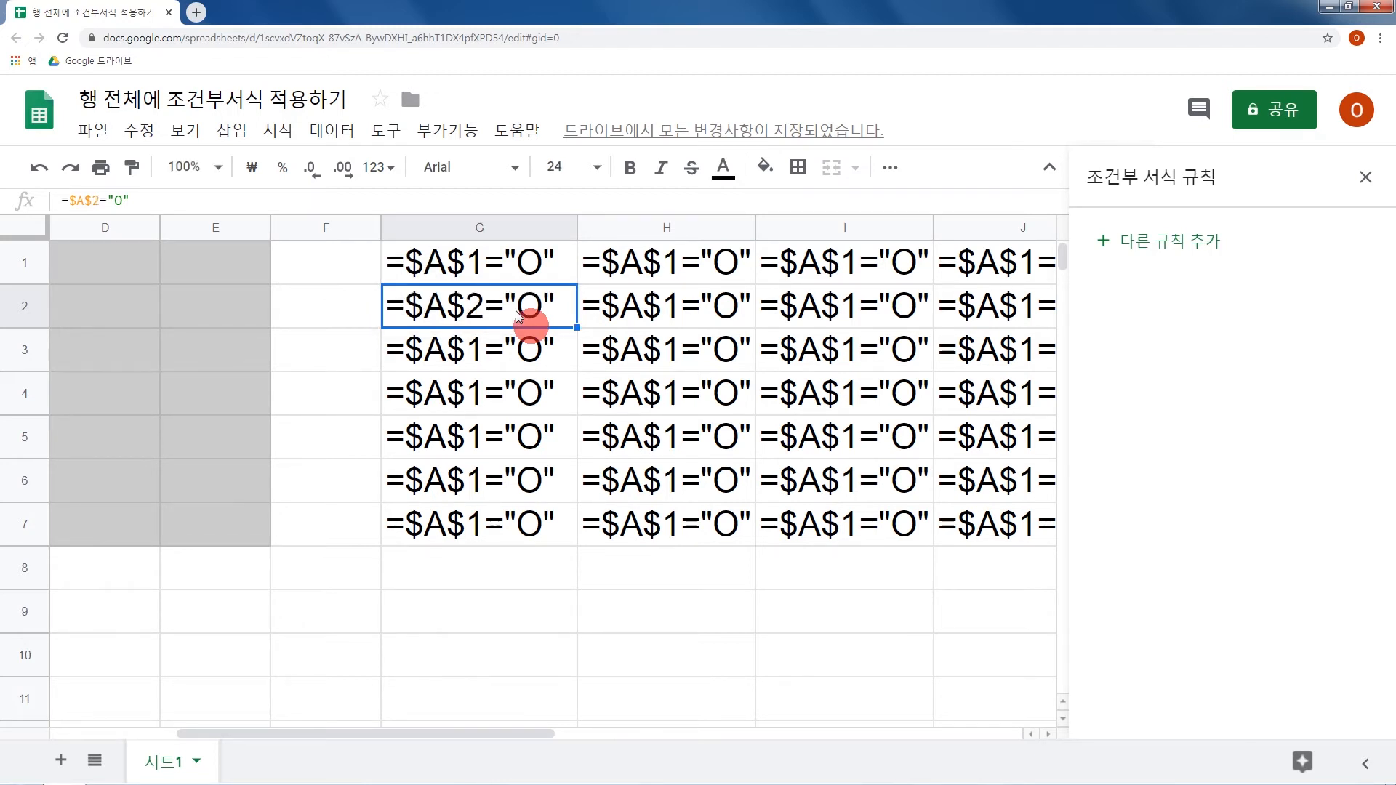
Change the formula in G3 to =$A$3="O".
click(517, 349)
double_click(517, 346)
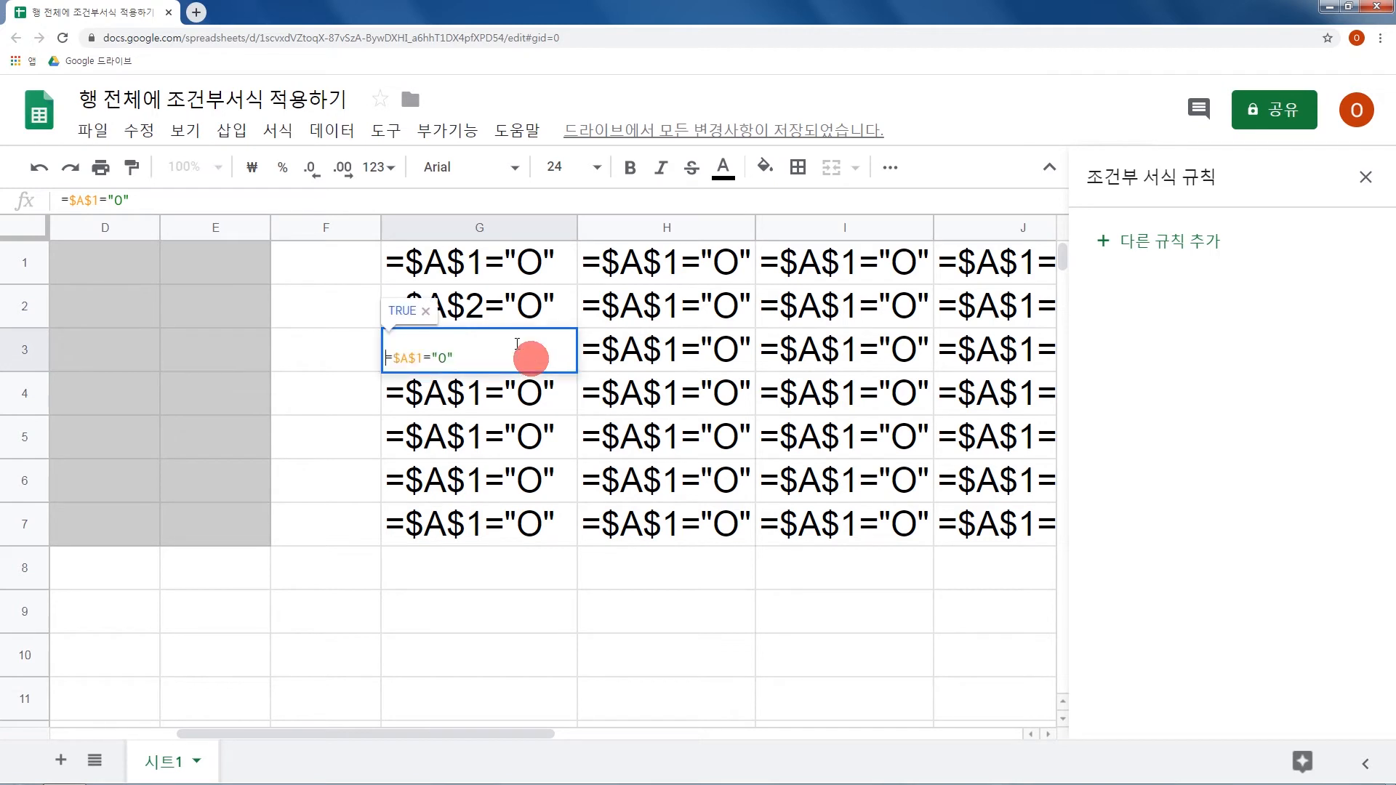
key(shift+Right)
text(3)
key(Return)
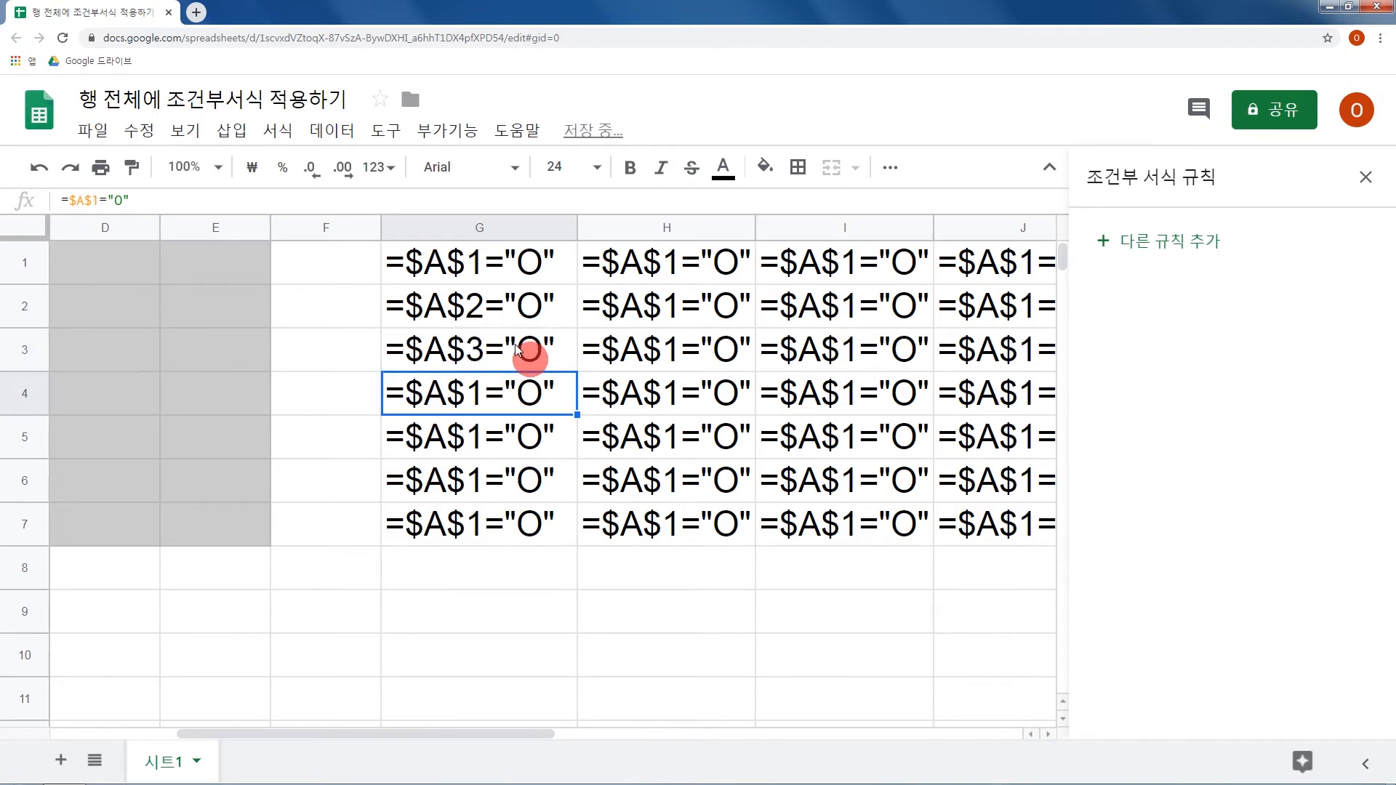
Fill the formulas of G2 and G3 across their rows to column J.
drag(553, 309, 946, 309)
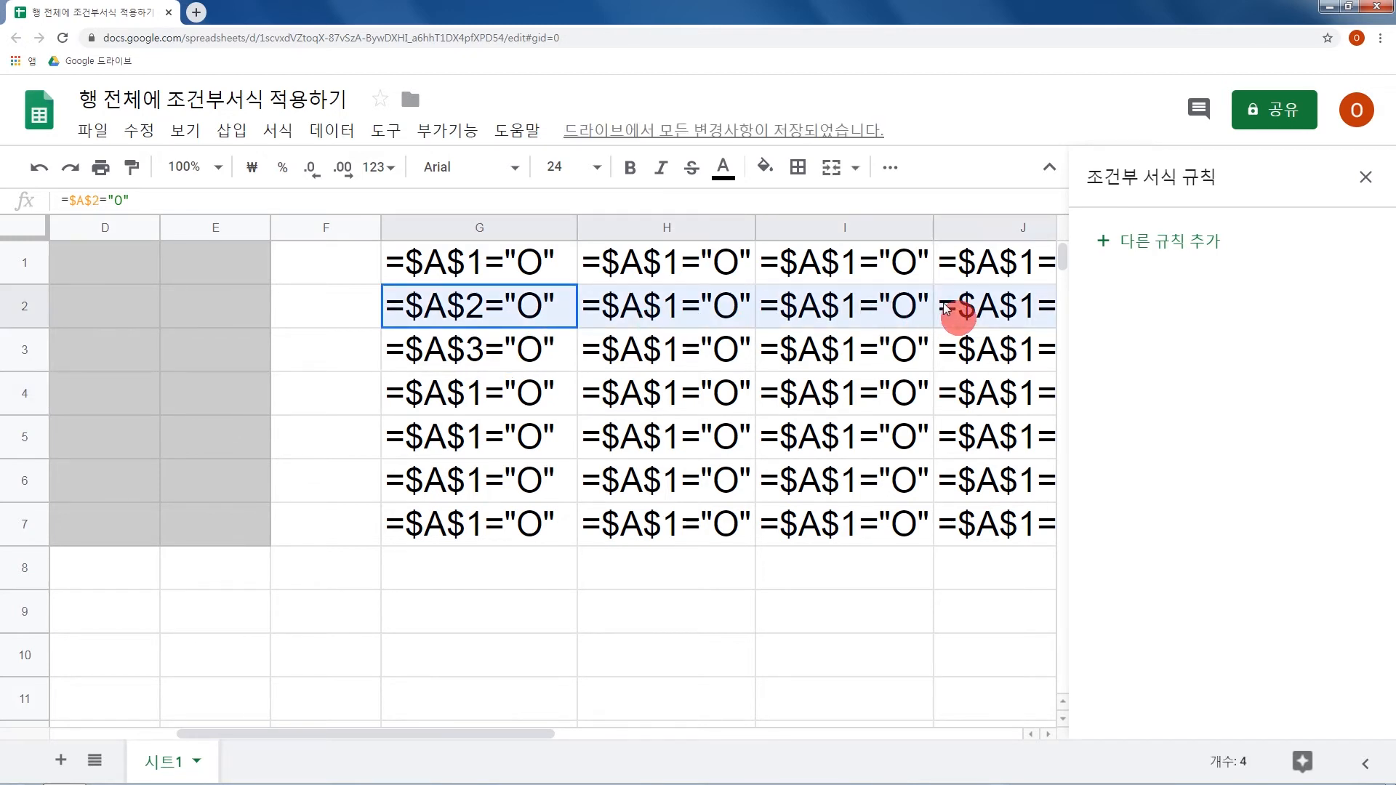
key(ctrl+r)
click(564, 356)
drag(588, 347, 961, 355)
key(ctrl+r)
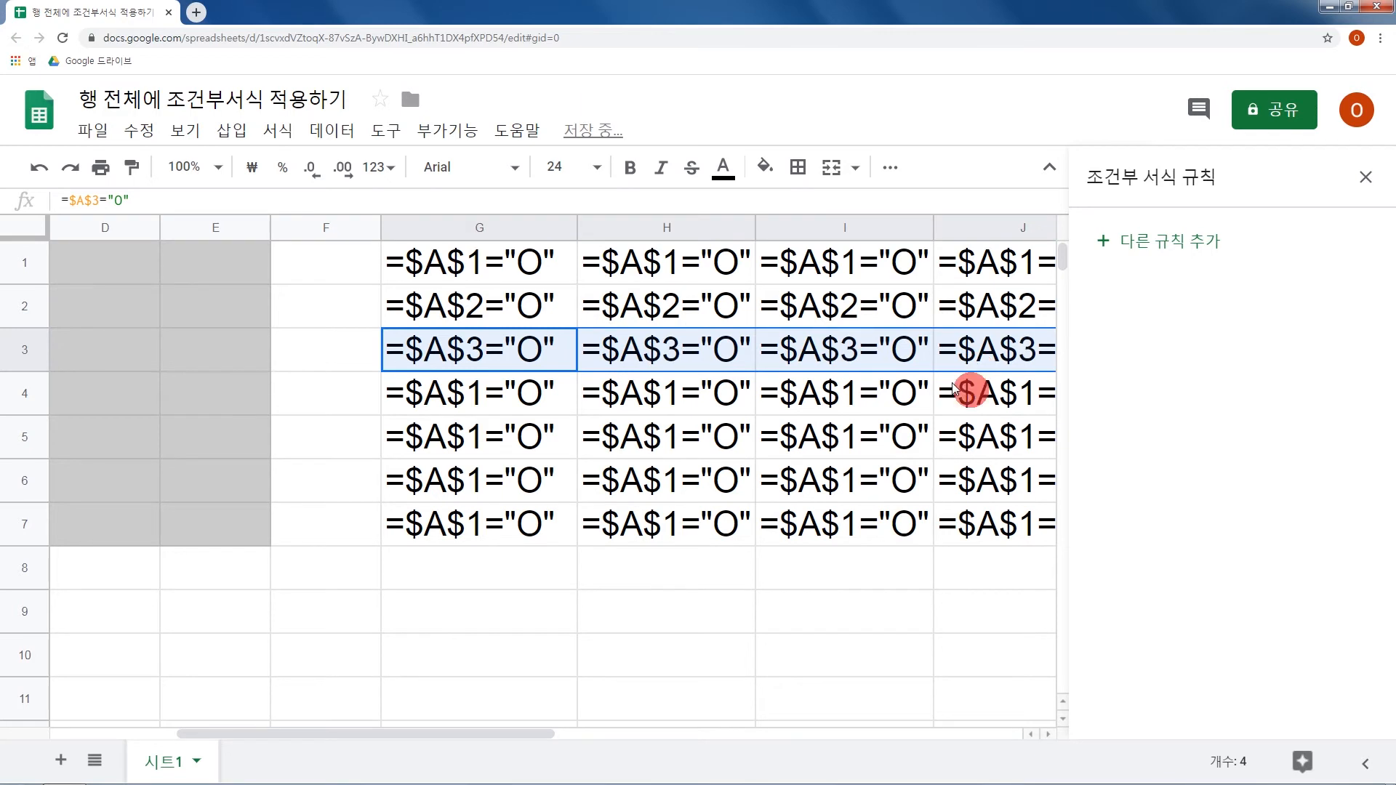
click(905, 412)
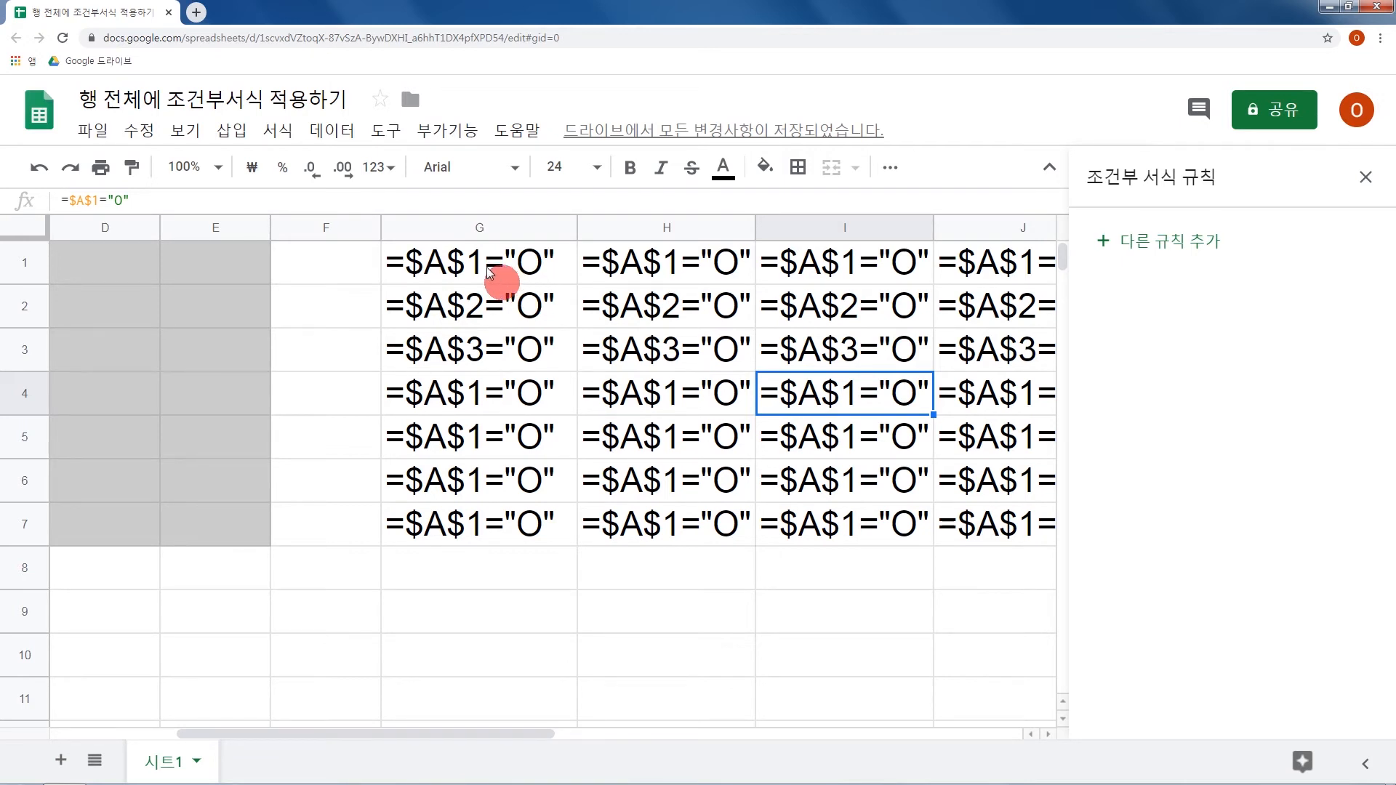
Compare how the row number in the absolute-reference formulas should behave across G1:J1 and down G1:G3.
drag(517, 274, 638, 256)
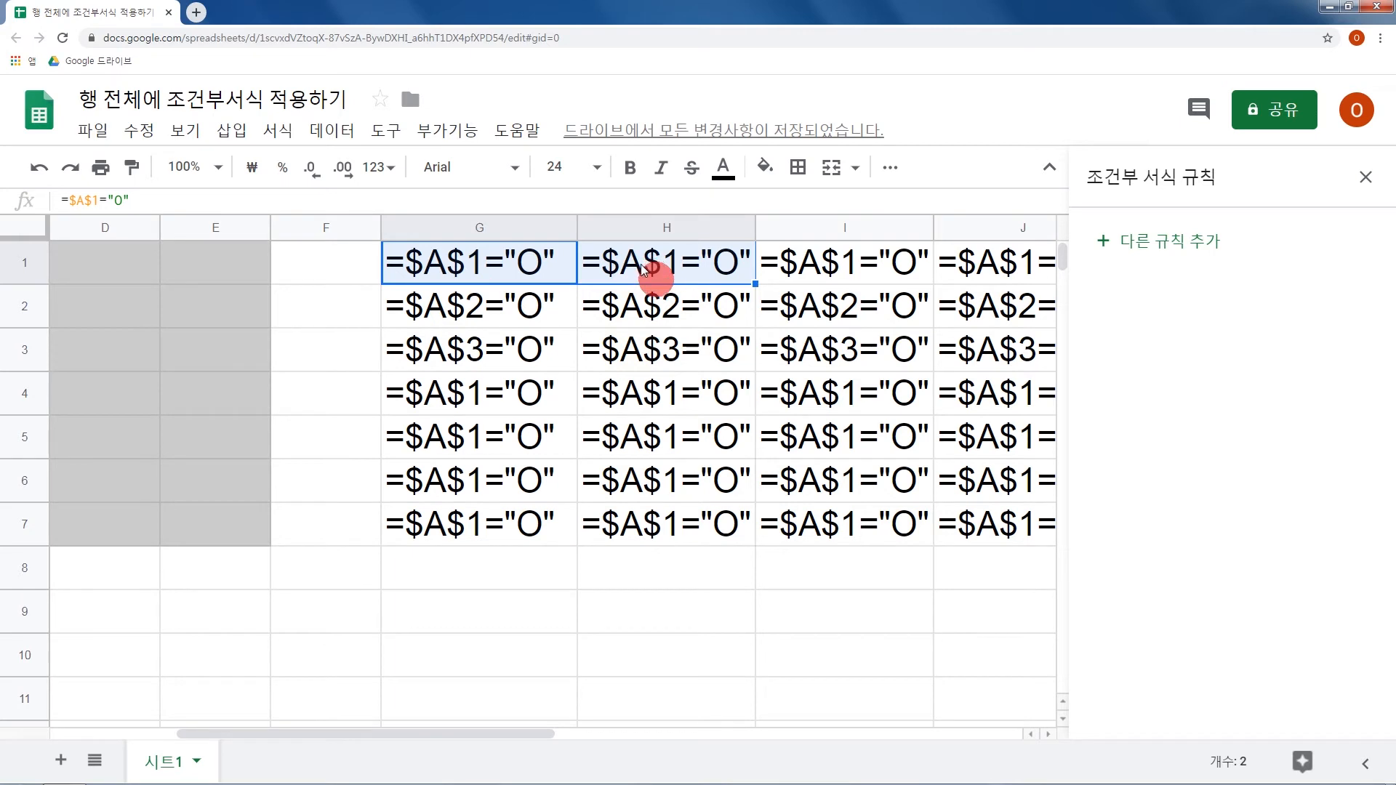
click(481, 266)
drag(481, 266, 477, 308)
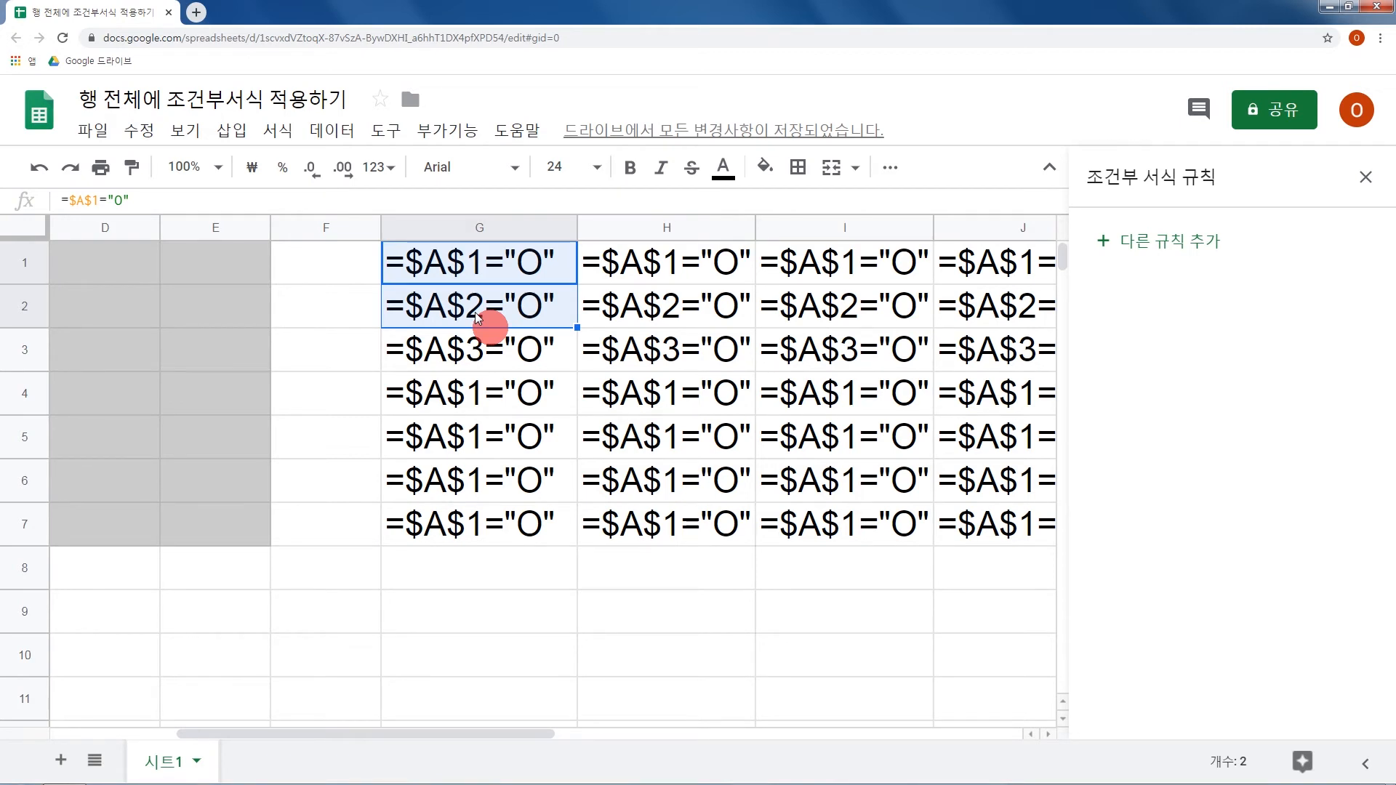
click(481, 271)
click(481, 304)
click(480, 351)
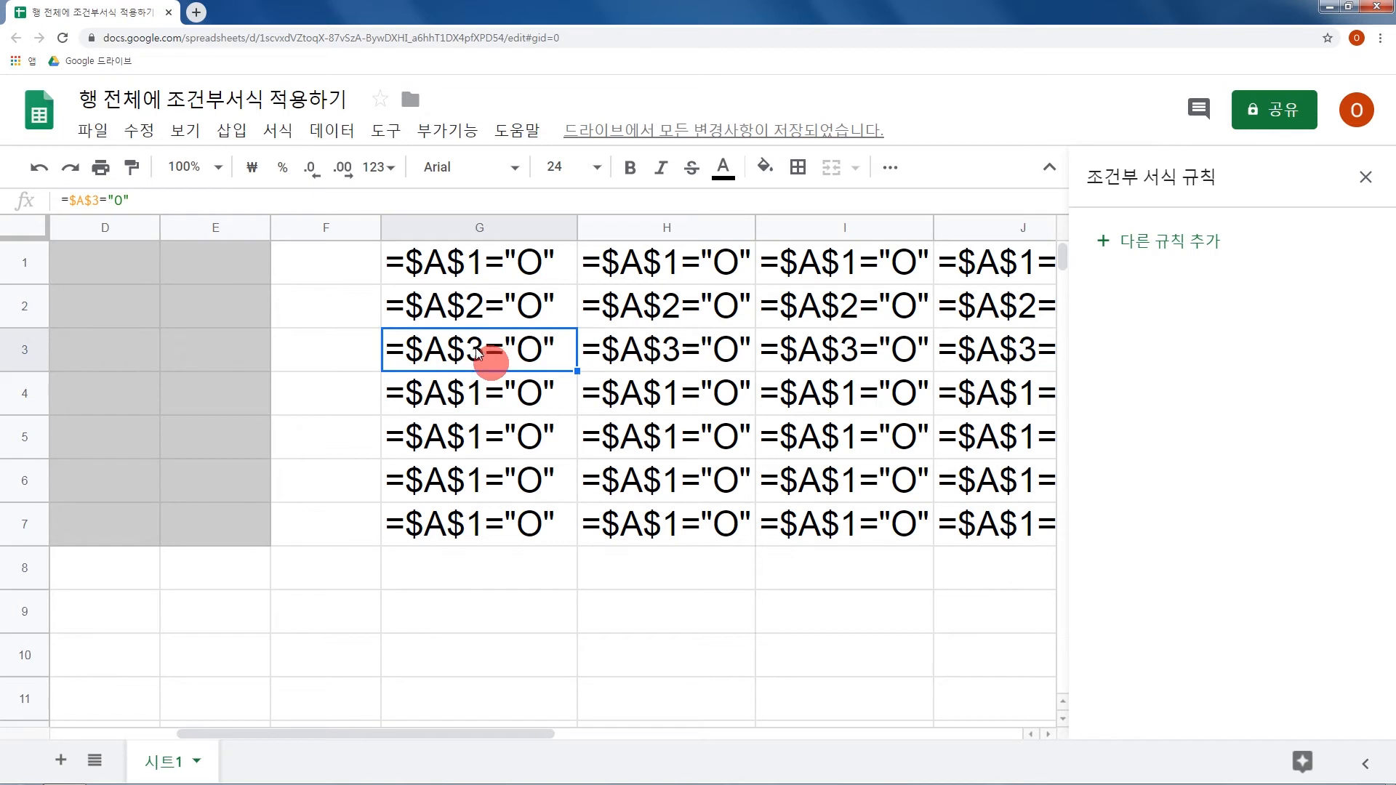
click(509, 278)
click(647, 266)
click(811, 264)
click(962, 263)
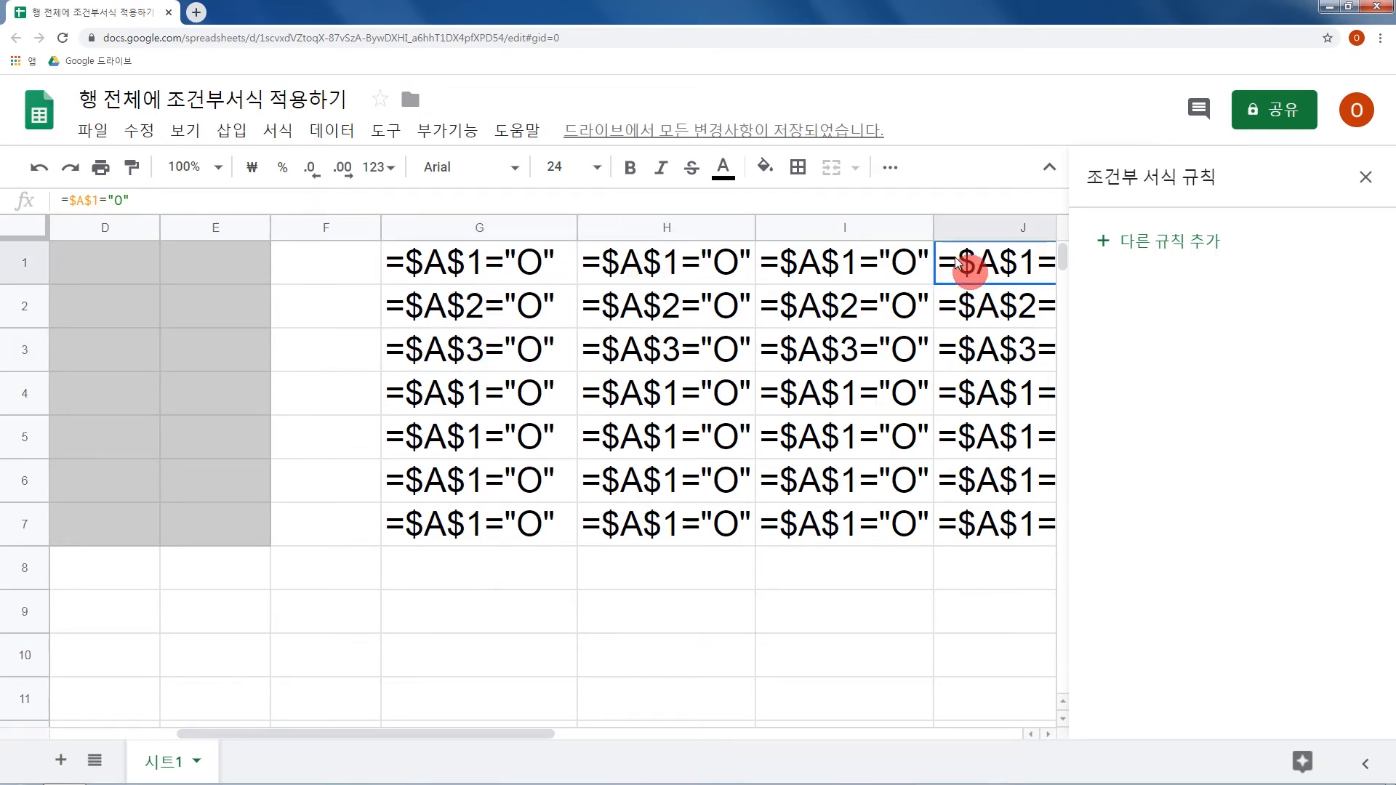
Change the formula in G1 to =$A1="O" so that only the column is fixed.
click(498, 271)
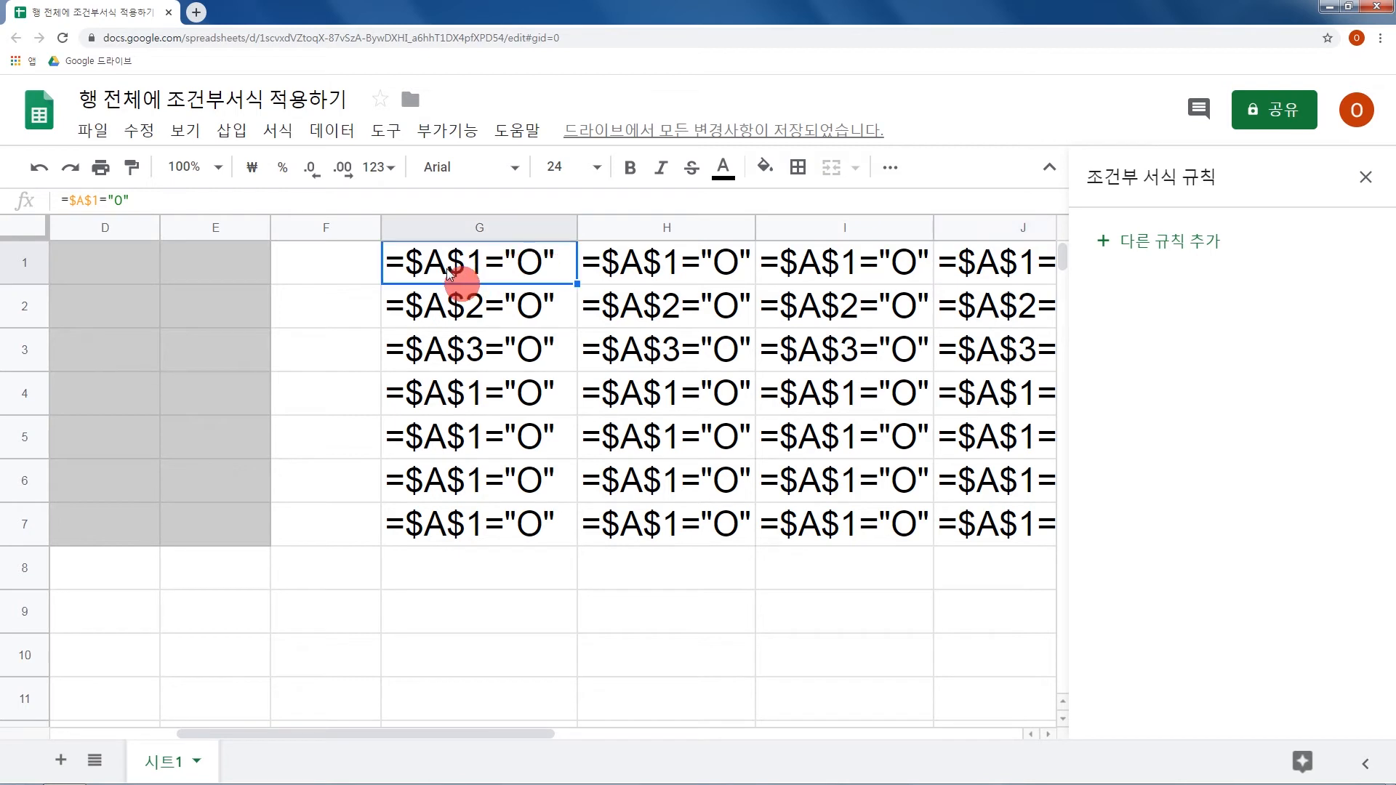
double_click(487, 277)
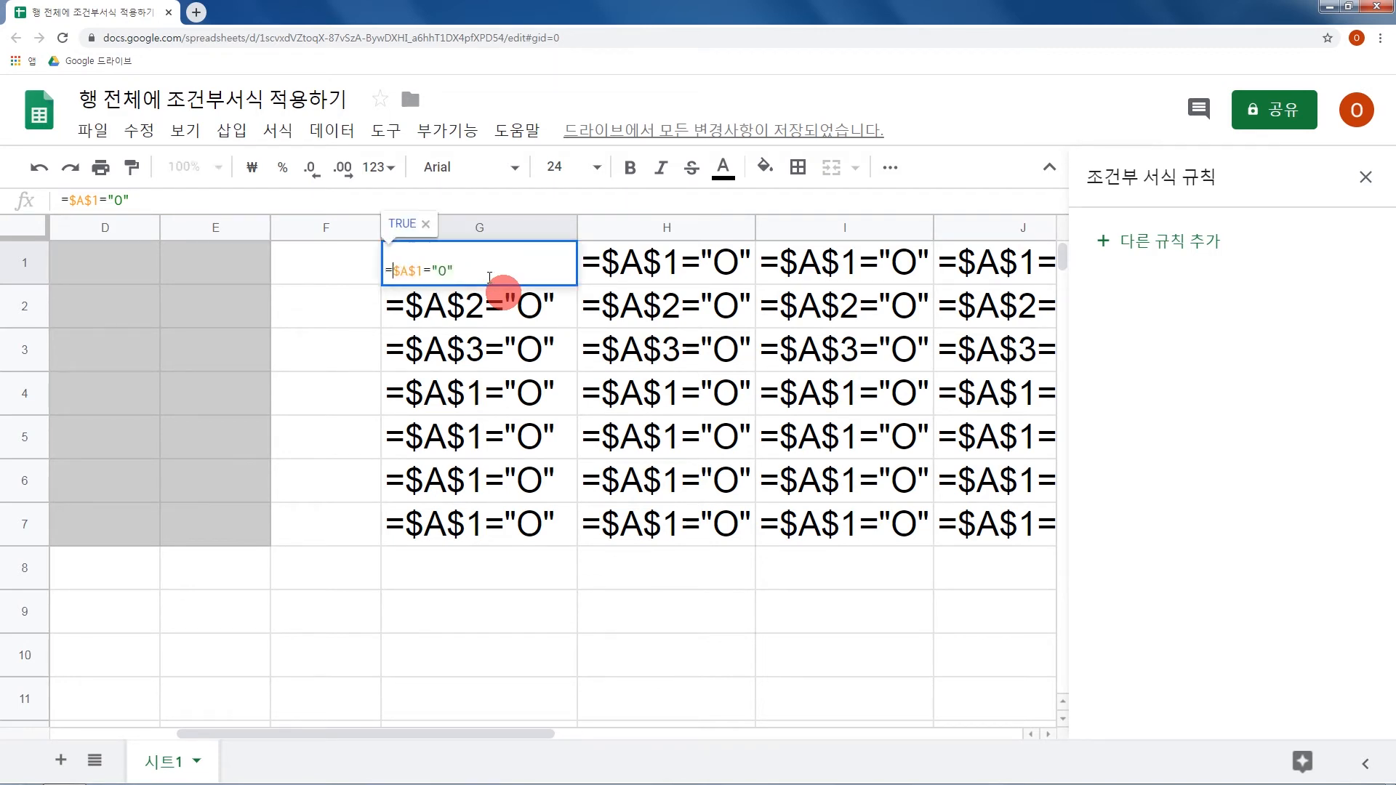
key(Delete)
key(Return)
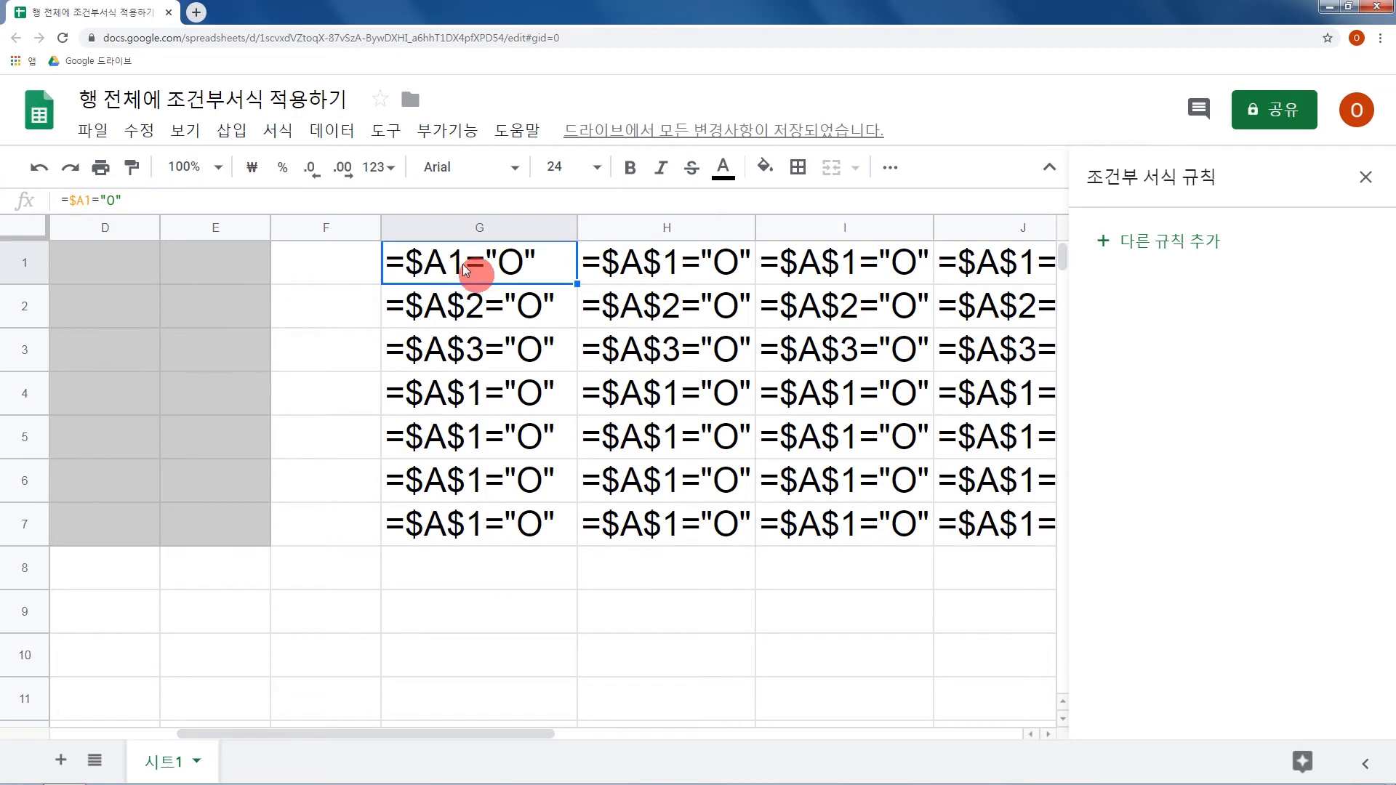
Fill G1's mixed-reference formula down to row 7 and across to column J.
drag(558, 284, 520, 525)
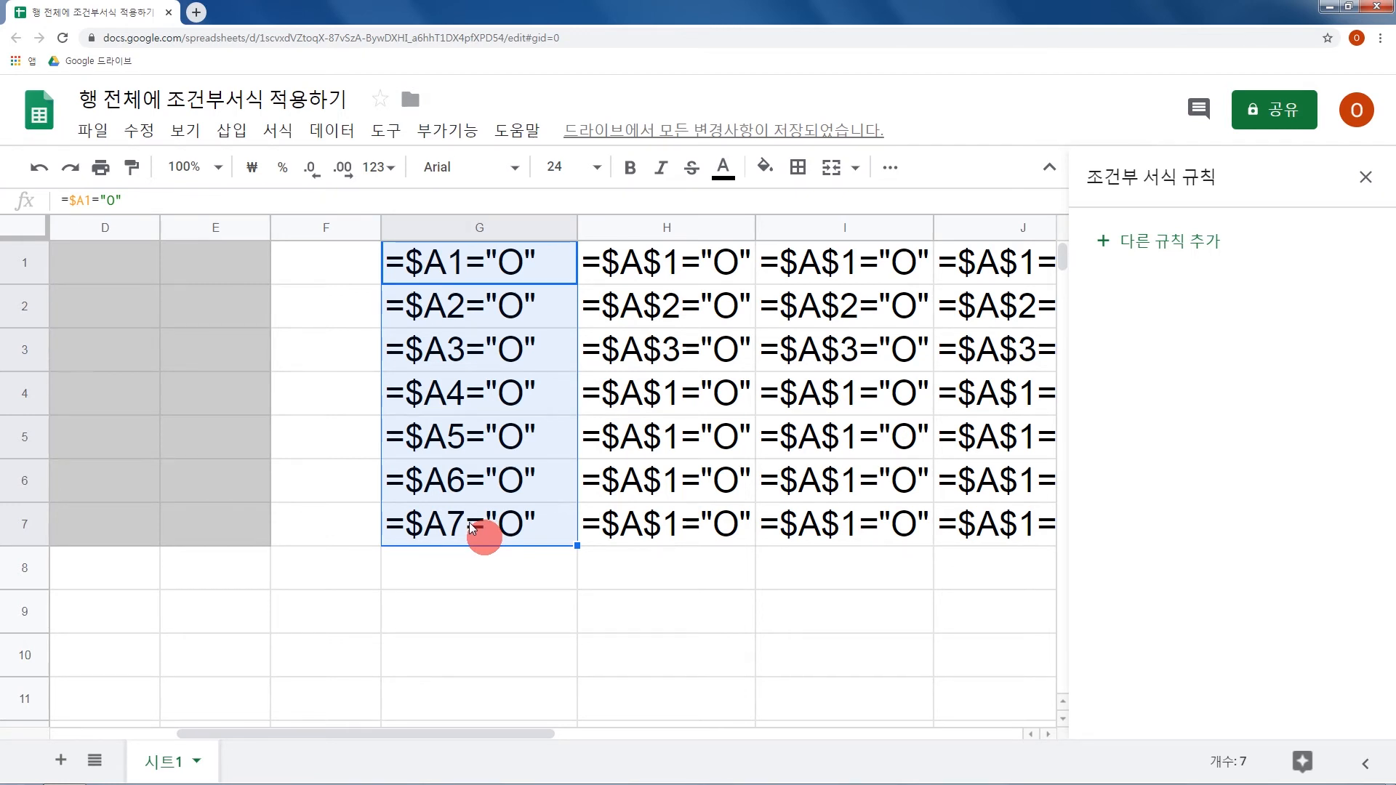
drag(555, 274, 989, 509)
key(ctrl+r)
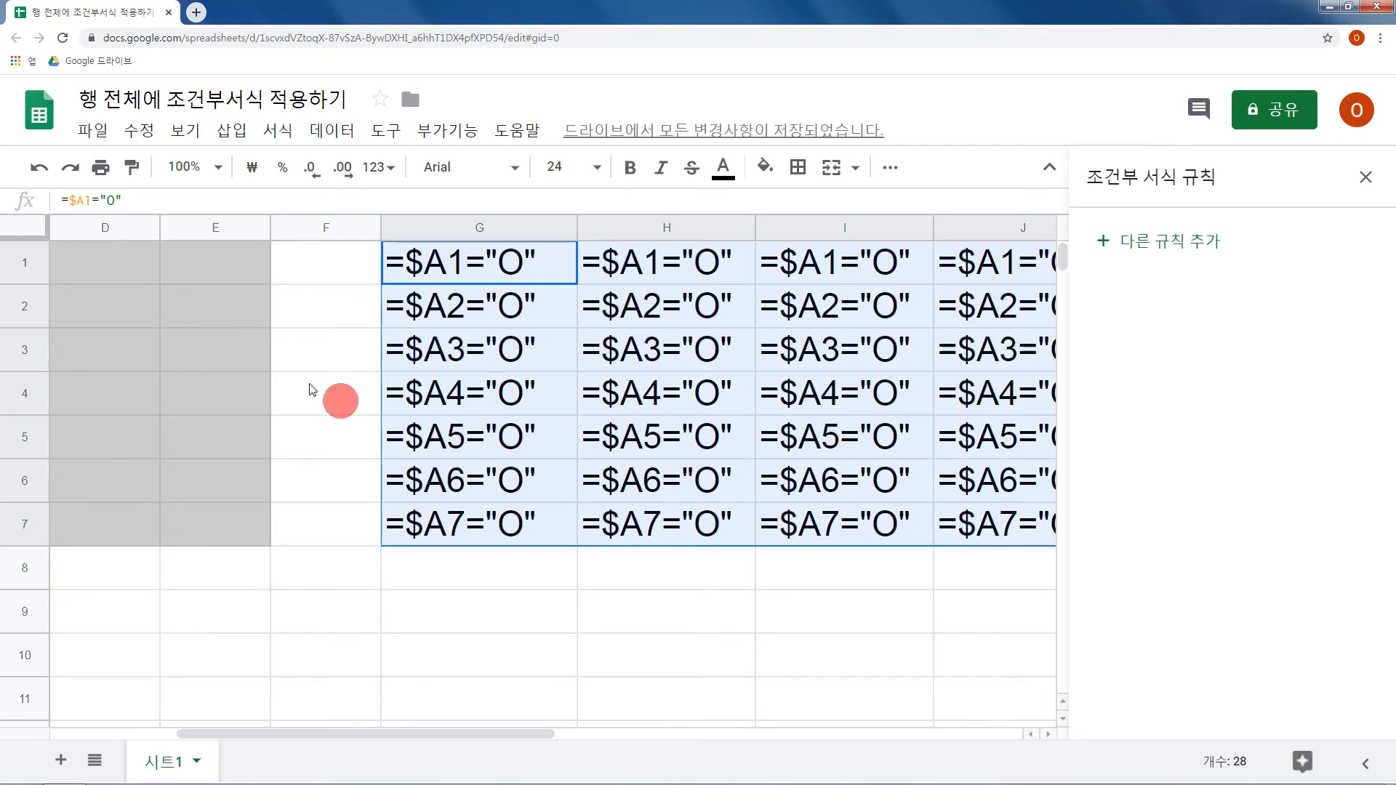
Change the custom formula of the A1:E7 conditional formatting rule to =$A1="O" and save the rule.
scroll(311, 390, left, 3)
click(149, 263)
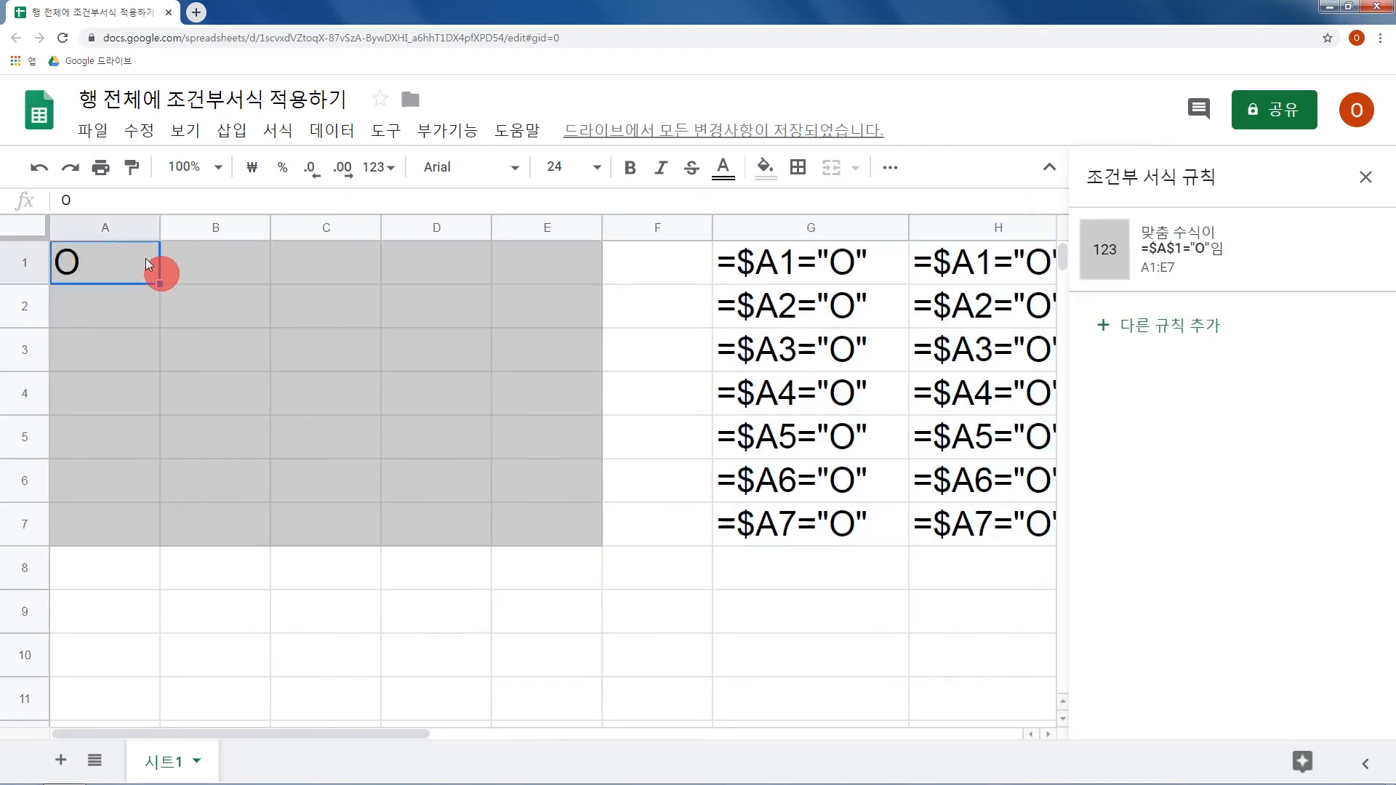
drag(99, 261, 556, 512)
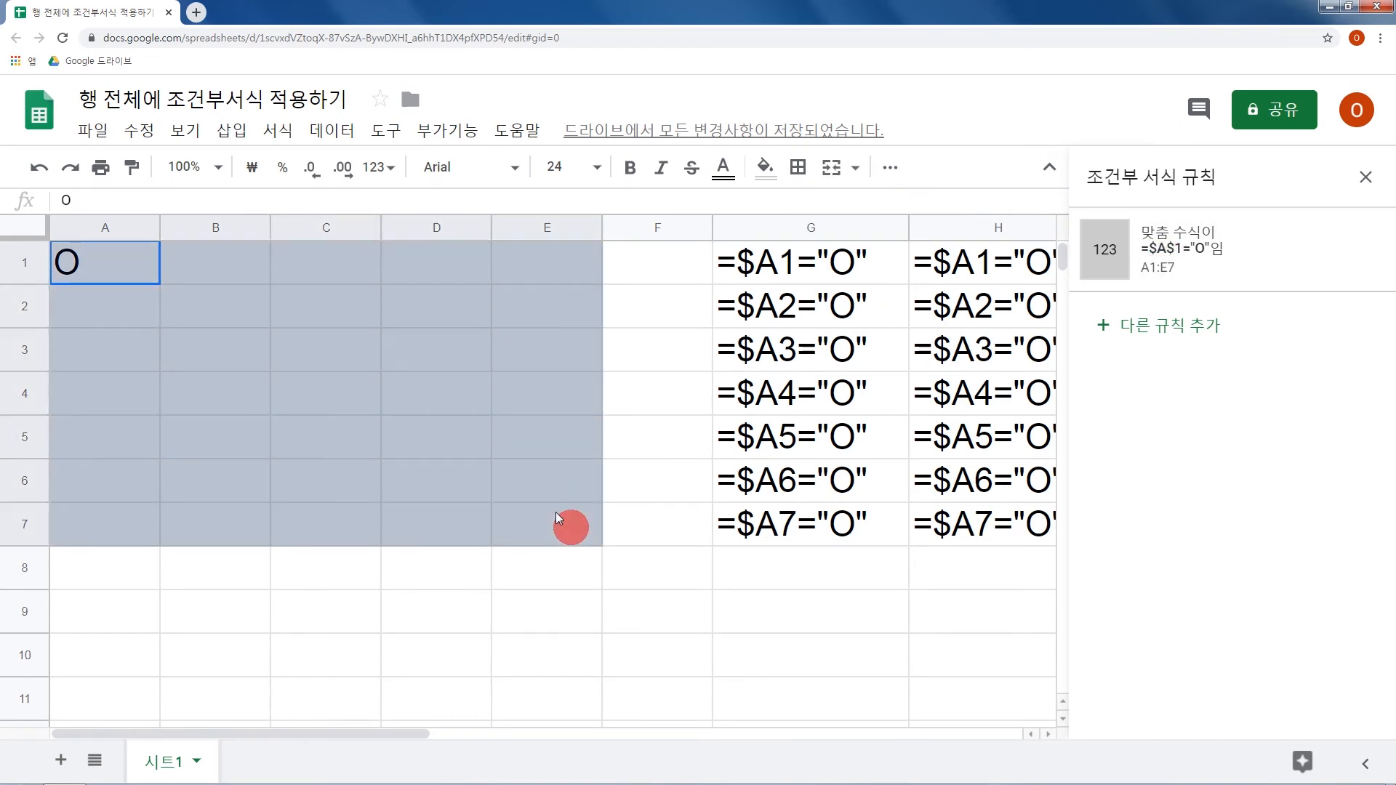
click(1199, 255)
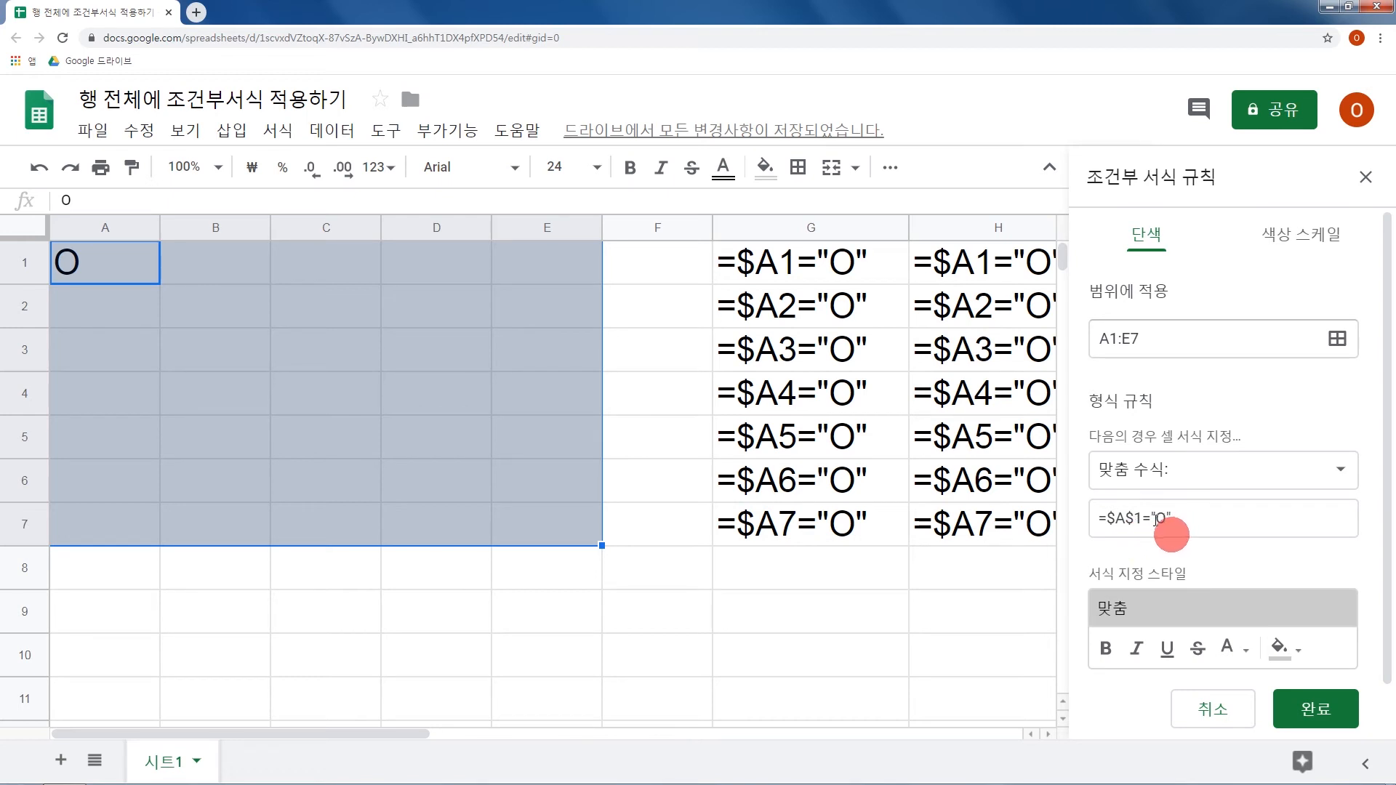
click(1148, 518)
key(BackSpace)
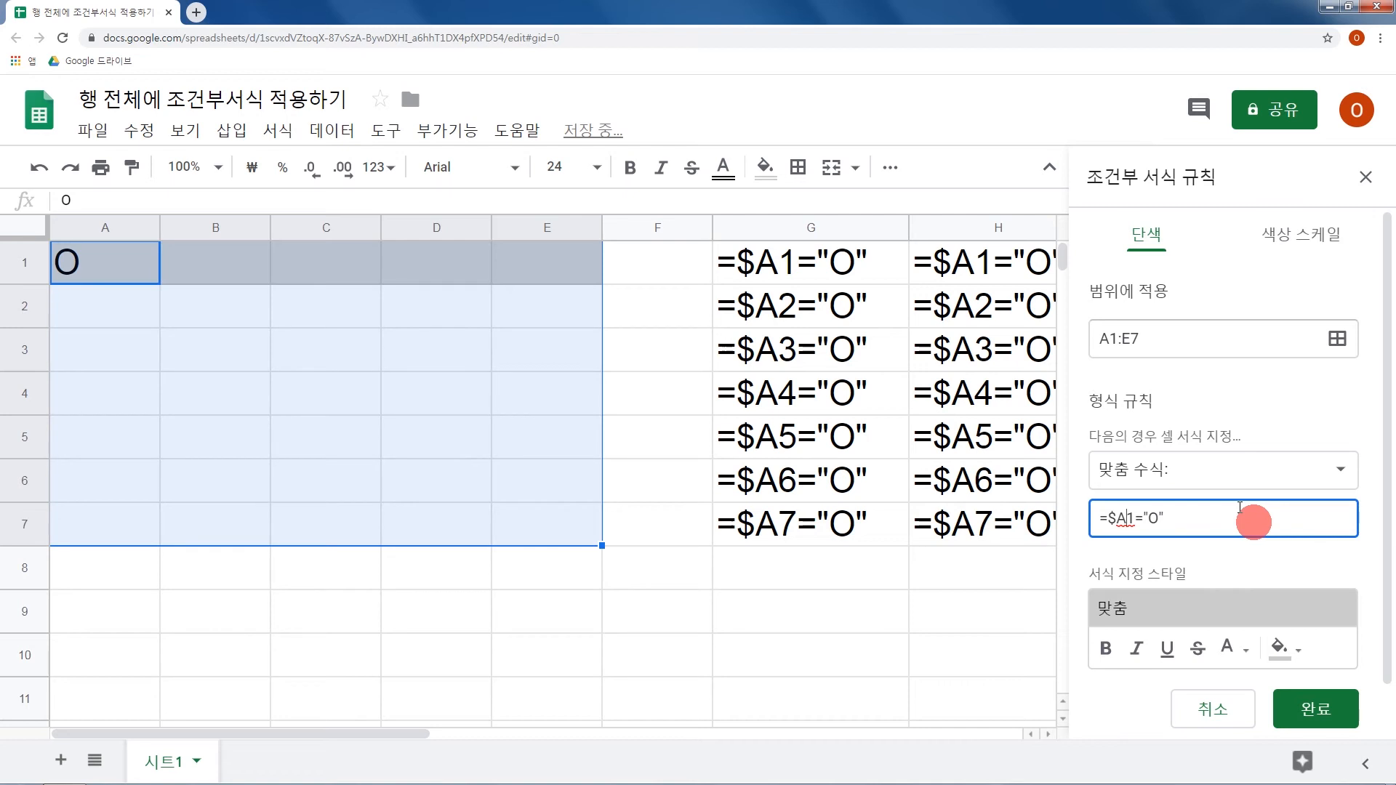
click(1300, 708)
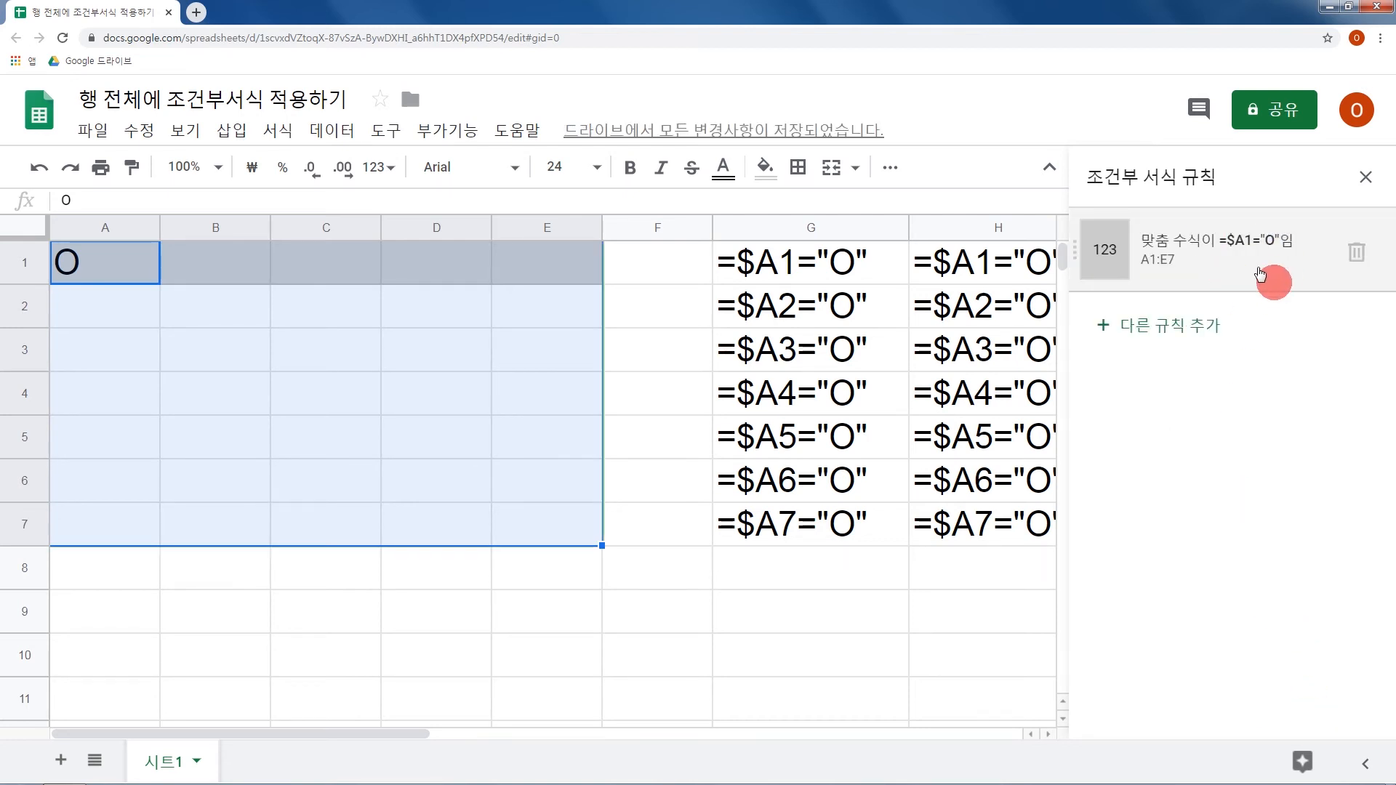
Enter O in A3 and in A6 to test the row shading.
click(112, 354)
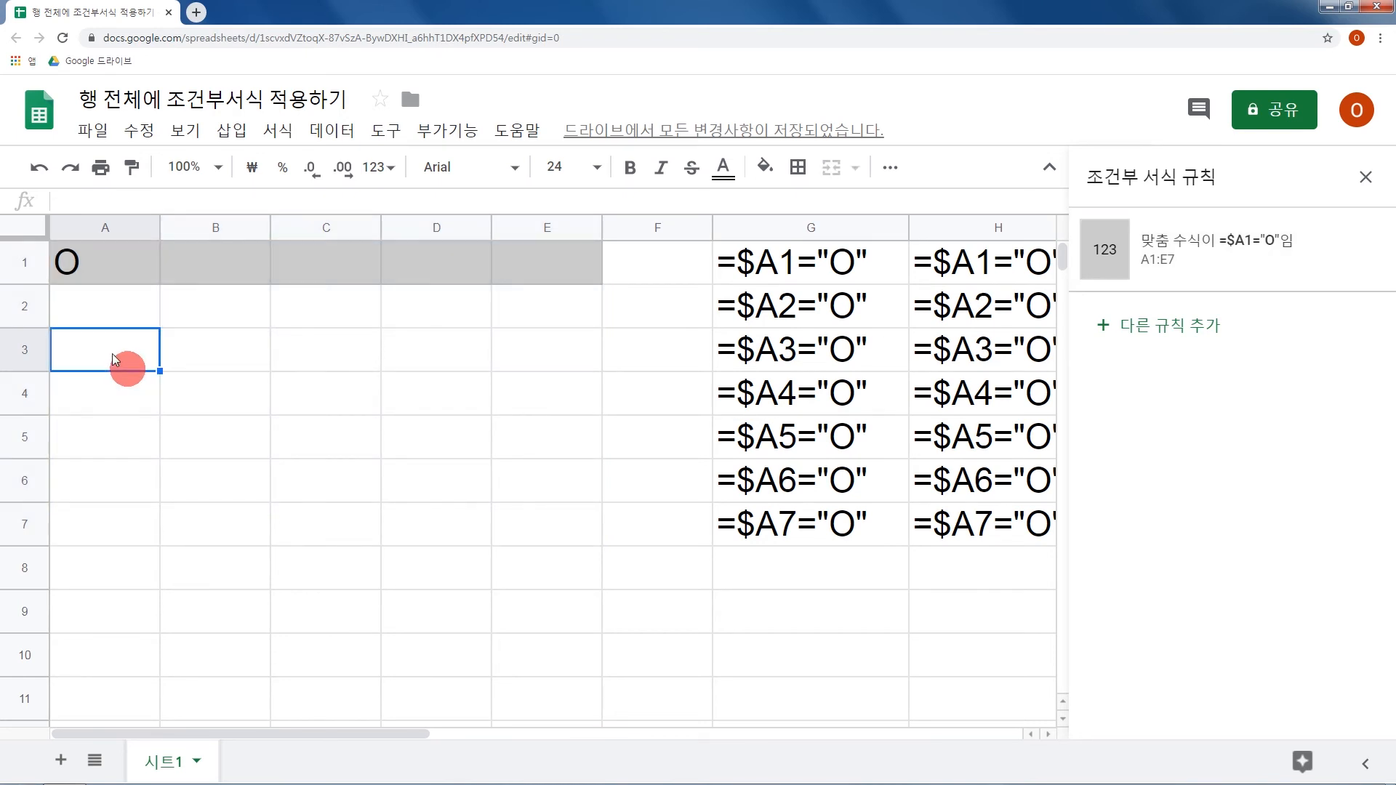
text(O)
key(Return)
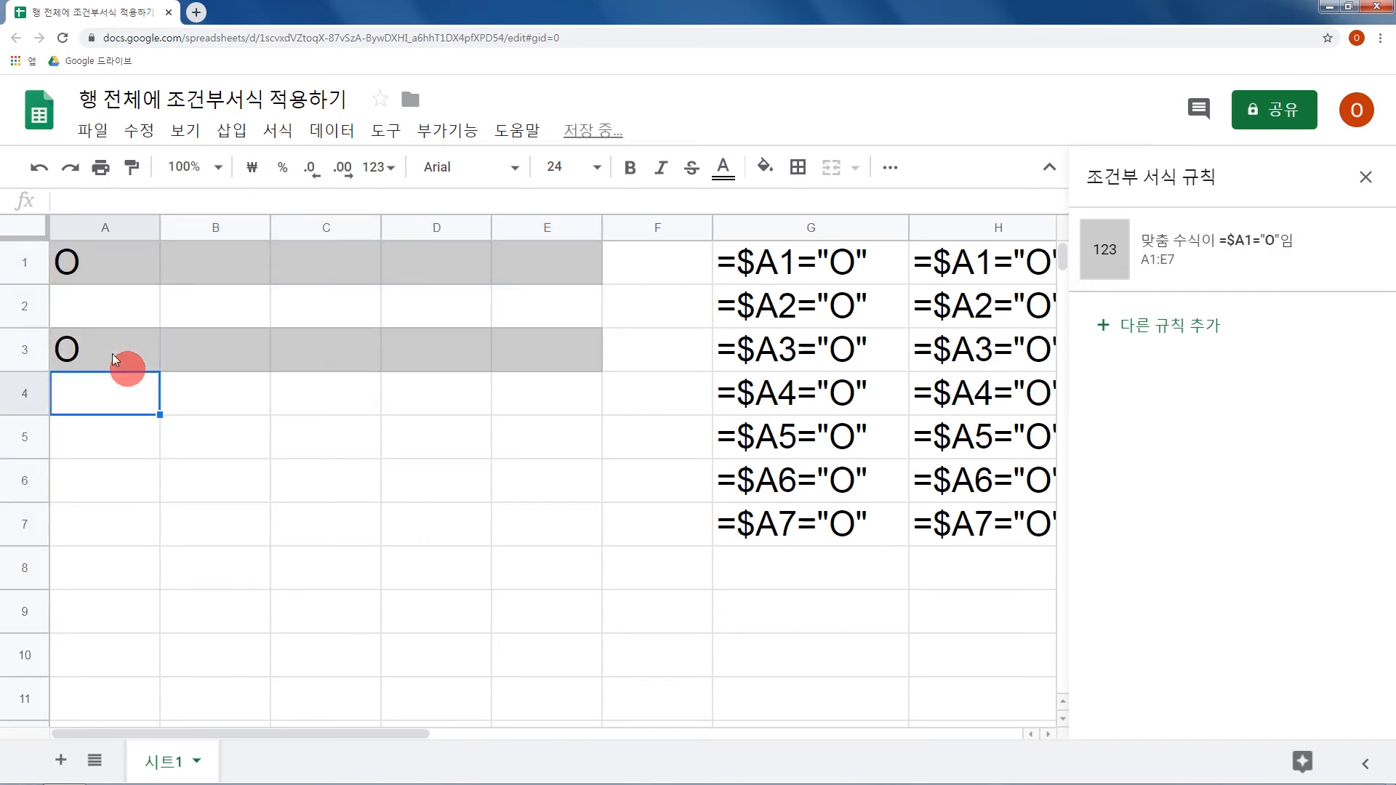
click(109, 478)
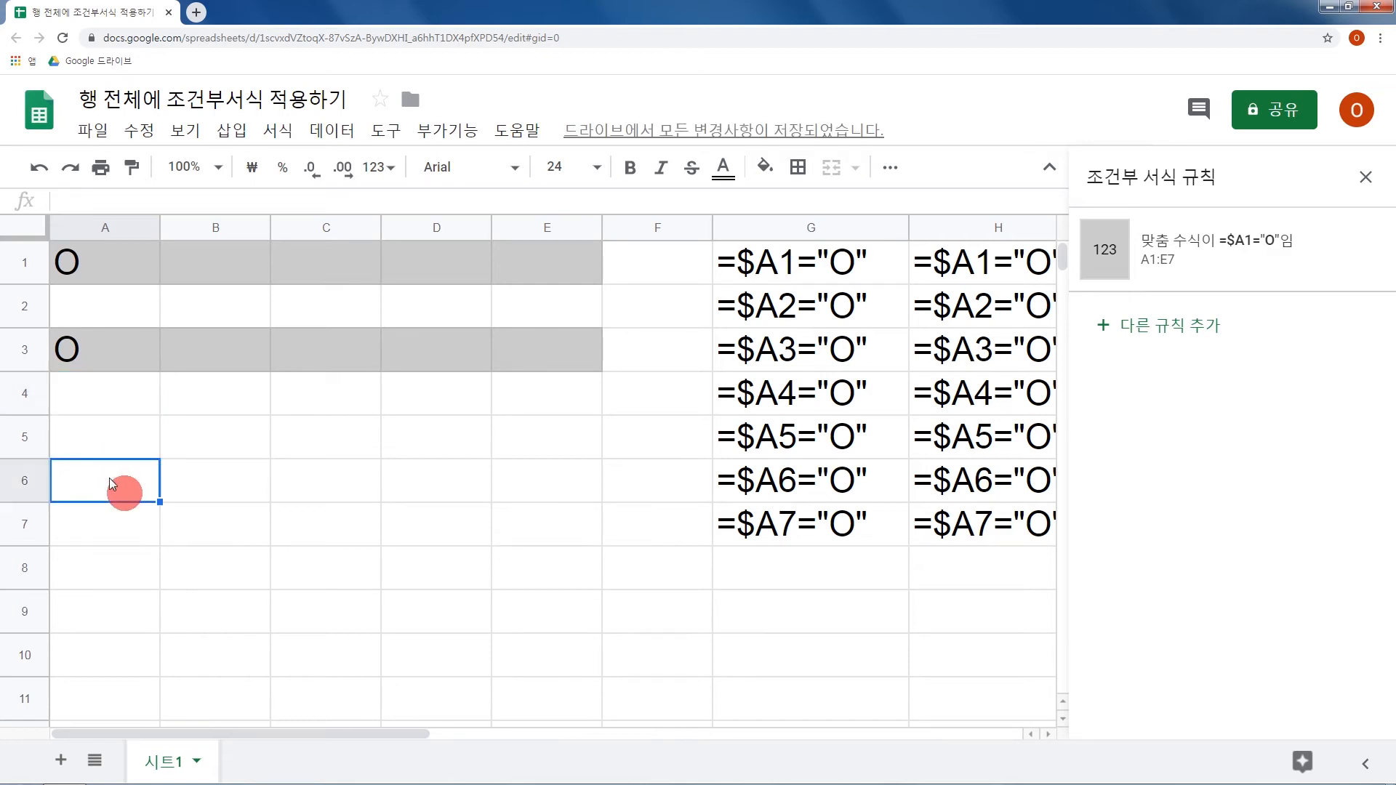
text(O)
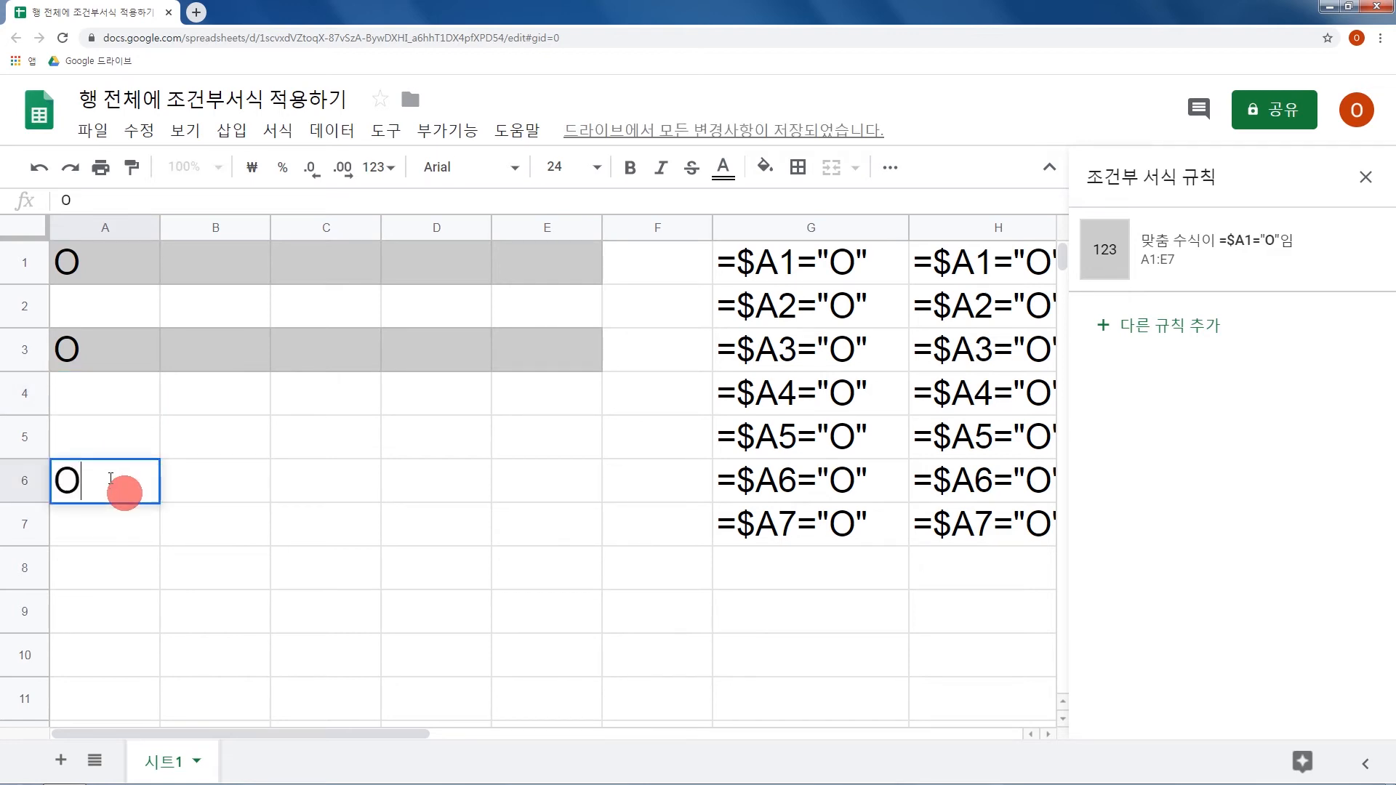
key(Return)
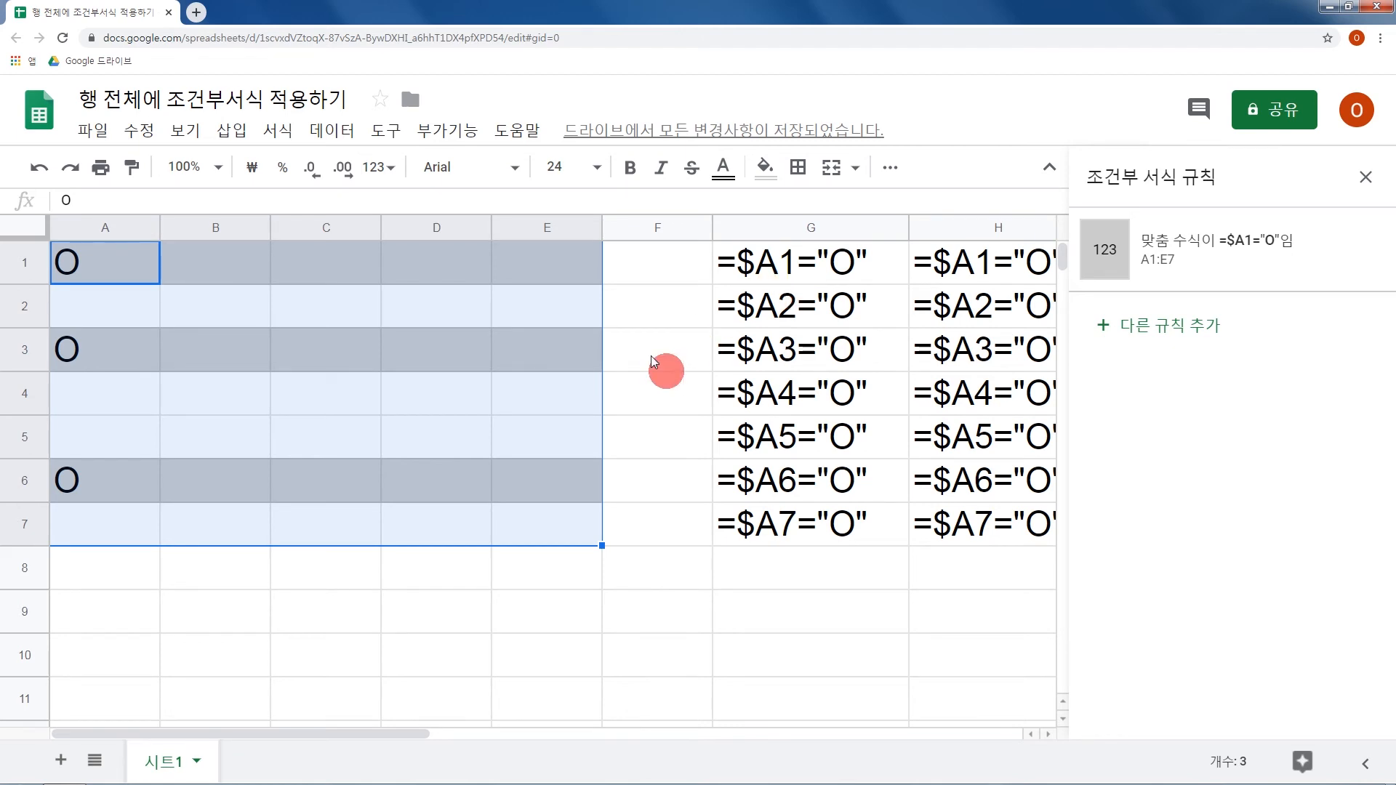
Add a new conditional formatting rule for A9:E15 with the custom formula condition (맞춤 수식).
scroll(652, 359, down, 3)
drag(117, 358, 556, 587)
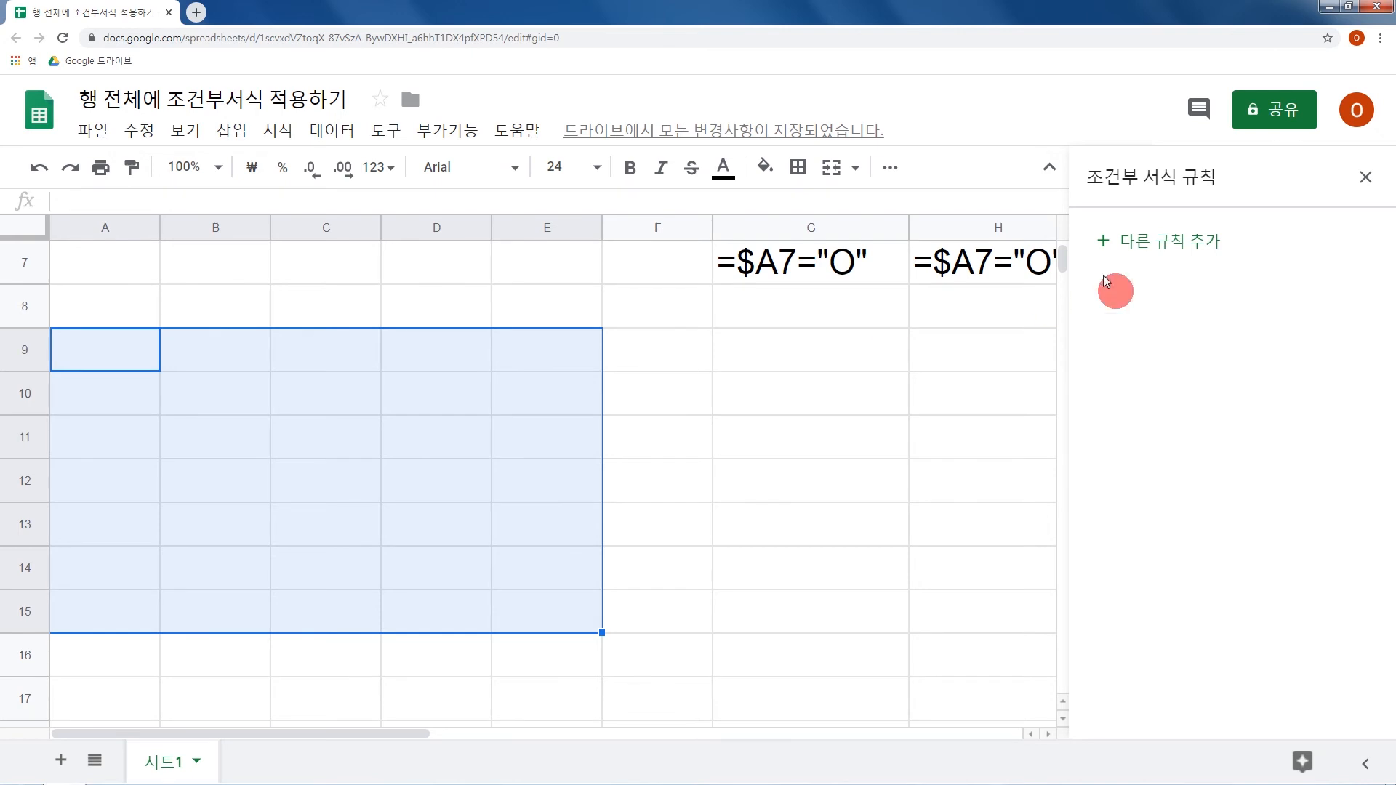
click(1176, 242)
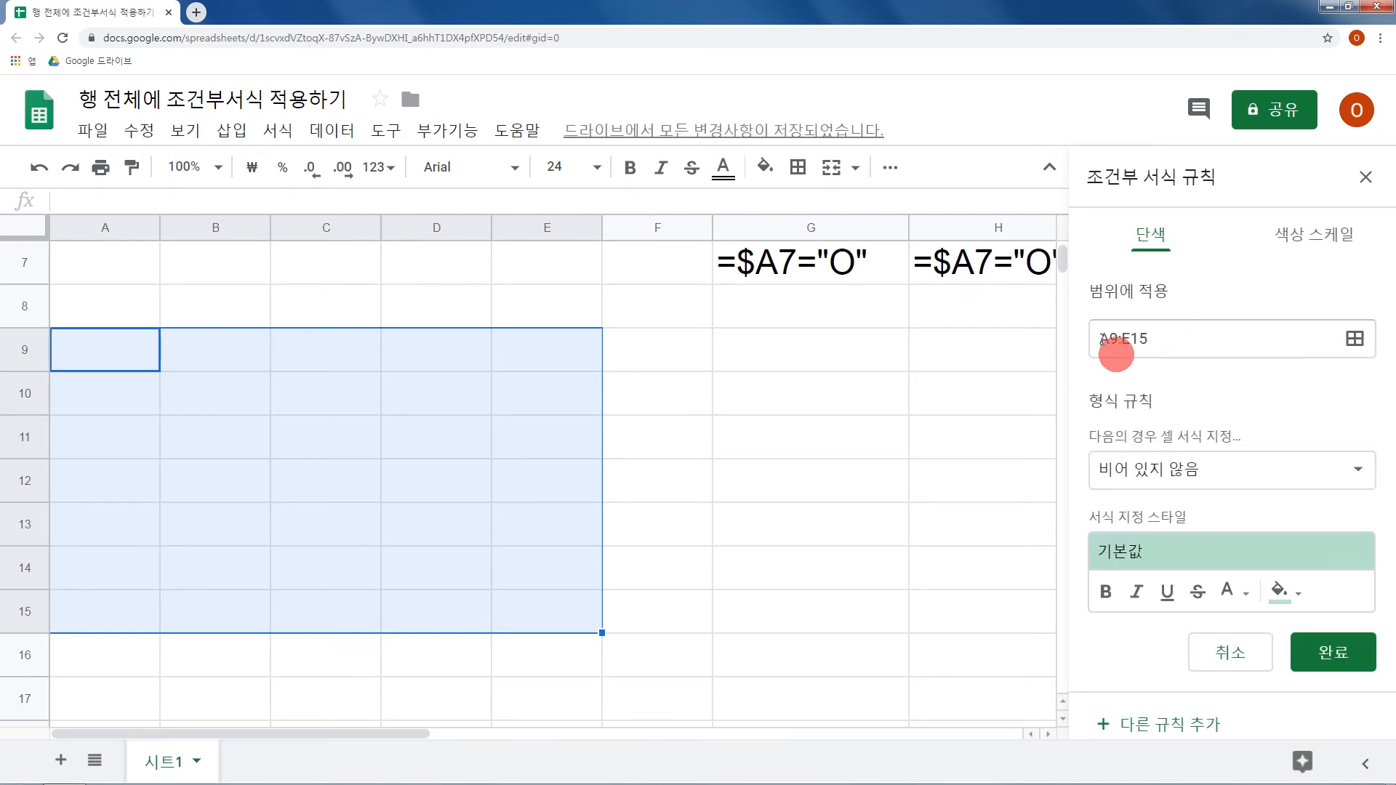
click(1165, 482)
scroll(1178, 498, down, 5)
scroll(1187, 729, down, 1)
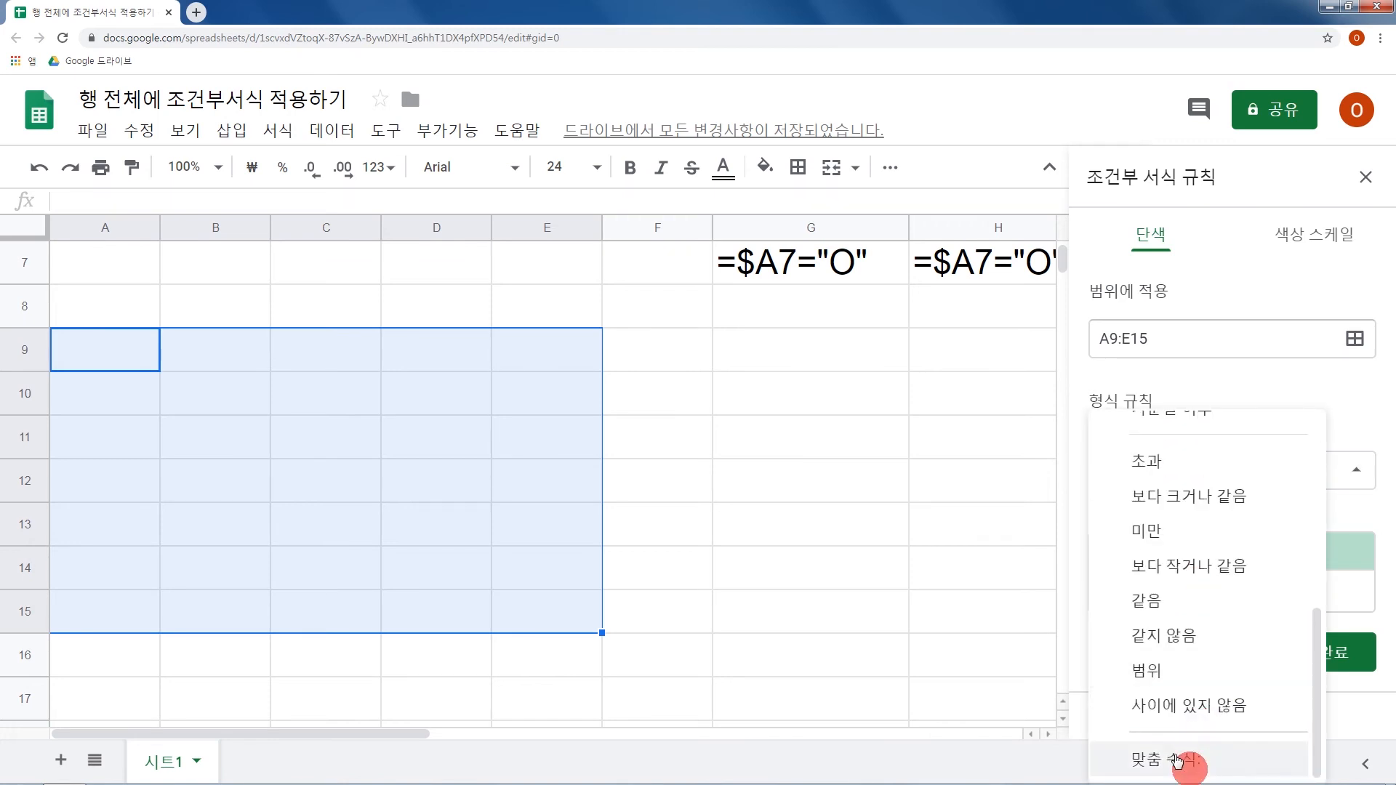
click(1190, 760)
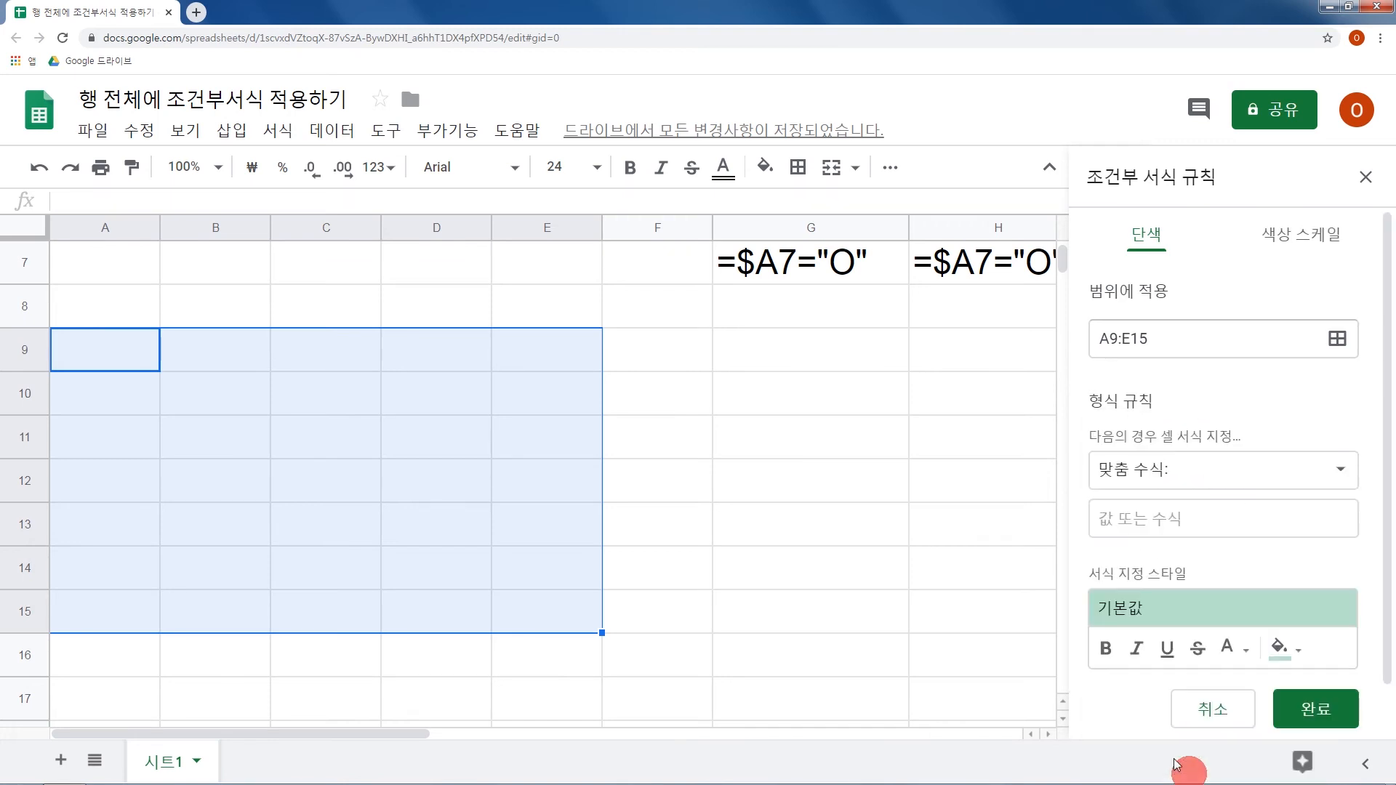
Enter =$D9="X" as the custom formula of the A9:E15 rule.
click(1193, 523)
text(=)
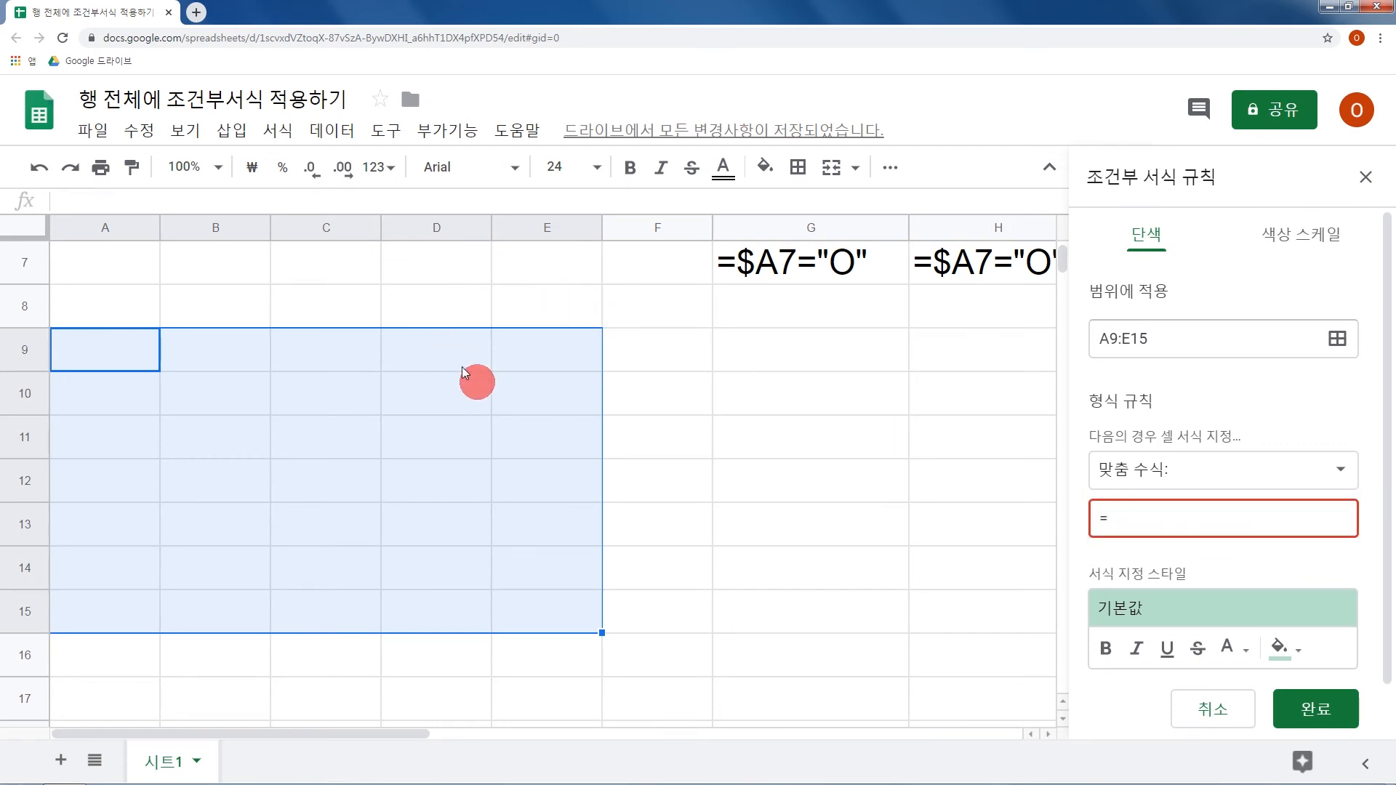
text(D9="X")
click(1109, 518)
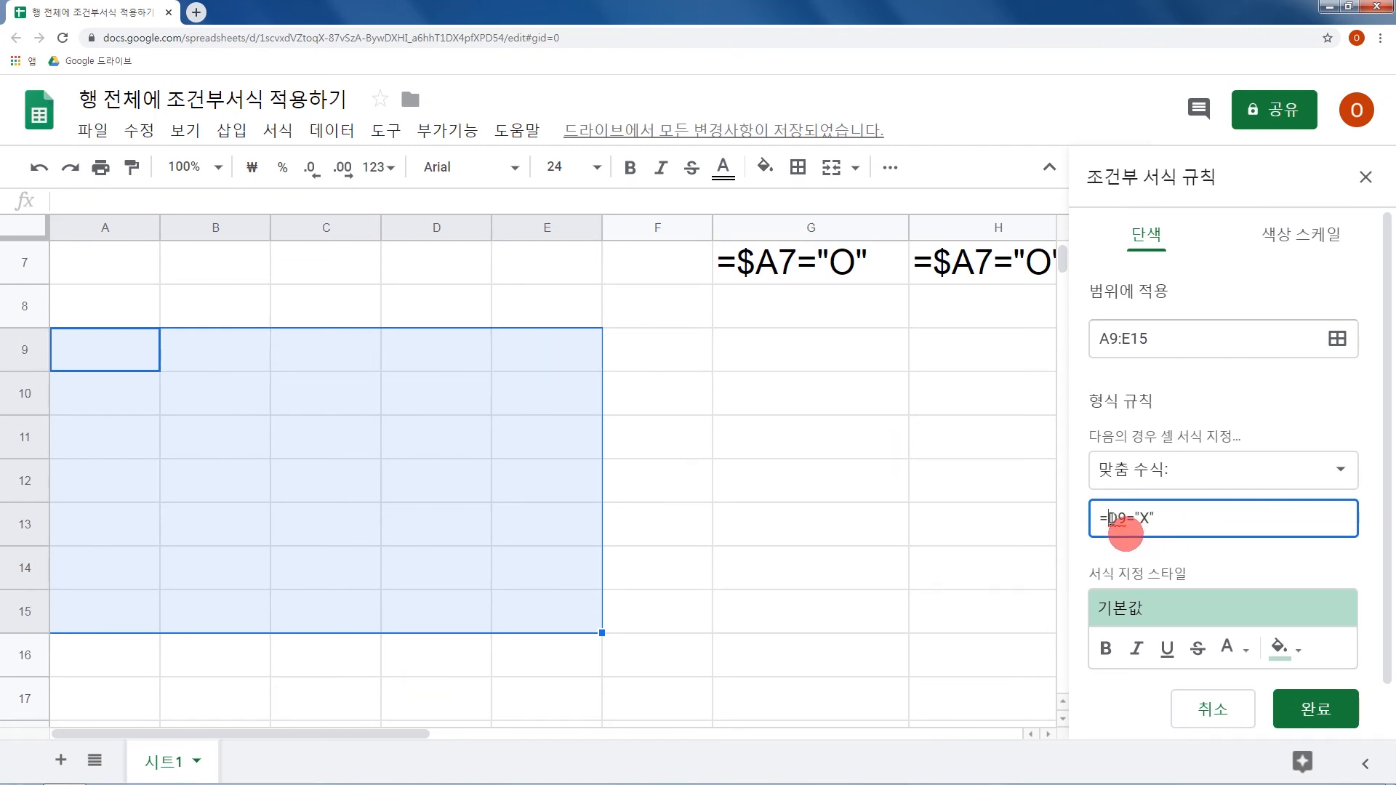
text($)
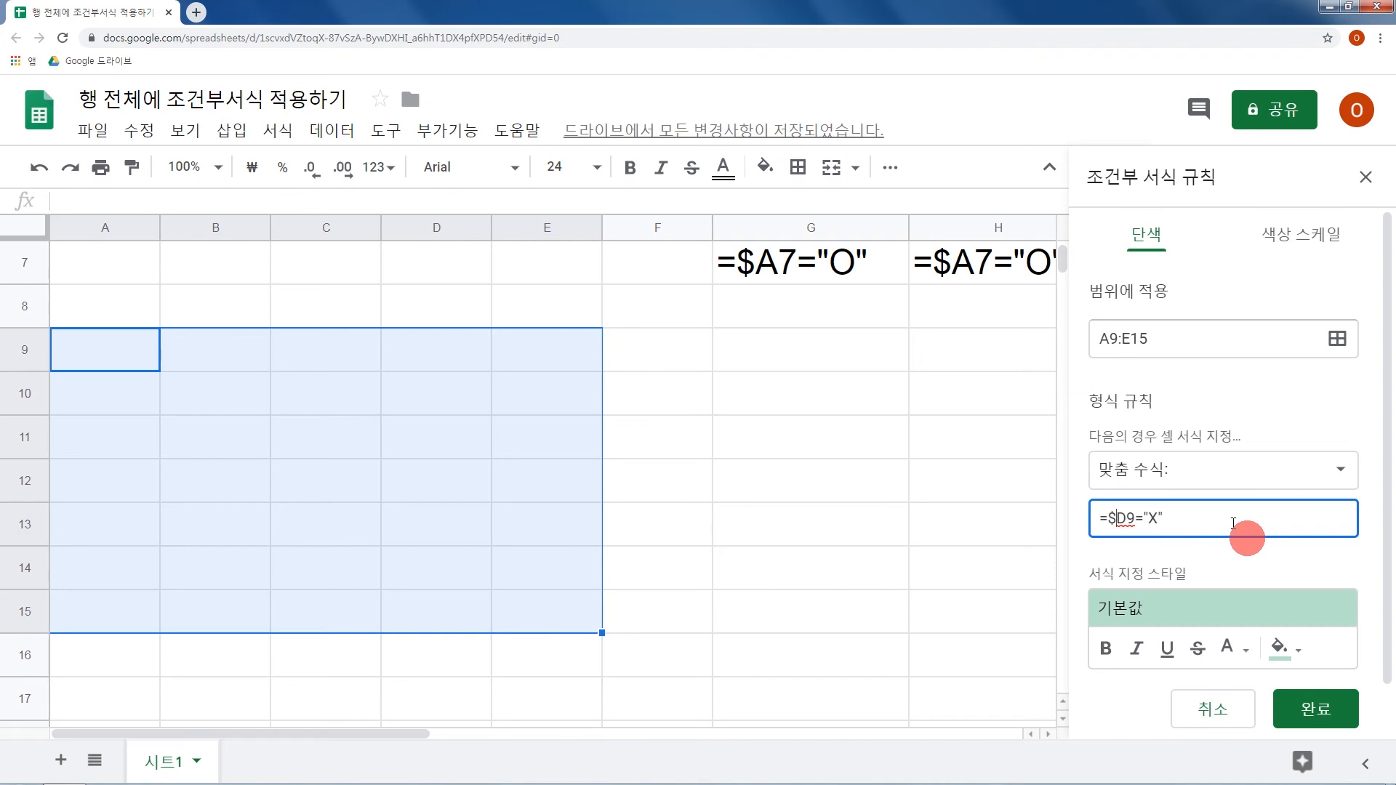
Give the A9:E15 rule a light red fill and save the rule.
click(1279, 647)
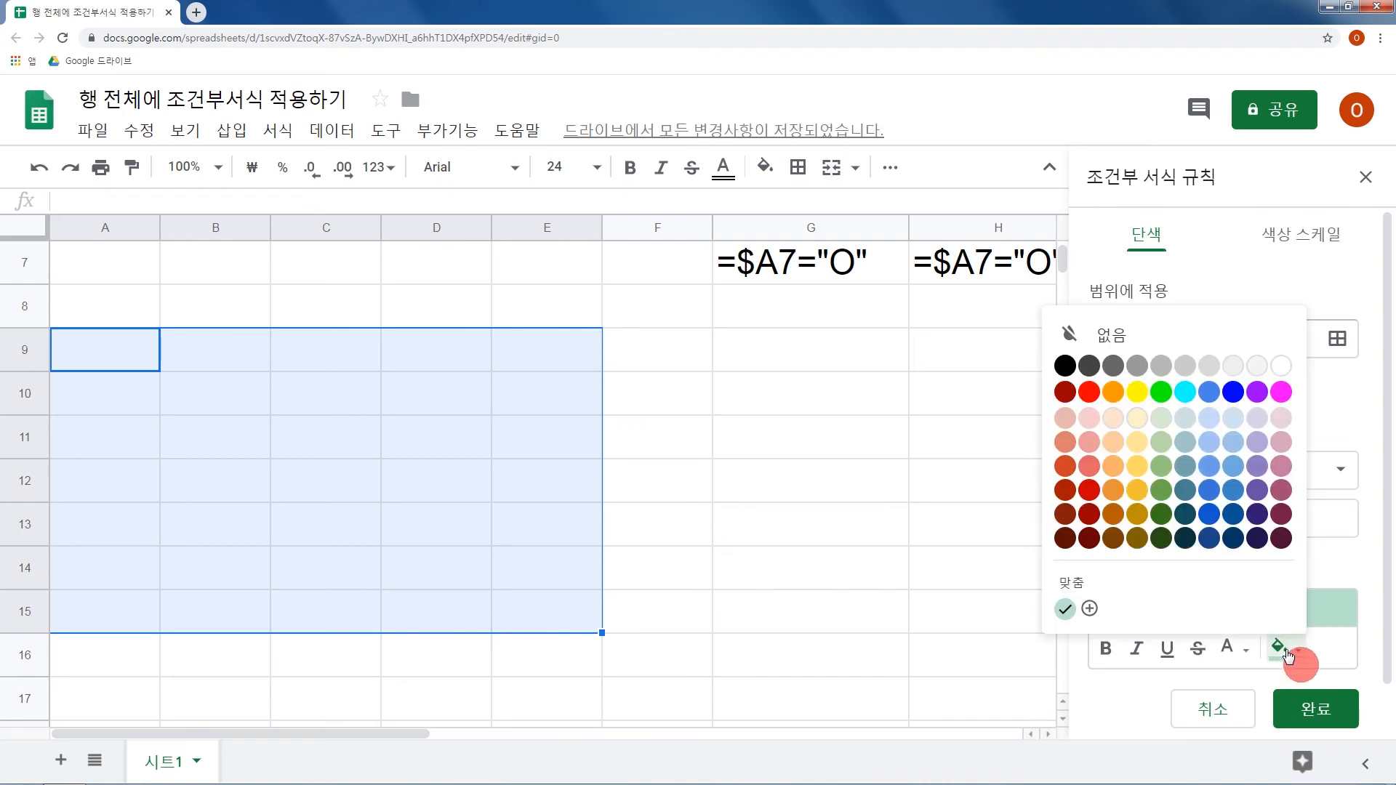
click(1089, 420)
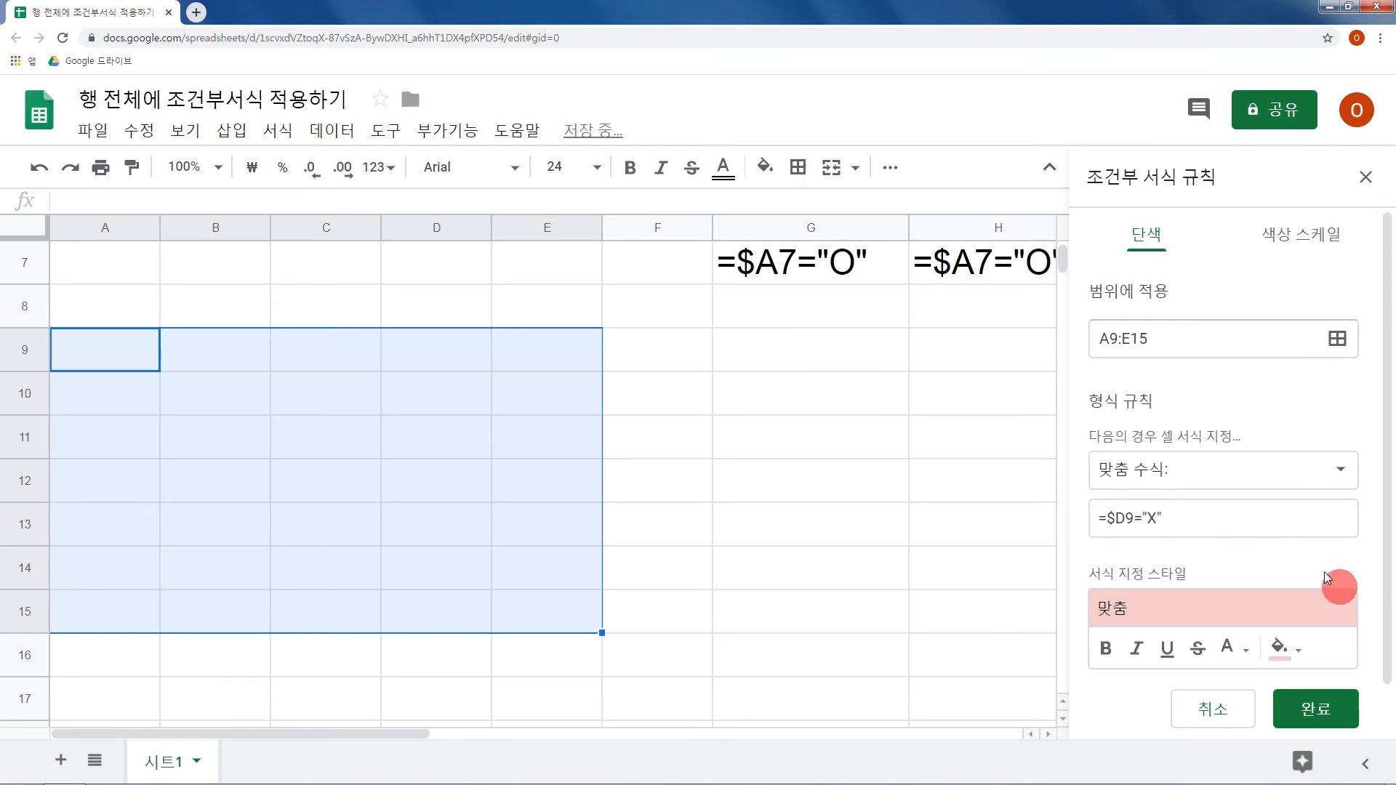
click(1316, 706)
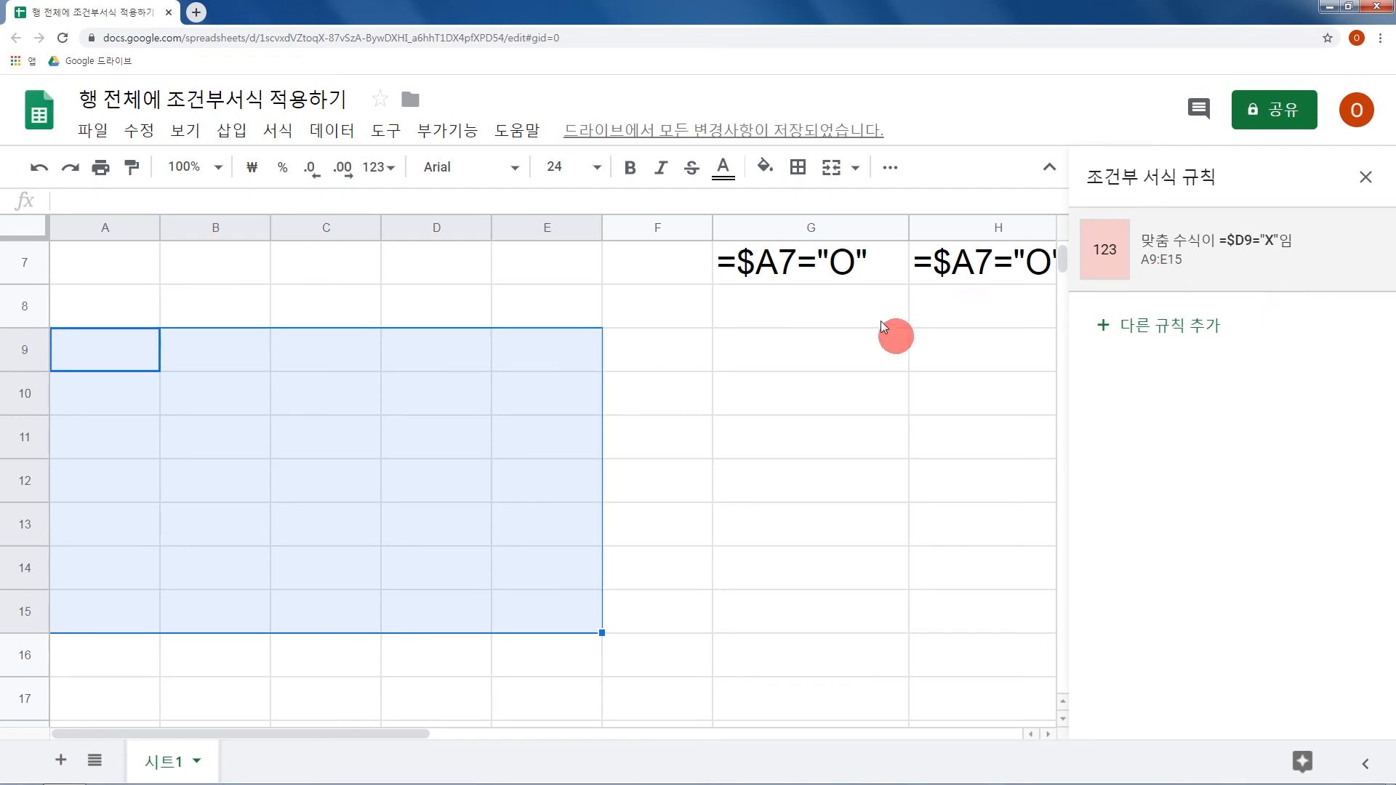
Enter X in D9 and in D12 to test the row shading of A9:E15.
scroll(880, 321, up, 3)
scroll(875, 351, down, 4)
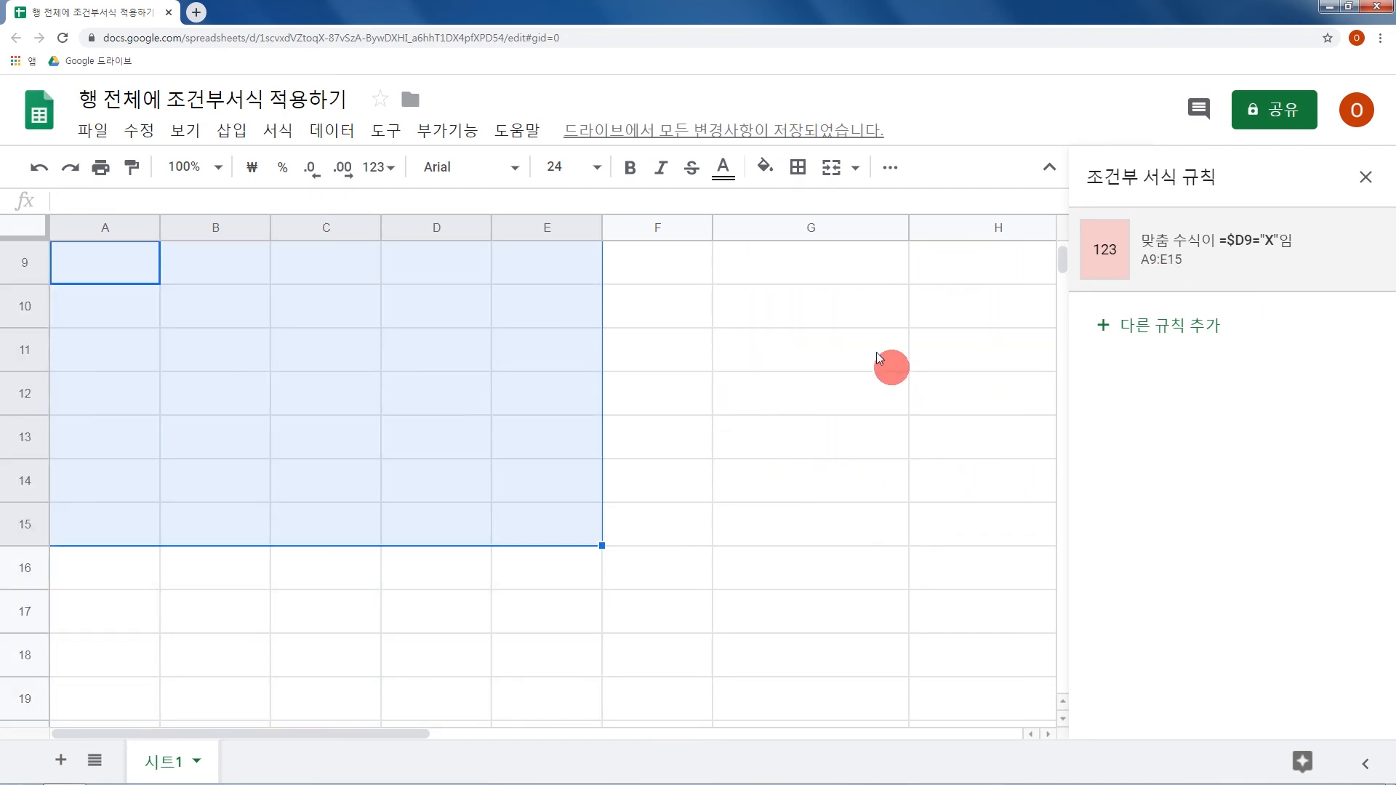
scroll(876, 352, up, 1)
mouse_move(1225, 254)
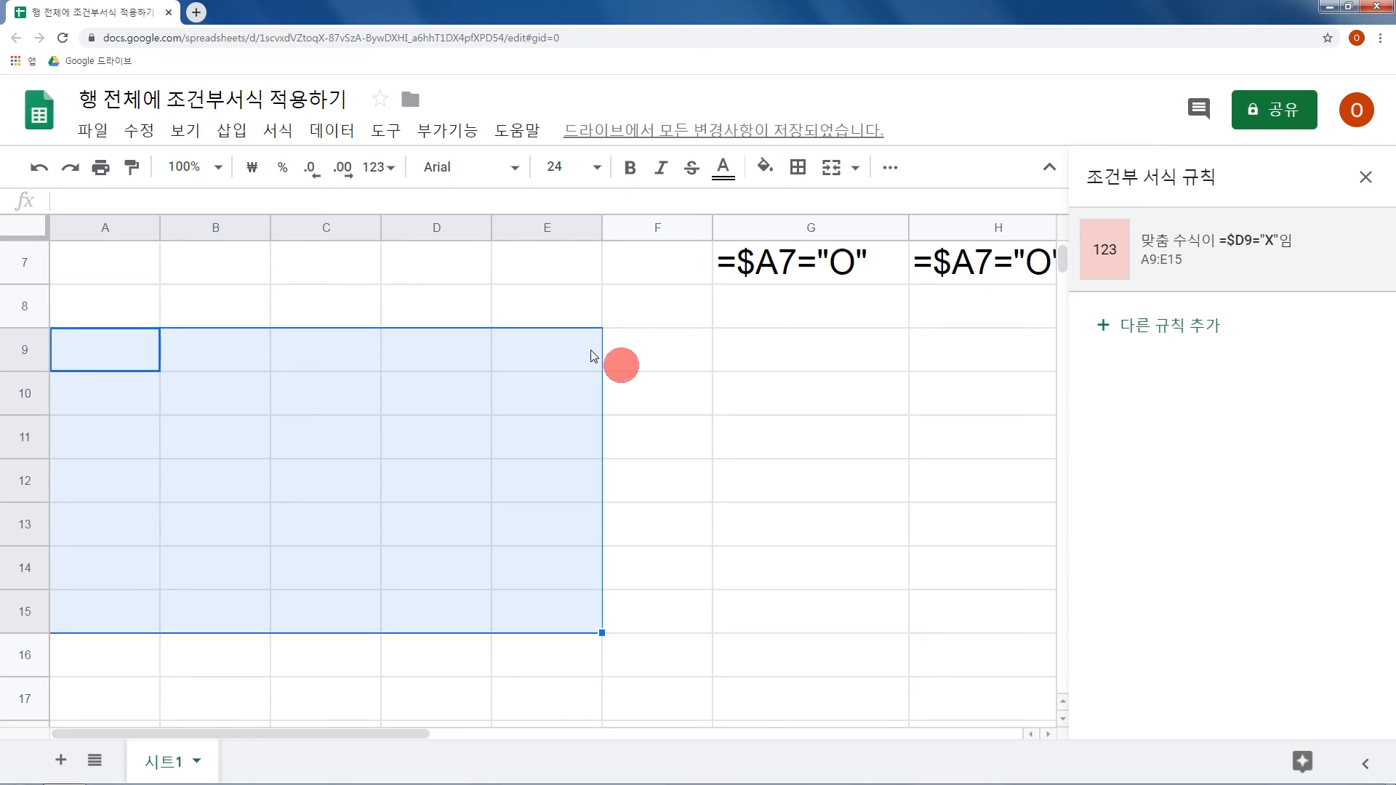
click(463, 358)
text(X)
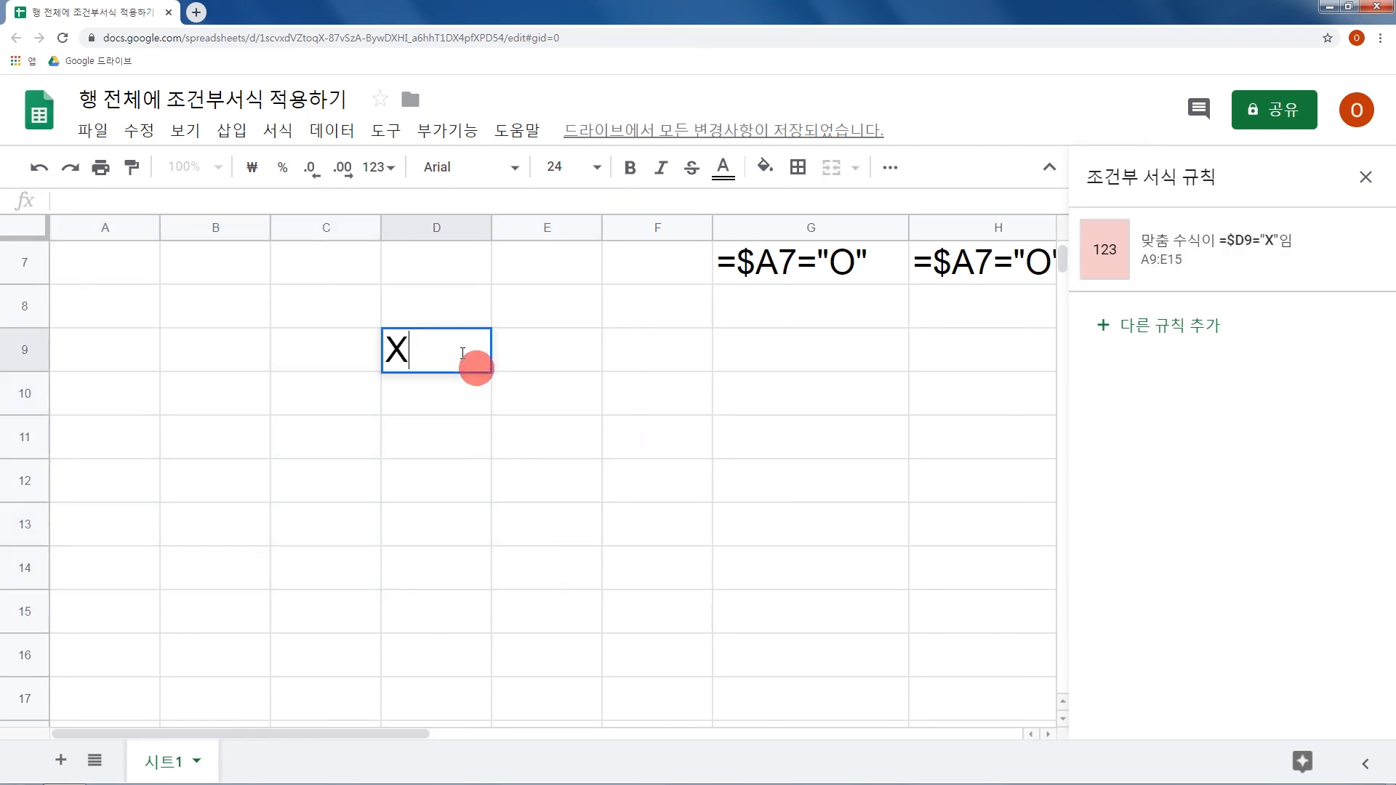
key(Return)
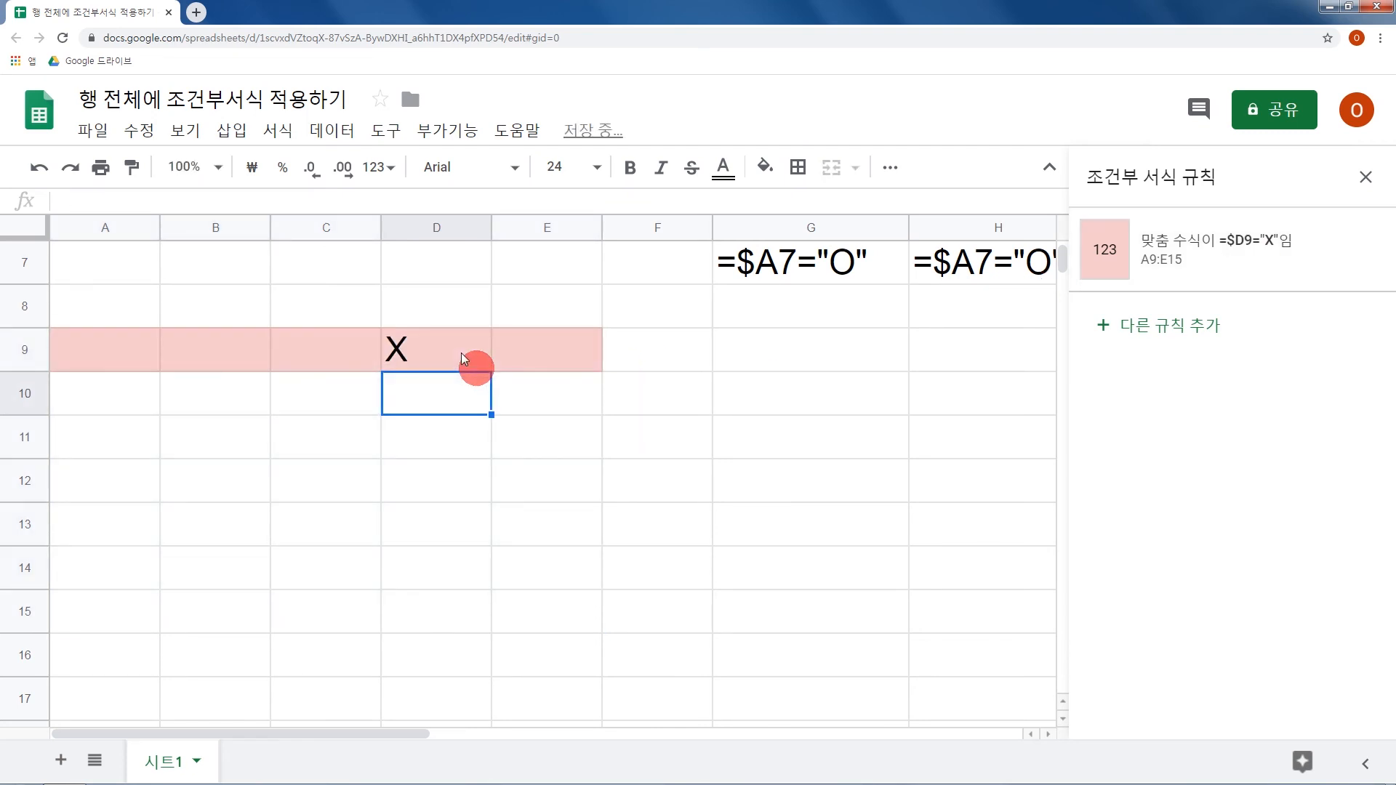
click(435, 478)
text(X)
key(Return)
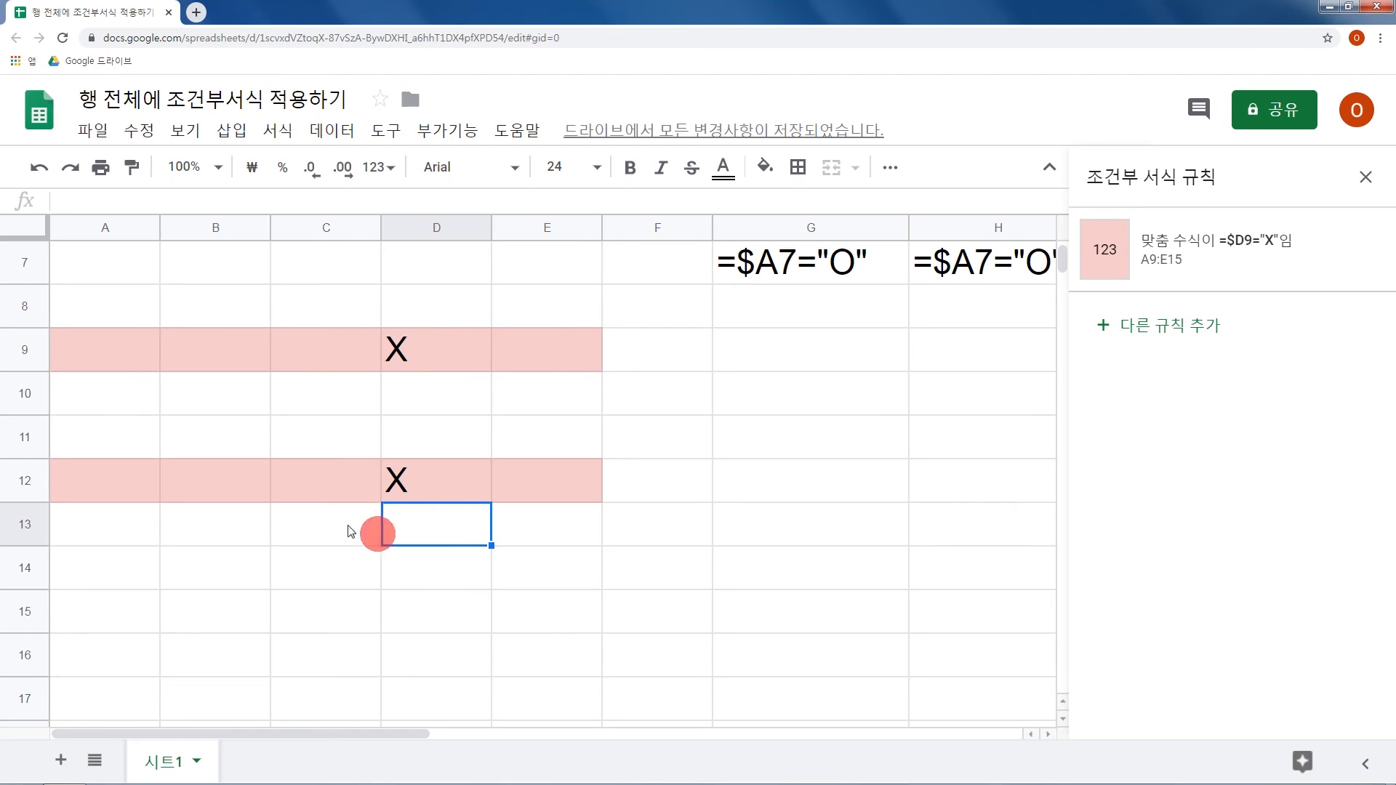
Delete rows 1 to 15 together with their contents and close the conditional formatting rules.
click(16, 624)
scroll(26, 611, up, 4)
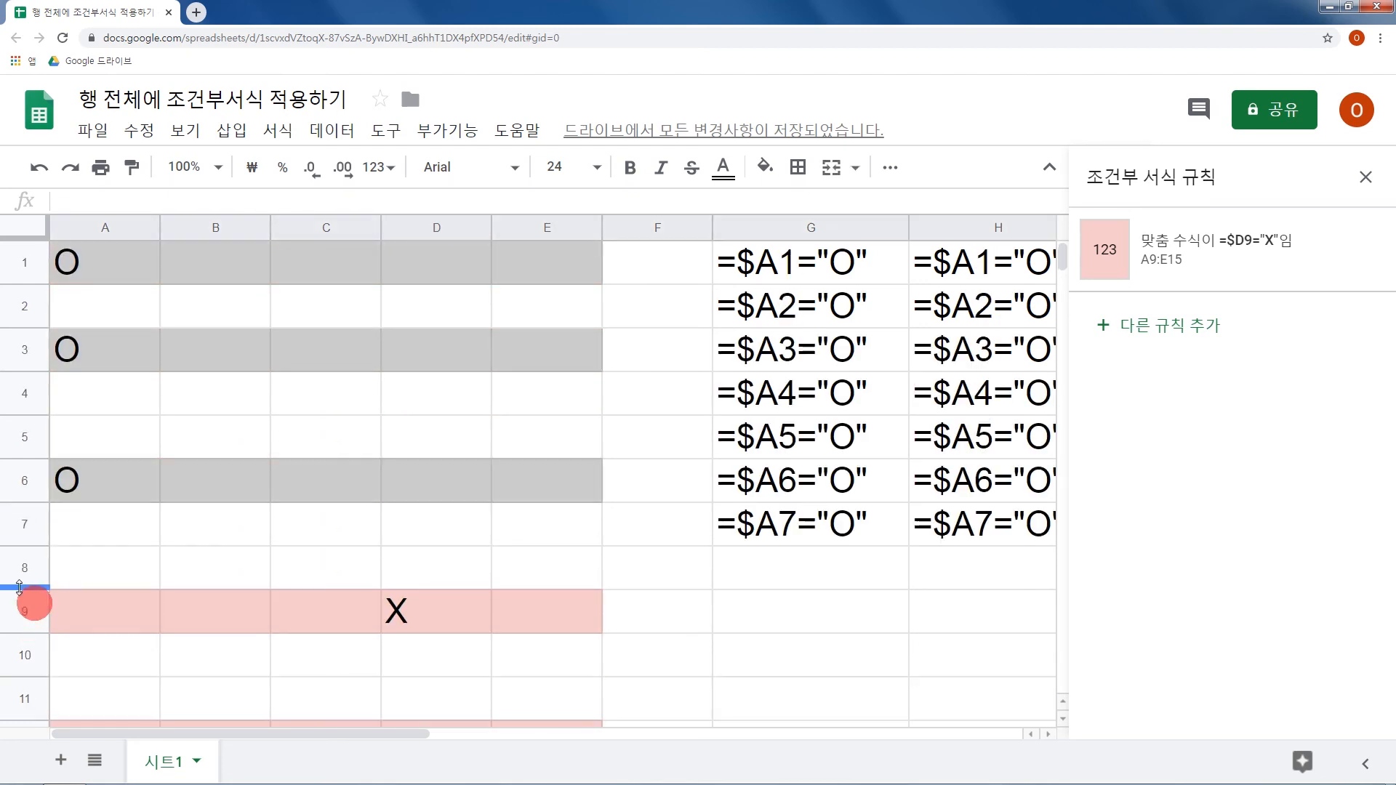
shift+click(26, 271)
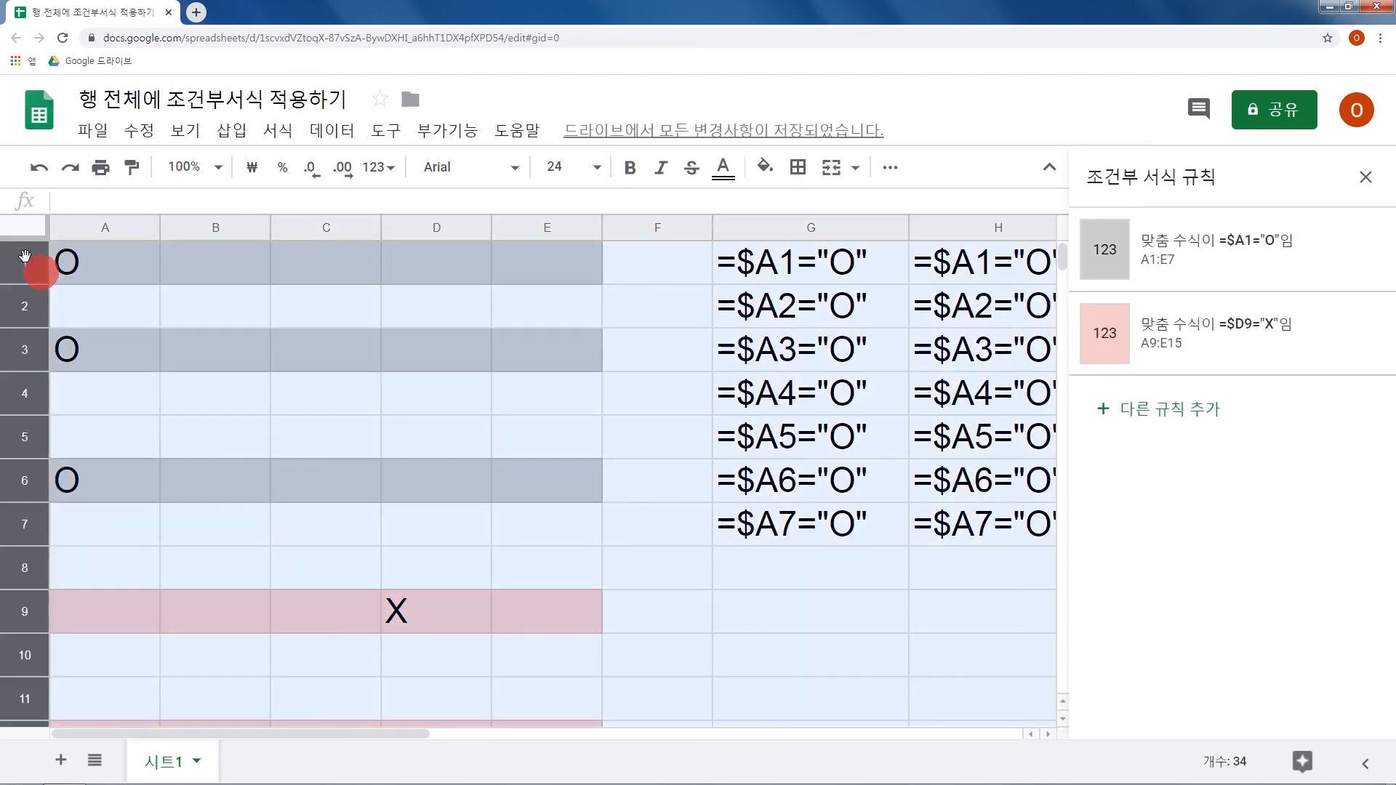
right_click(29, 271)
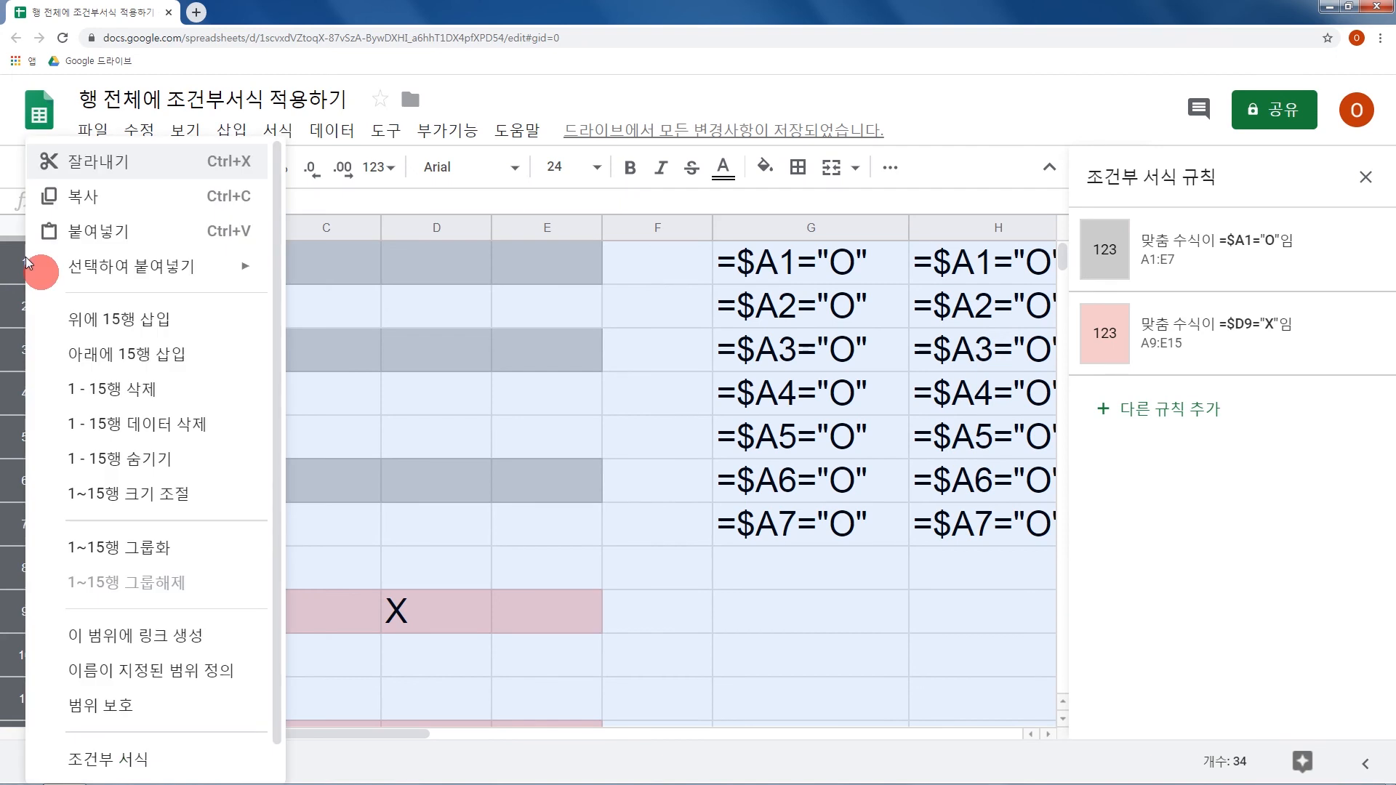
click(160, 404)
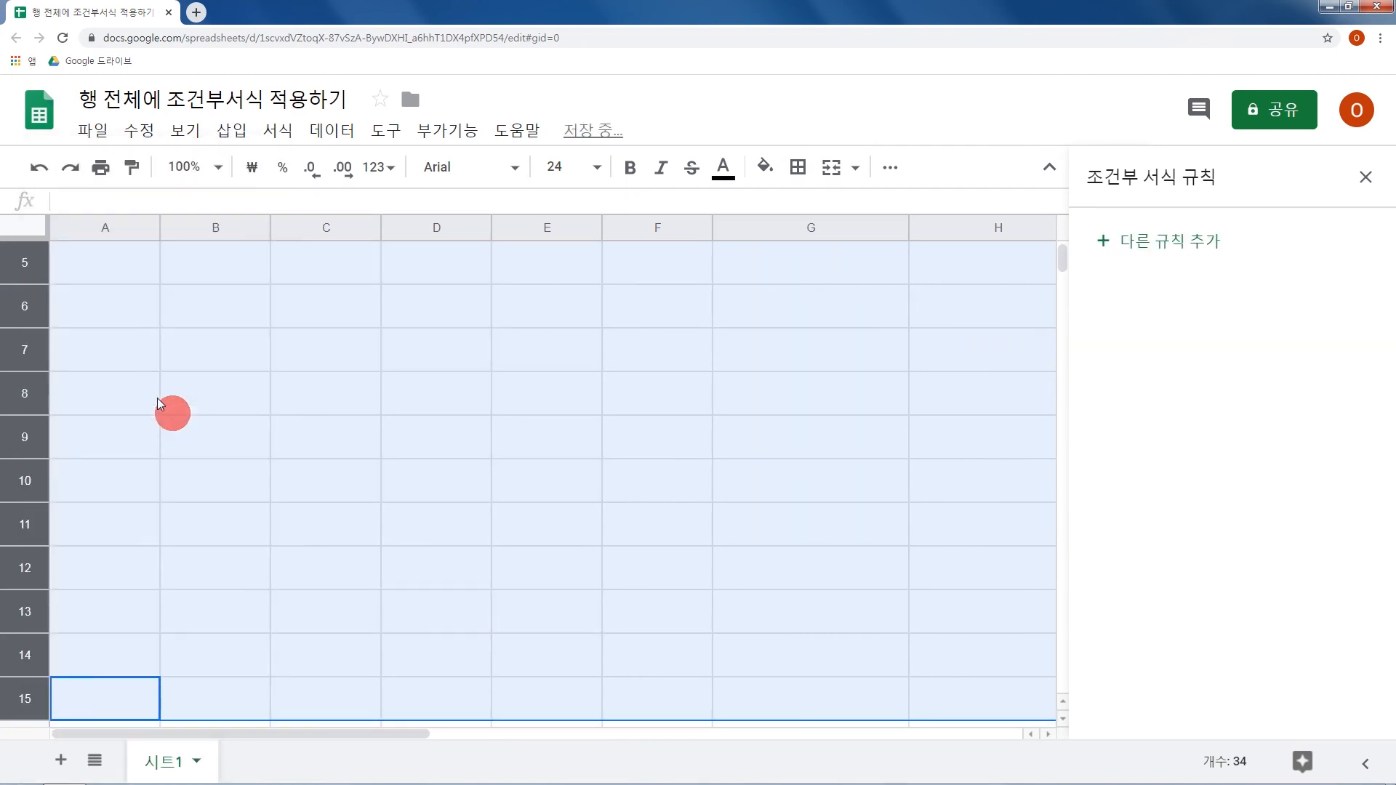
click(1367, 179)
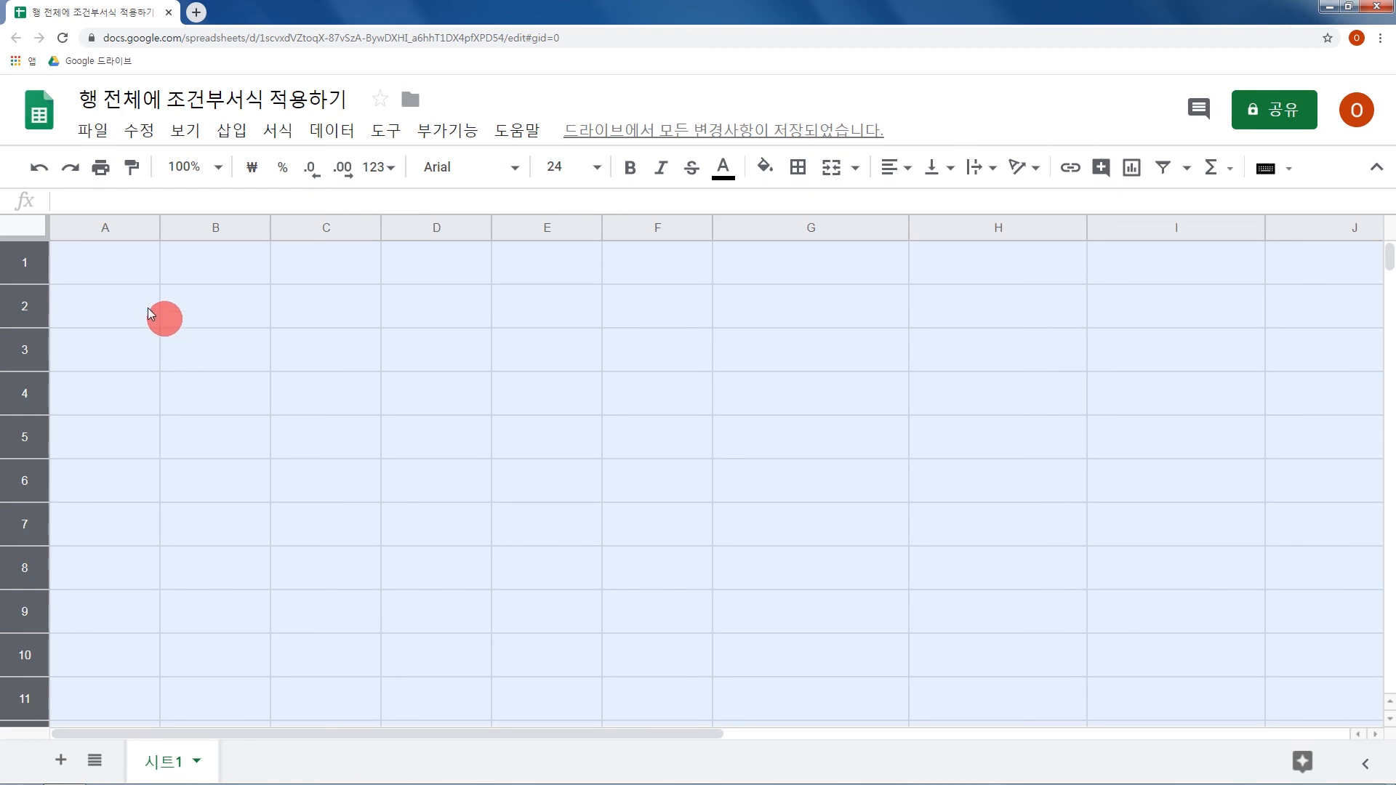
Enter the row labels A, B, C, D and E in cells A2 to A6.
click(147, 313)
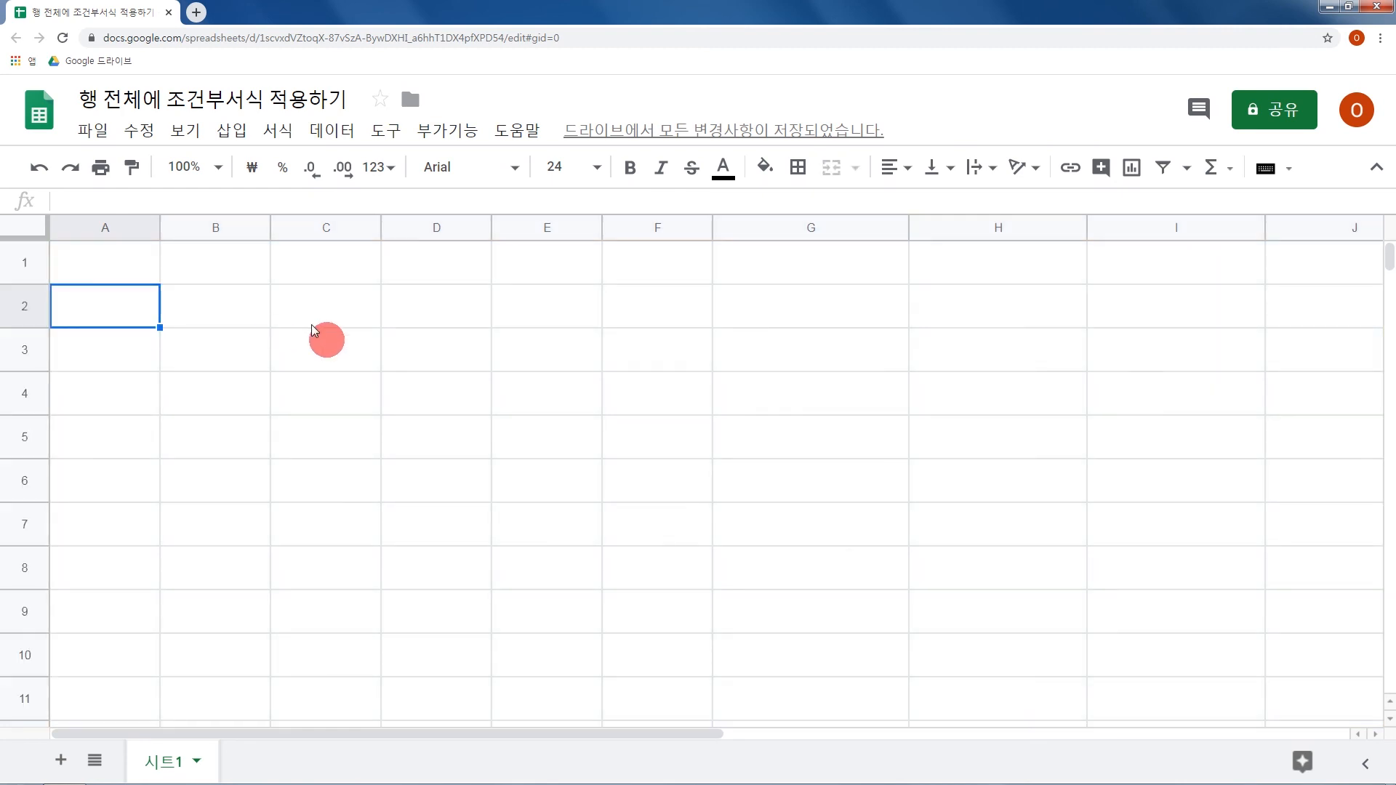
text(A)
key(Return)
text(B)
key(Return)
text(C)
key(Return)
text(D)
key(Return)
text(E)
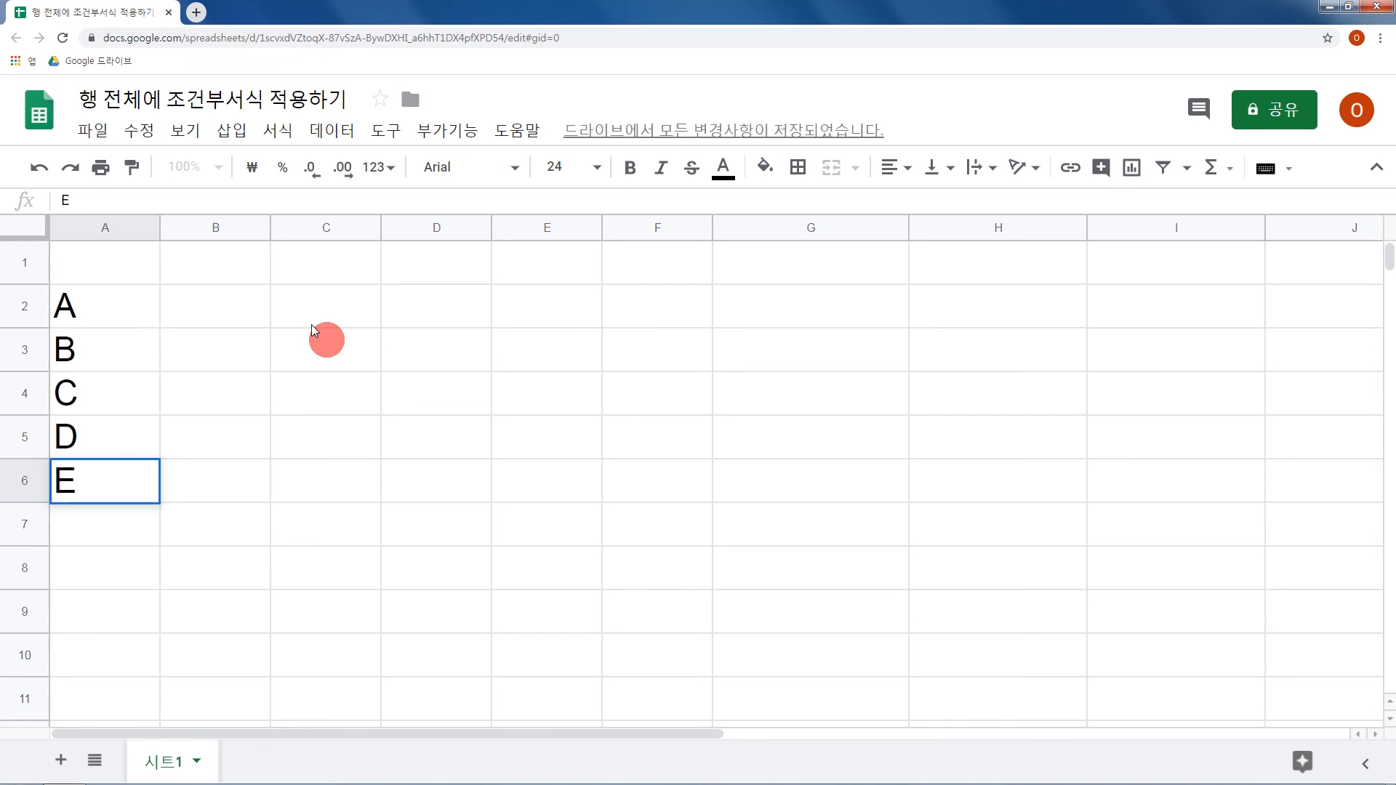
key(Return)
Enter the column header 부품 in B1 and in C1.
click(232, 267)
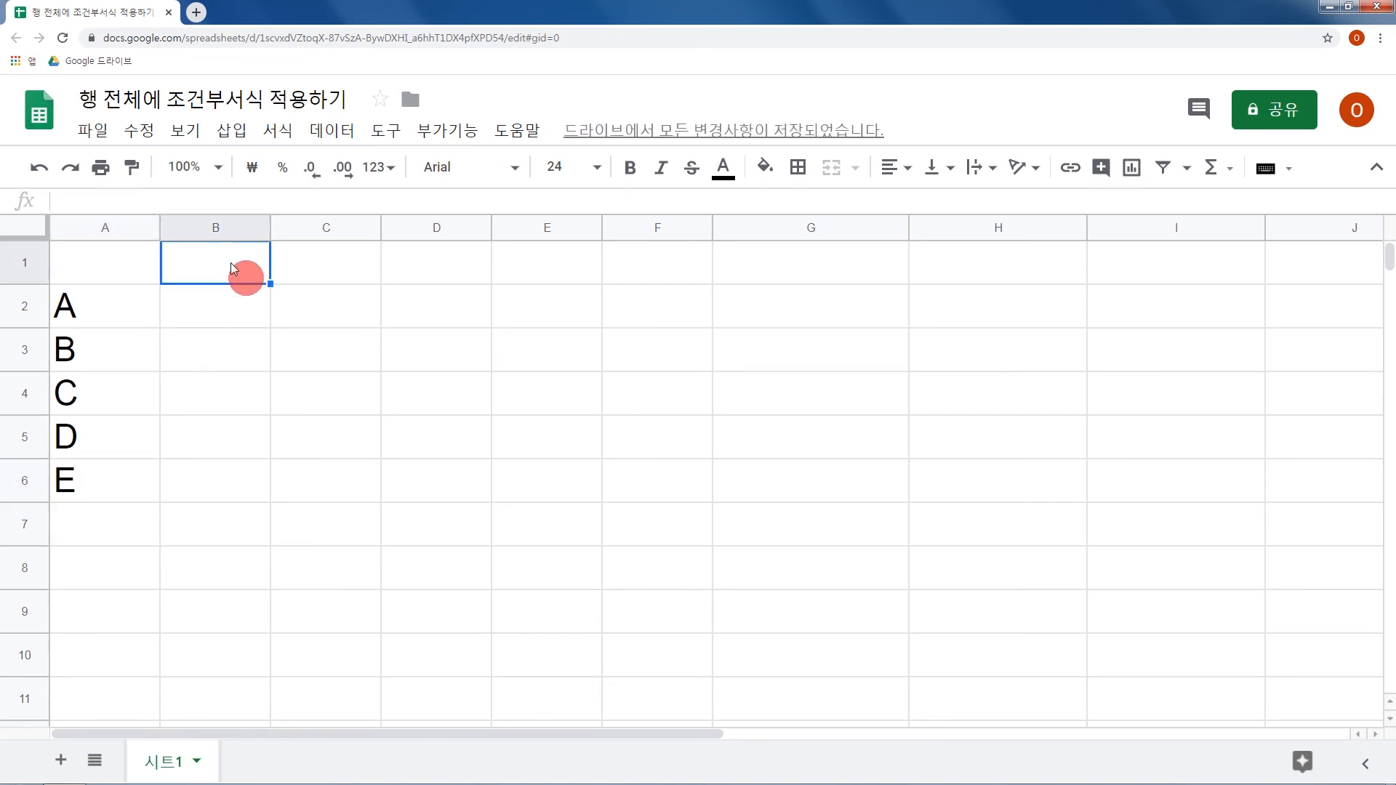
text(qnvna)
key(BackSpace)
key(BackSpace)
key(BackSpace)
key(BackSpace)
key(BackSpace)
text(부품)
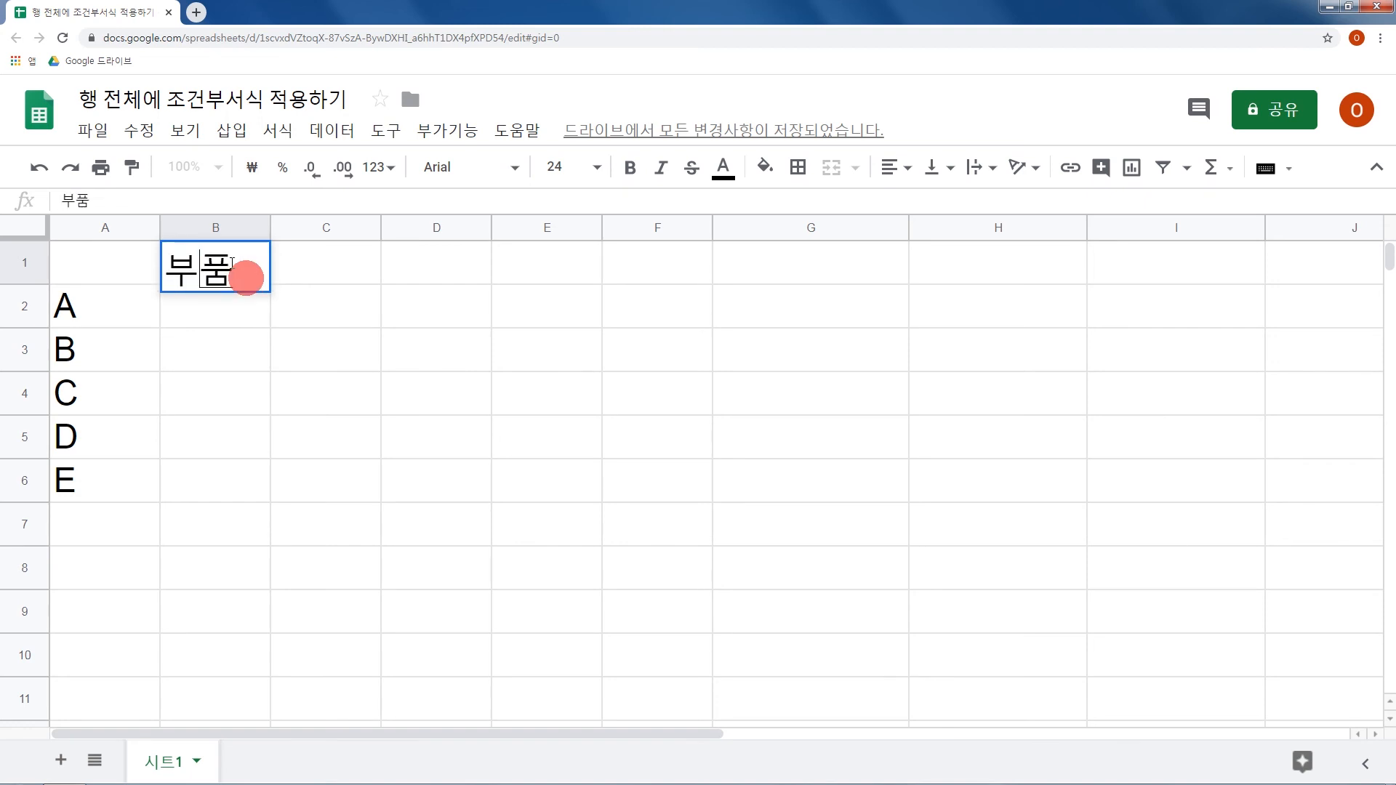
key(Tab)
text(붚)
text(품)
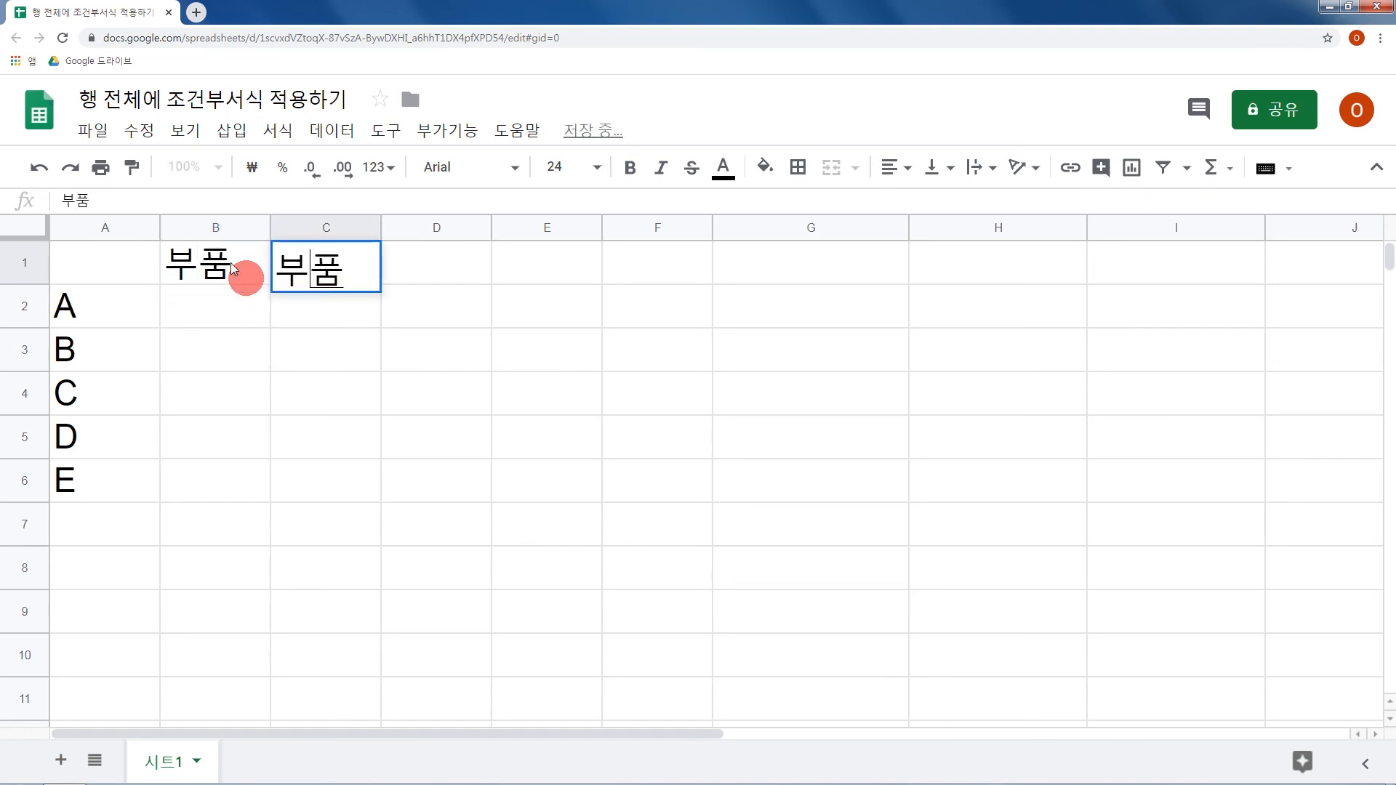
key(Tab)
Fill the 부품 header from C1 across to F1.
key(Left)
key(shift+Right)
key(shift+Right)
key(shift+Right)
key(ctrl+r)
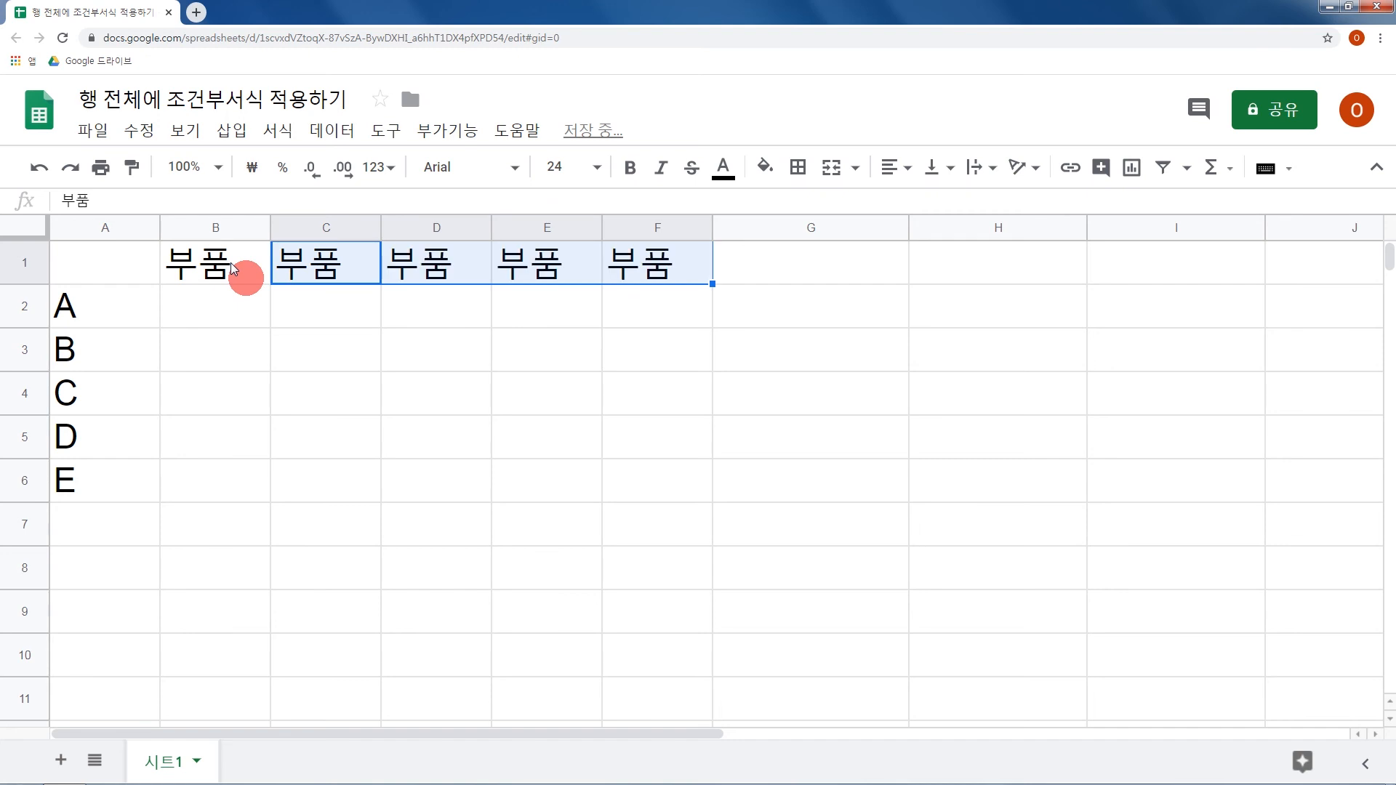
key(Right)
key(Right)
key(Right)
key(Right)
Add a conditional formatting rule for A1:G6 with the custom formula condition (맞춤 수식).
mouse_move(129, 269)
mouse_down()
mouse_move(386, 352)
mouse_move(690, 482)
mouse_move(801, 496)
mouse_up()
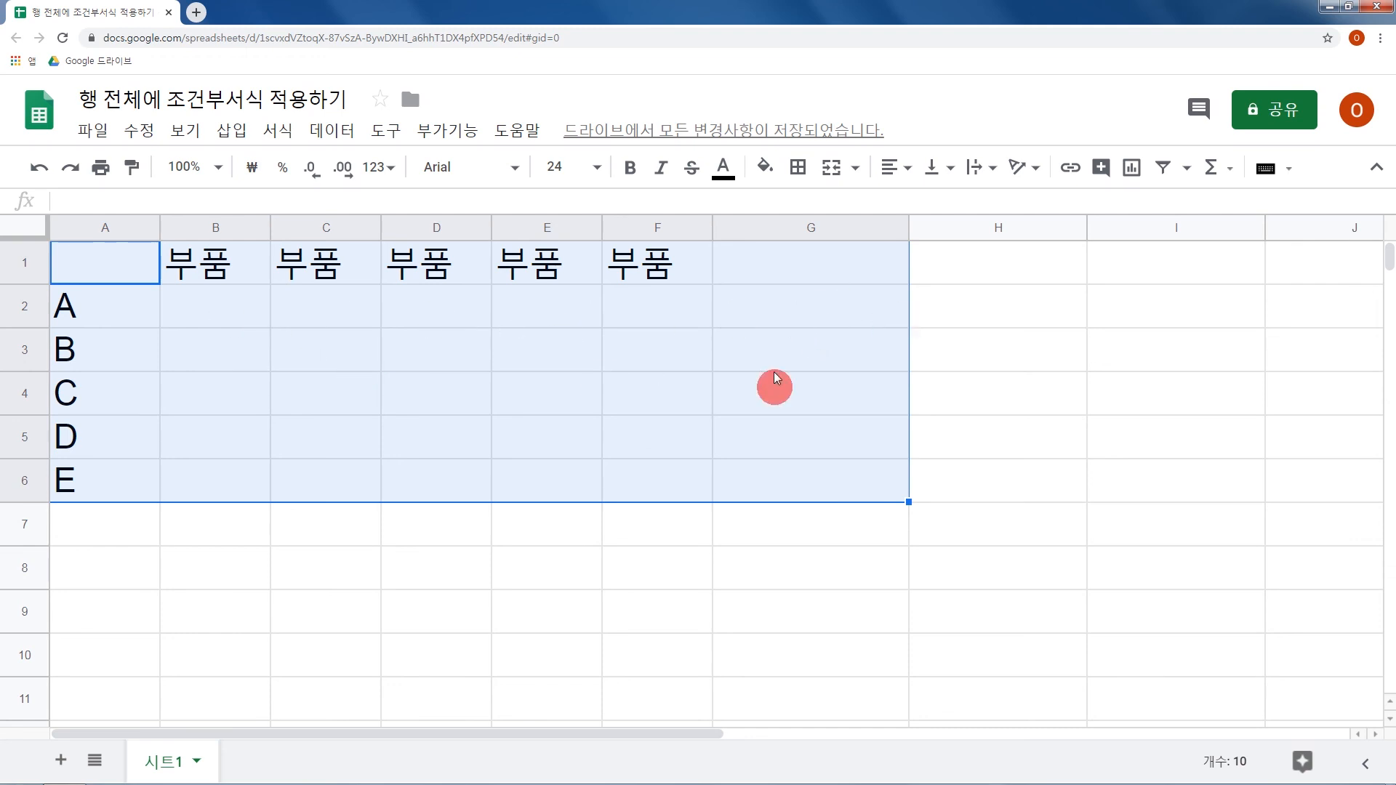
right_click(350, 312)
scroll(448, 558, down, 3)
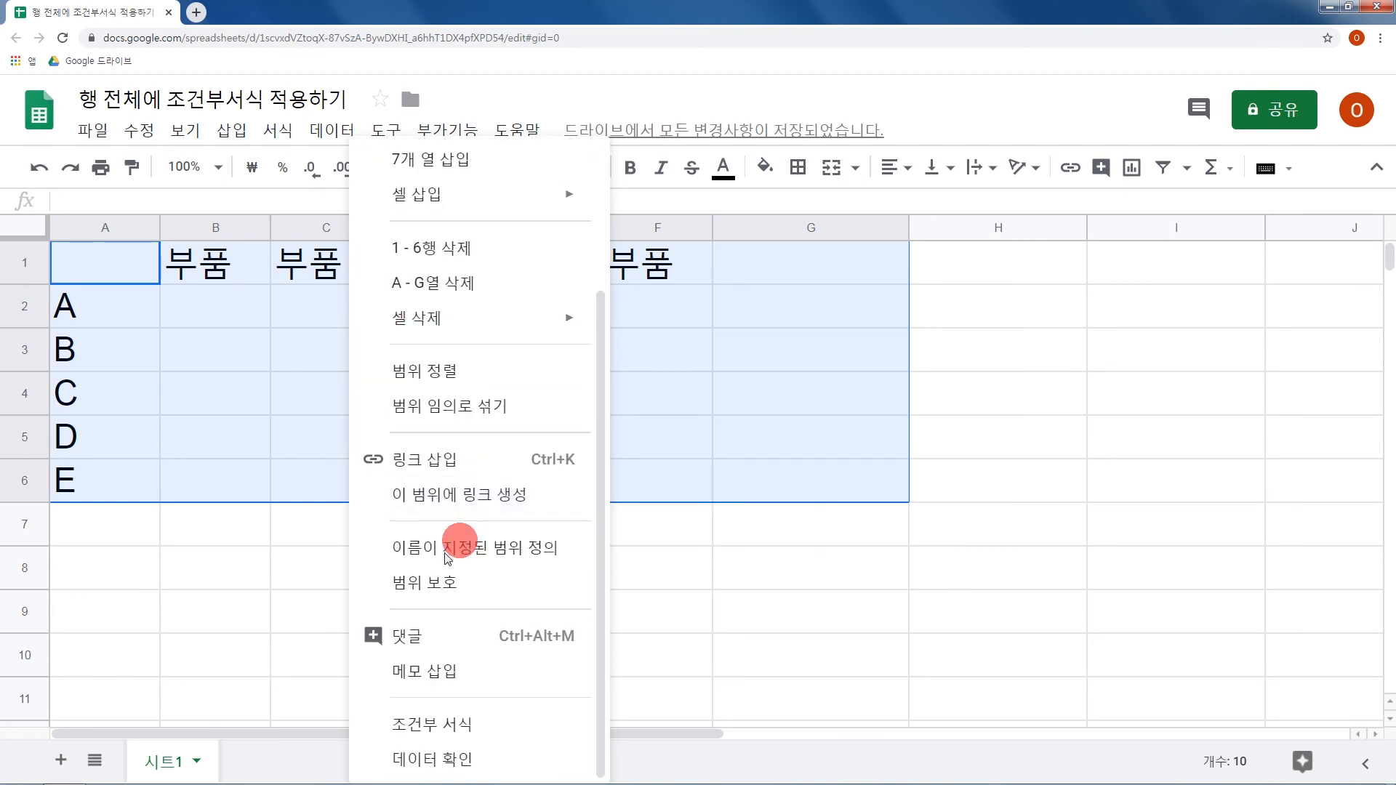
click(452, 724)
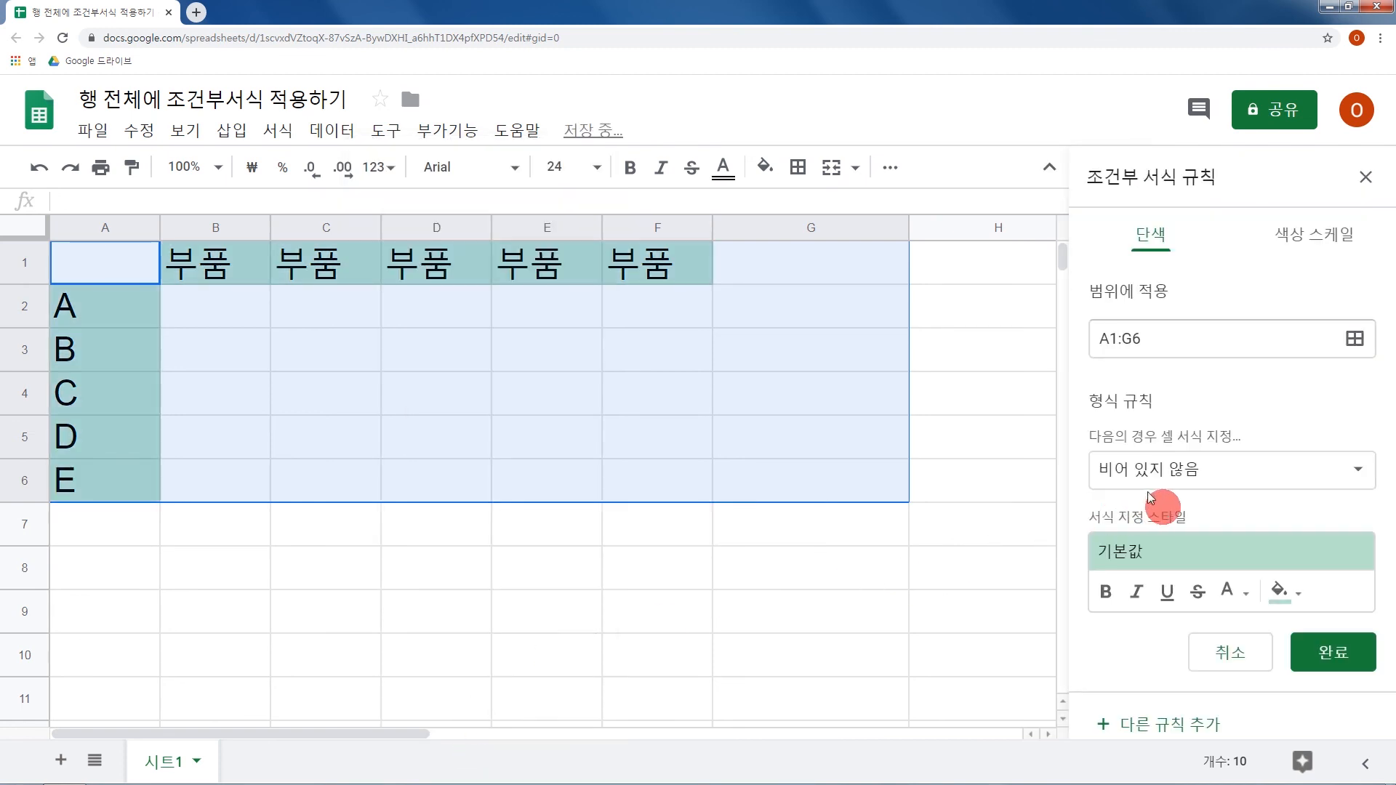
click(1158, 469)
scroll(1207, 502, down, 5)
scroll(1211, 654, down, 3)
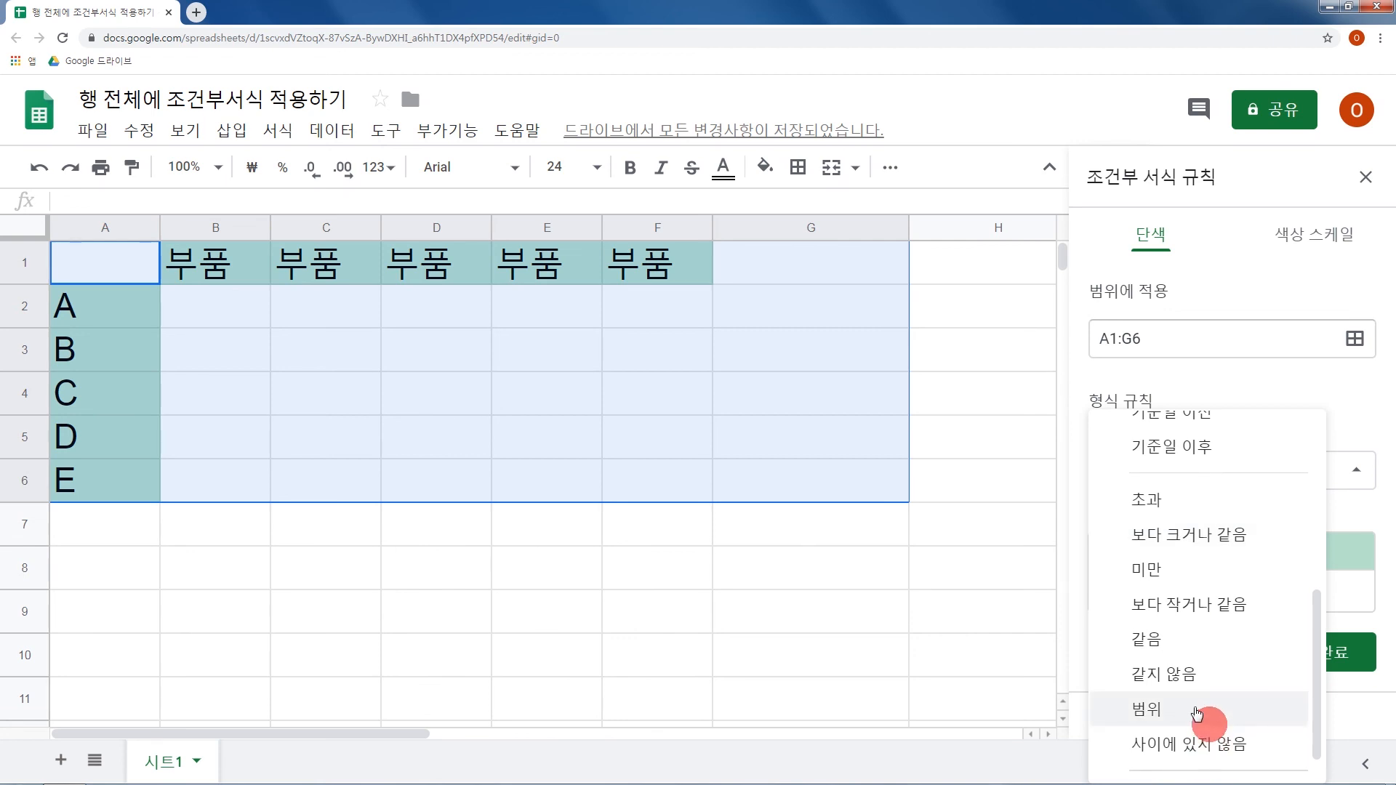
click(1200, 762)
Enter =$G1="완료" as the custom formula of the A1:G6 rule.
click(1187, 521)
text(=G1)
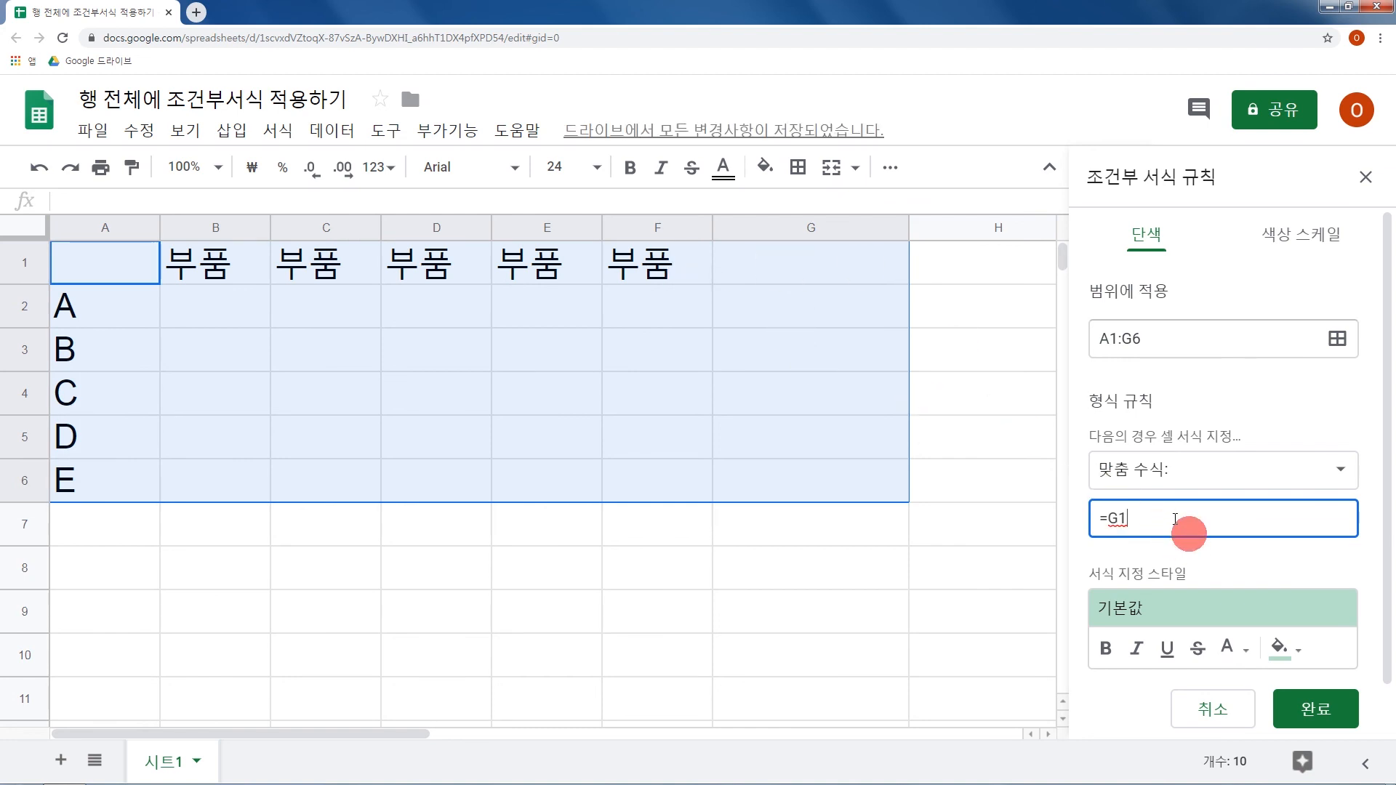
text(="완료")
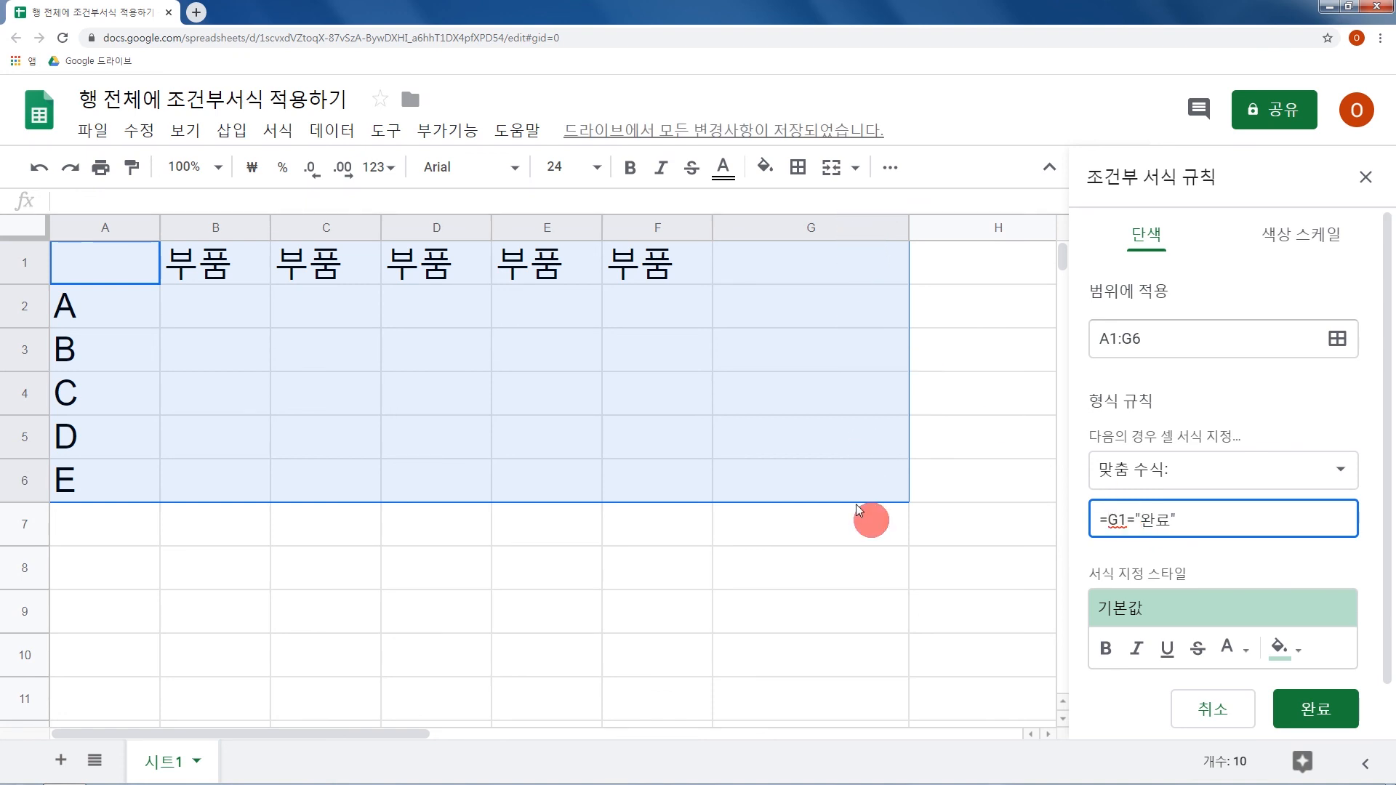
text($)
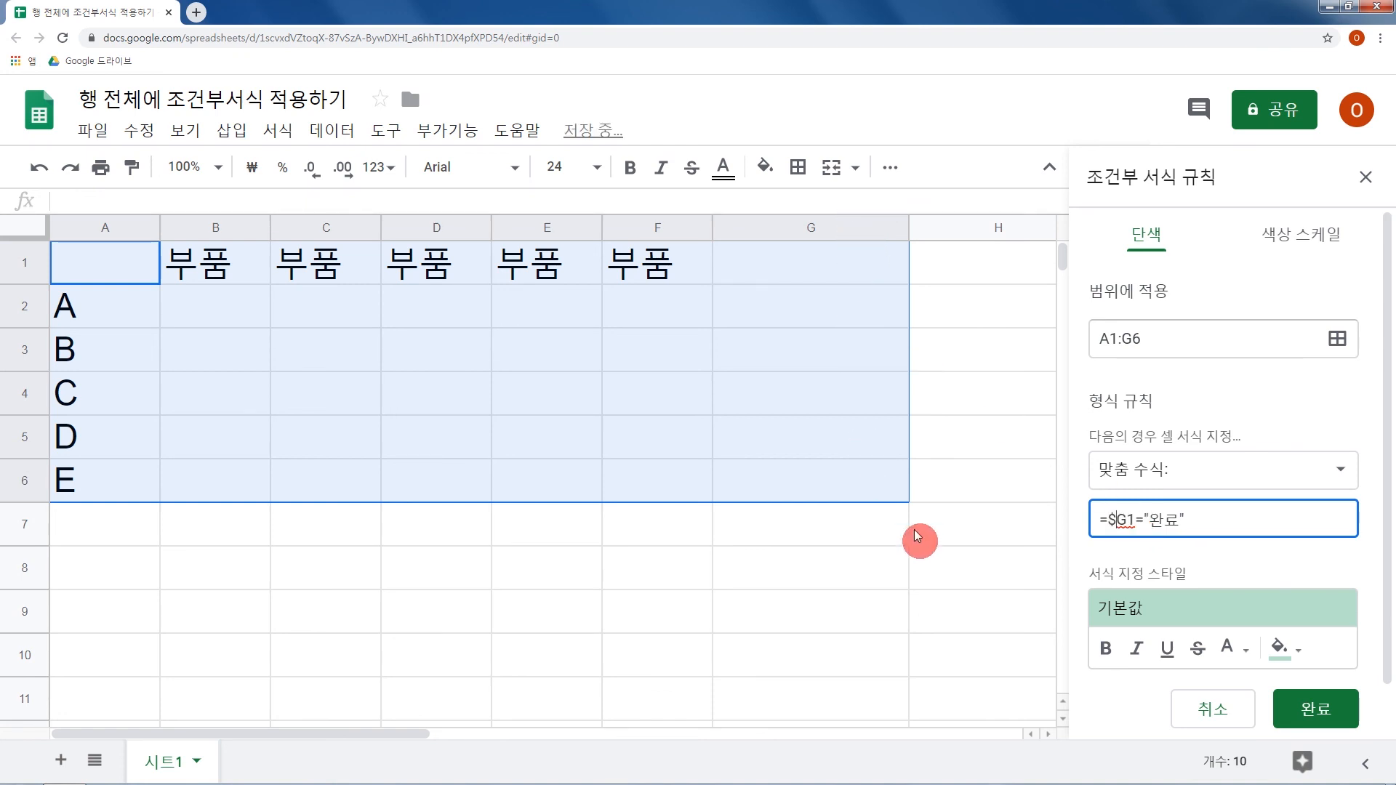
Format the A1:G6 rule with no fill colour and strikethrough text, and save the rule.
click(1281, 647)
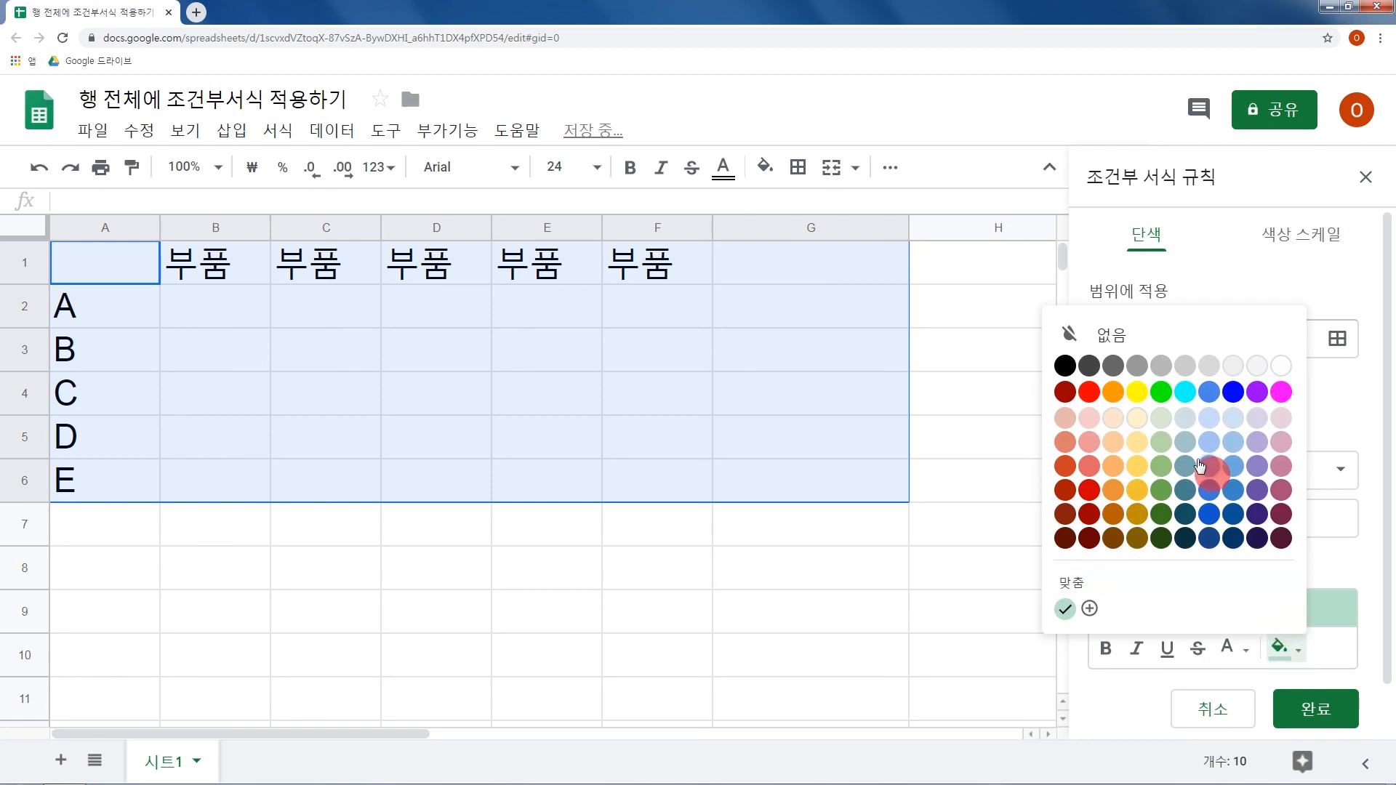
click(1161, 373)
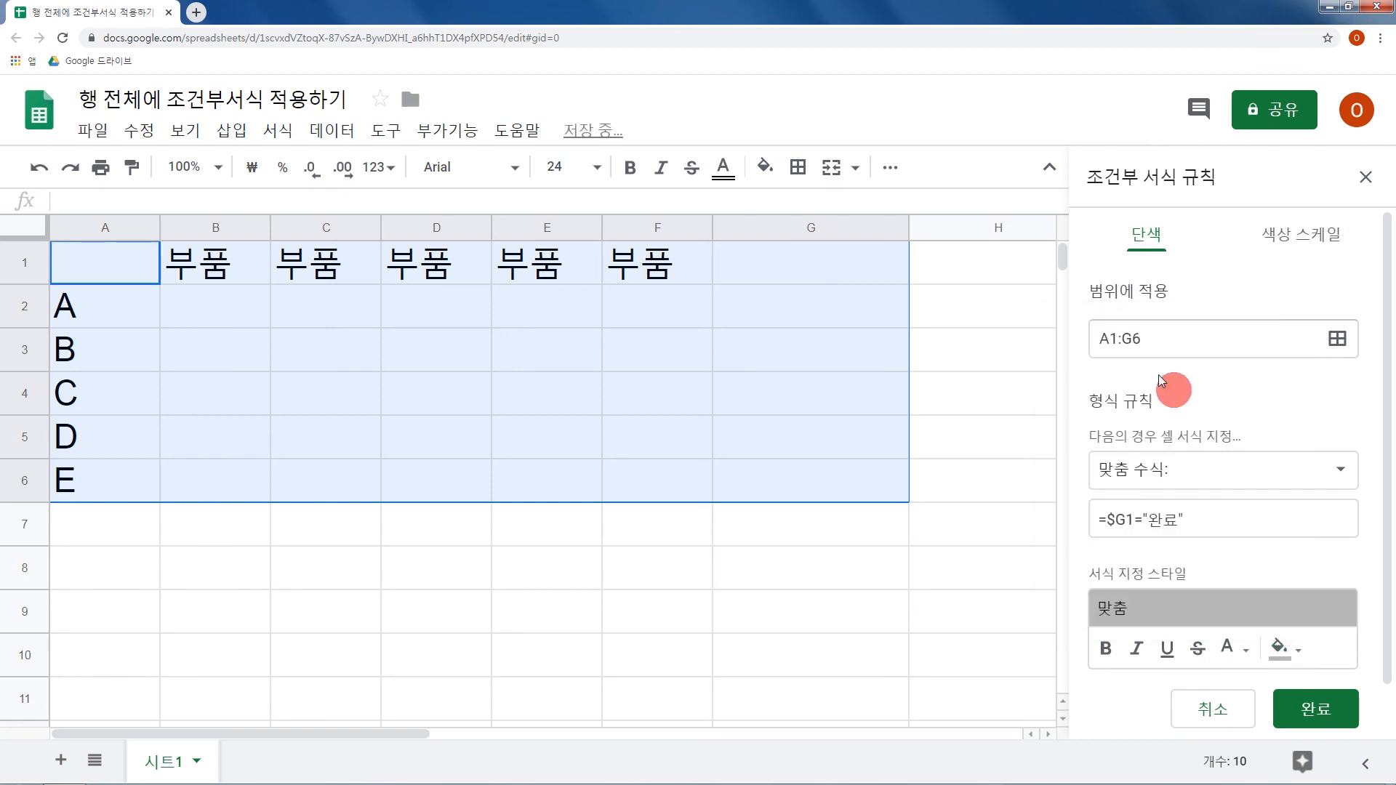
click(1293, 660)
click(1134, 332)
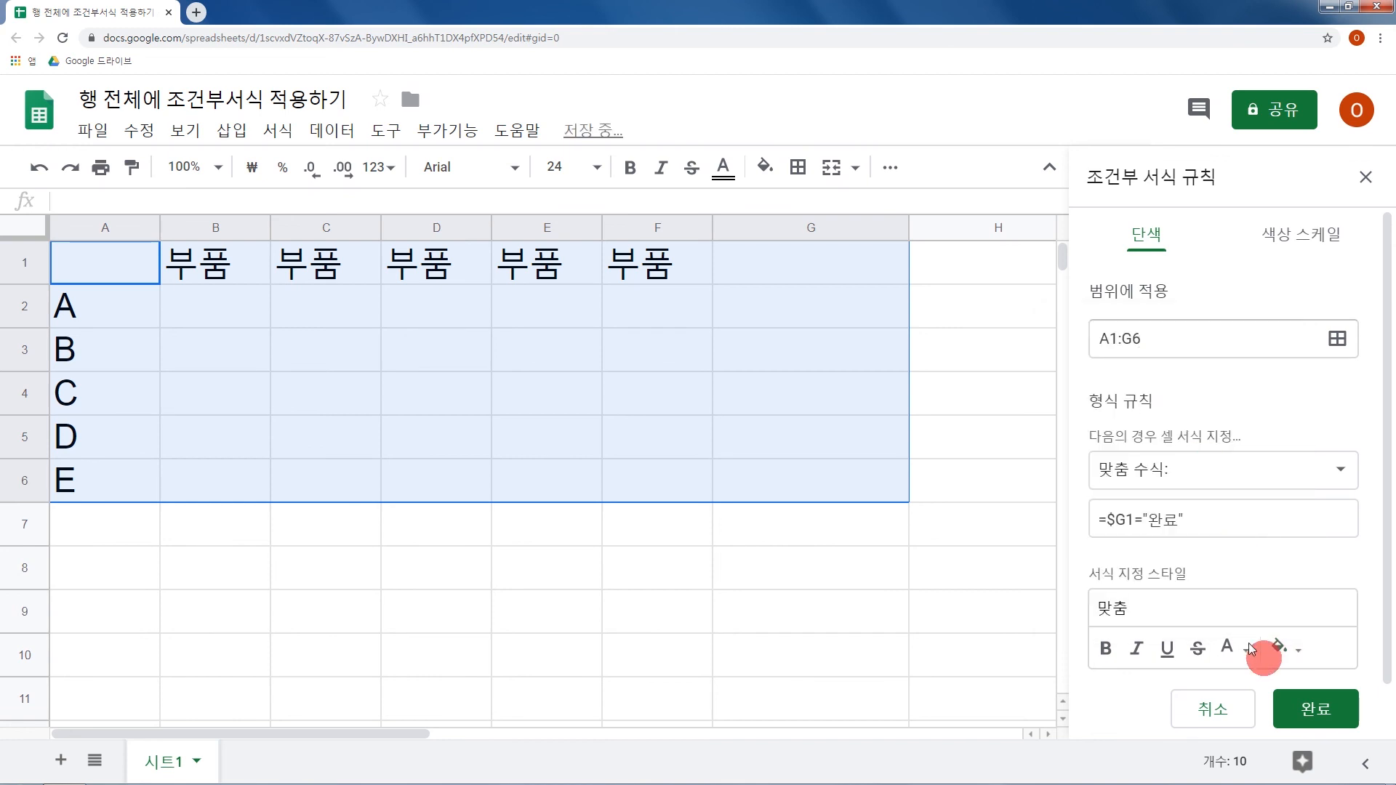
click(1202, 652)
click(1297, 695)
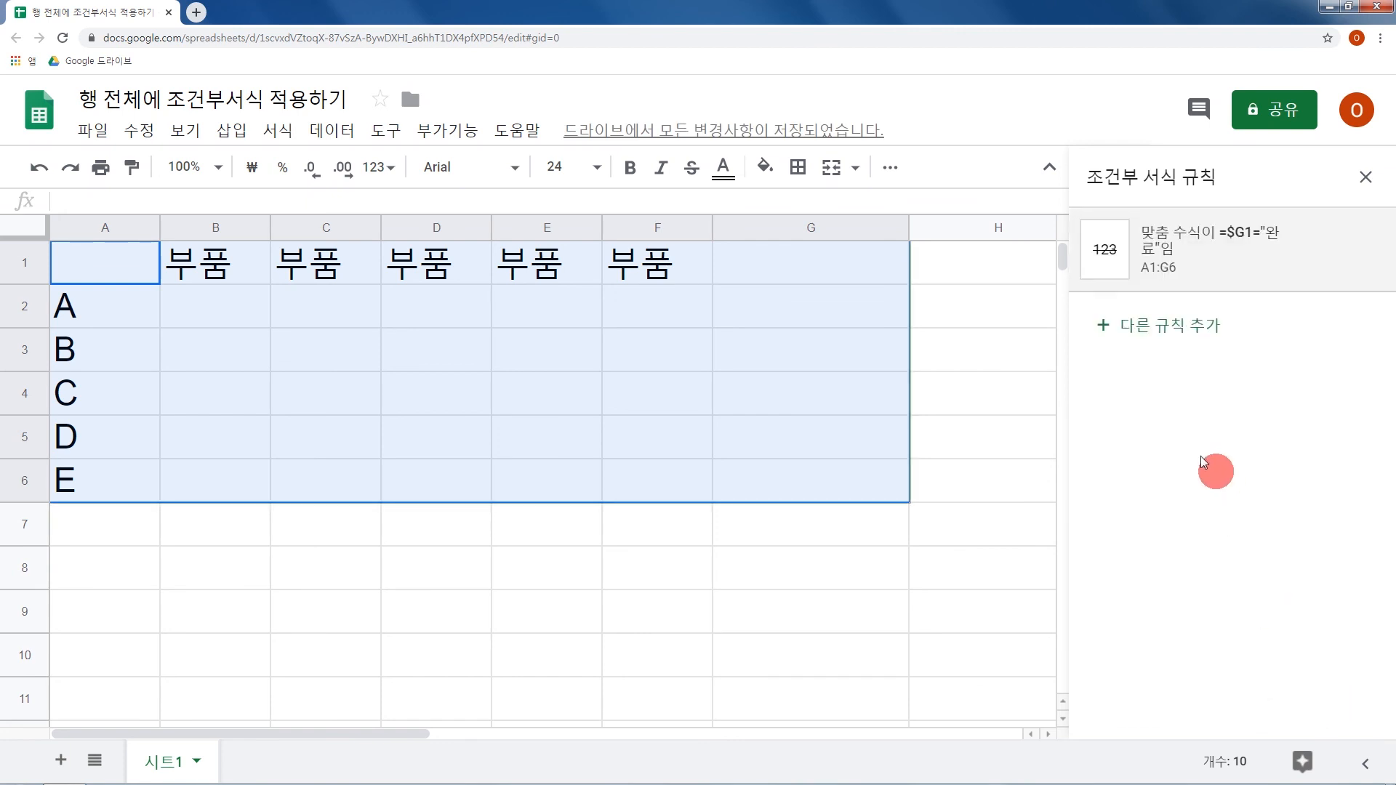
Enter O in B2, C2 and D2, and 완료 in G2 to test the rule on row 2.
click(267, 321)
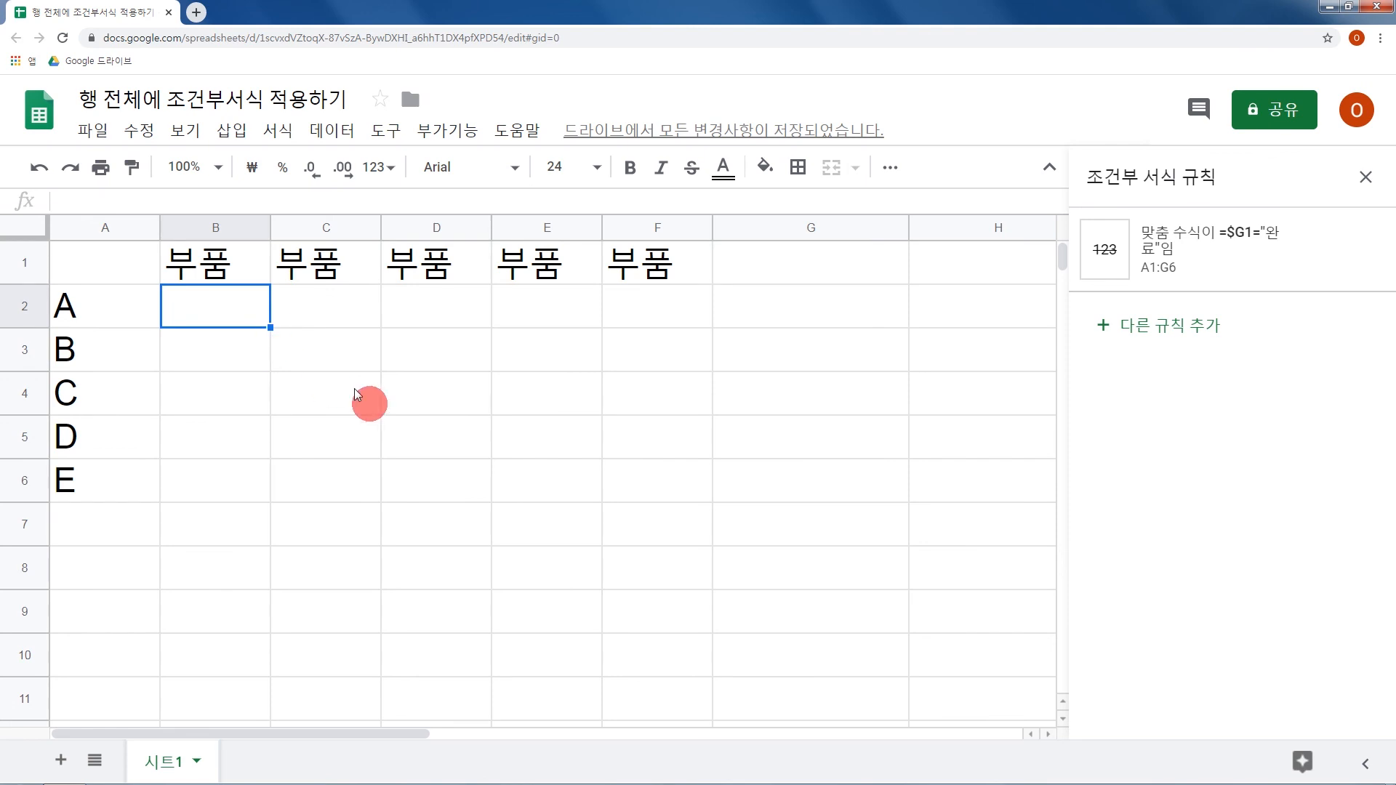
text(O)
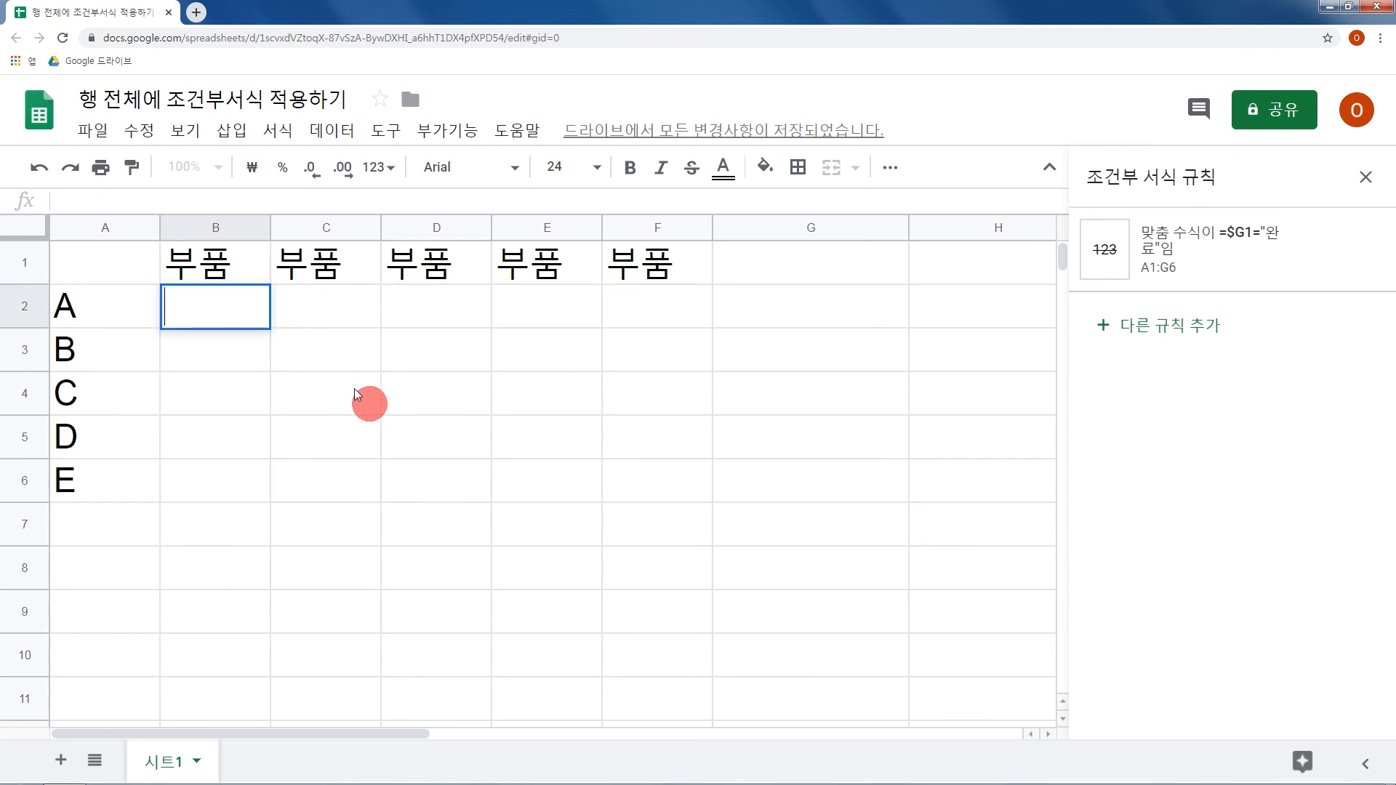
key(Tab)
text(O)
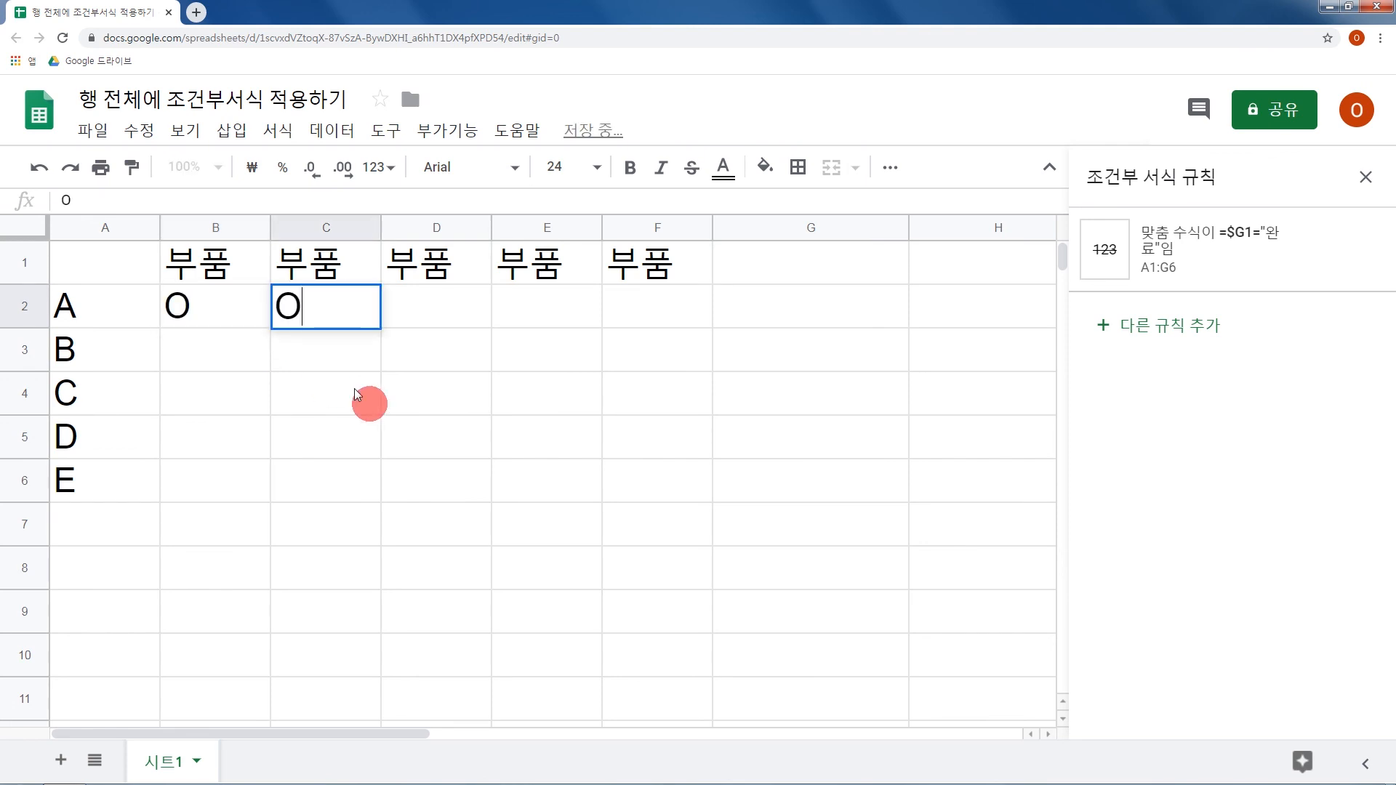
key(Tab)
text(O)
key(Tab)
key(Tab)
key(Tab)
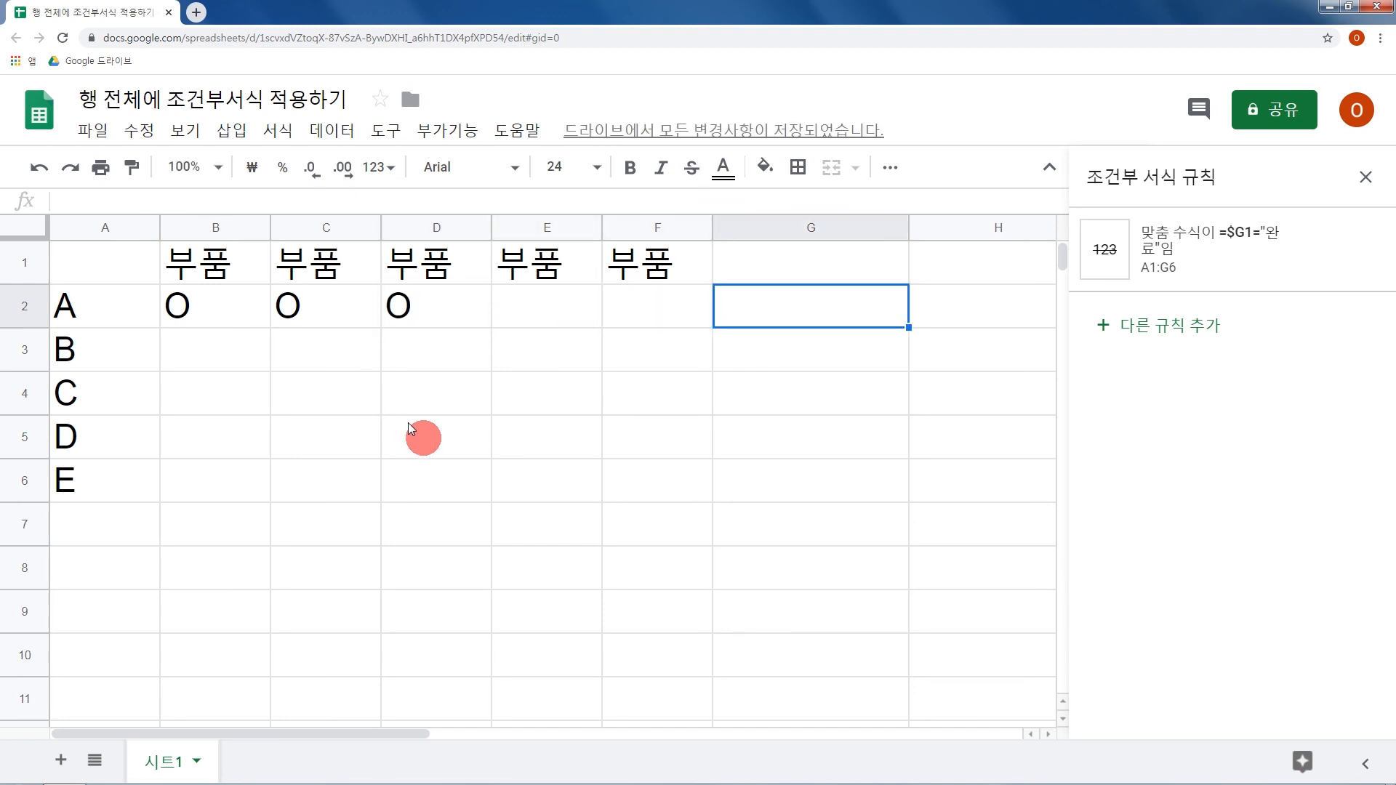
text(완료)
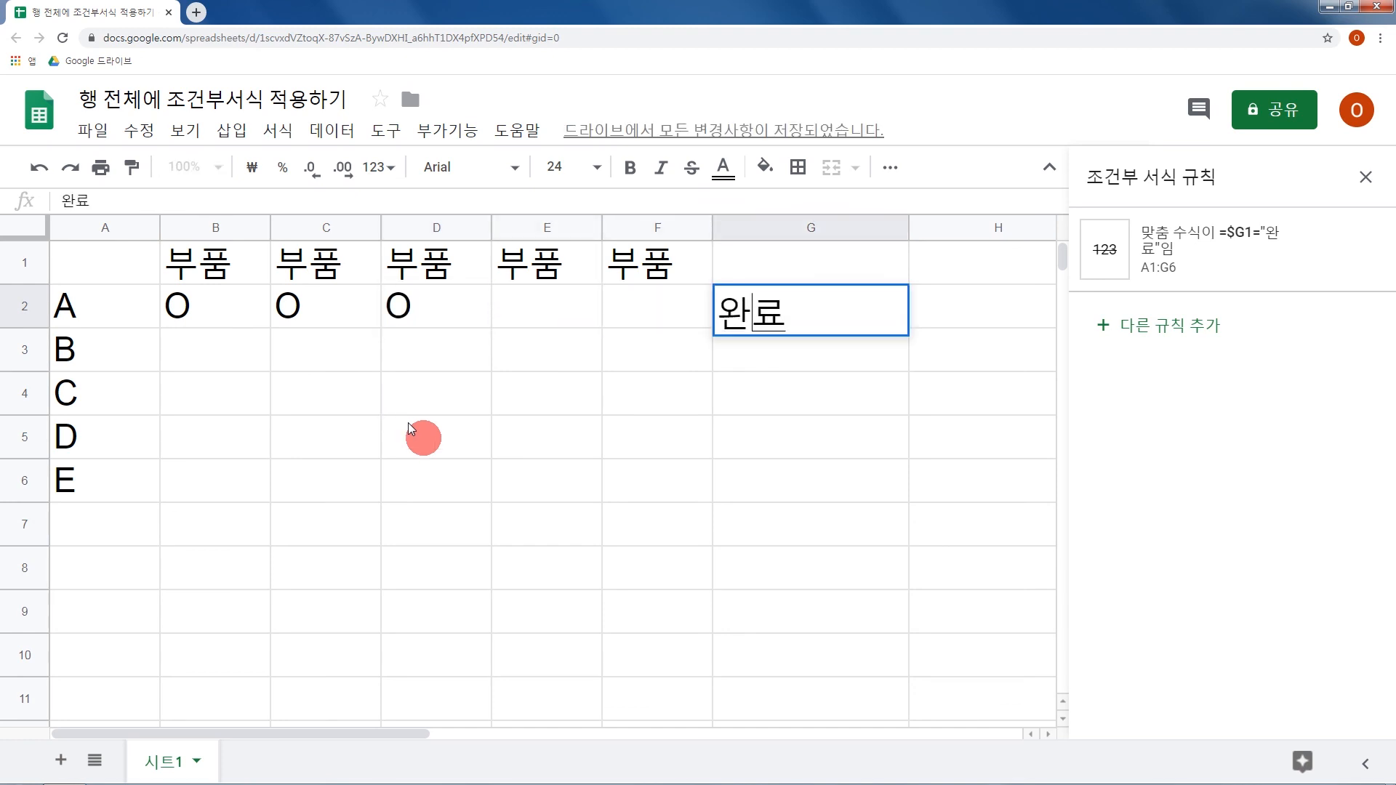
key(Return)
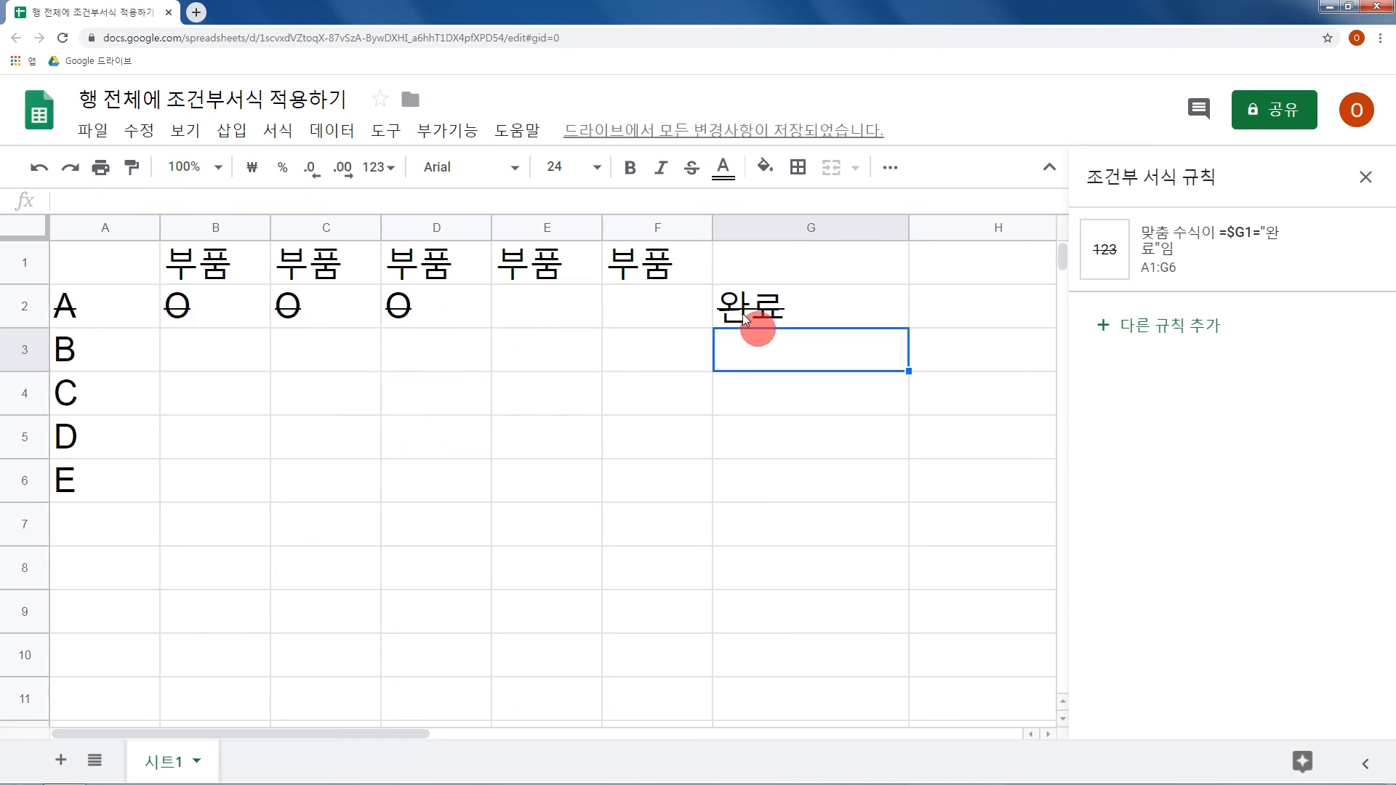
Edit the A1:G6 rule to replace the strikethrough with a light grey fill, and save it.
click(1200, 261)
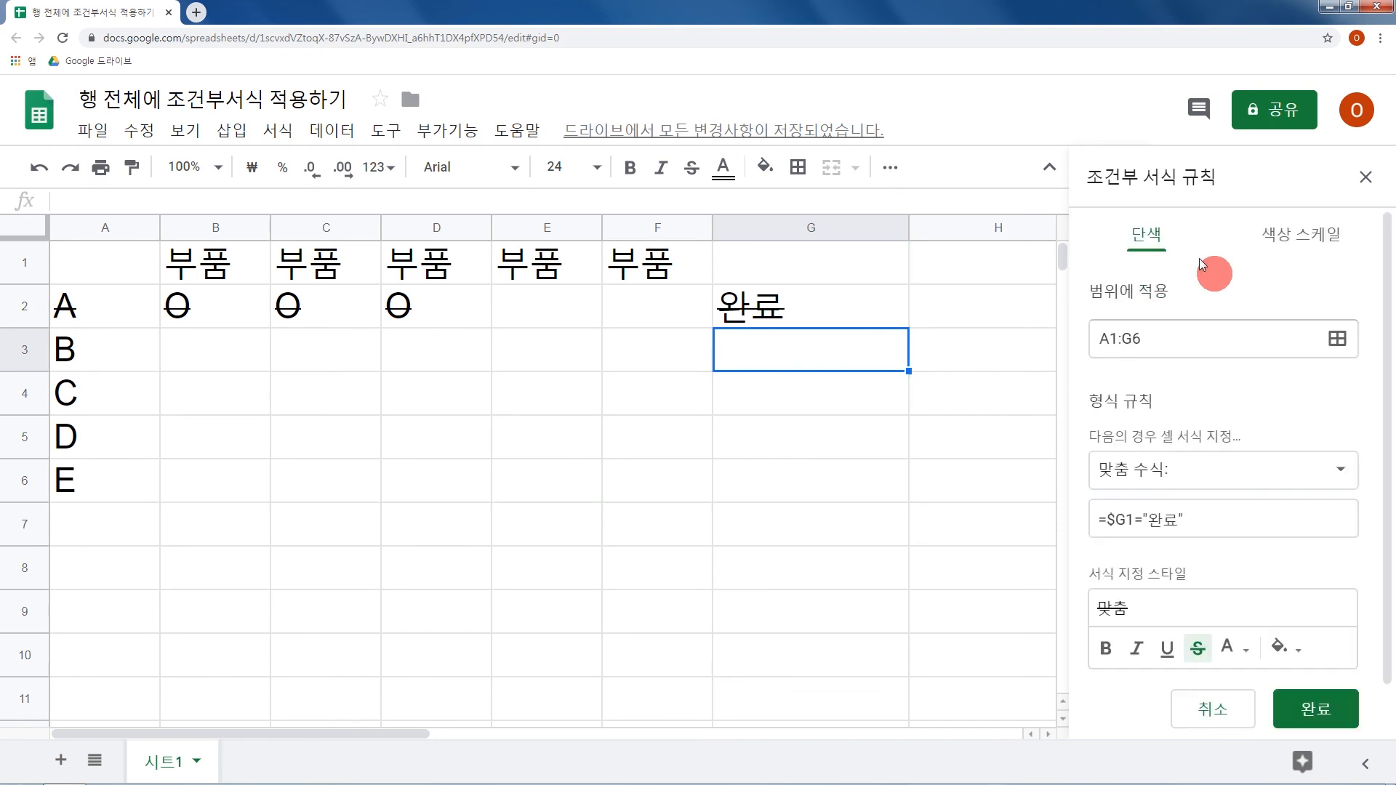
click(1197, 648)
click(1289, 649)
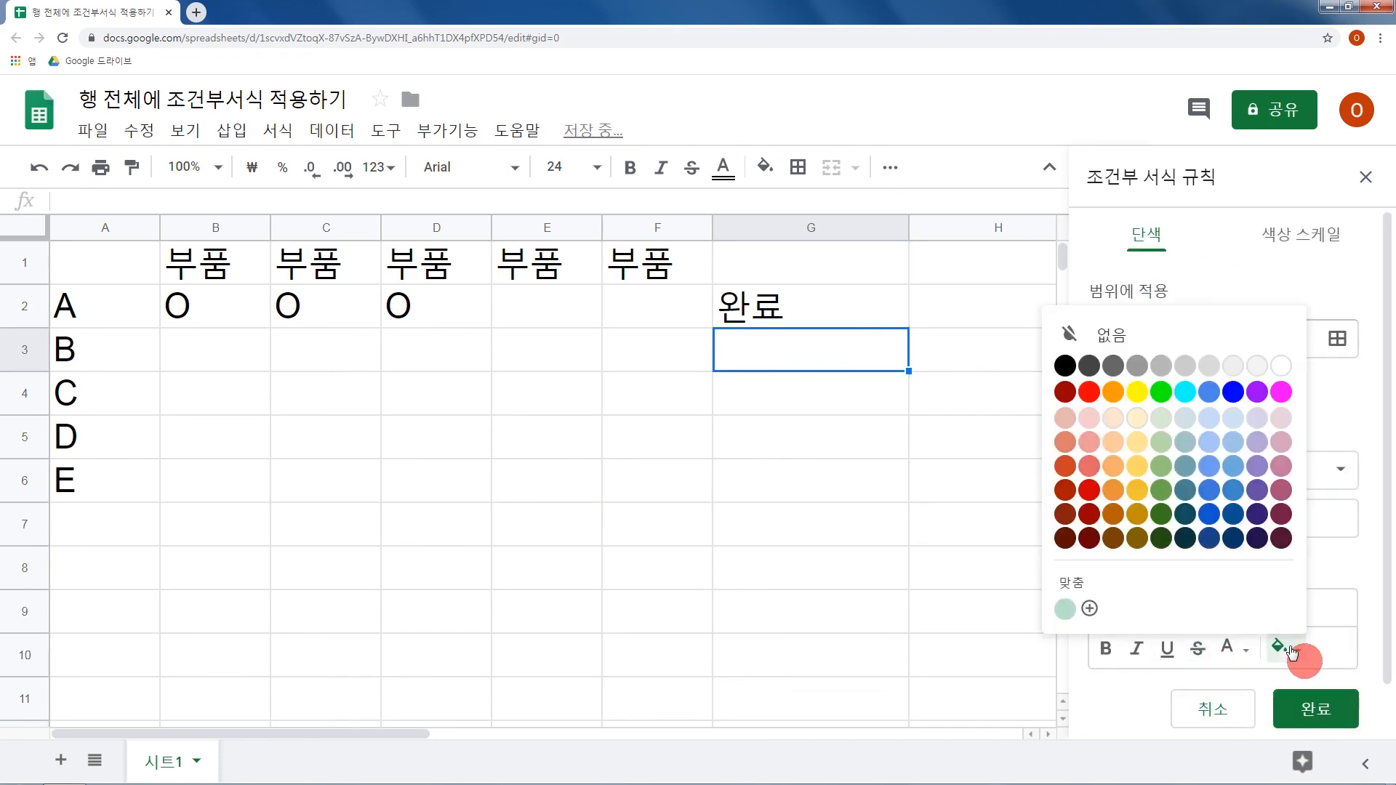
click(1184, 367)
click(1315, 720)
Enter 완료 in G5 to test the grey shading on row 5, and select G2.
click(765, 429)
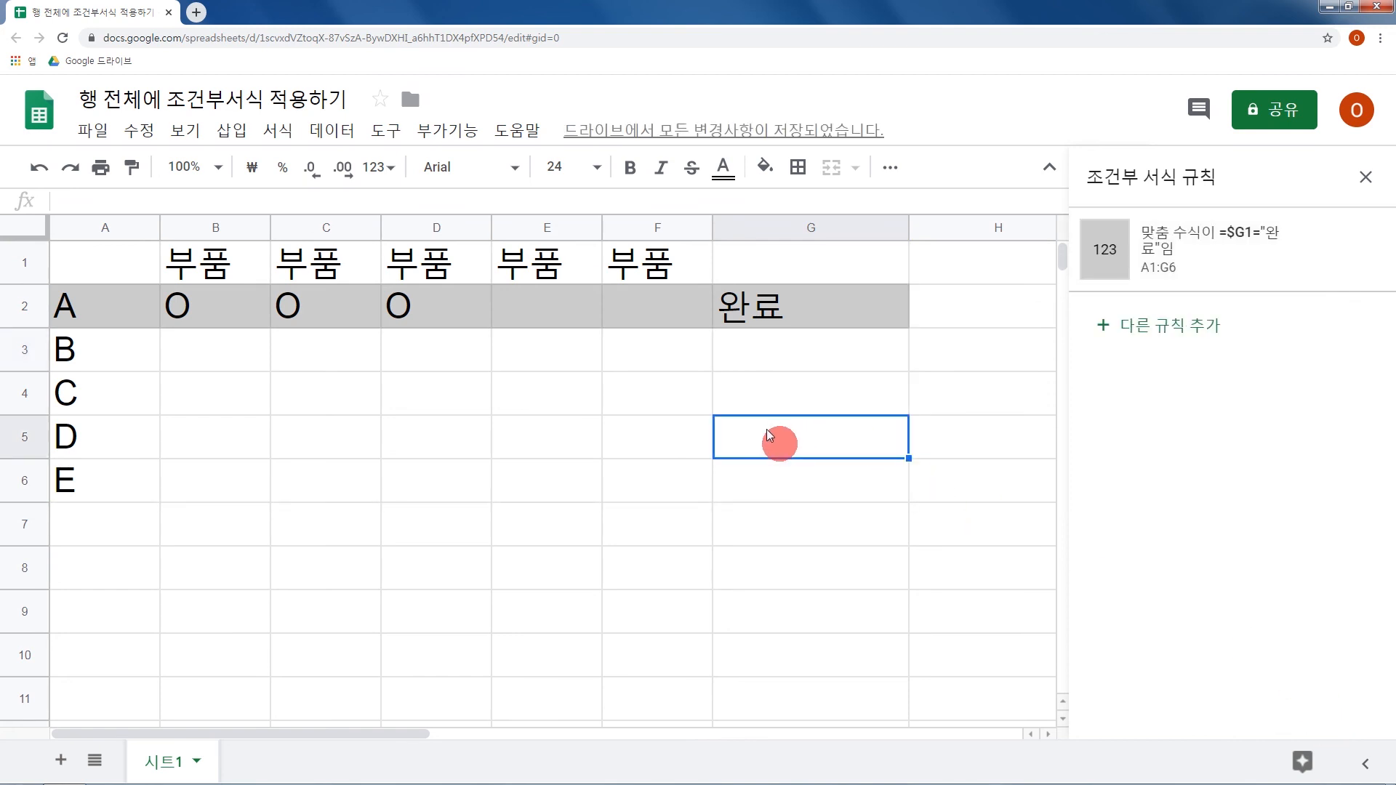
text(완료)
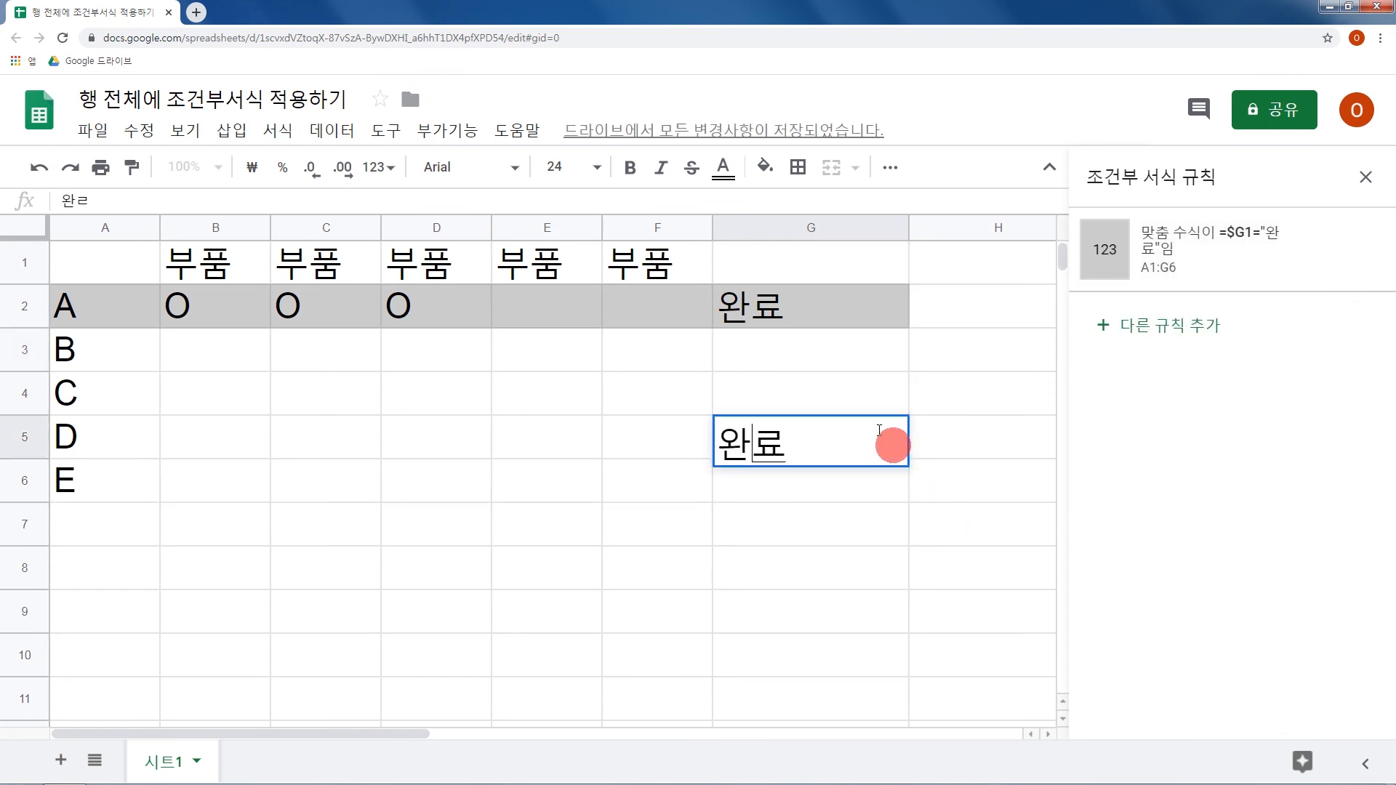
key(Return)
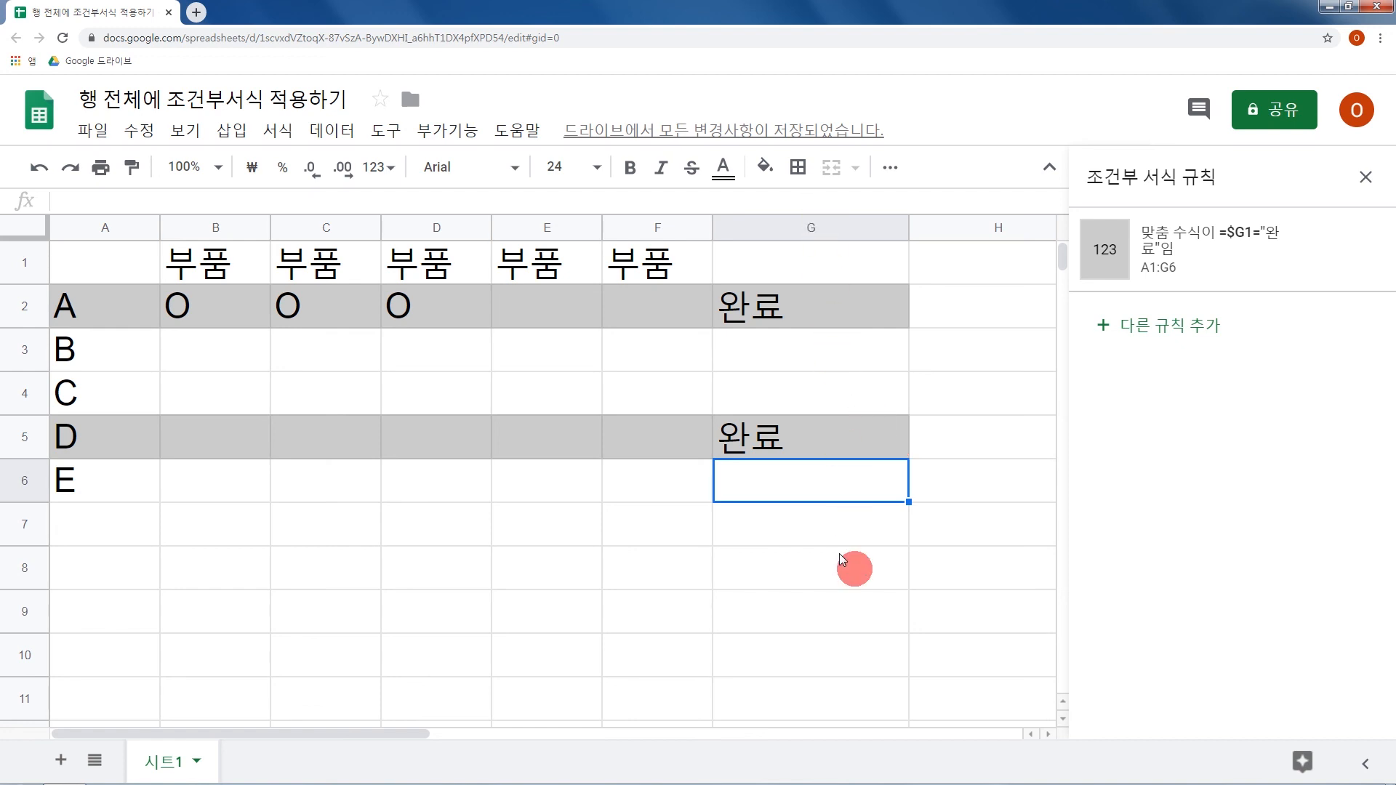
click(781, 316)
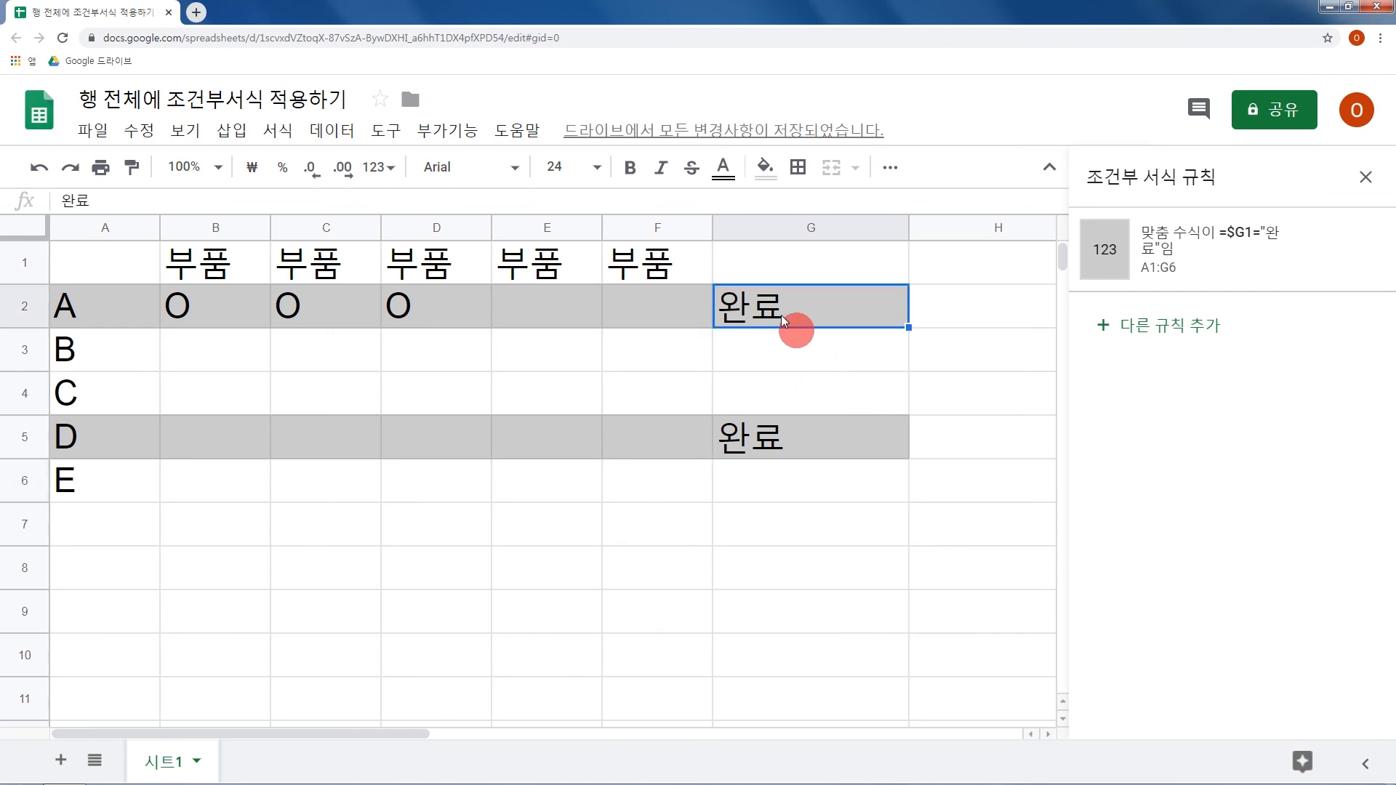